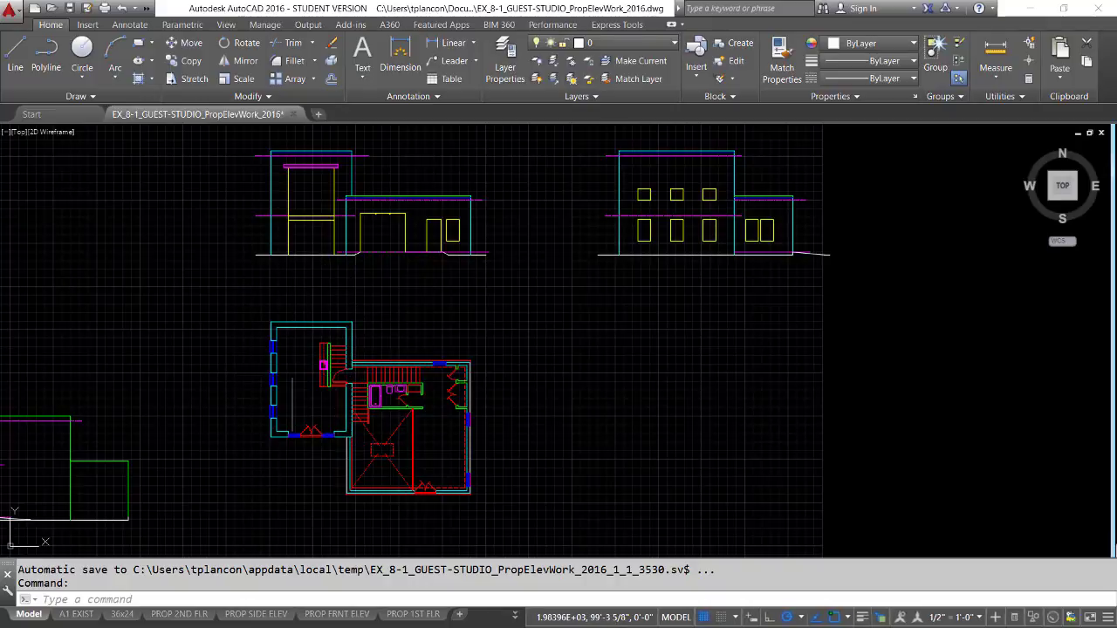
scroll(295, 384, up, 5)
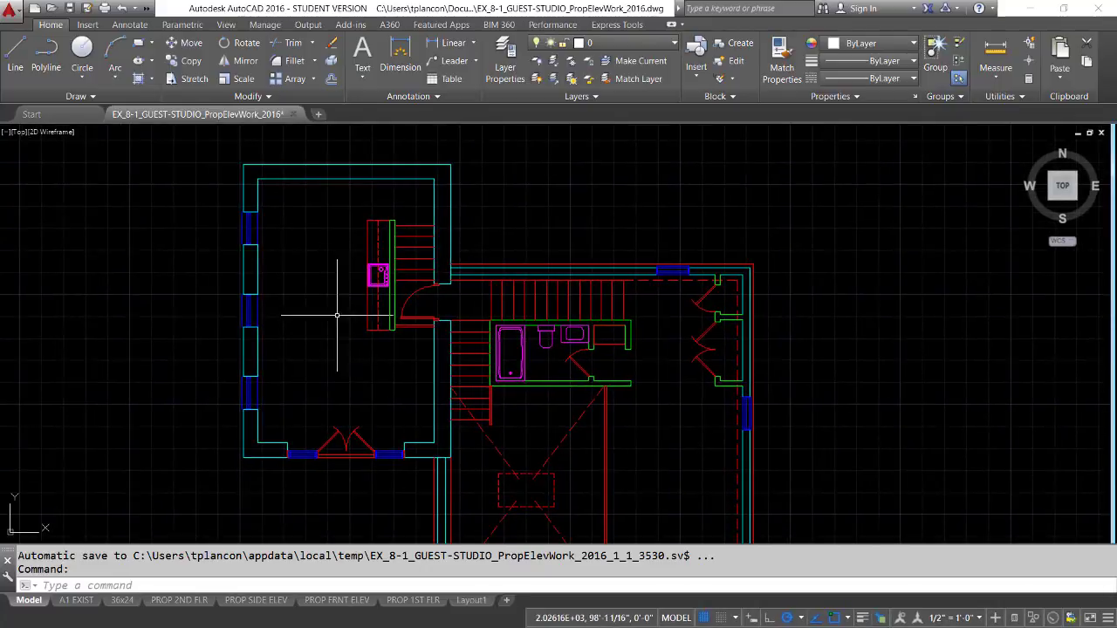
middle_drag(337, 315, 382, 322)
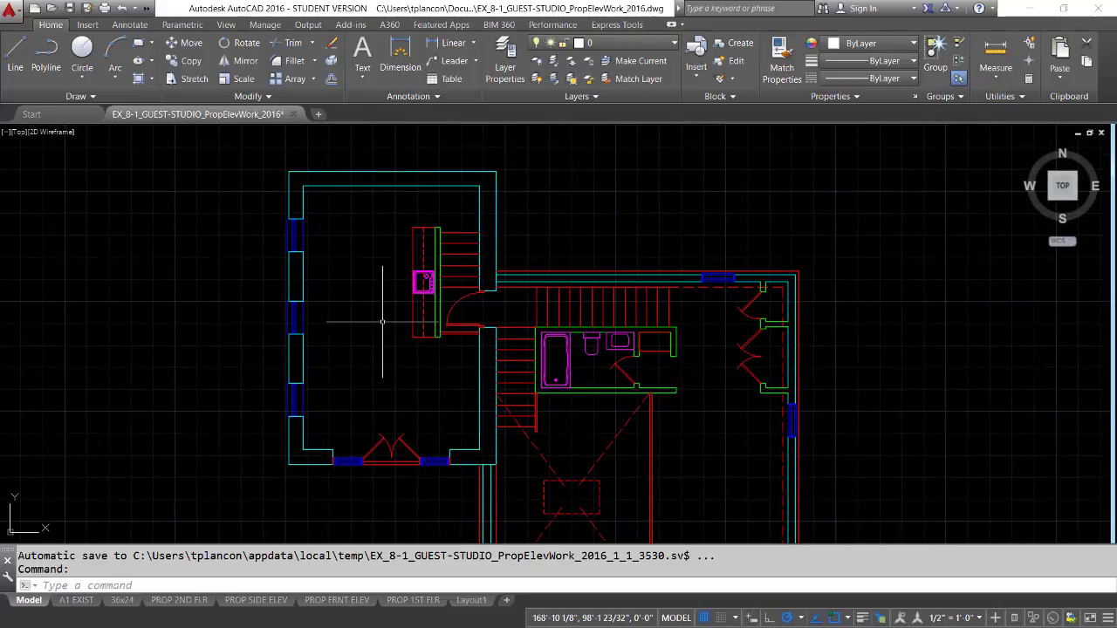
scroll(382, 322, up, 2)
middle_drag(382, 268, 376, 417)
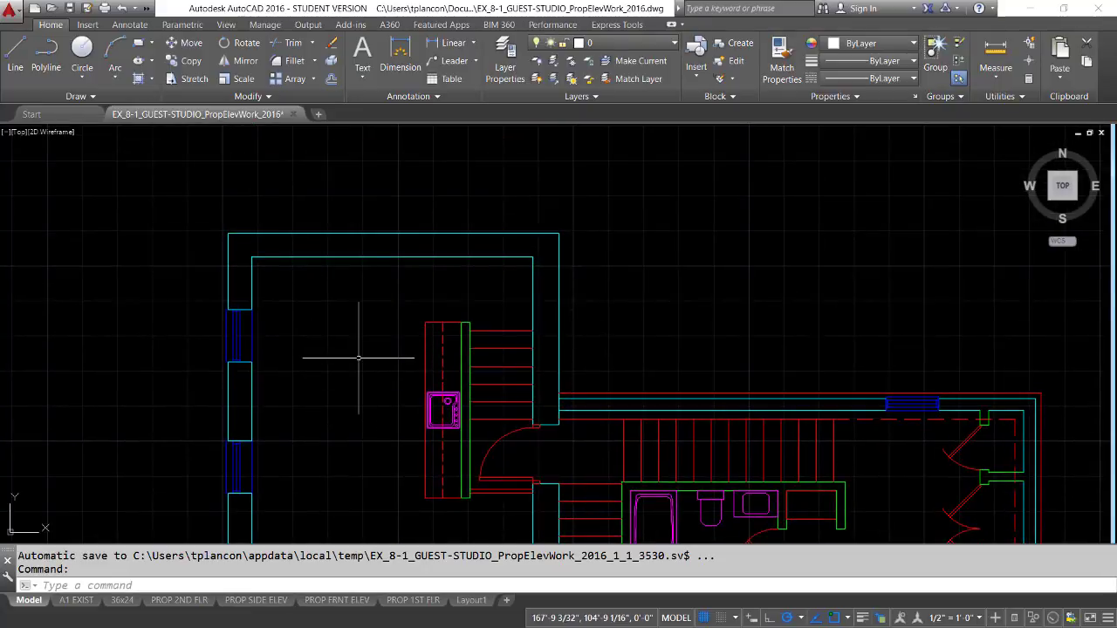
middle_drag(359, 358, 367, 314)
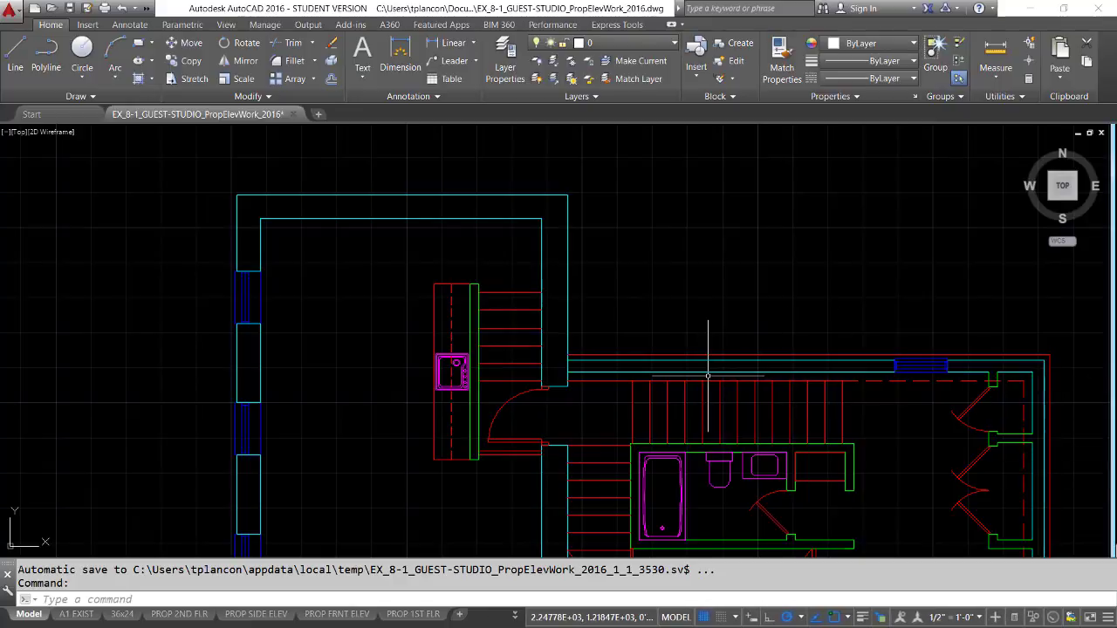
Step: Switch to the proposed second floor plan in PDF-XChange Viewer and circle the wall dimensions at the open-to-below area's lower-left corner with an ellipse
key(super+Tab)
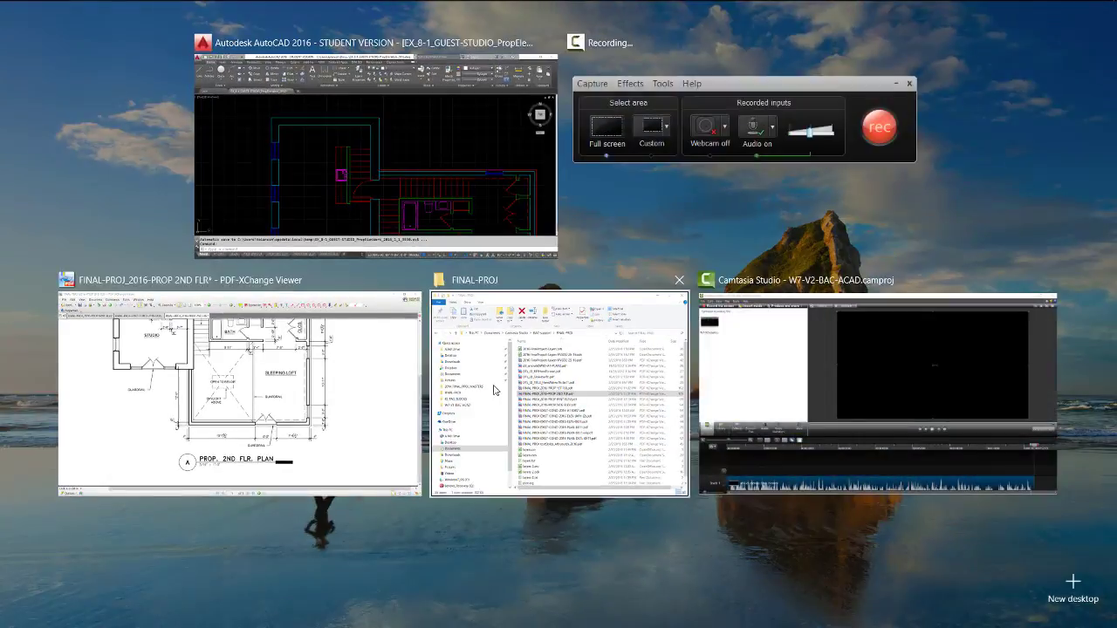
click(271, 404)
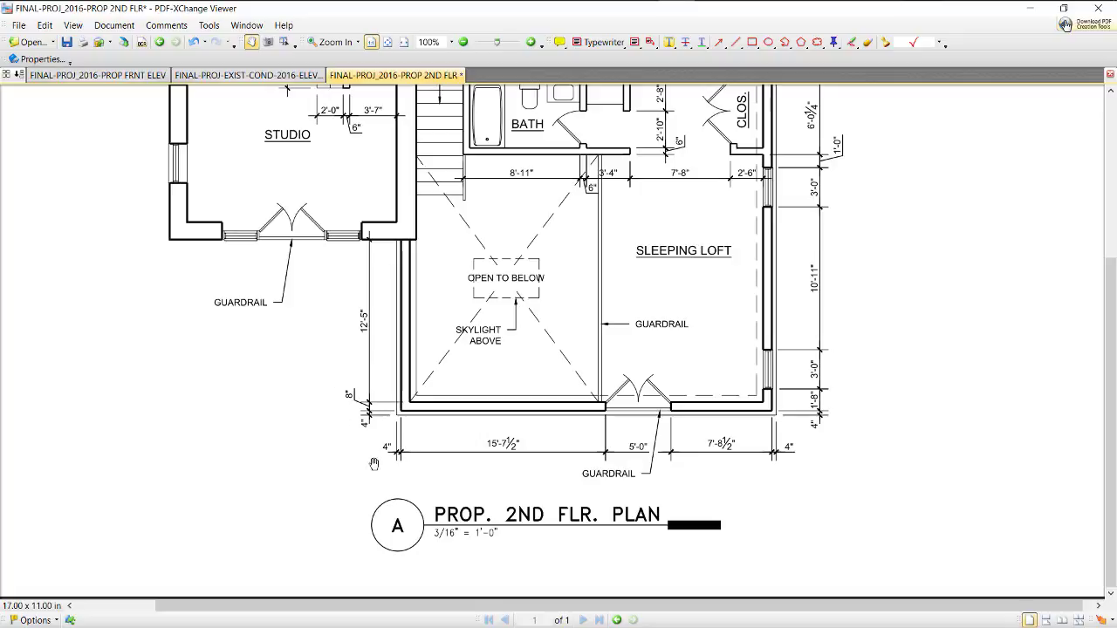
click(769, 42)
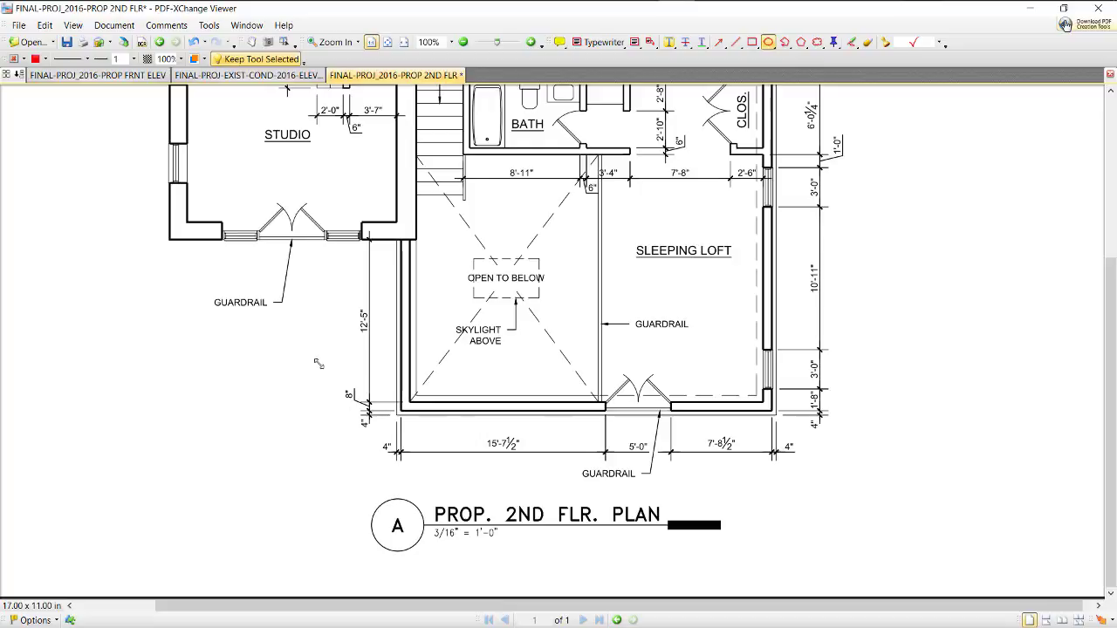
drag(314, 362, 465, 486)
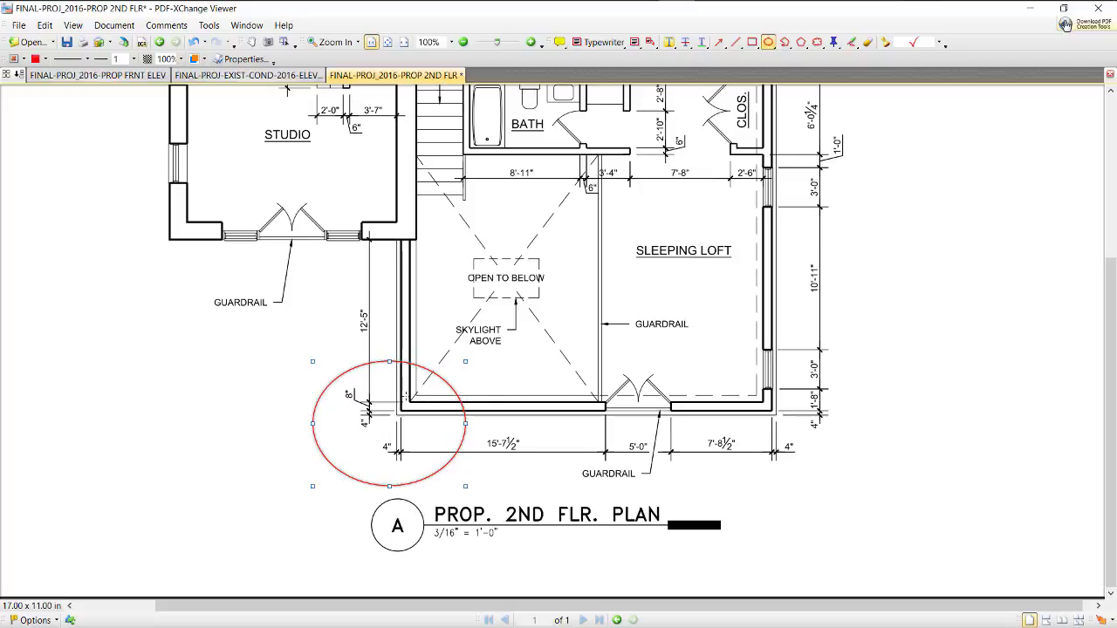
Step: Switch back to AutoCAD and make A-PLAN-ABVE the current layer
key(super+Tab)
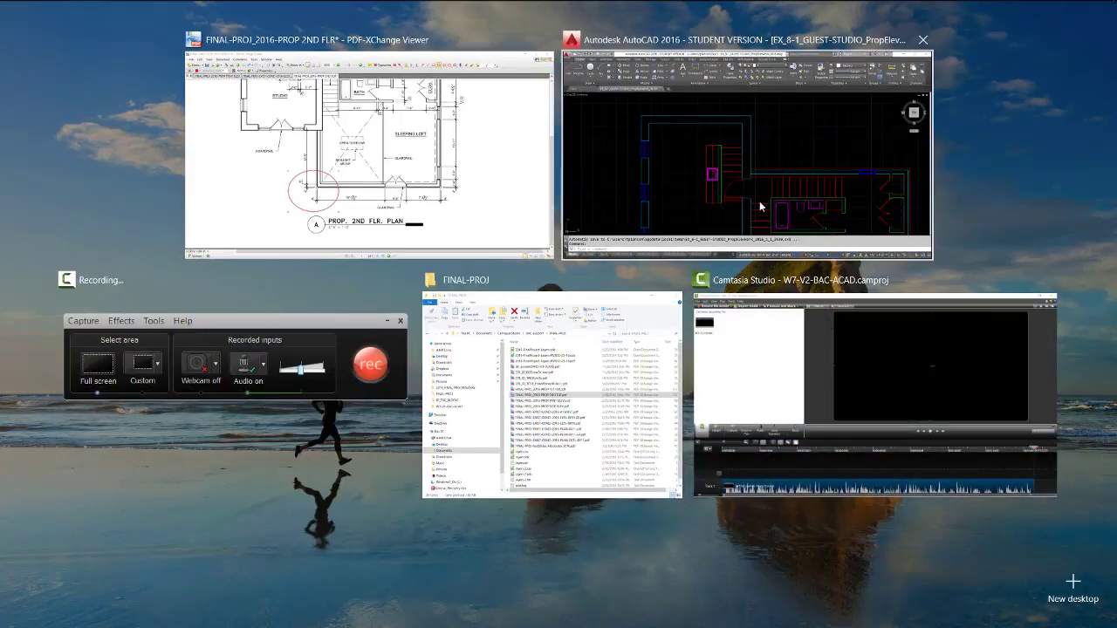
click(755, 175)
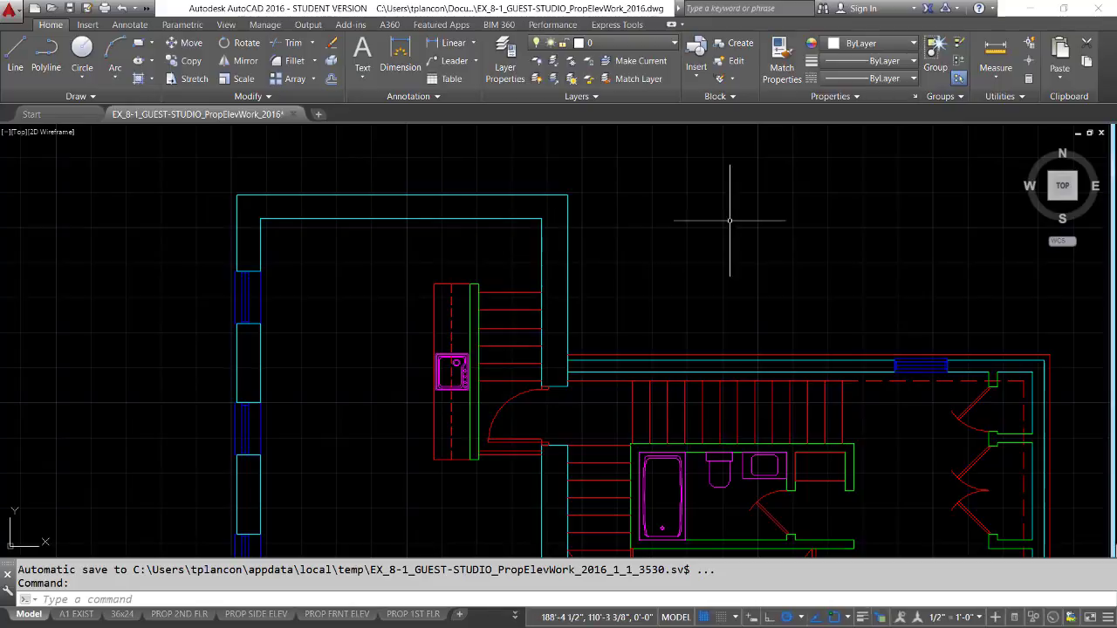
click(672, 46)
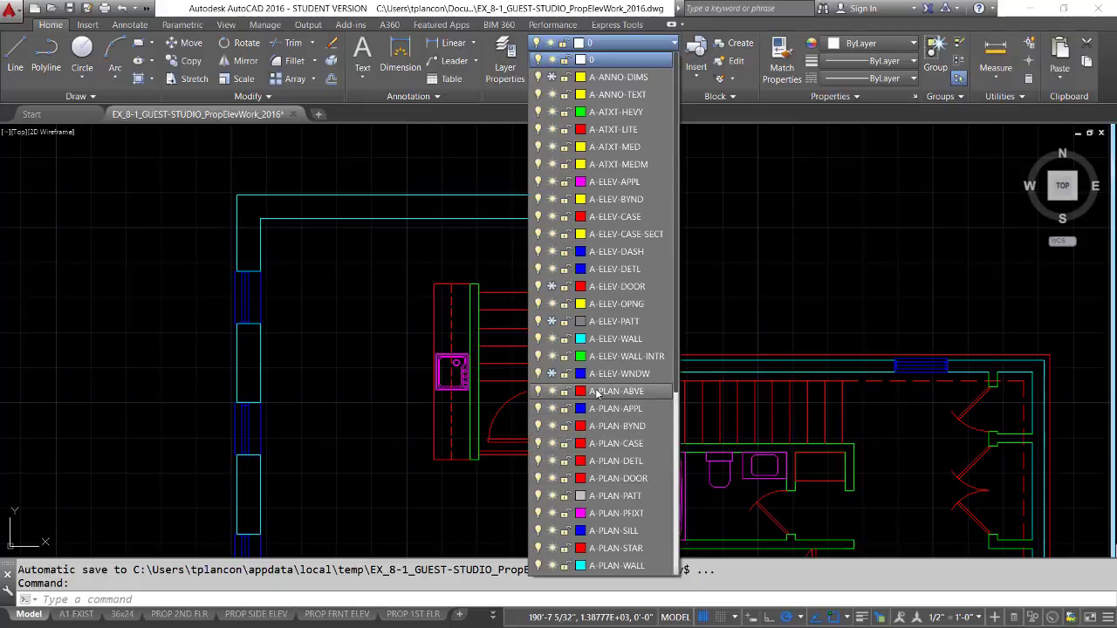
click(598, 393)
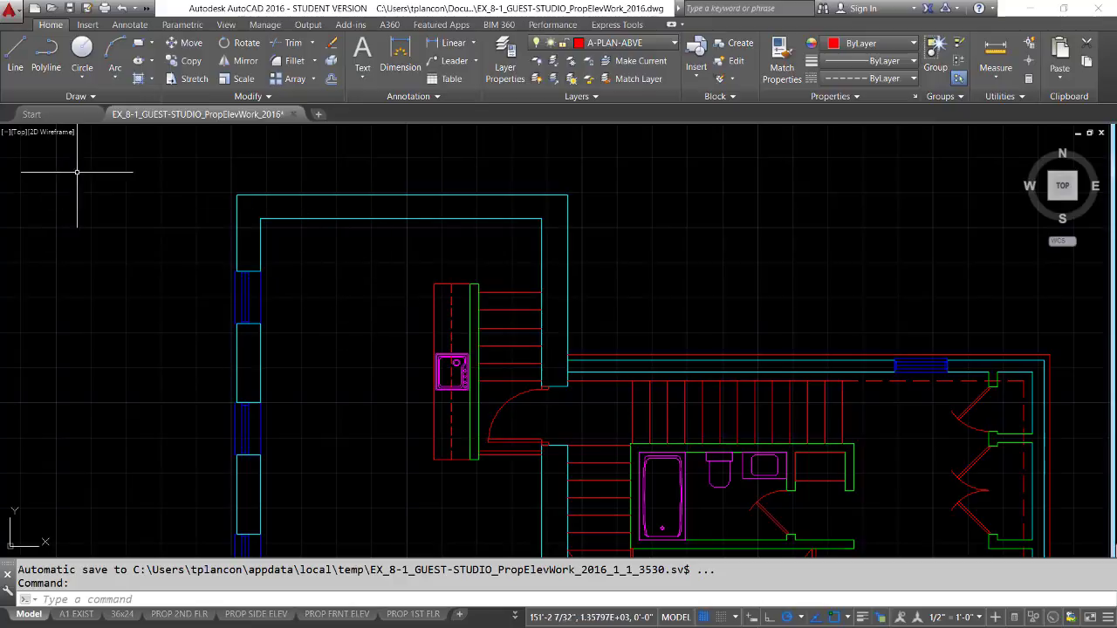
Step: Review the AutoTrack and alignment point acquisition settings in the drafting options
click(12, 13)
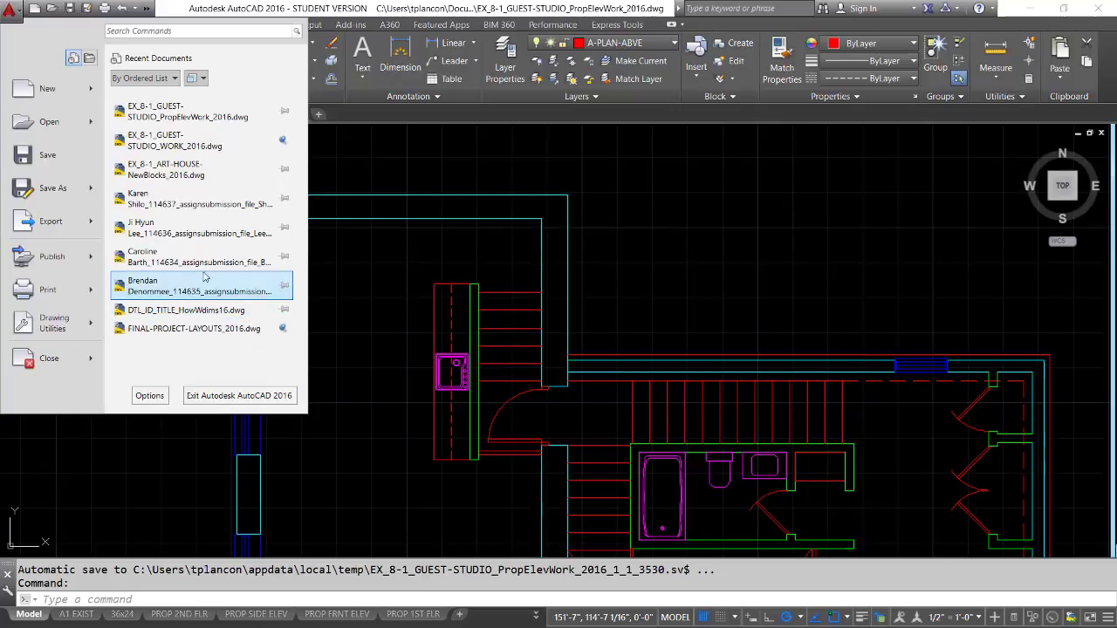
click(154, 395)
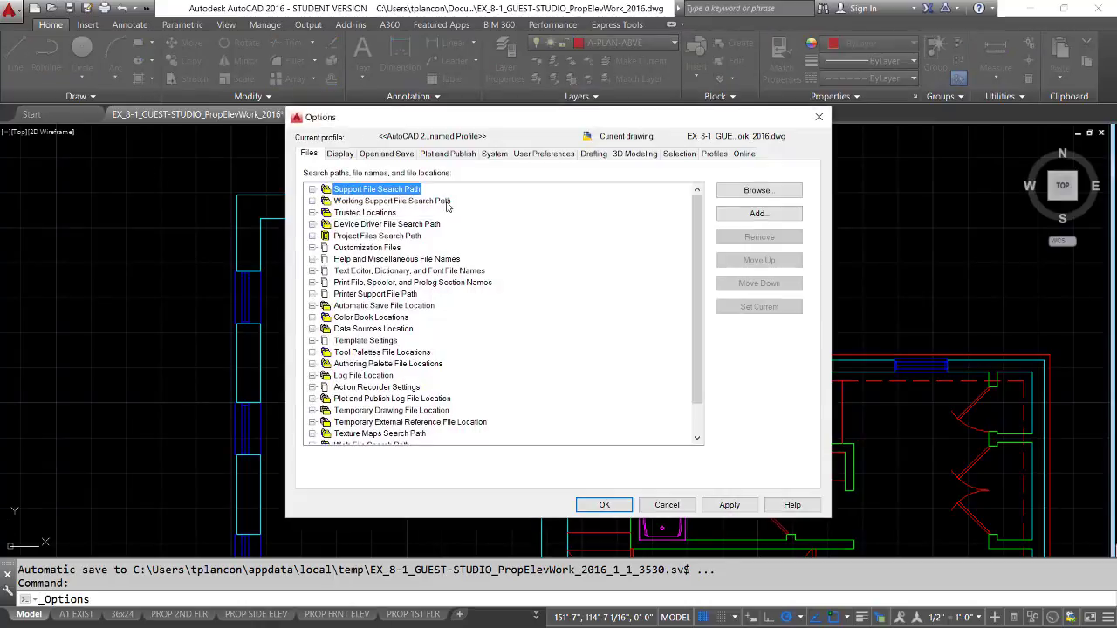
click(593, 155)
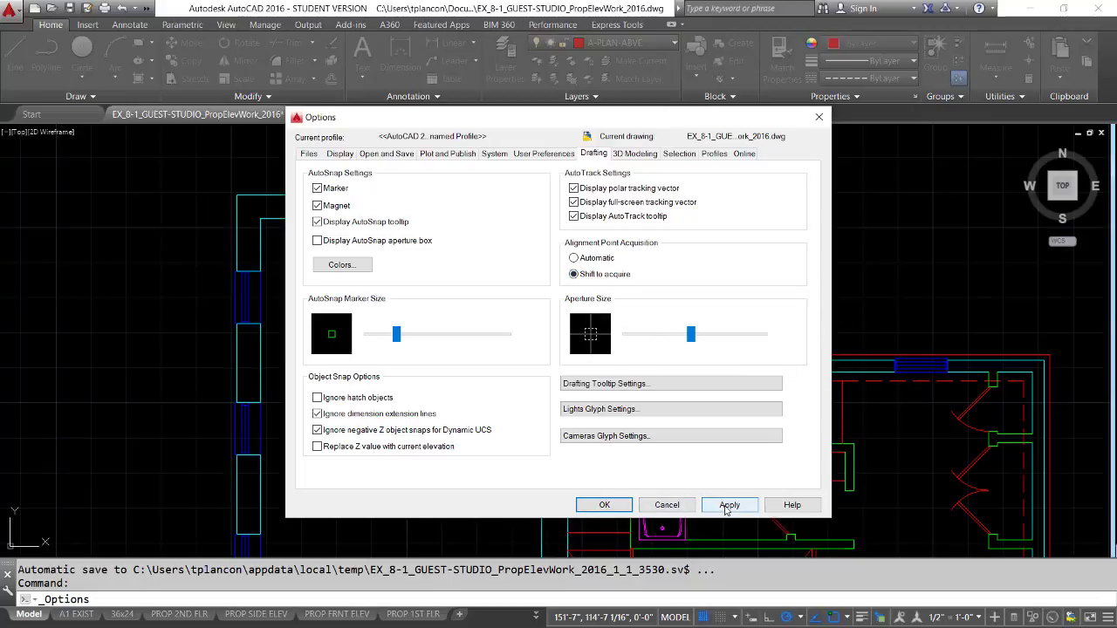
click(602, 504)
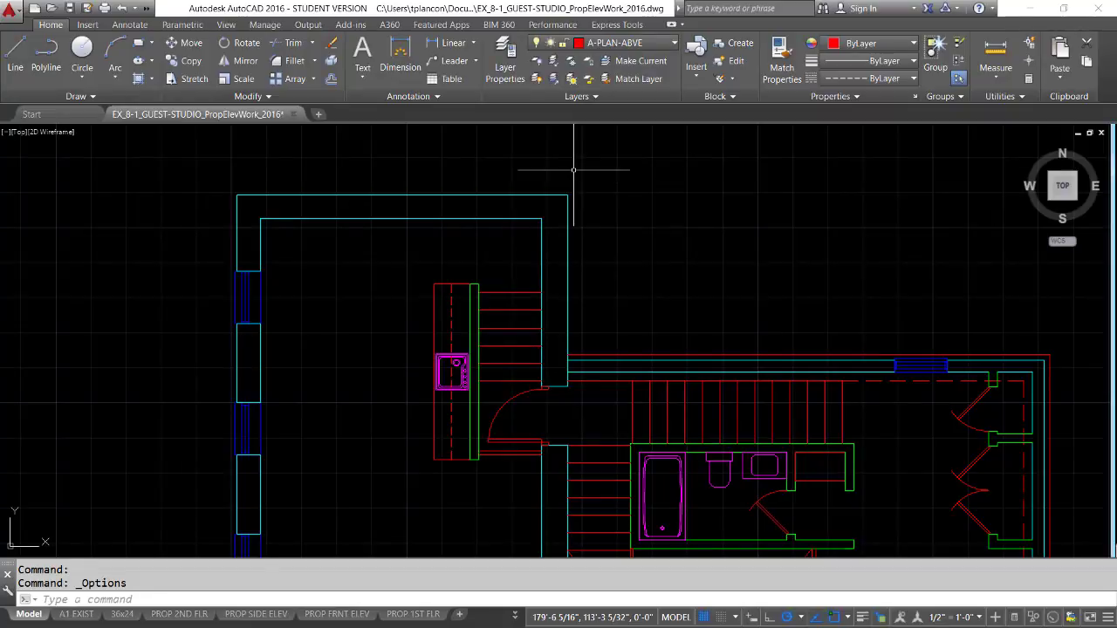
Step: Start a multiline with its scale set to 8 and its justification set to Top
text(ml)
key(Return)
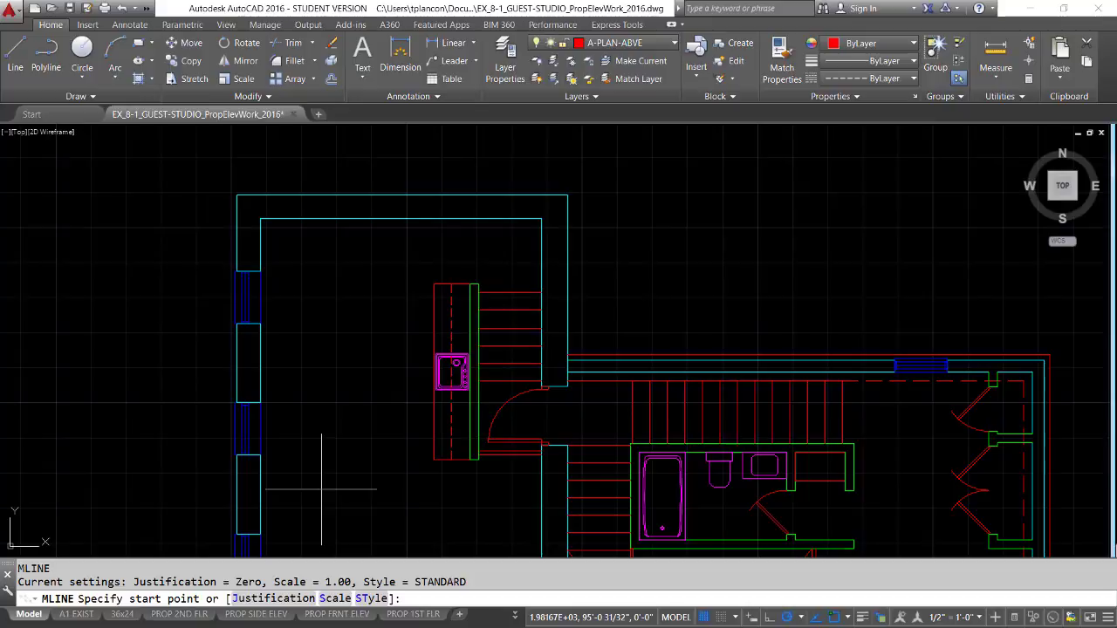
text(s)
key(Return)
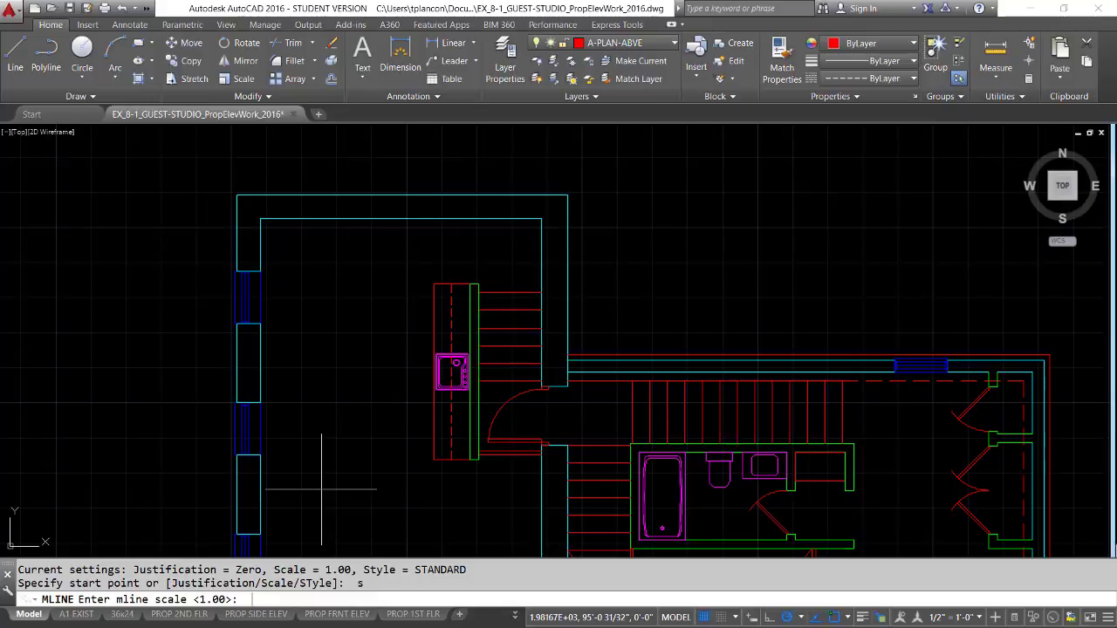
text(8)
key(Return)
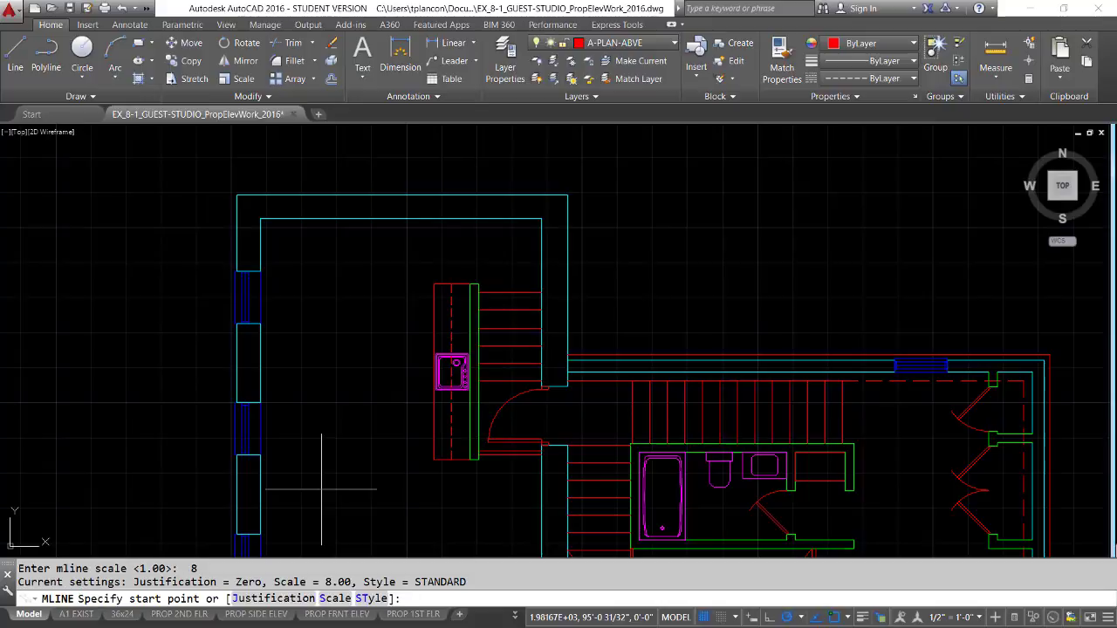
text(j)
key(Return)
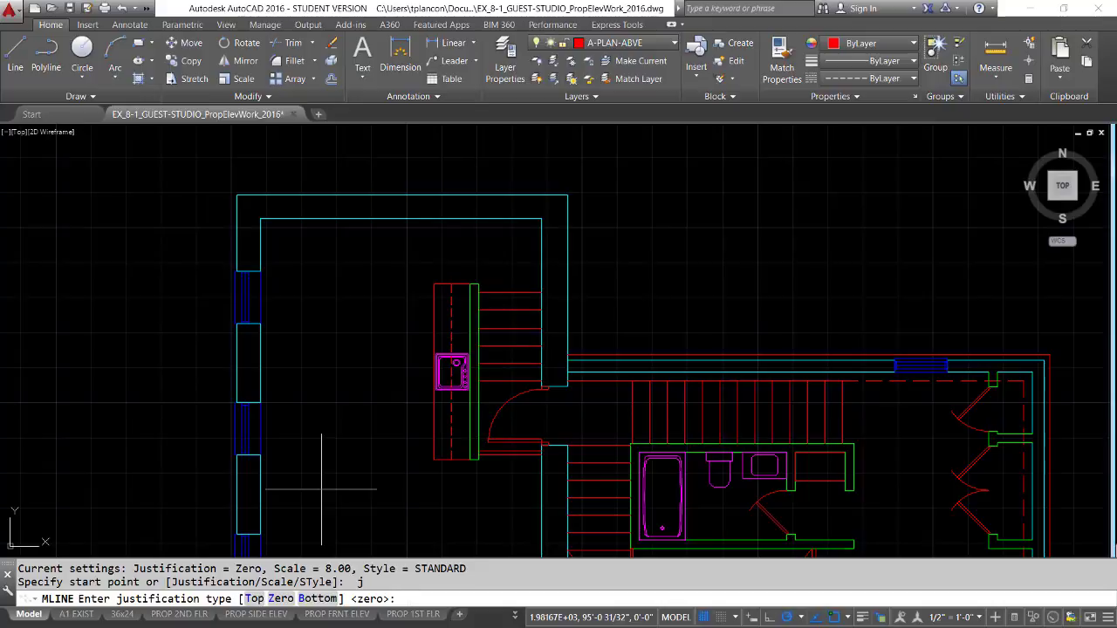
text(t)
key(Return)
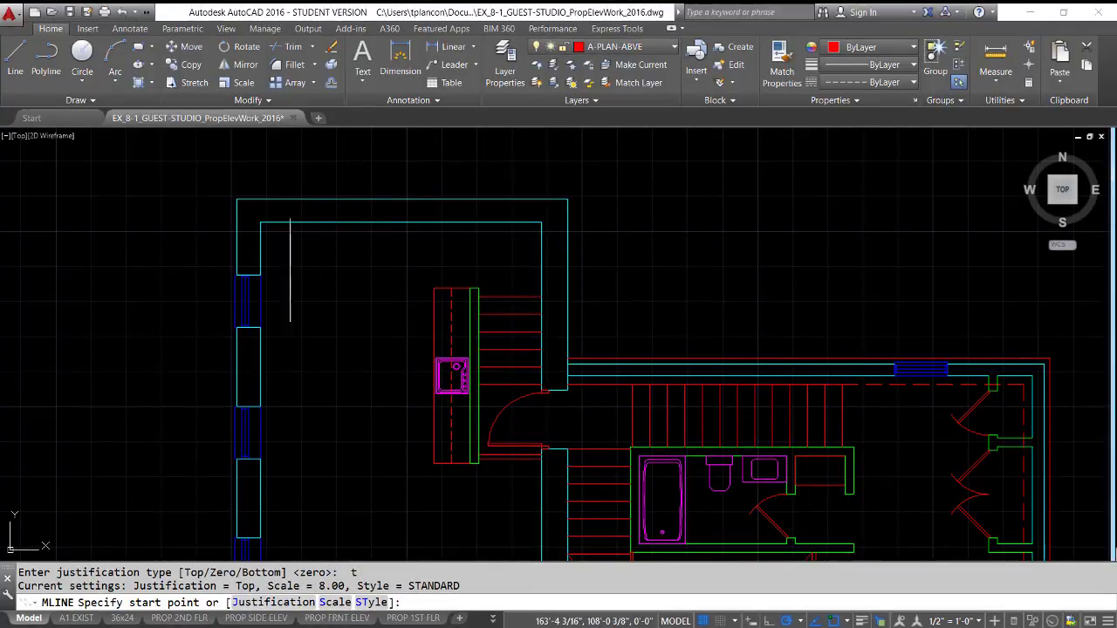
Step: Place the multiline's start point 4" right of and 4" below the studio's upper-left exterior wall corner, using a temporary track point
scroll(252, 213, up, 4)
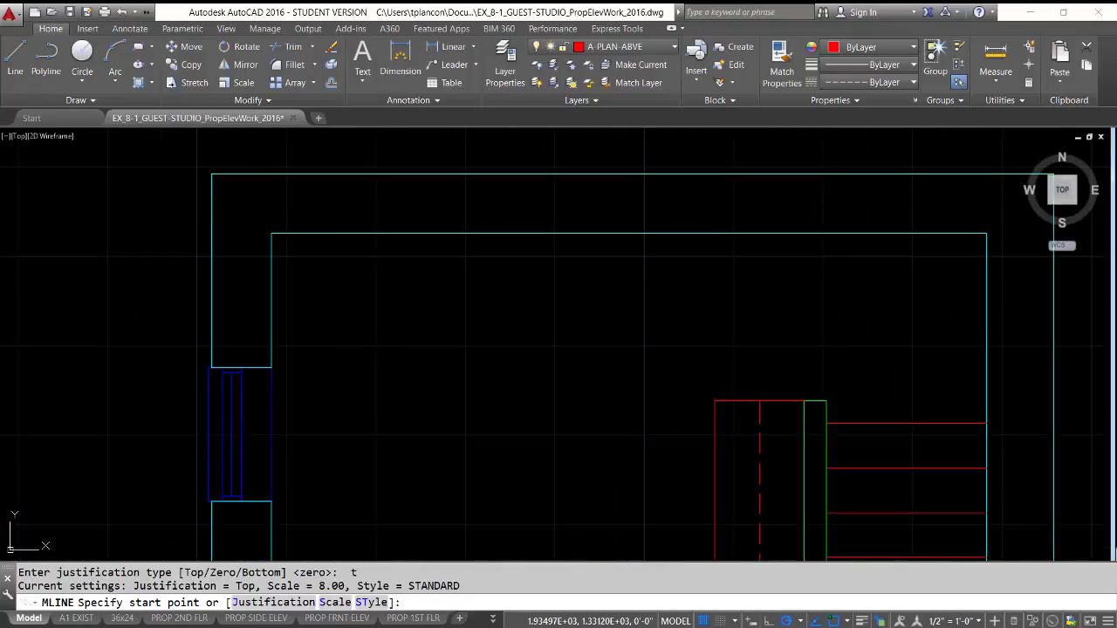
scroll(253, 213, up, 2)
mouse_move(253, 214)
middle_down()
mouse_move(264, 282)
mouse_move(349, 267)
middle_up()
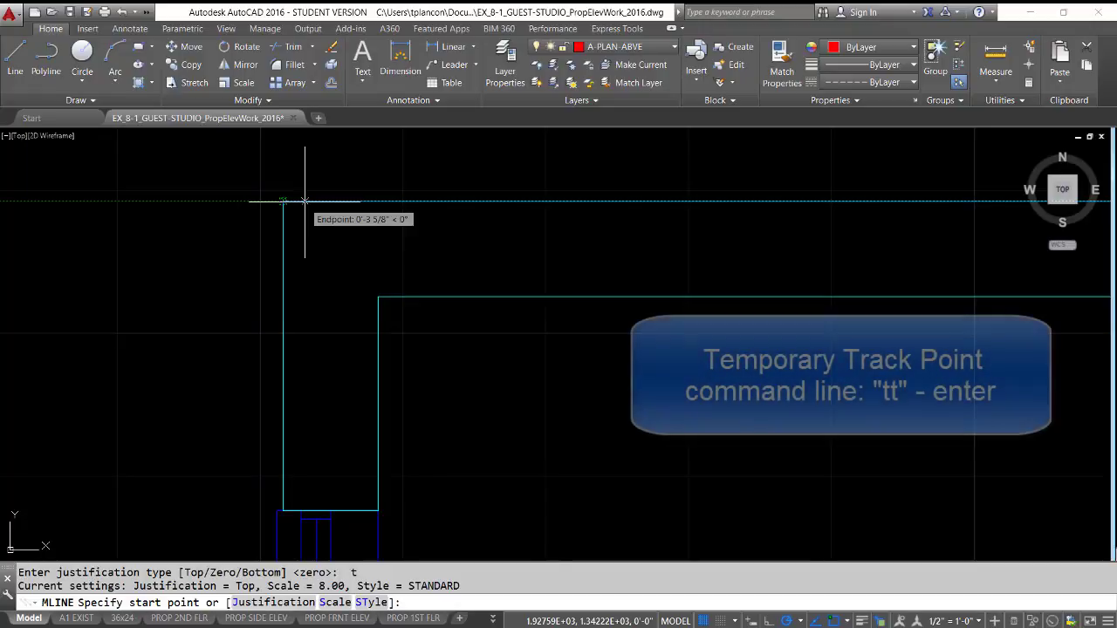
text(tt)
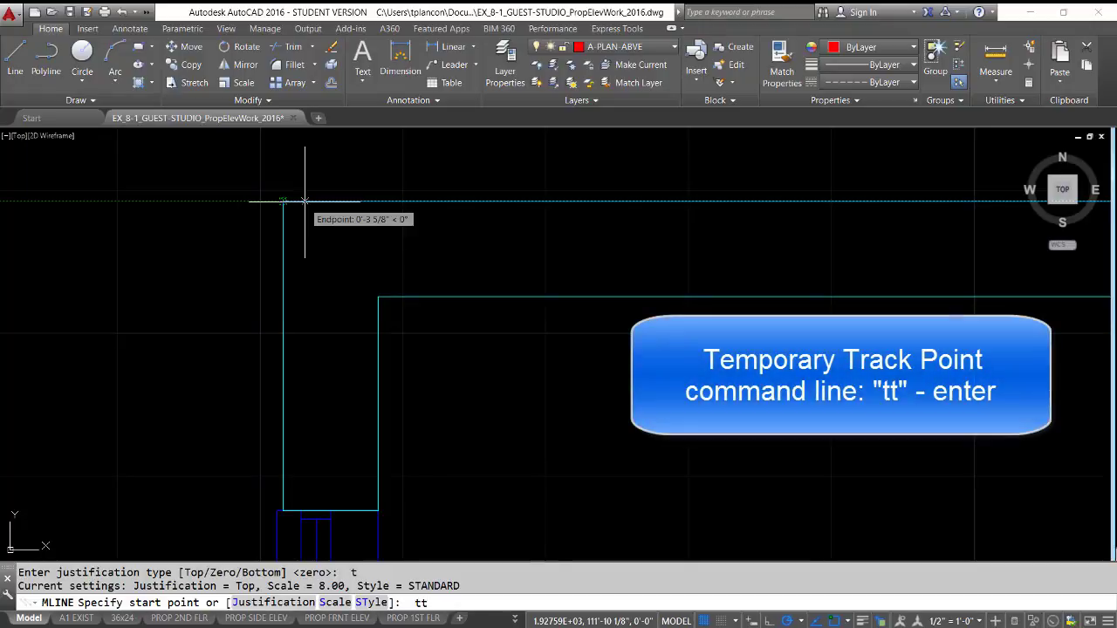
key(Return)
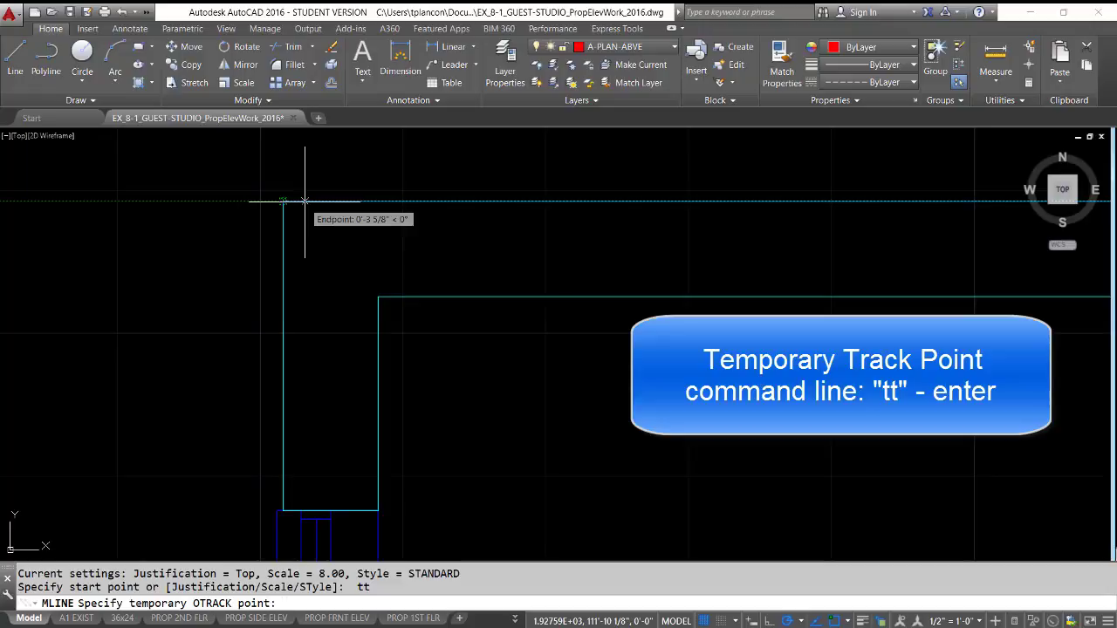
text(4)
key(Return)
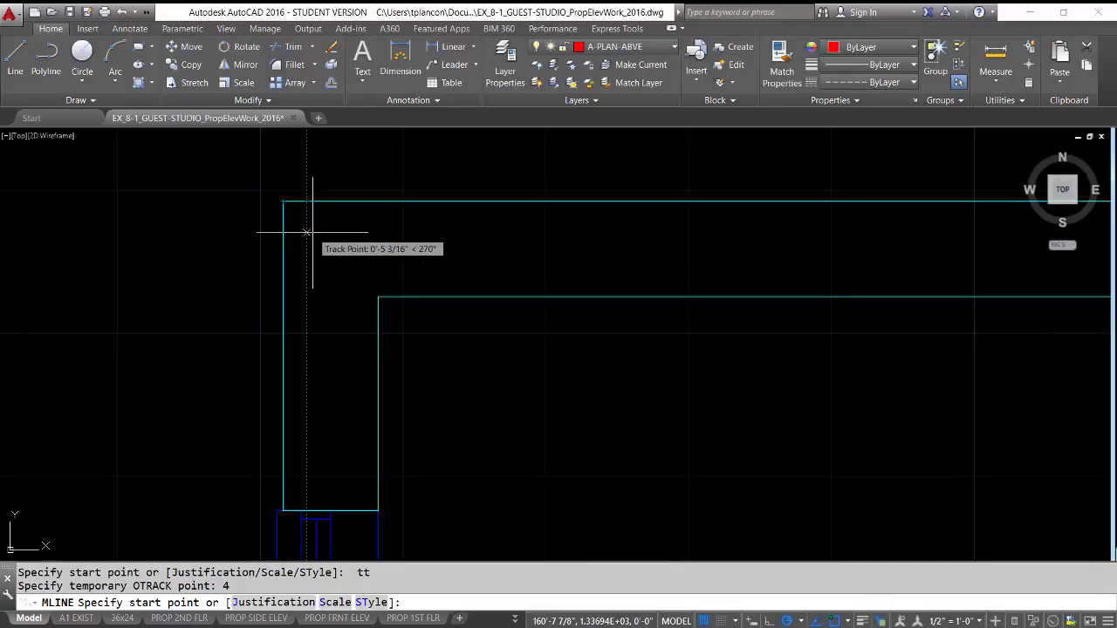
text(4)
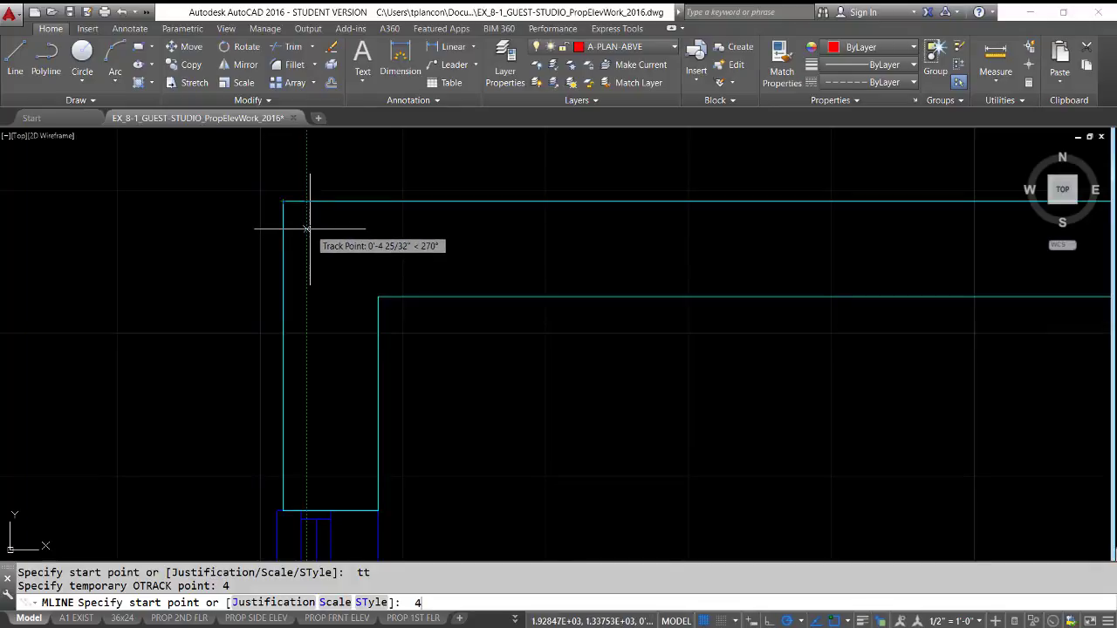
key(Return)
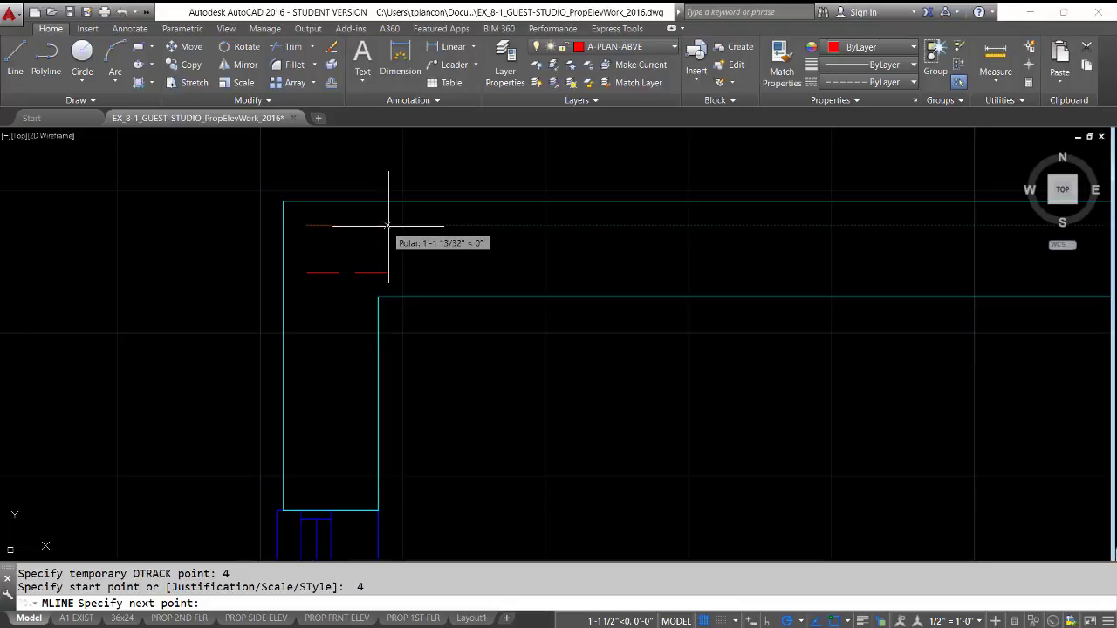
Step: Run the multiline horizontally to a point 4" in from the studio's upper-right exterior corner, using a temporary track point
mouse_move(472, 227)
middle_down()
mouse_move(274, 206)
mouse_move(0, 211)
middle_up()
middle_drag(615, 208, 228, 215)
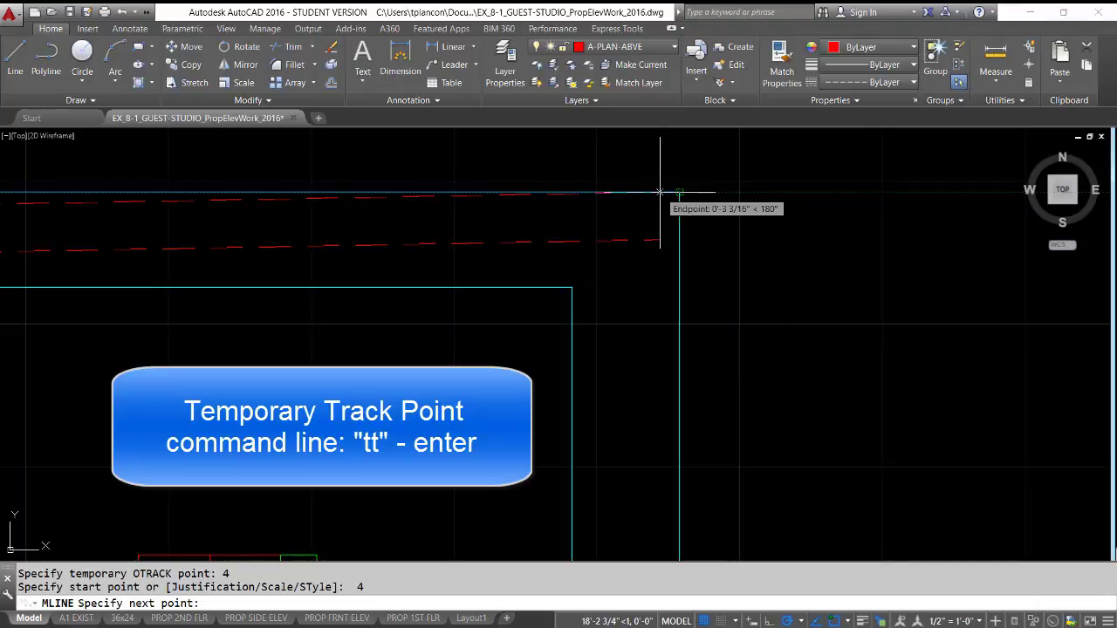
text(tt)
key(Return)
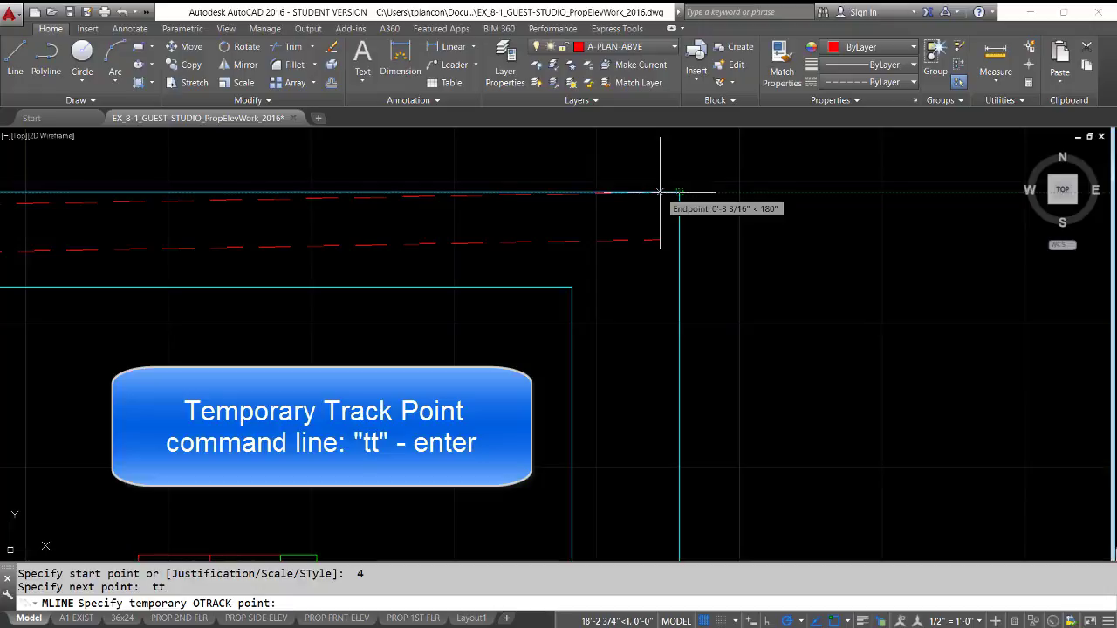
text(4)
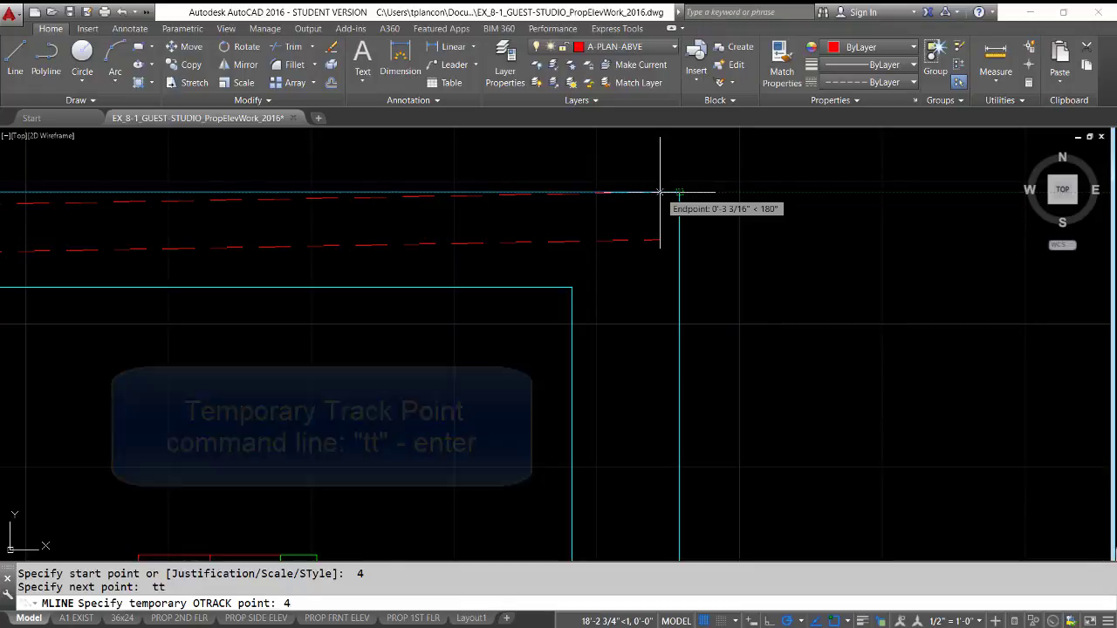
key(Return)
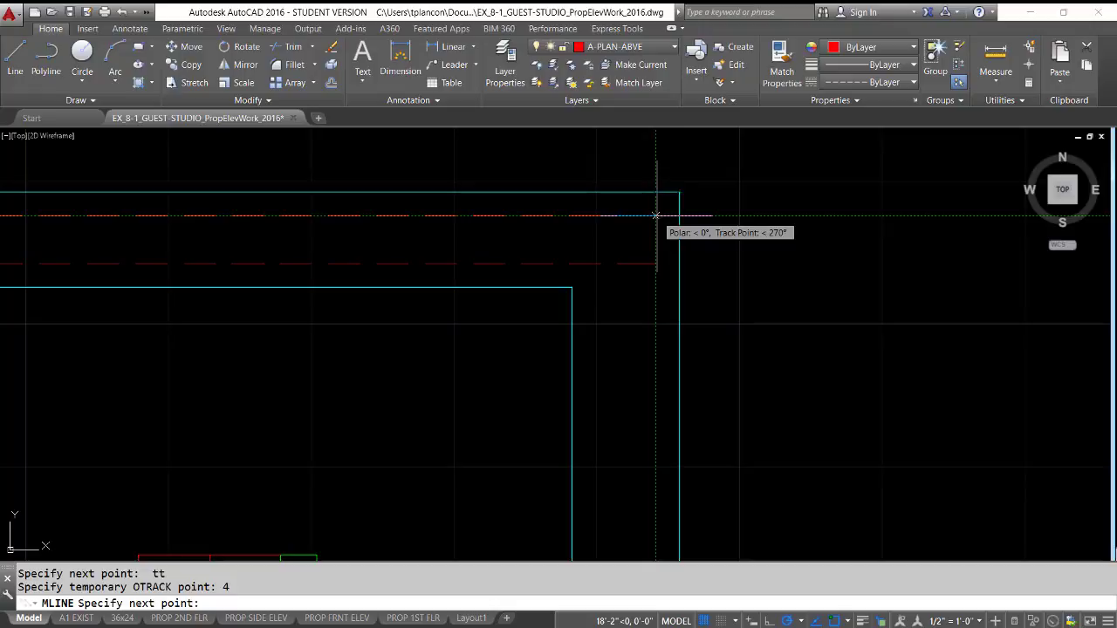
click(655, 215)
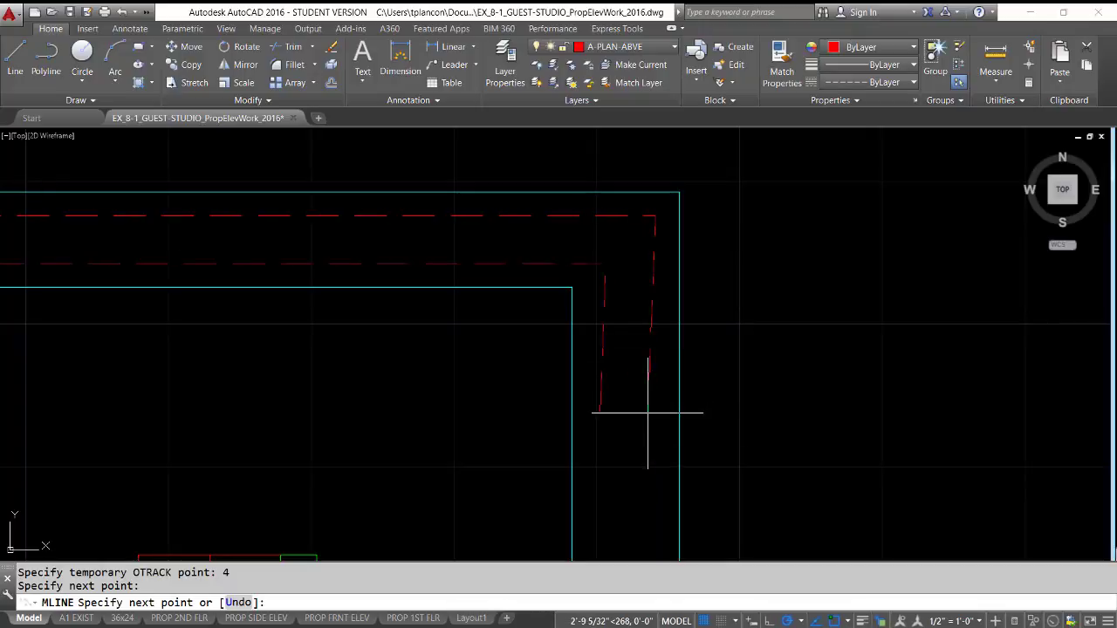
Step: Run the multiline vertically down to a point 4" in from the studio's lower-right exterior corner, using a temporary track point
middle_drag(655, 418, 689, 127)
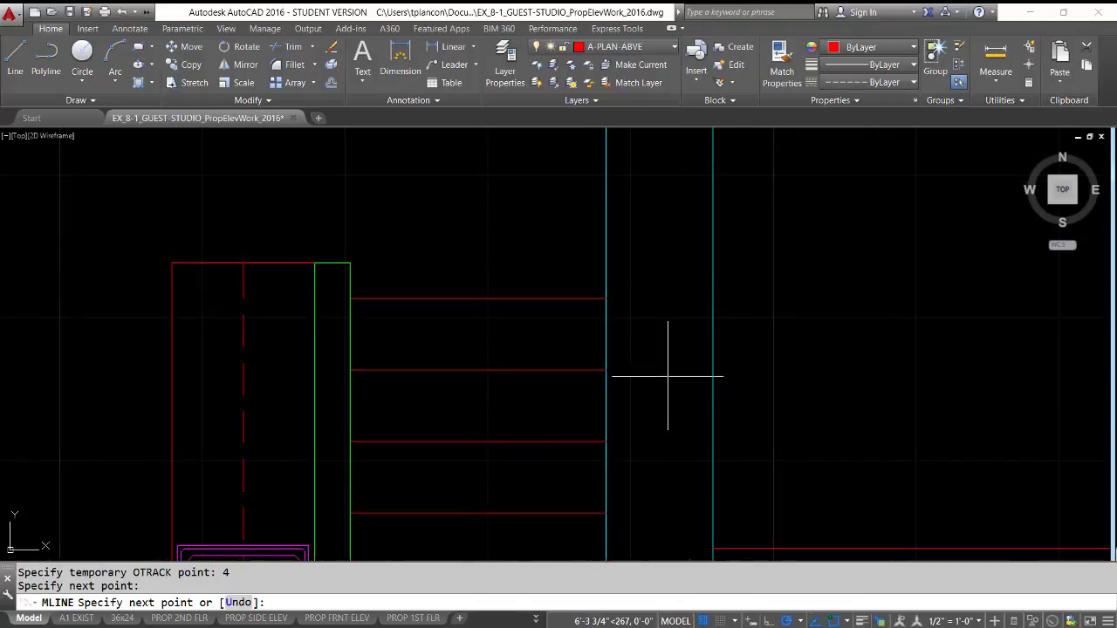
middle_drag(686, 422, 708, 103)
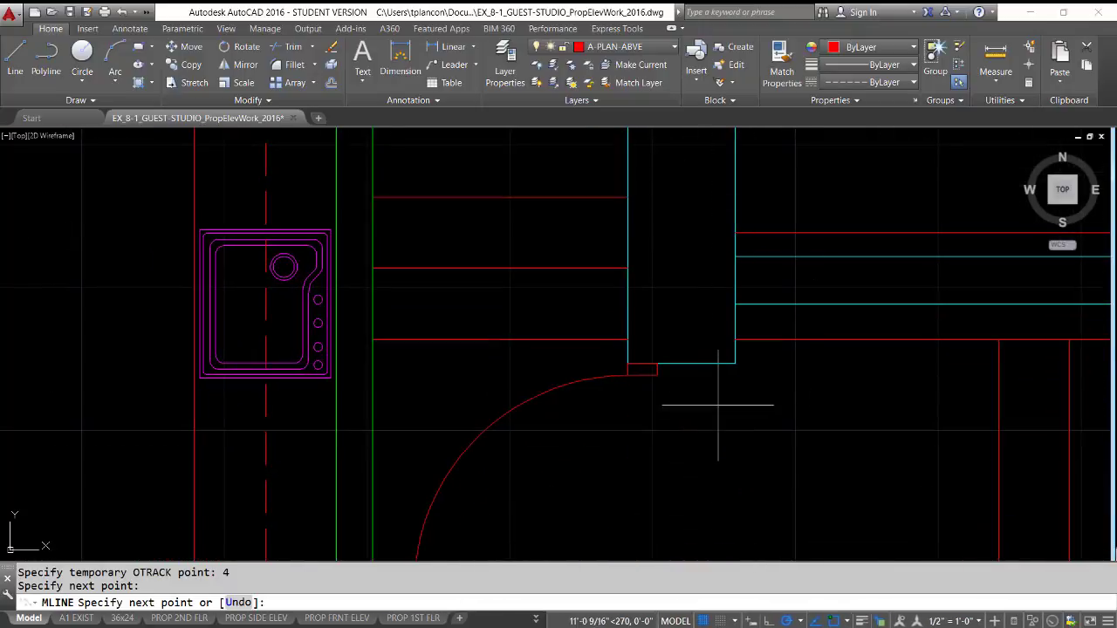
middle_drag(710, 473, 745, 5)
middle_drag(729, 482, 683, 4)
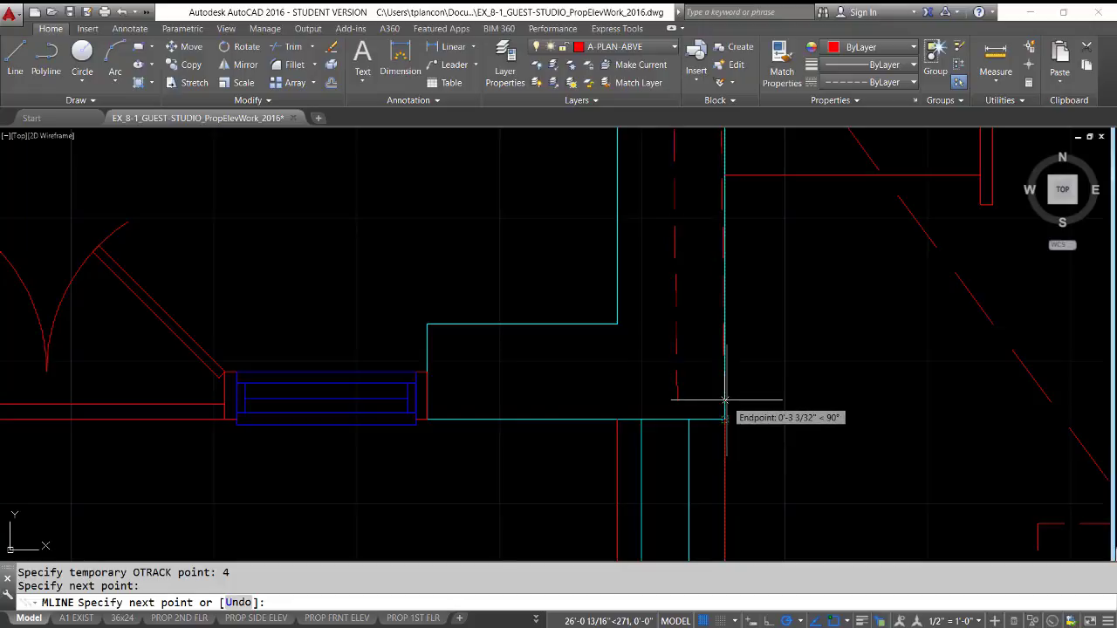
text(tt)
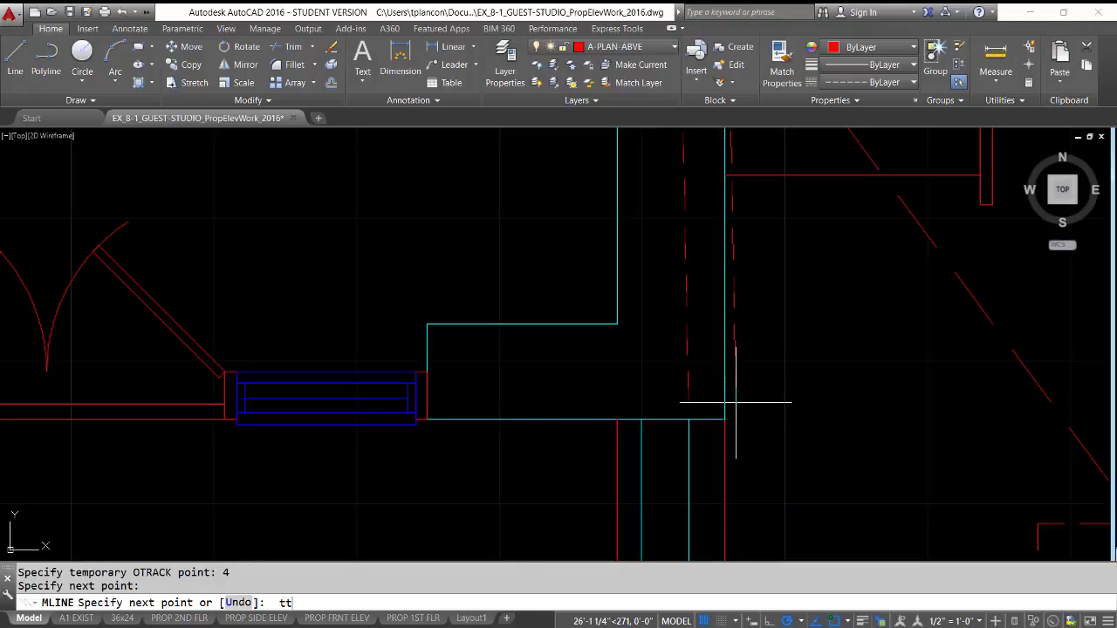
key(Return)
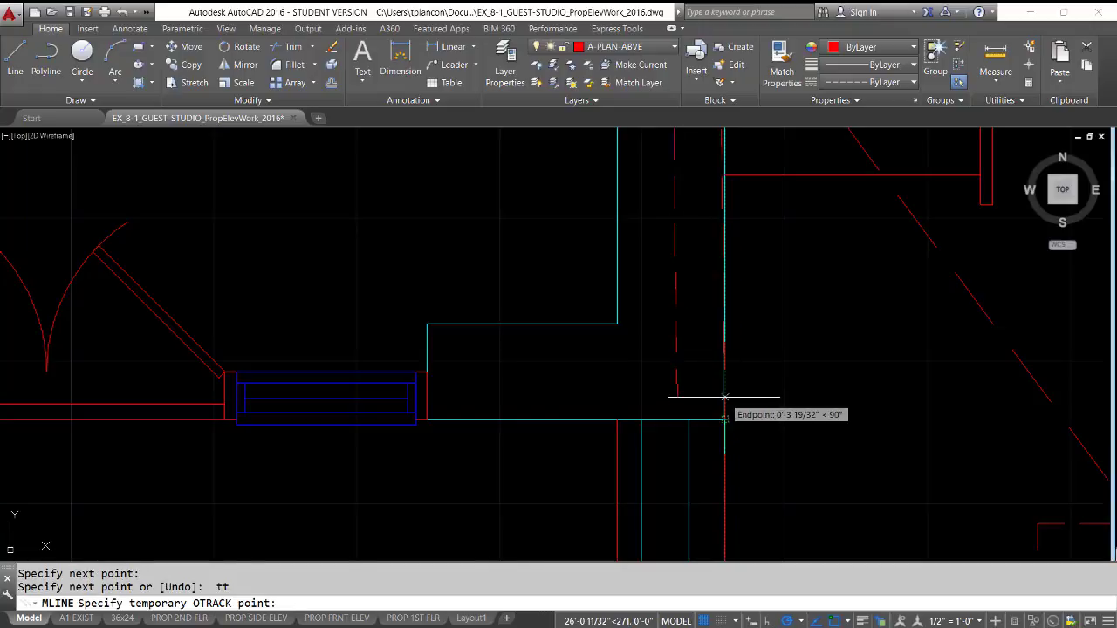
text(4)
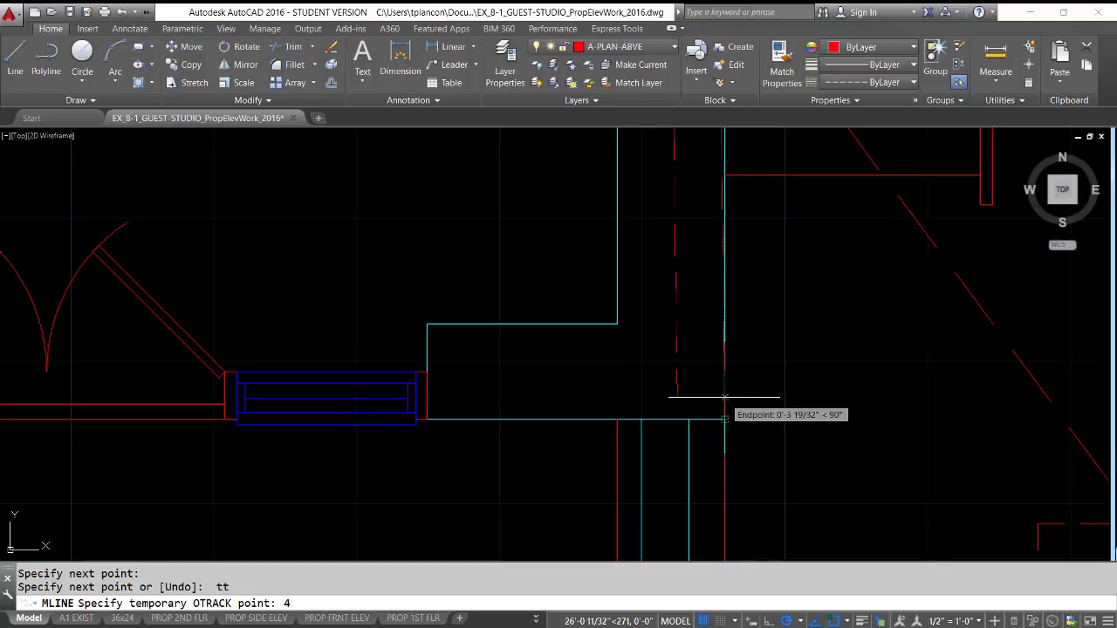
key(Return)
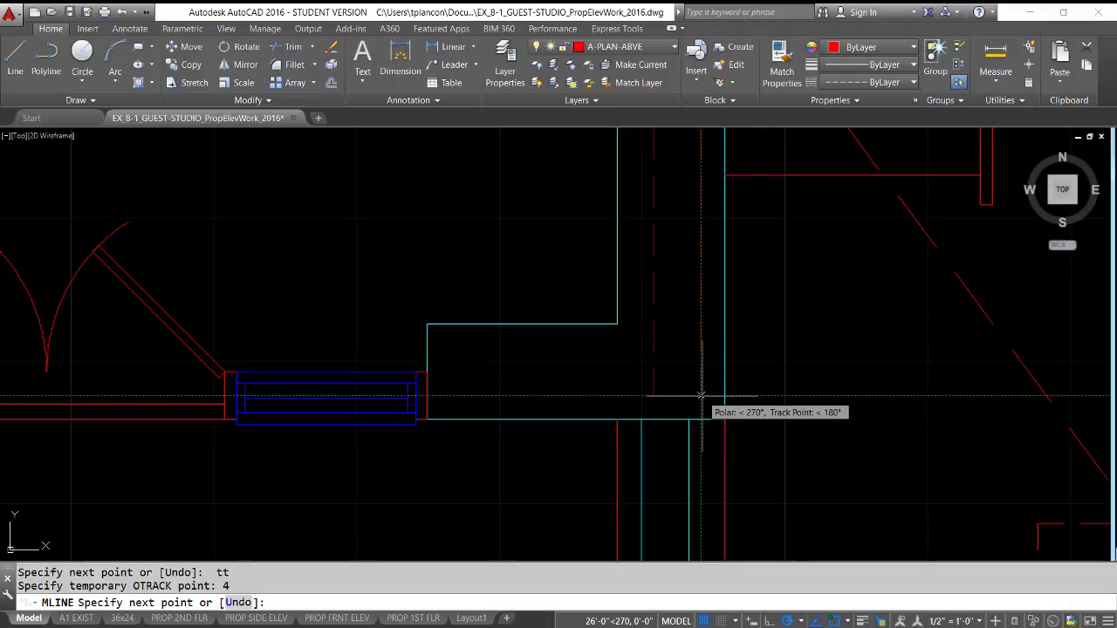
click(701, 396)
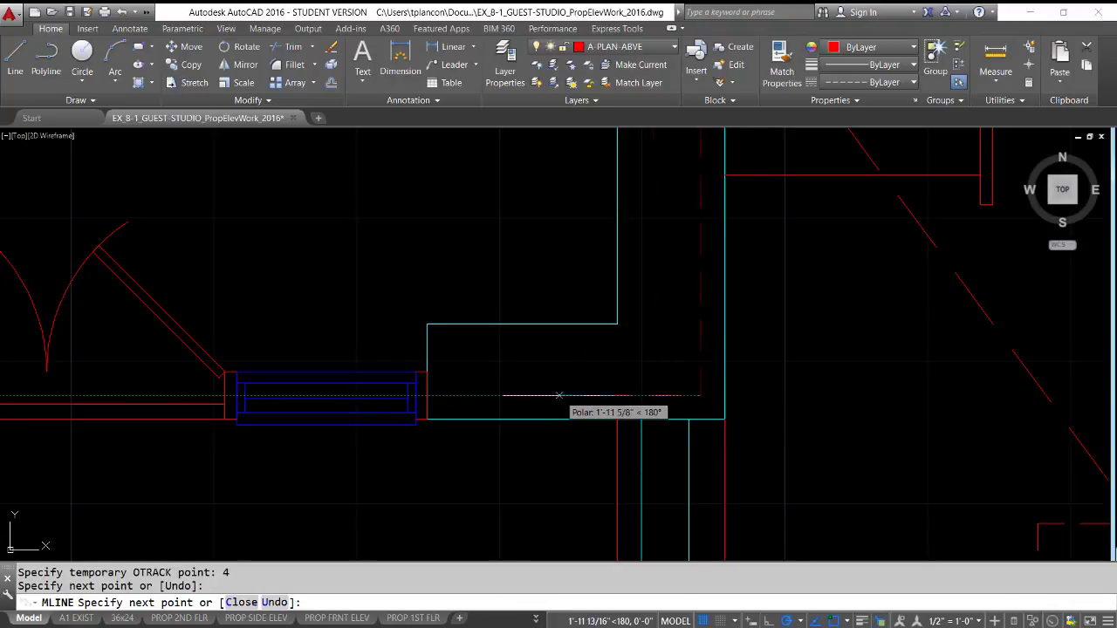
Step: Run the multiline horizontally to a point 4" in from the studio's lower-left exterior corner, using a temporary track point, and close the outline
middle_drag(515, 394, 1084, 400)
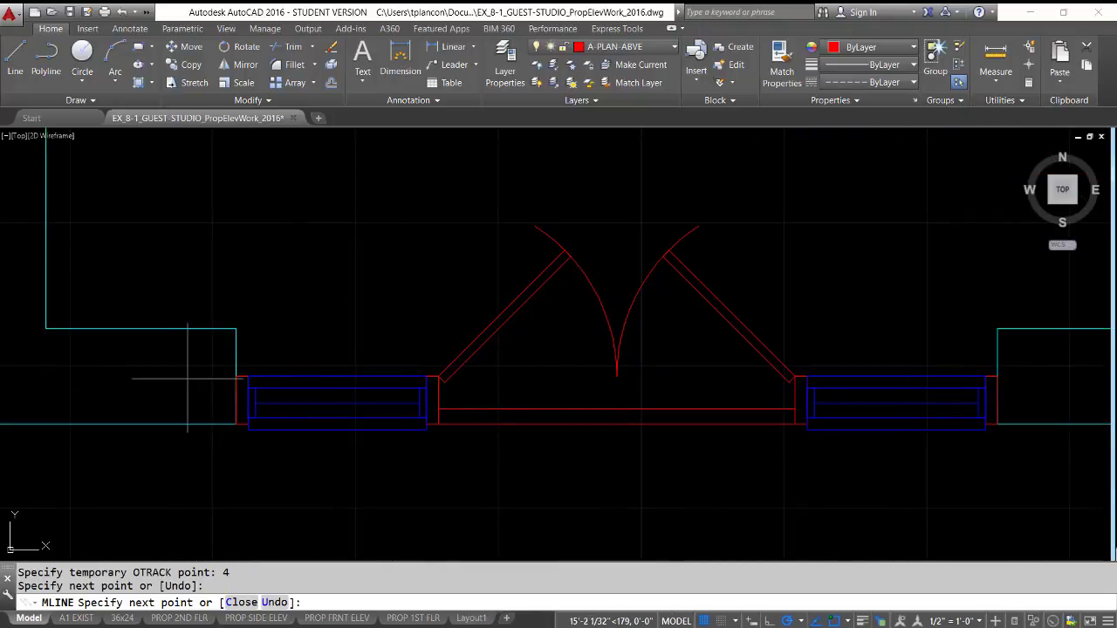
middle_drag(171, 390, 548, 391)
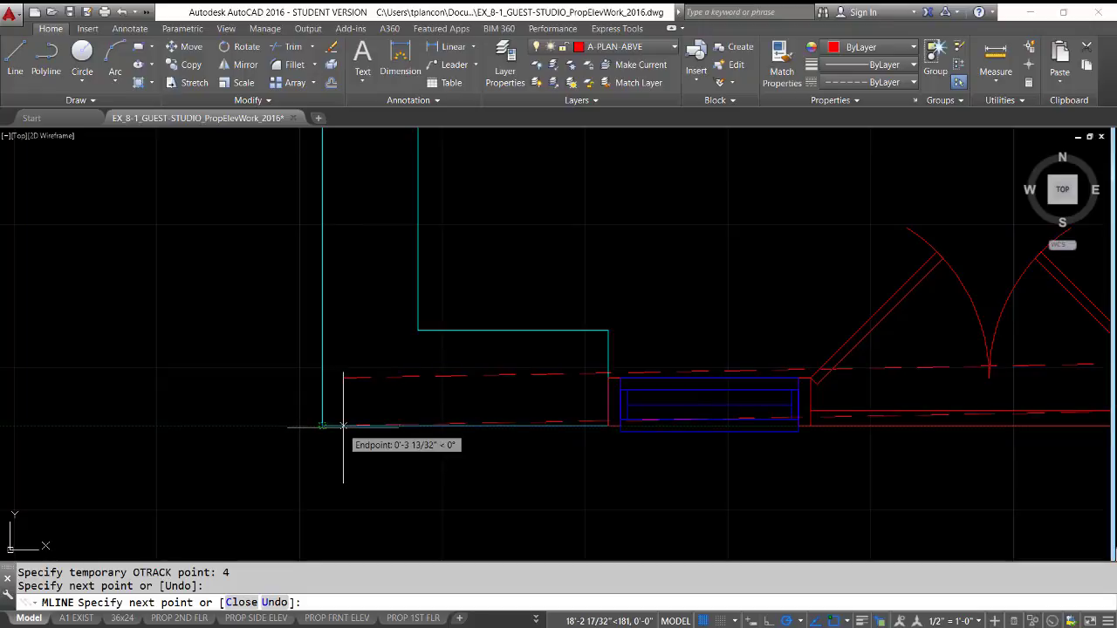
text(tt)
key(Return)
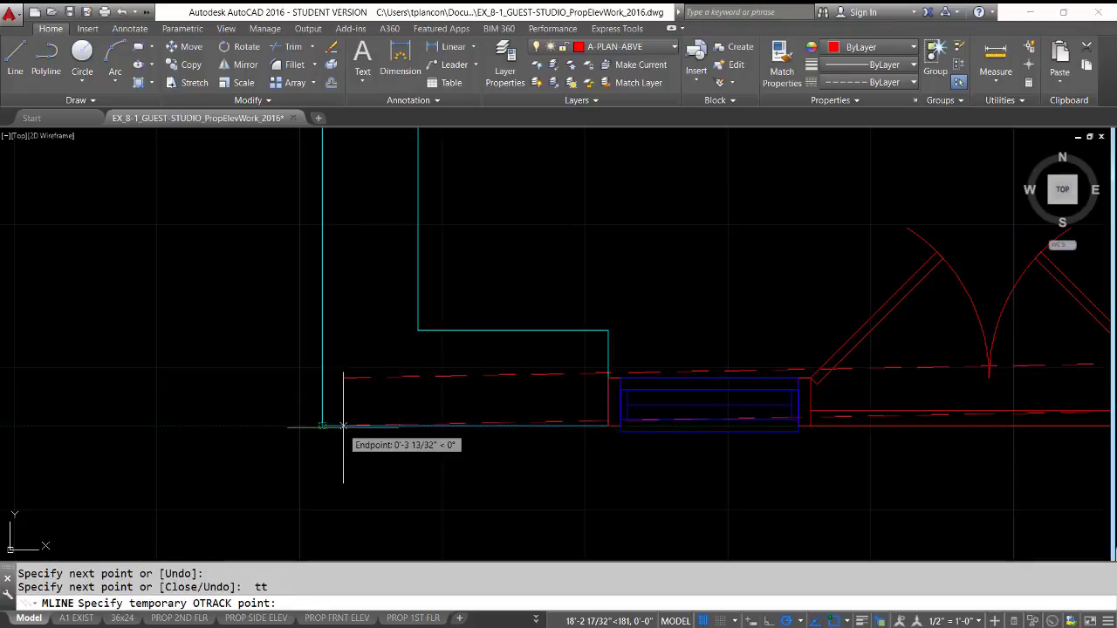
text(4)
key(Return)
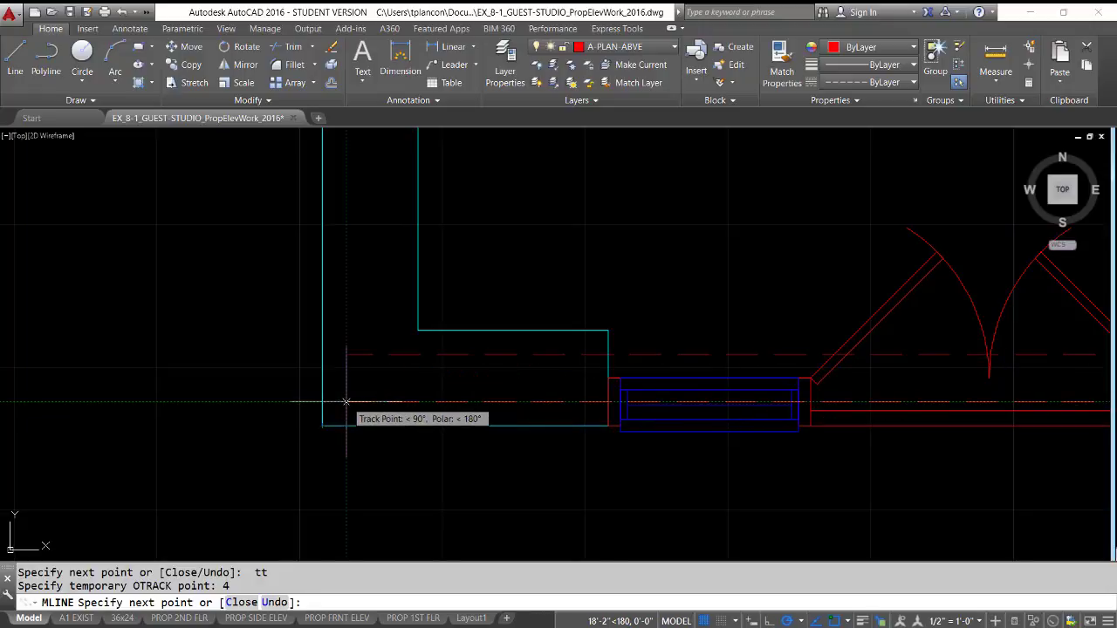
click(345, 401)
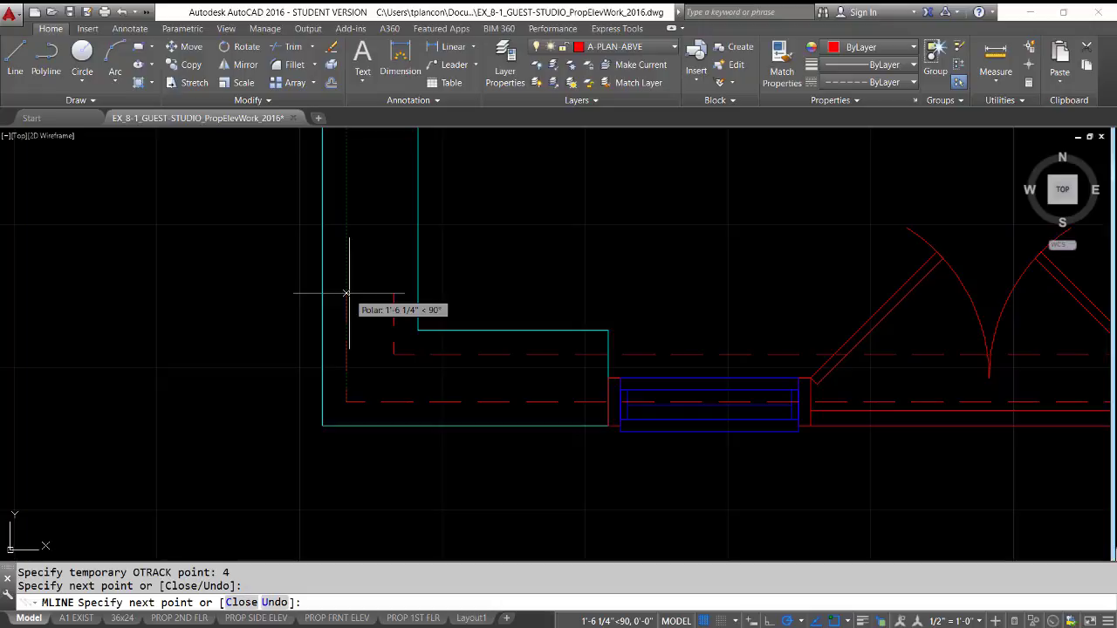
key(Return)
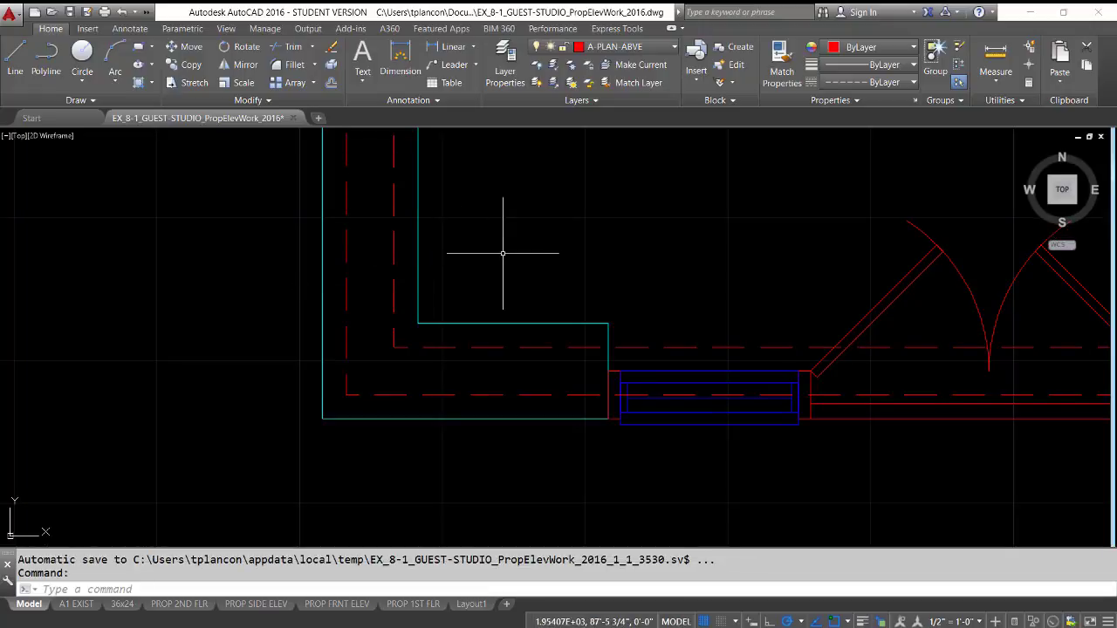
Step: Examine the dashed outline around the studio walls and the front elevation lying above the second floor plan
scroll(501, 273, down, 5)
scroll(534, 232, down, 3)
middle_drag(568, 197, 501, 459)
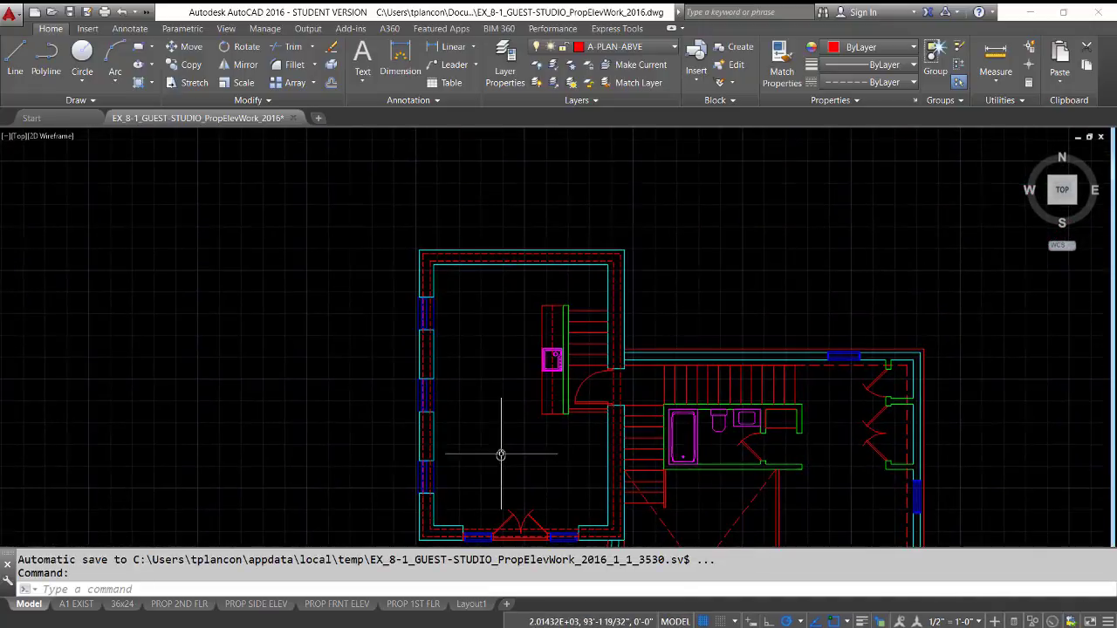
scroll(502, 397, up, 2)
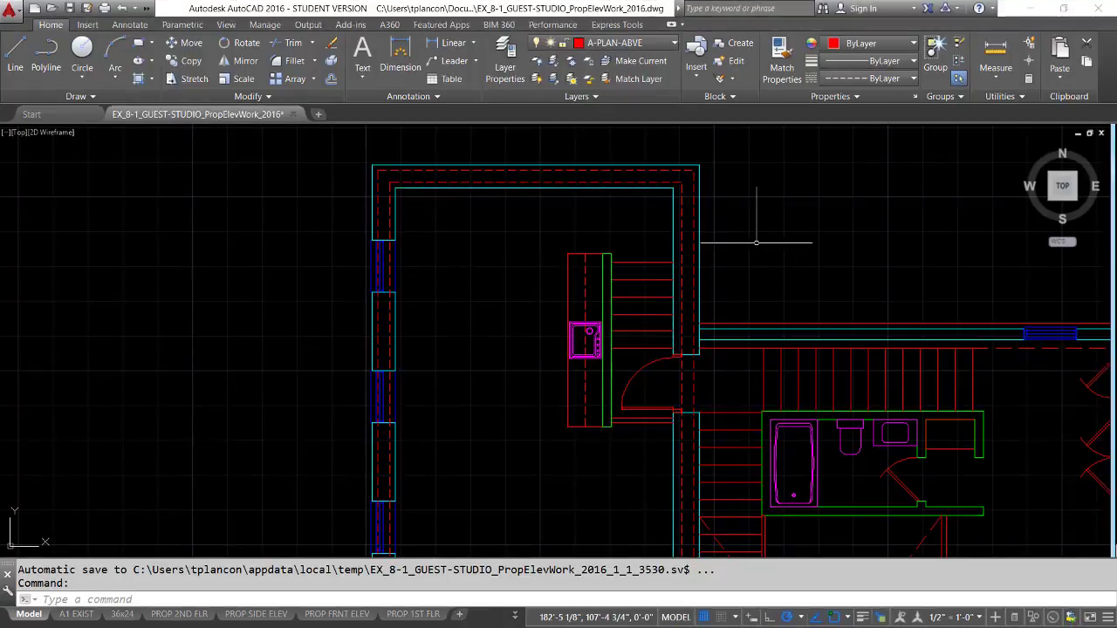
scroll(812, 236, down, 2)
scroll(811, 236, down, 2)
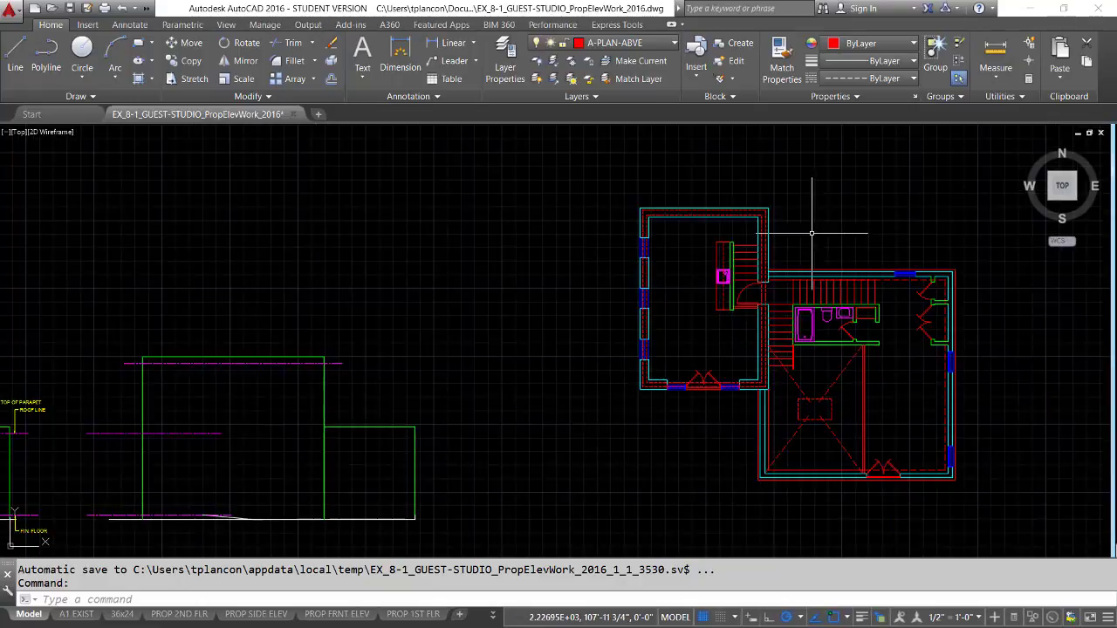
mouse_move(812, 235)
middle_down()
mouse_move(682, 314)
mouse_move(679, 295)
middle_up()
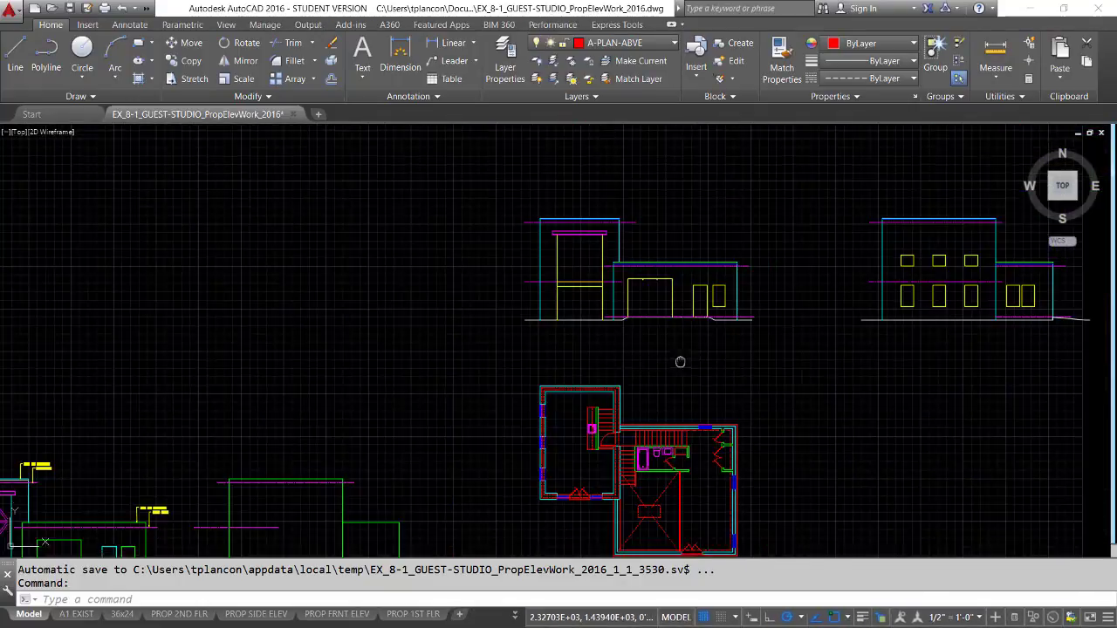
middle_drag(679, 362, 636, 357)
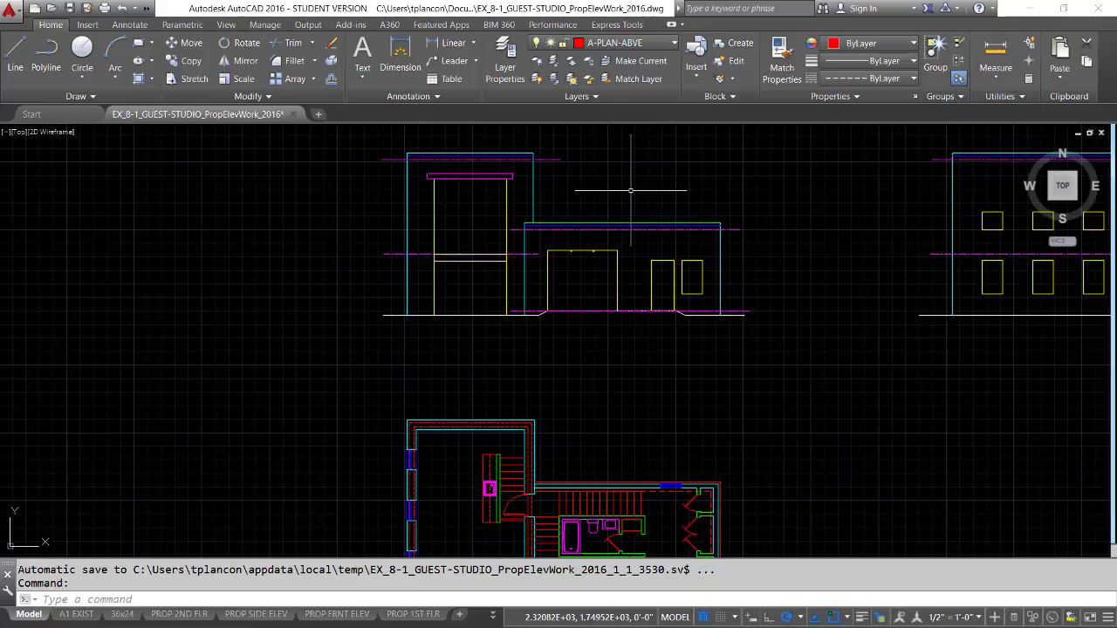
Step: Switch to PDF-XChange Viewer and show the existing-conditions elevation document
key(super+Tab)
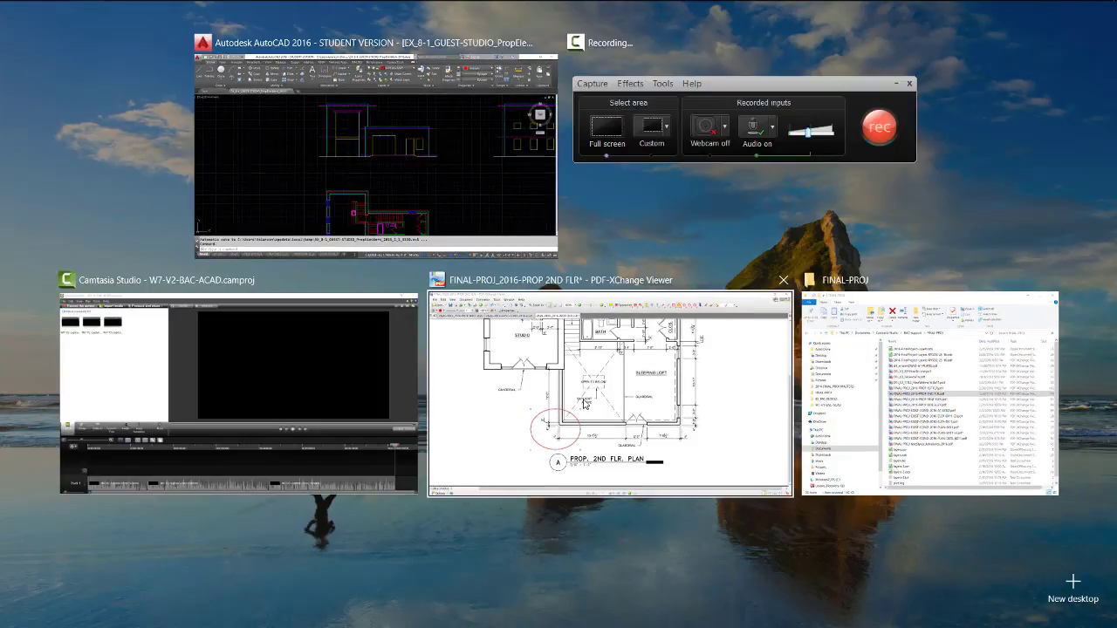
click(590, 401)
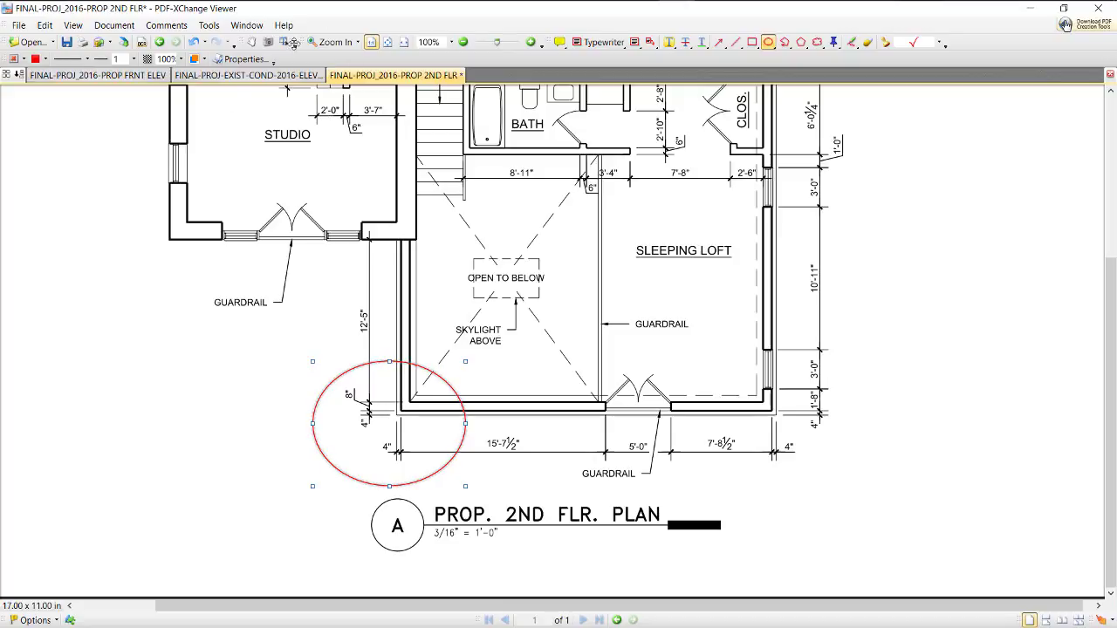
click(202, 76)
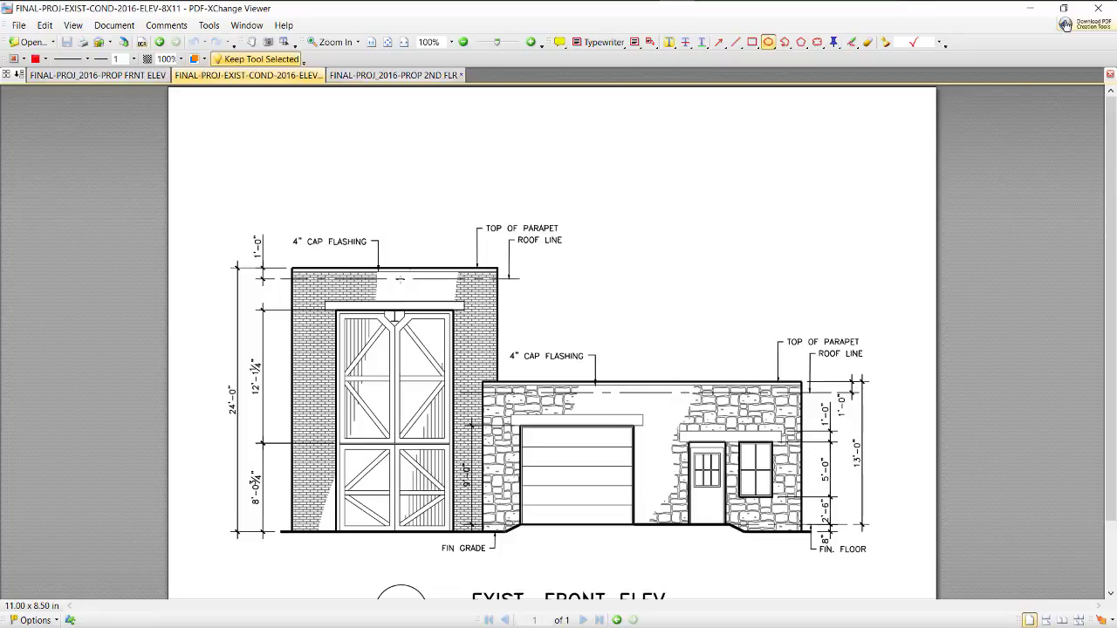
Step: Mark the roof lines of the taller and lower wings with red arrows on the existing front elevation, deleting the first misdirected arrow
click(719, 42)
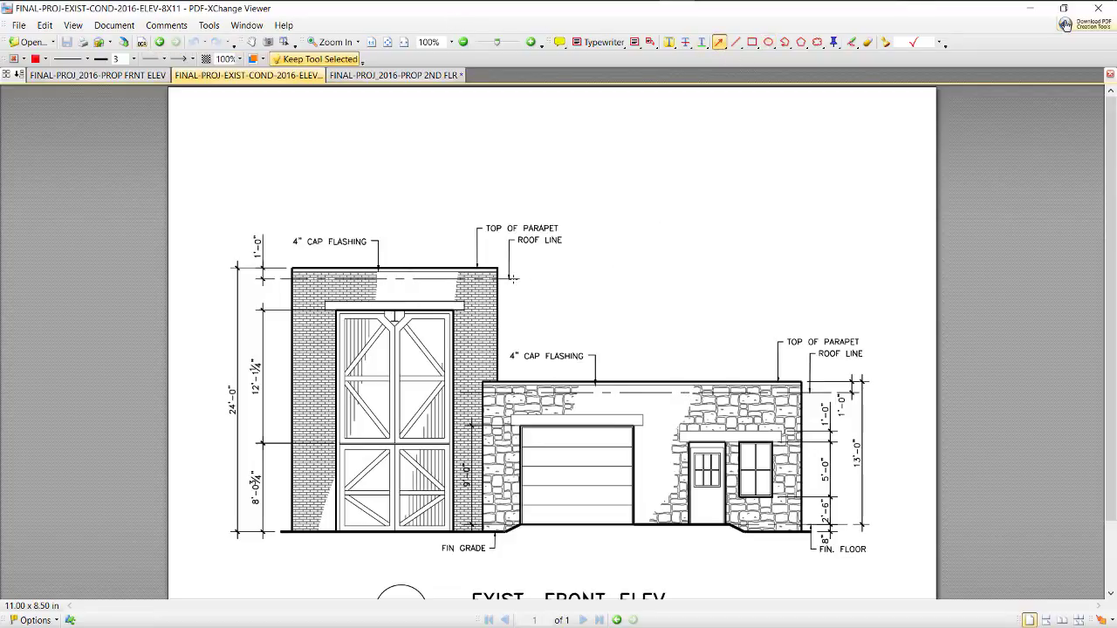
mouse_move(512, 280)
mouse_down()
mouse_move(541, 258)
mouse_move(528, 295)
mouse_move(543, 313)
mouse_up()
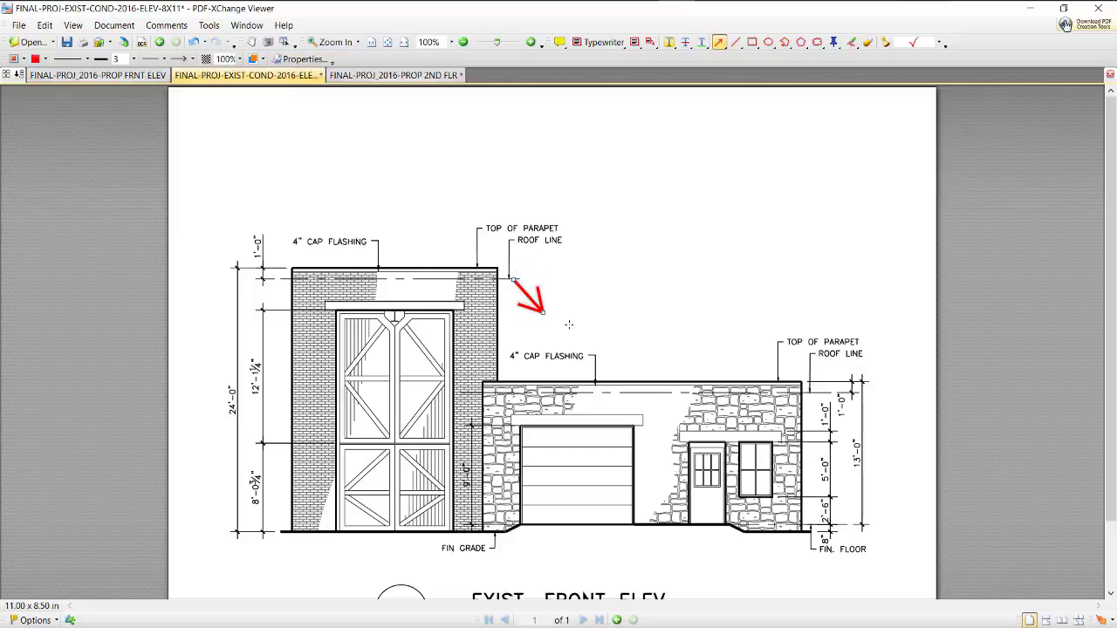
key(Delete)
drag(557, 250, 516, 283)
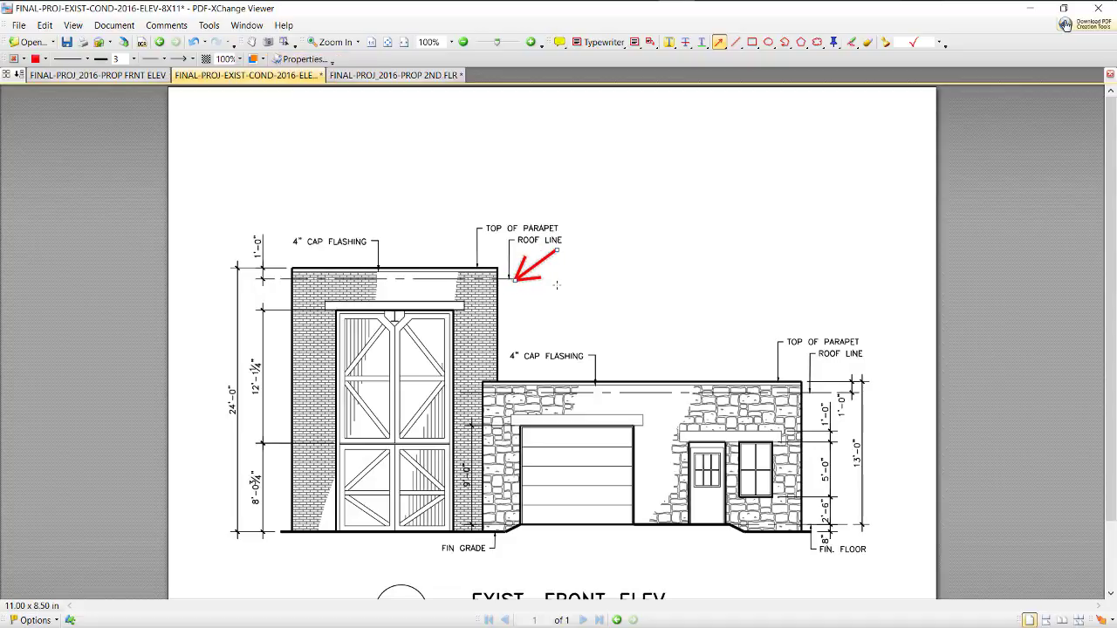
drag(875, 360, 848, 397)
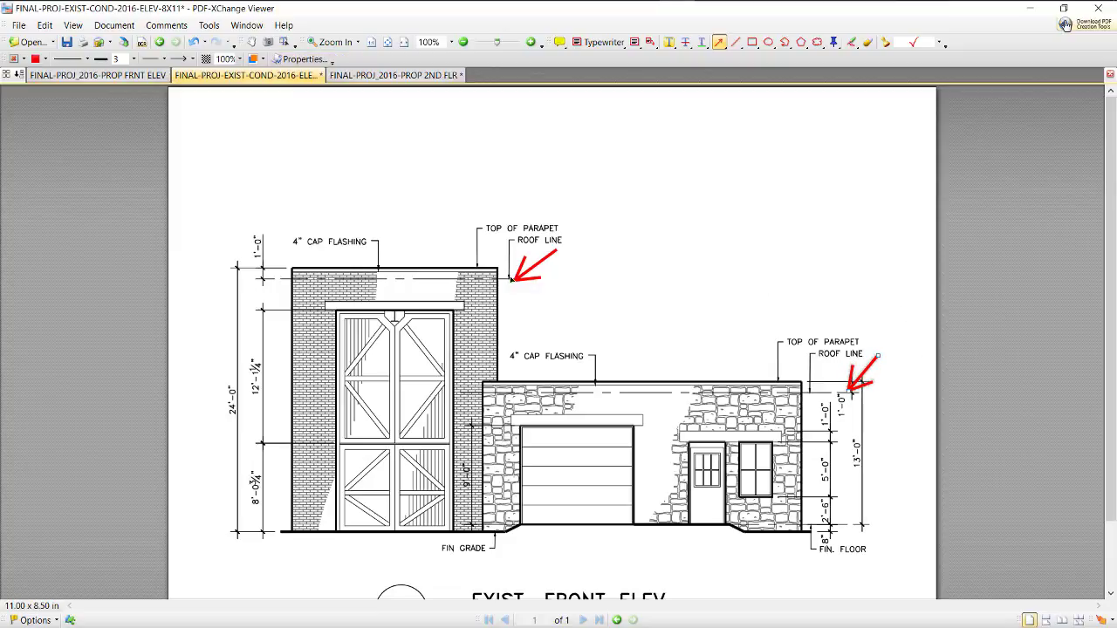
Step: Mark the existing and proposed top-of-wall levels of both wings with red arrows on the proposed front elevation document
click(98, 75)
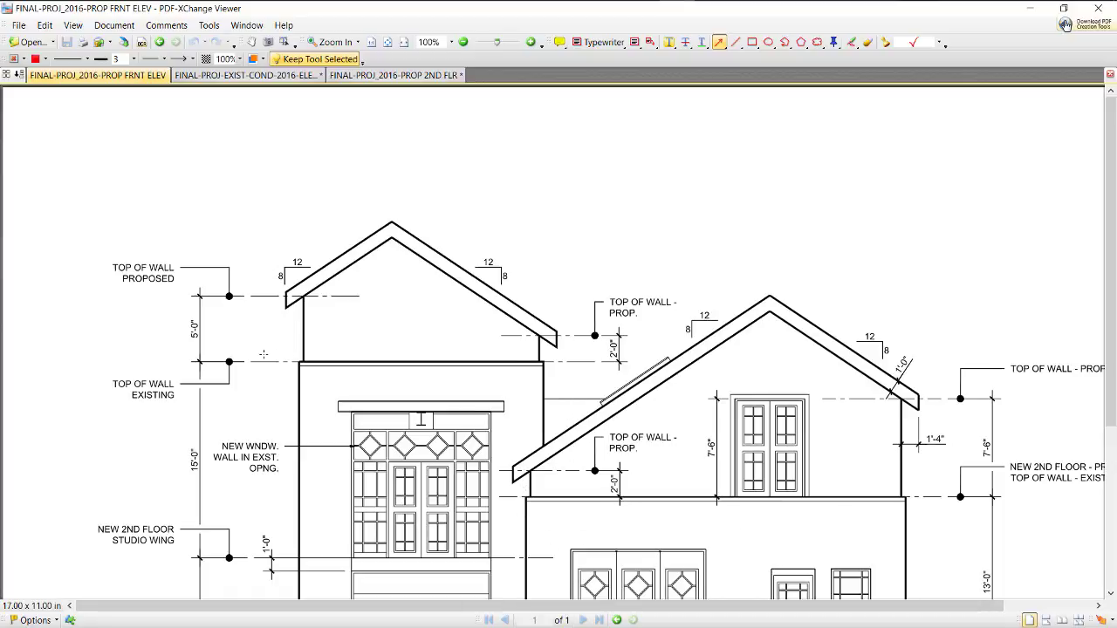
mouse_move(246, 358)
mouse_down()
mouse_move(262, 370)
mouse_move(267, 346)
mouse_move(269, 373)
mouse_move(272, 362)
mouse_up()
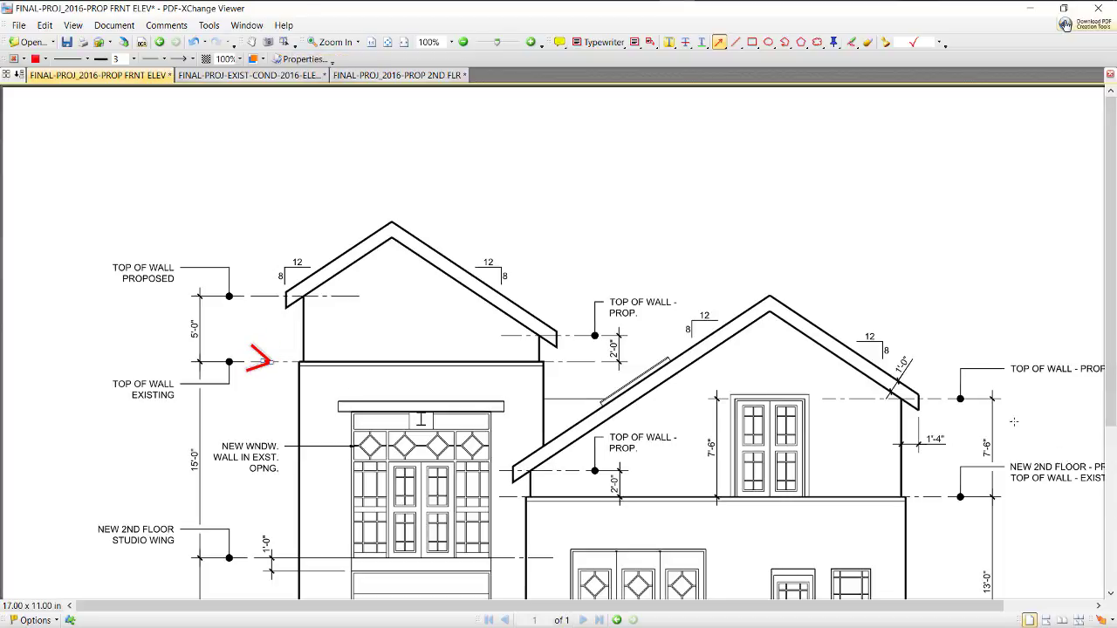
drag(993, 372, 962, 399)
drag(940, 460, 922, 496)
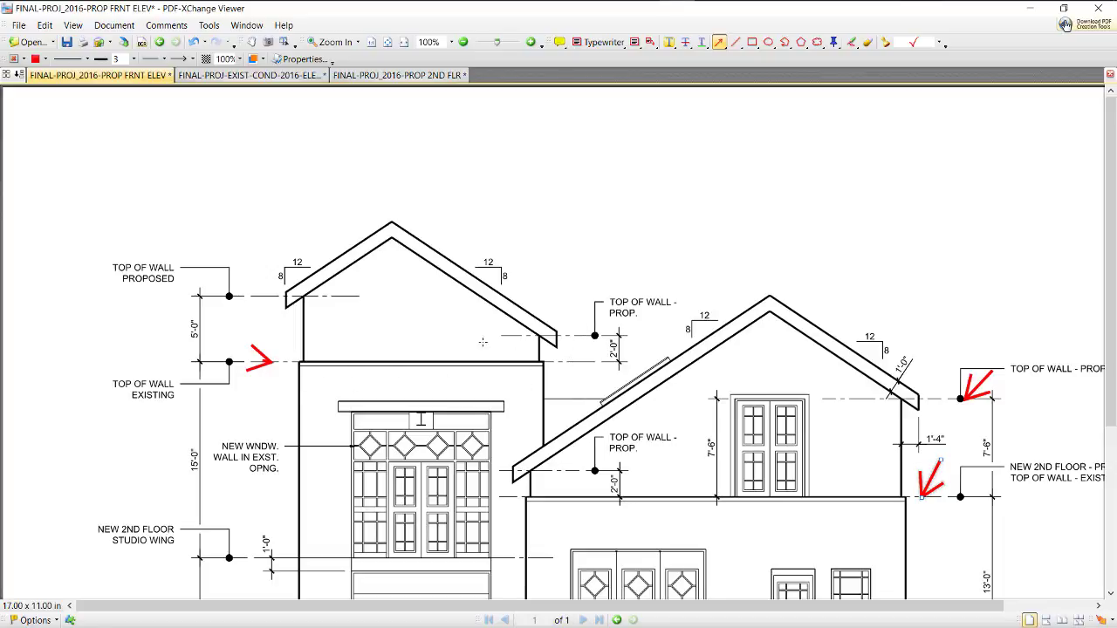
drag(646, 319, 622, 347)
drag(234, 253, 266, 298)
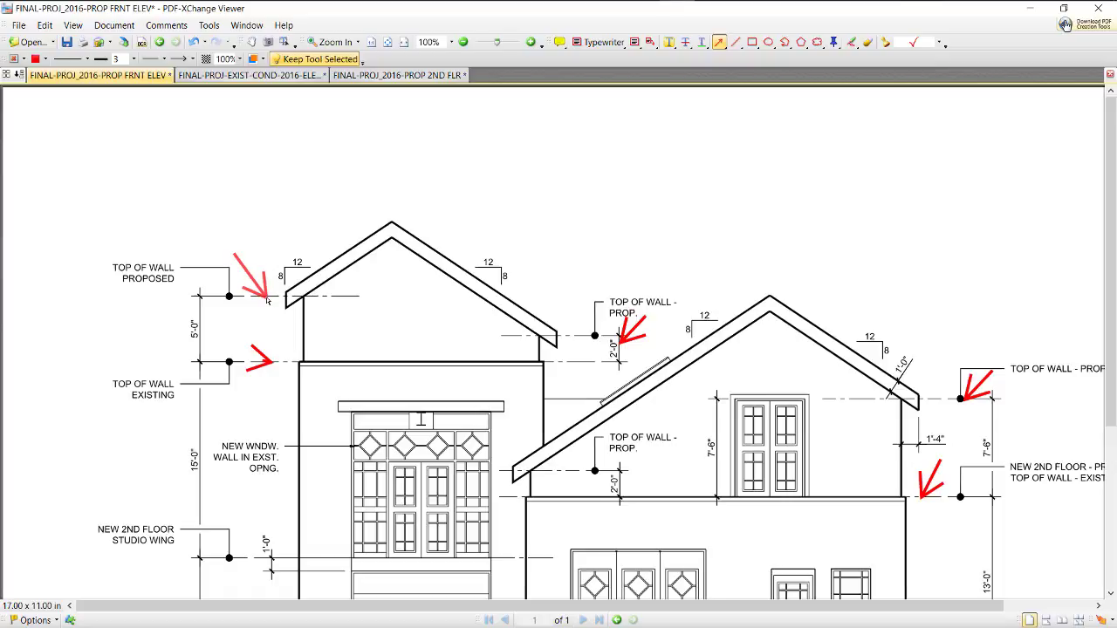
Step: Point red arrows at the 5'-0", 7'-6" and lower 2'-0" wall height dimensions on the proposed front elevation
drag(164, 311, 192, 325)
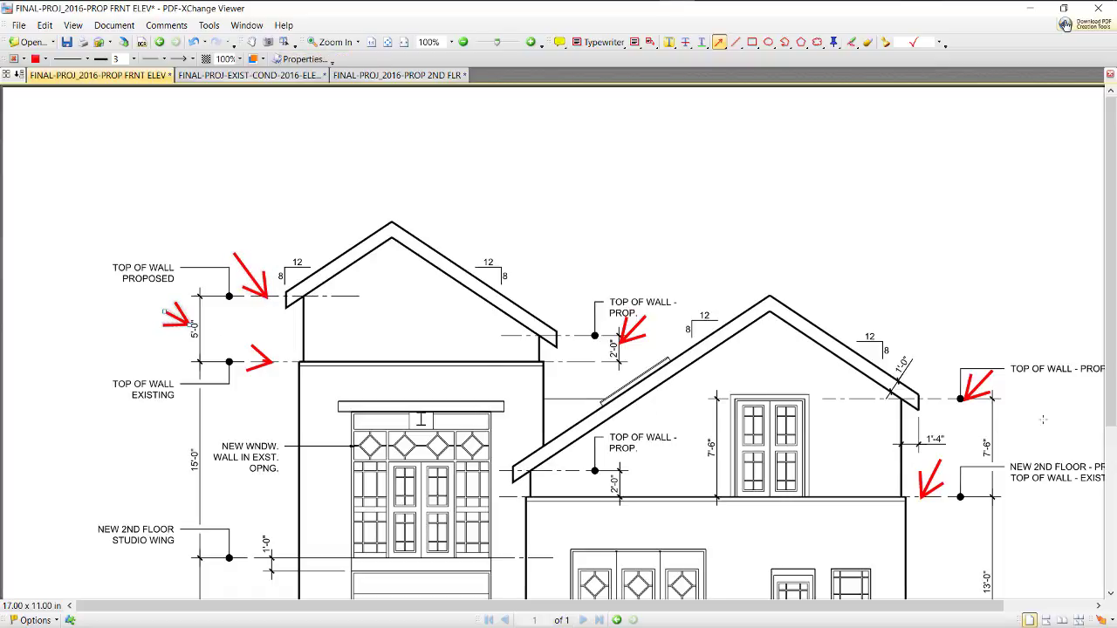
drag(1035, 424, 993, 446)
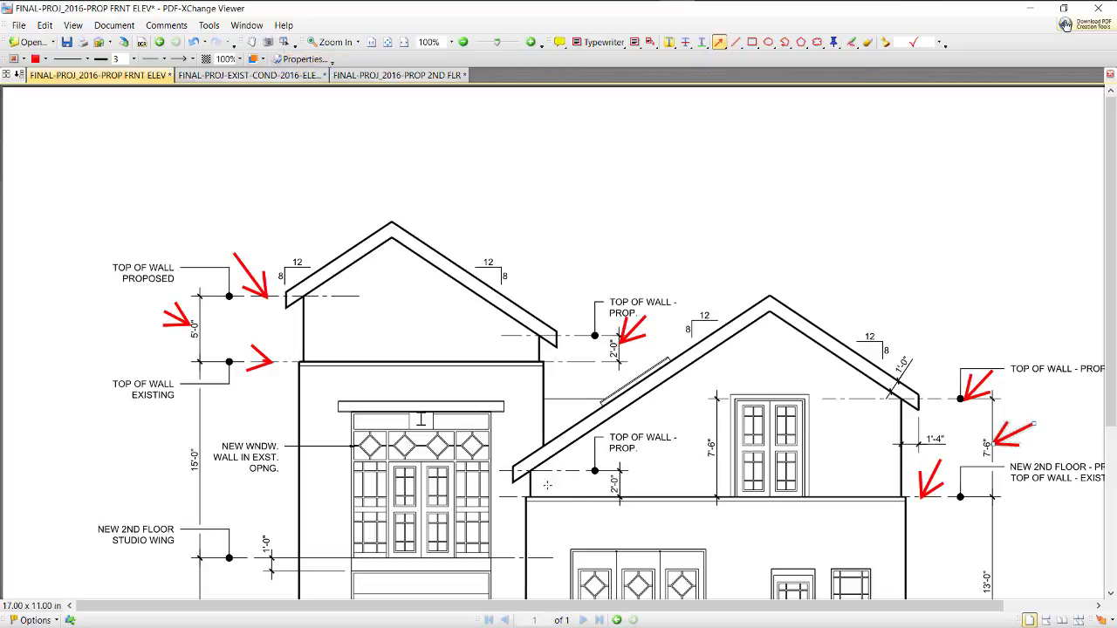
drag(649, 472, 620, 485)
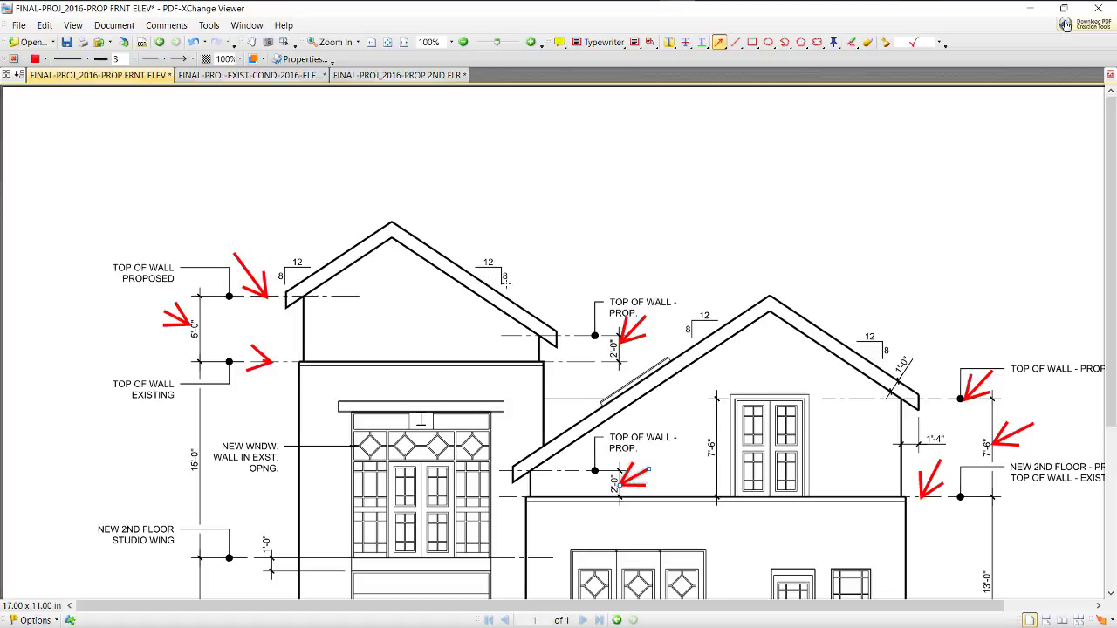
Step: Switch to AutoCAD and move the taller wing's upper level line on the front elevation up to the top of its wall
key(super+Tab)
click(746, 157)
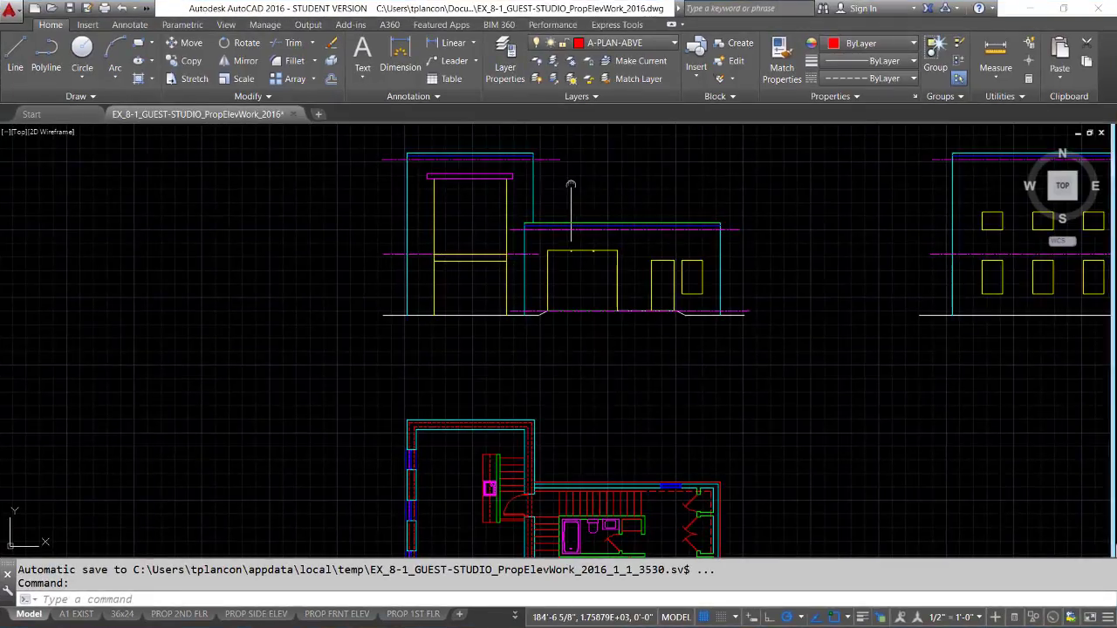
scroll(567, 205, up, 2)
scroll(565, 204, up, 4)
middle_drag(561, 192, 673, 399)
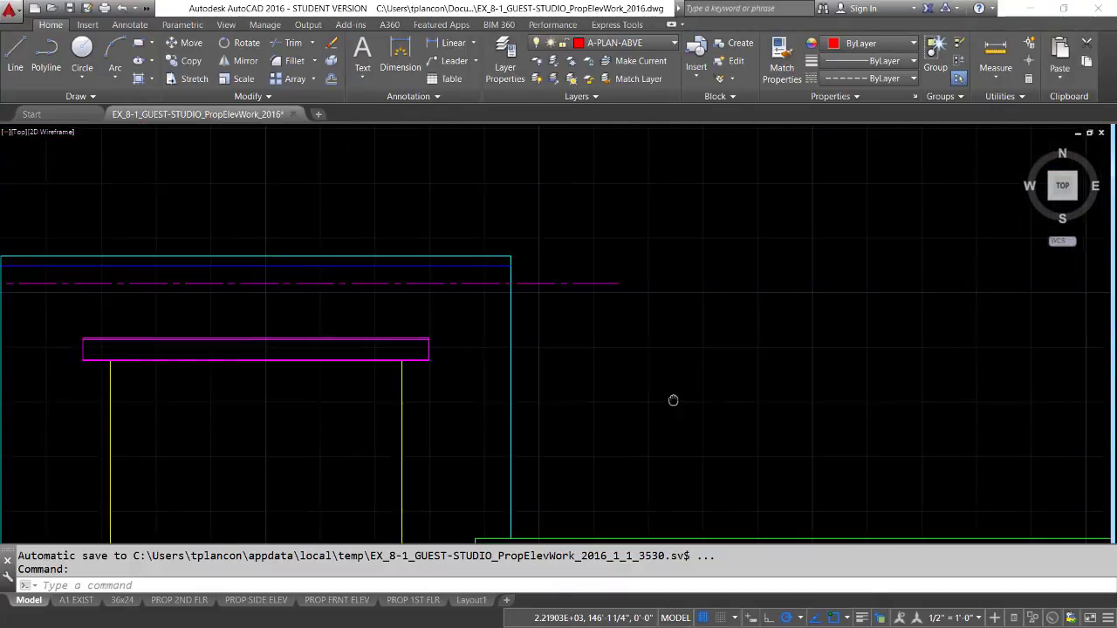
text(m)
key(Return)
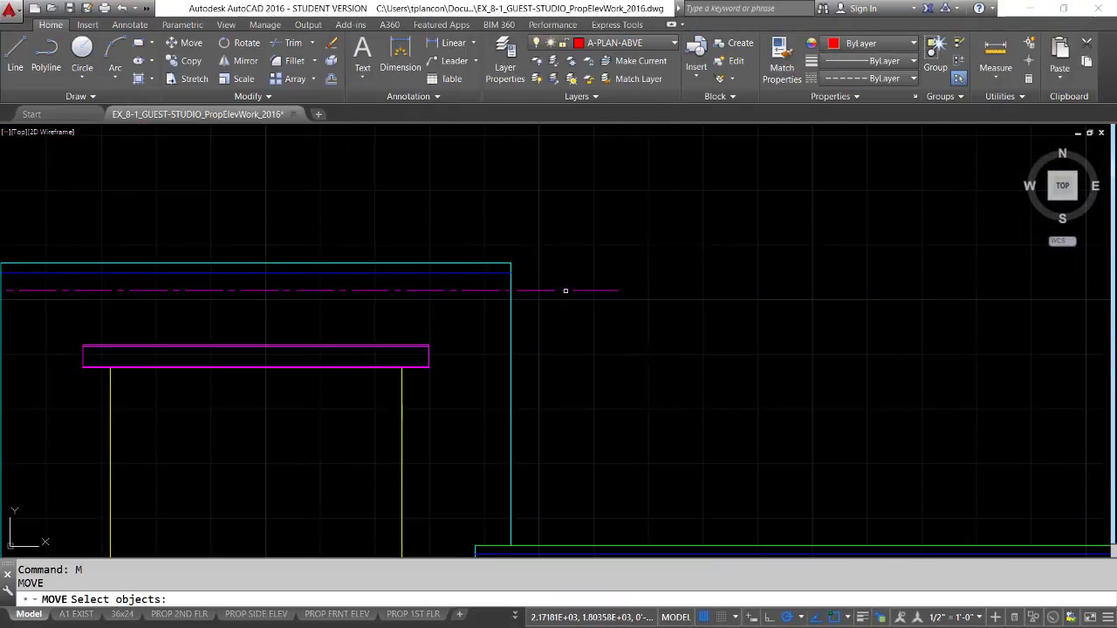
click(568, 291)
key(Return)
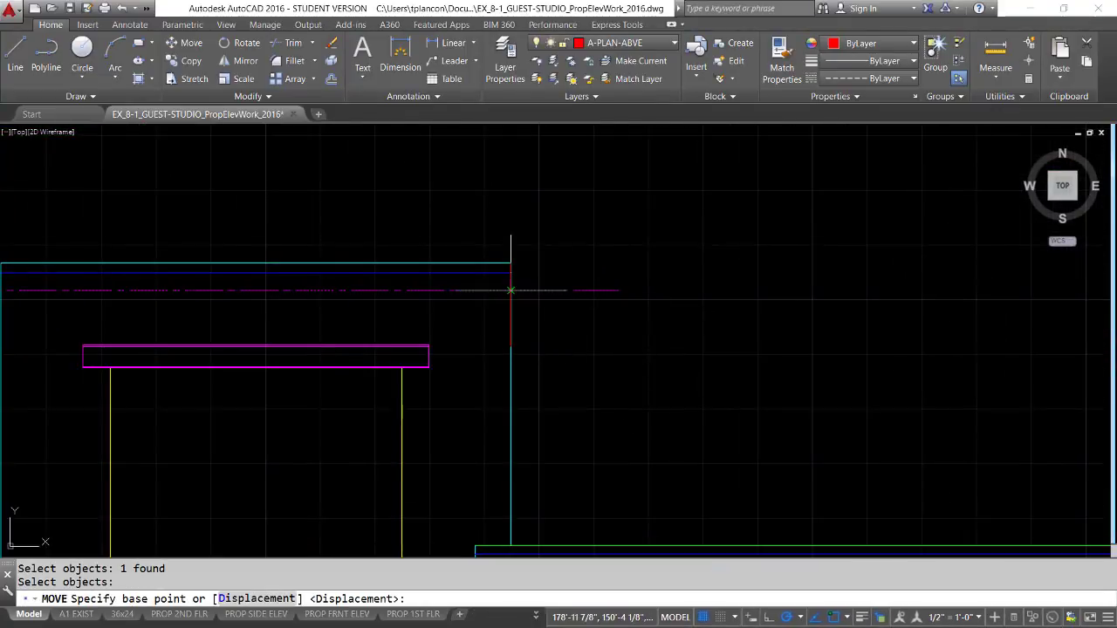
click(511, 291)
click(519, 254)
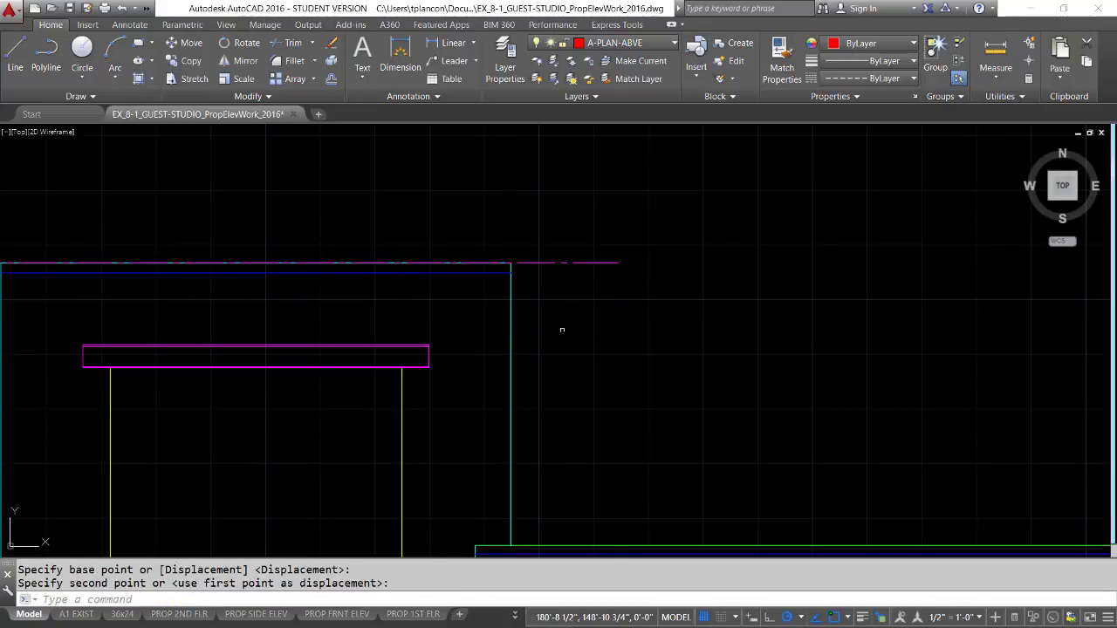
Step: Move the lower wing's upper level line on the front elevation up to the top edge of its wall
scroll(498, 334, down, 5)
middle_drag(724, 379, 494, 325)
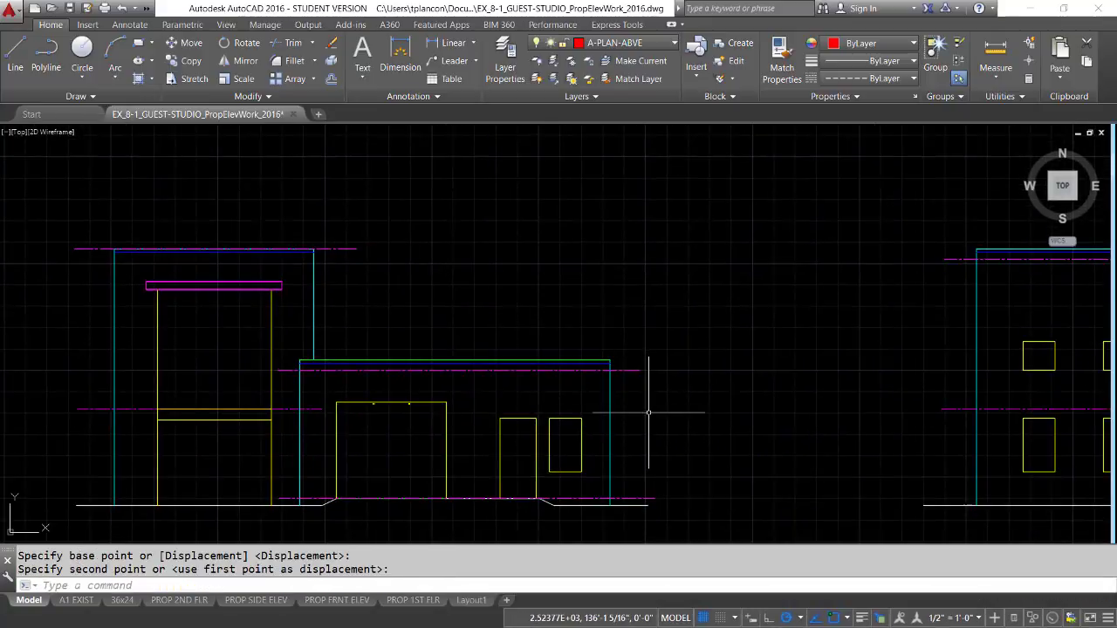
text(m)
key(Return)
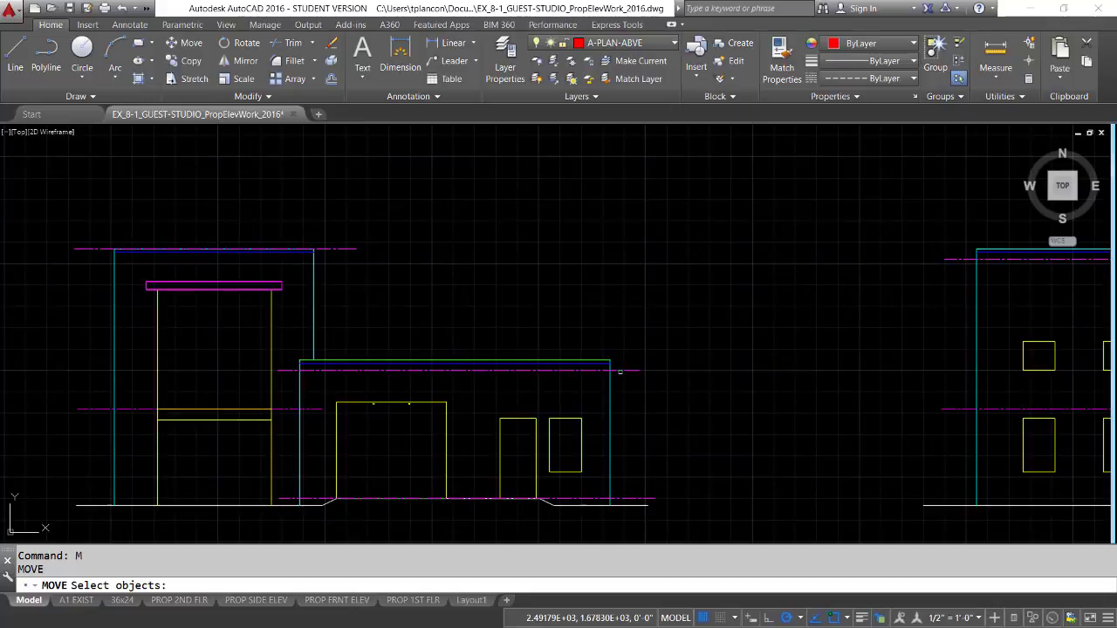
click(620, 370)
key(Return)
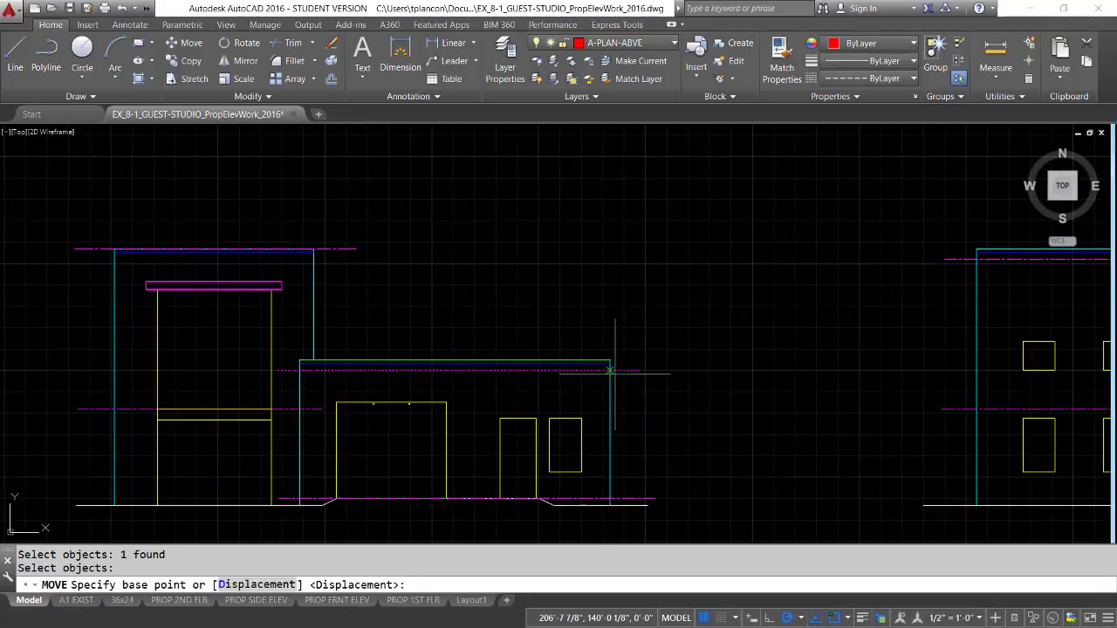
click(609, 370)
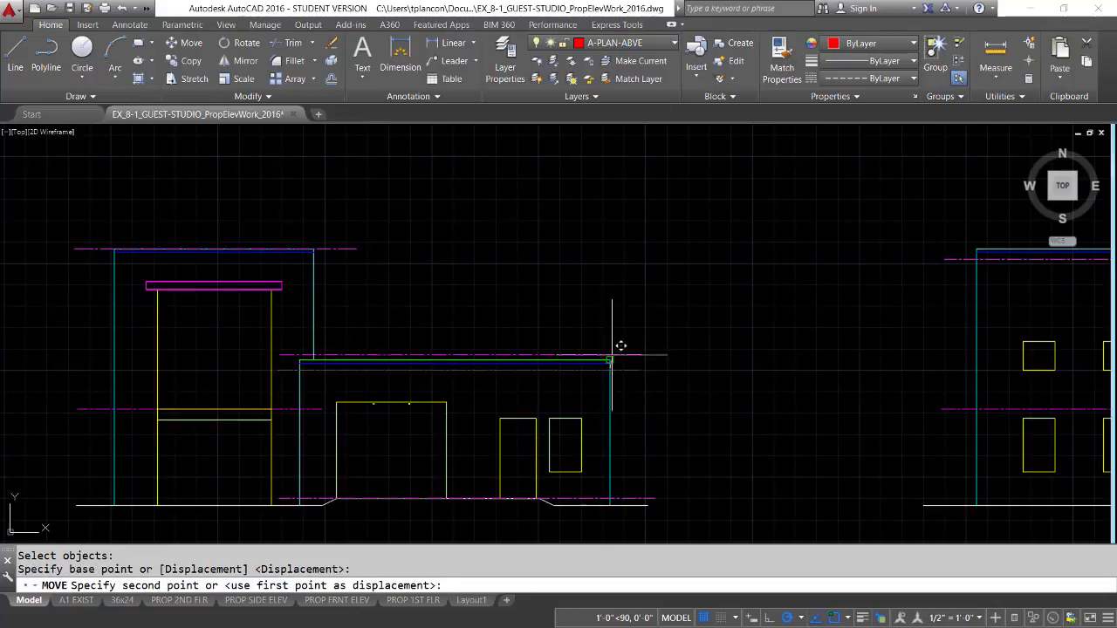
click(611, 358)
Step: Check the taller wing's proposed top-of-wall heights on the front elevation PDF in PDF-XChange Viewer and return to AutoCAD
key(Return)
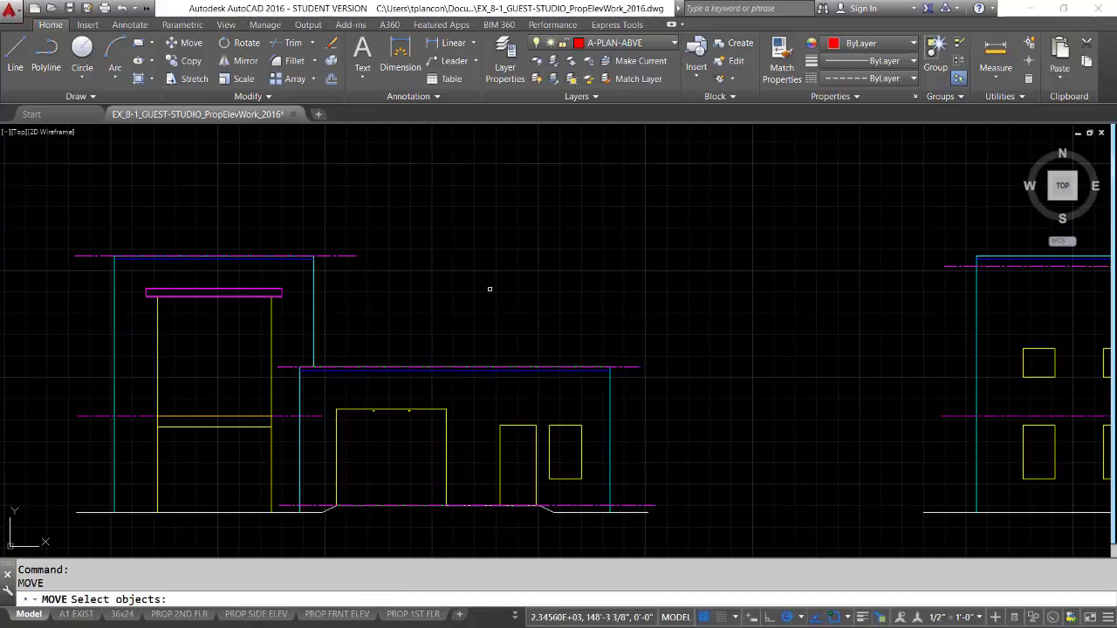
mouse_move(489, 289)
middle_down()
mouse_move(675, 287)
mouse_move(678, 350)
mouse_move(675, 311)
mouse_move(673, 321)
middle_up()
scroll(676, 287, up, 3)
key(super+Tab)
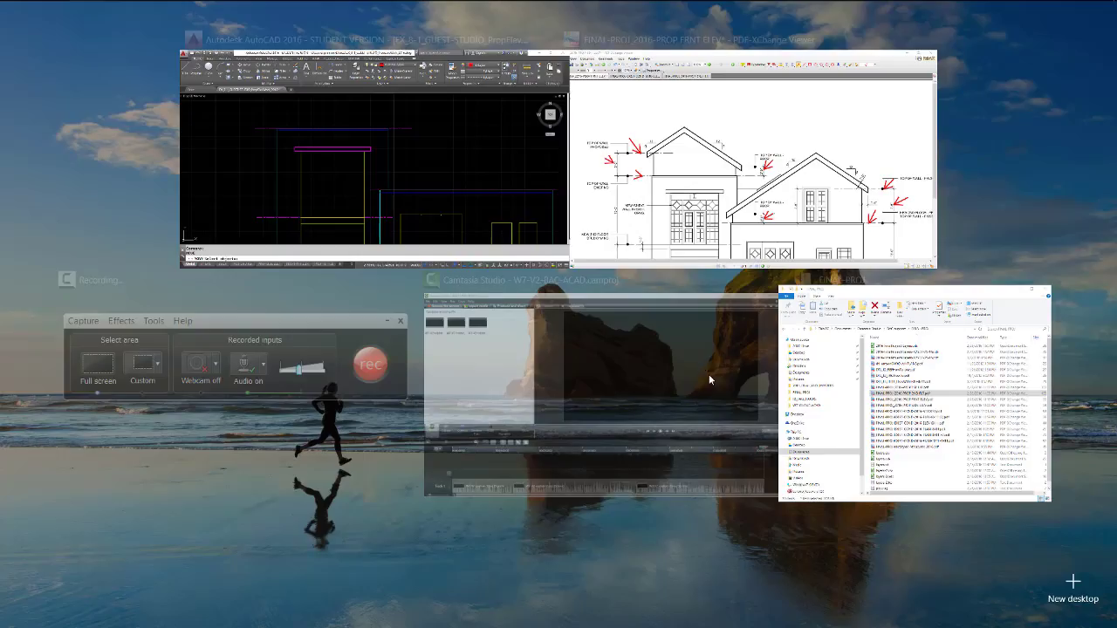
click(621, 161)
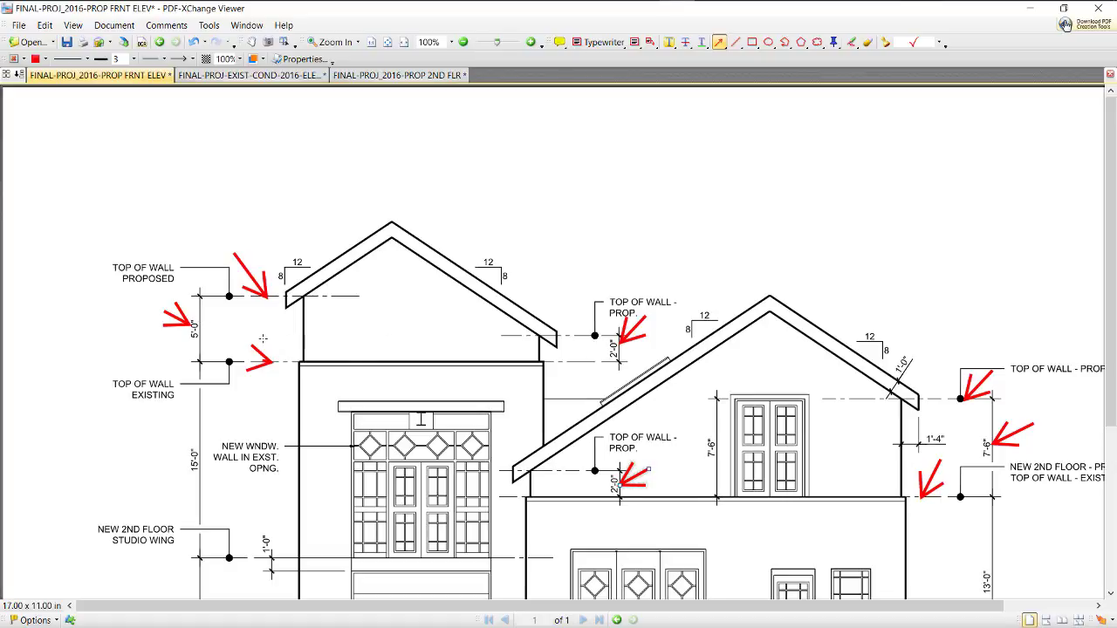
key(super+Tab)
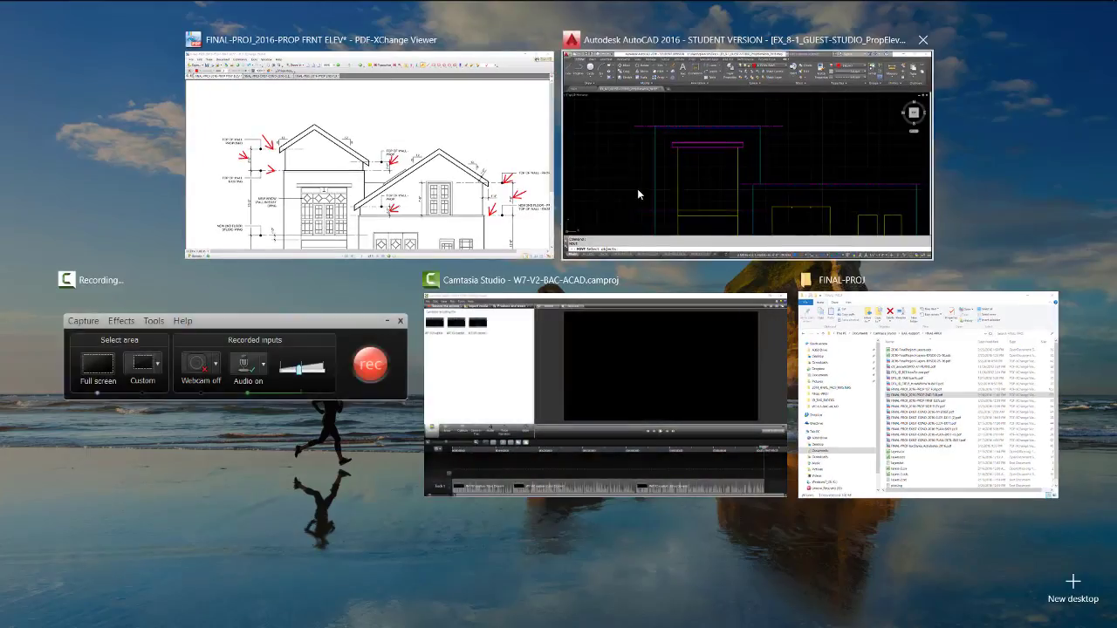
click(637, 188)
click(666, 269)
click(646, 289)
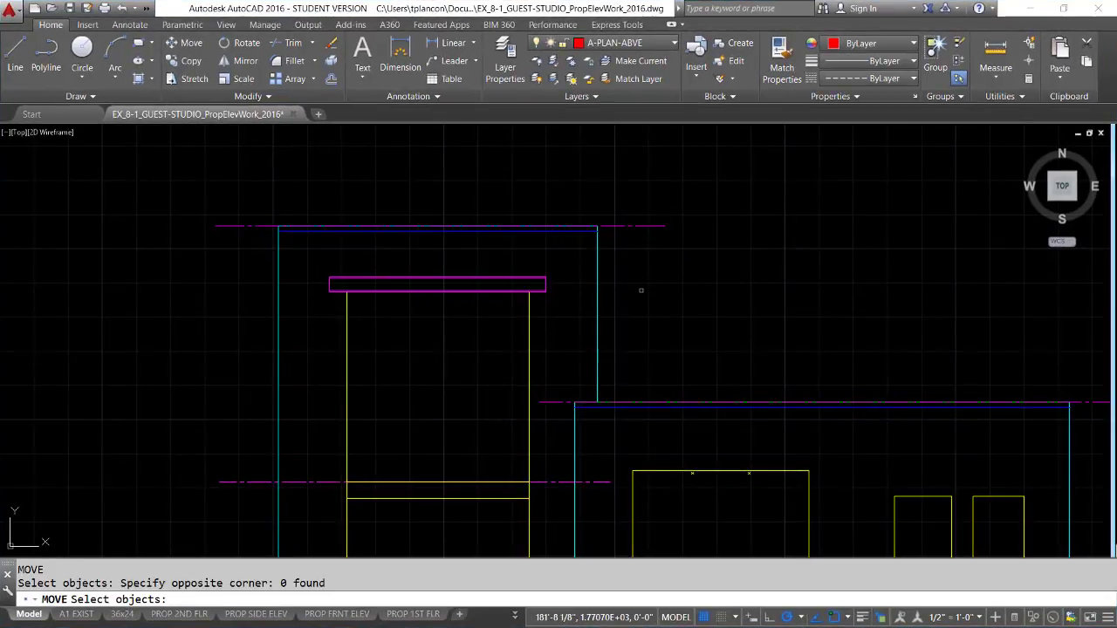
key(Escape)
key(Escape)
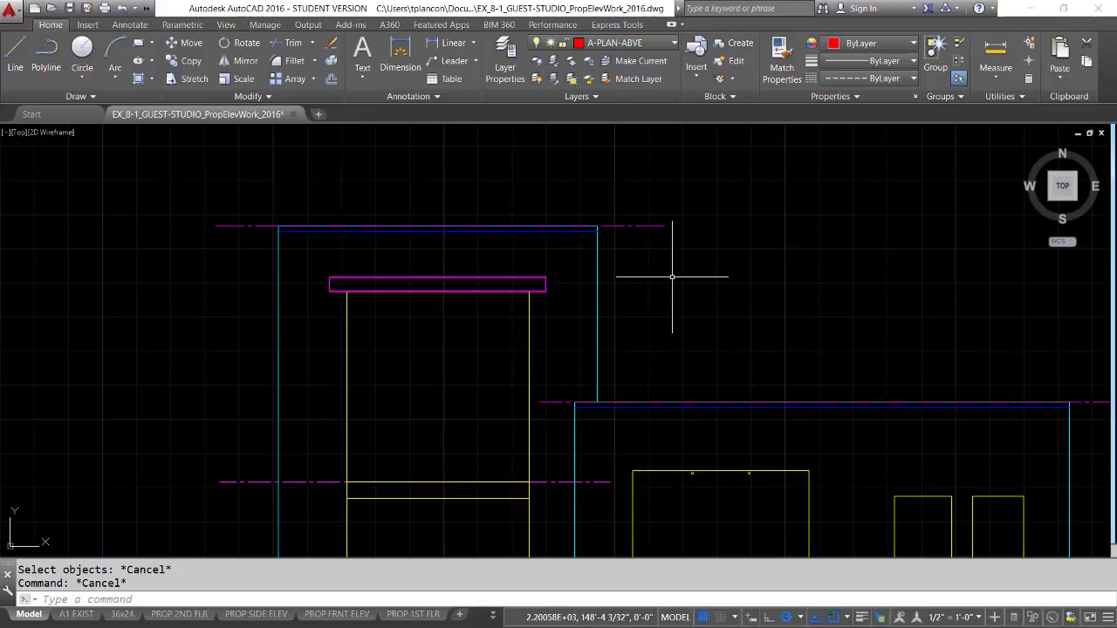
text(o)
key(Return)
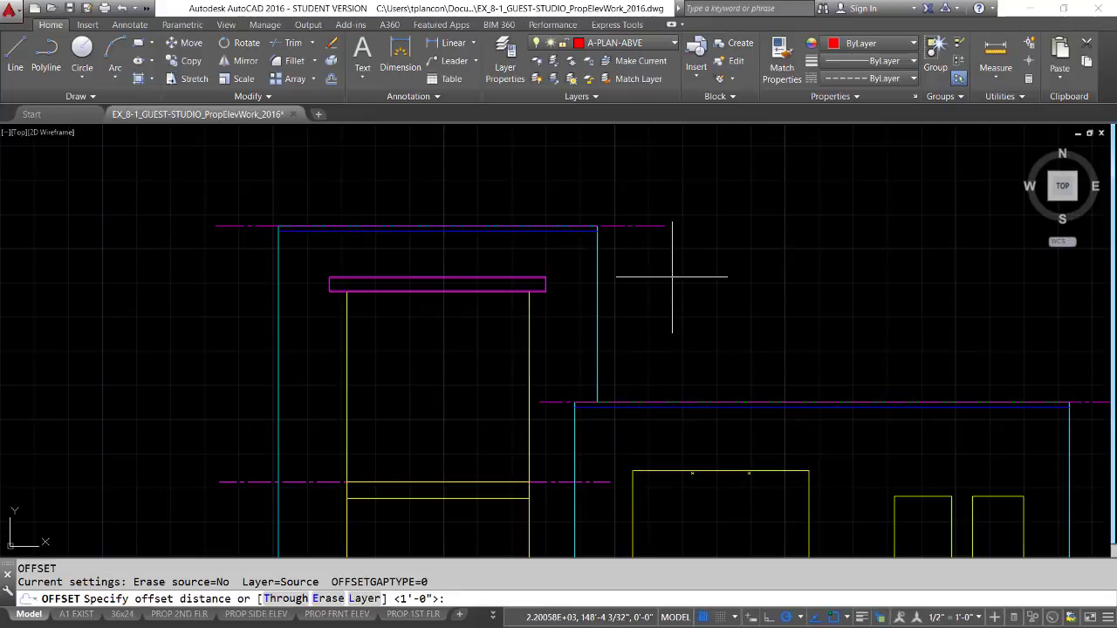
text(2)
key(Return)
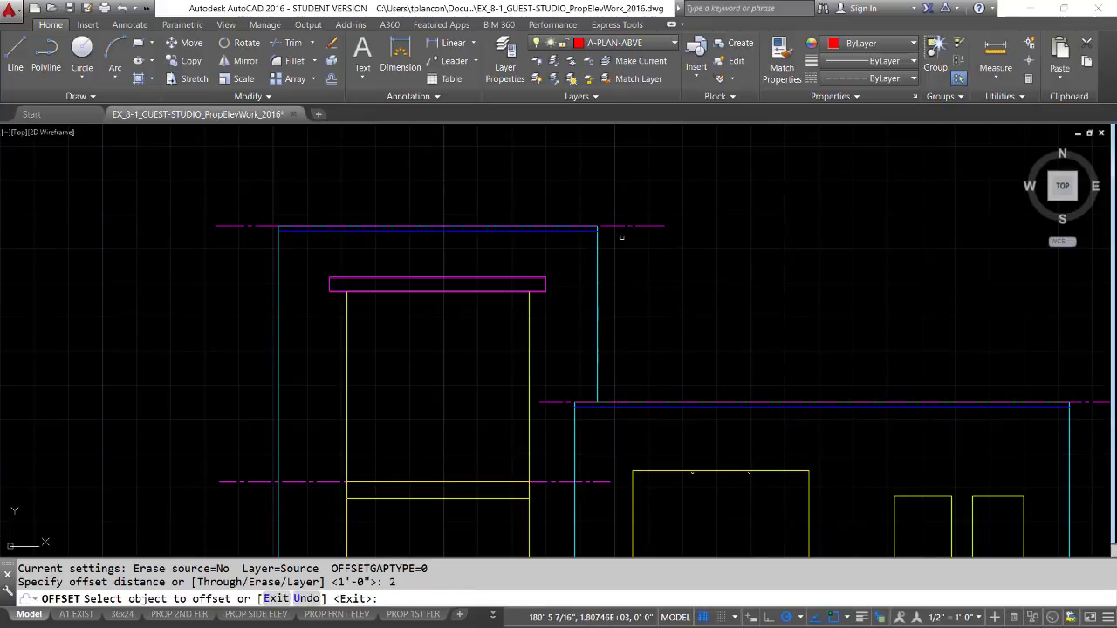
click(624, 225)
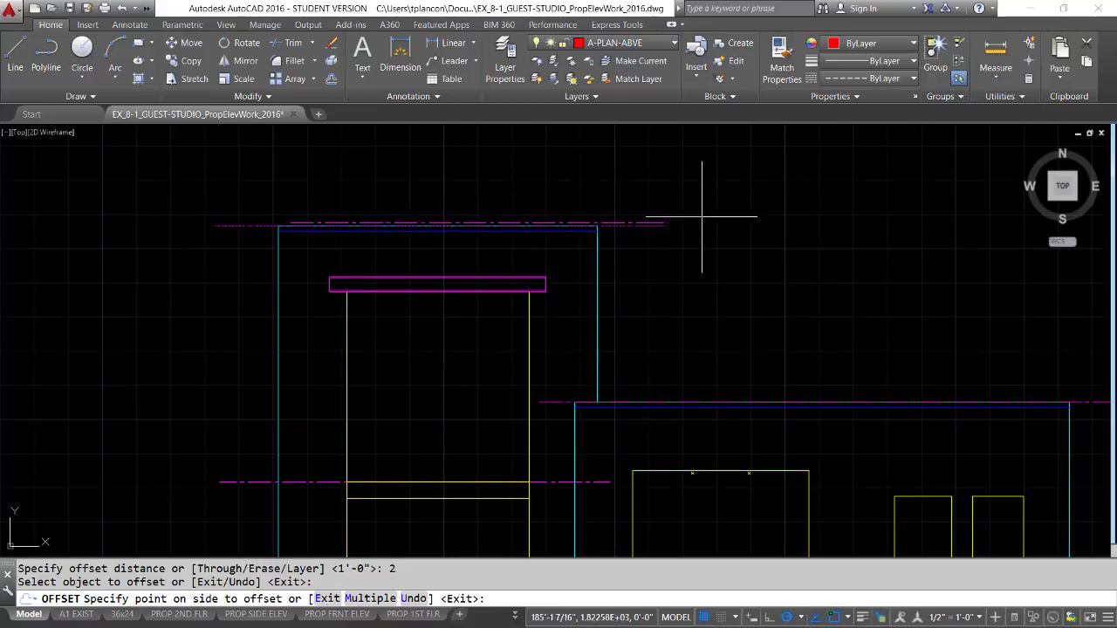
key(Escape)
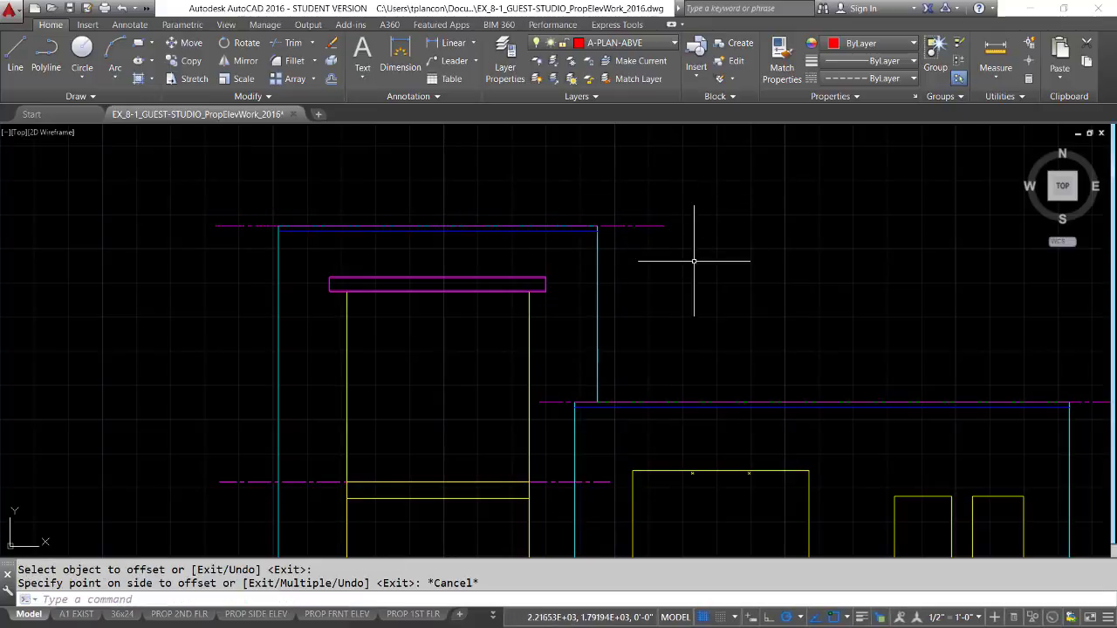
Step: Offset the taller wing's existing top-of-wall level line 2' upward
key(Return)
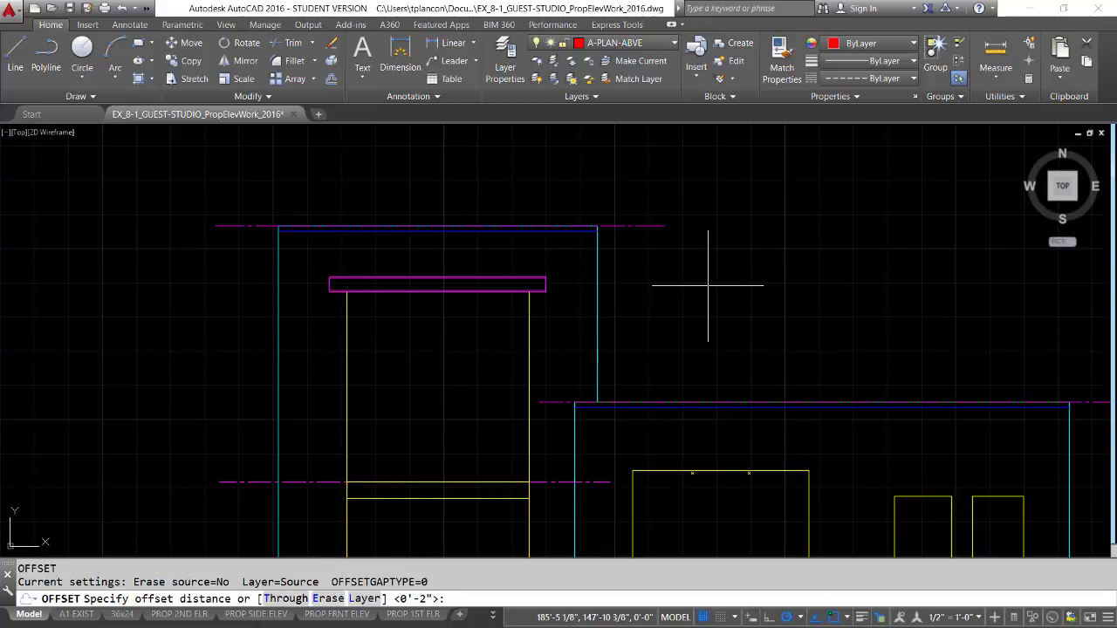
text(2')
key(Return)
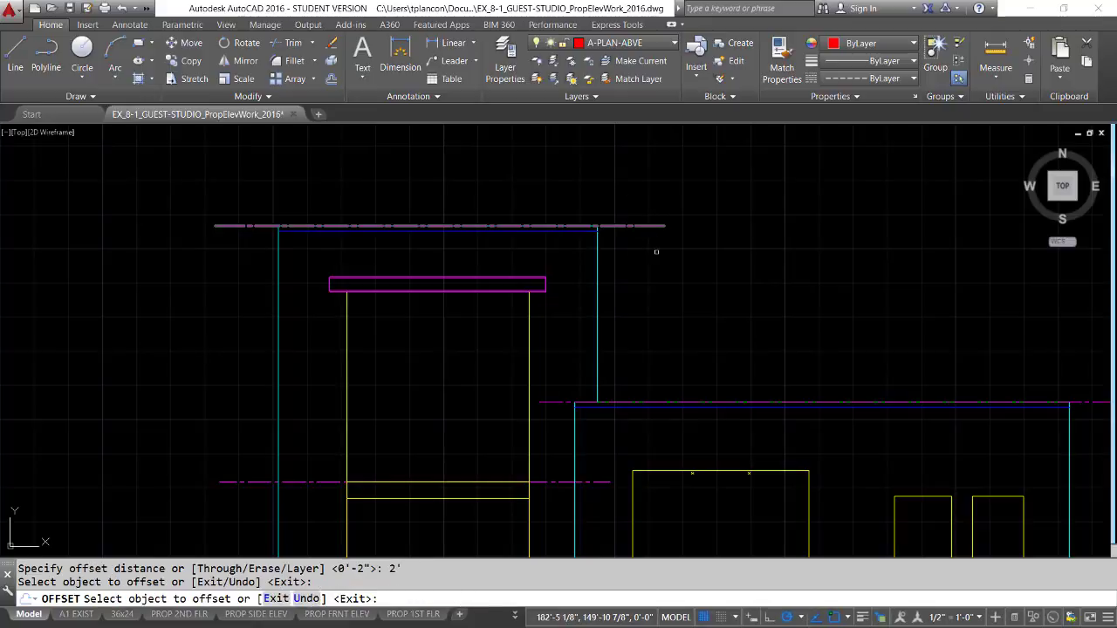
click(637, 227)
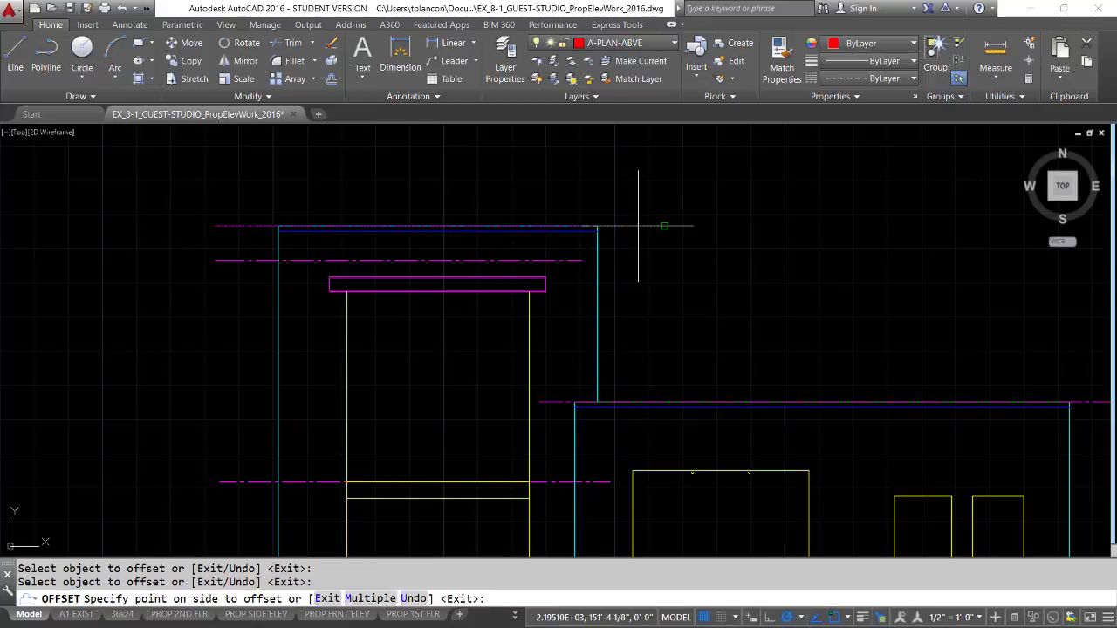
click(642, 171)
key(Return)
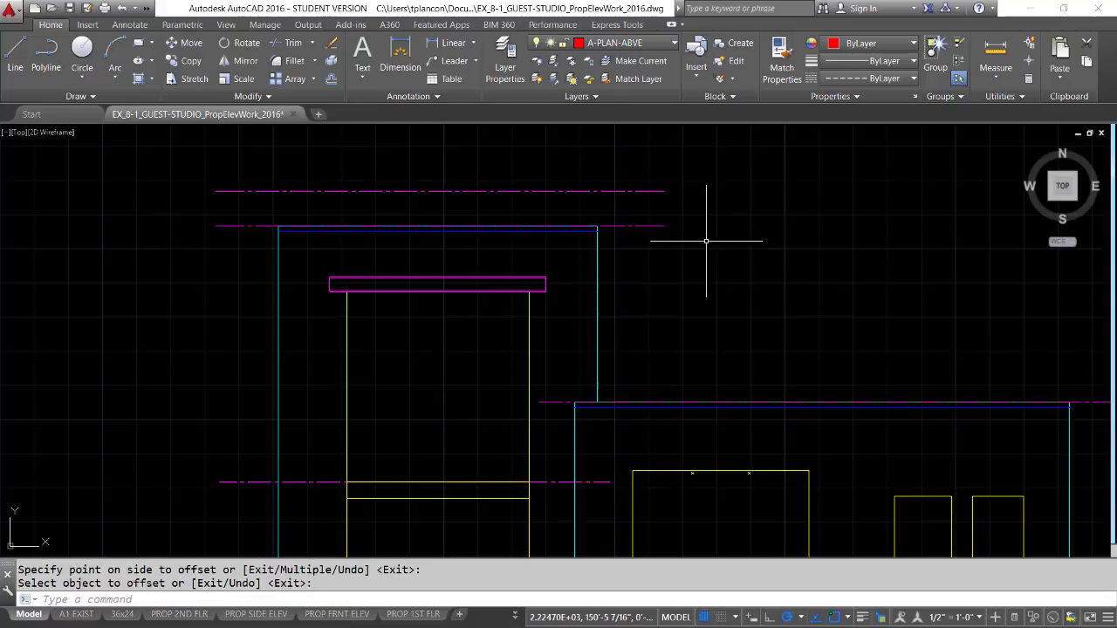
Step: Offset the taller wing's existing top-of-wall level line 5' upward
key(Return)
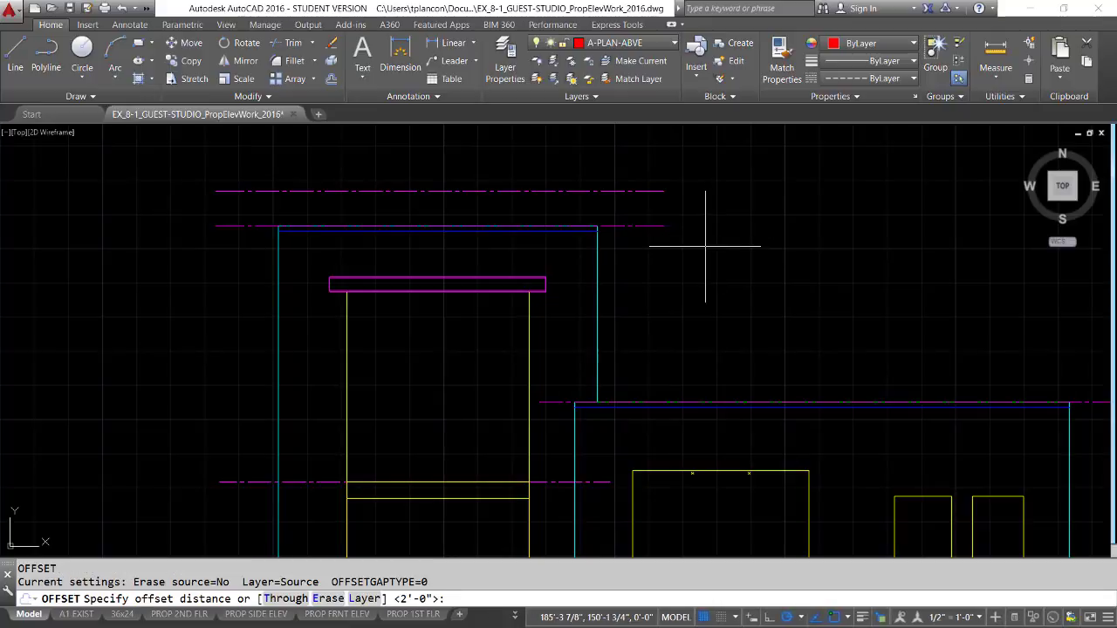
key(Return)
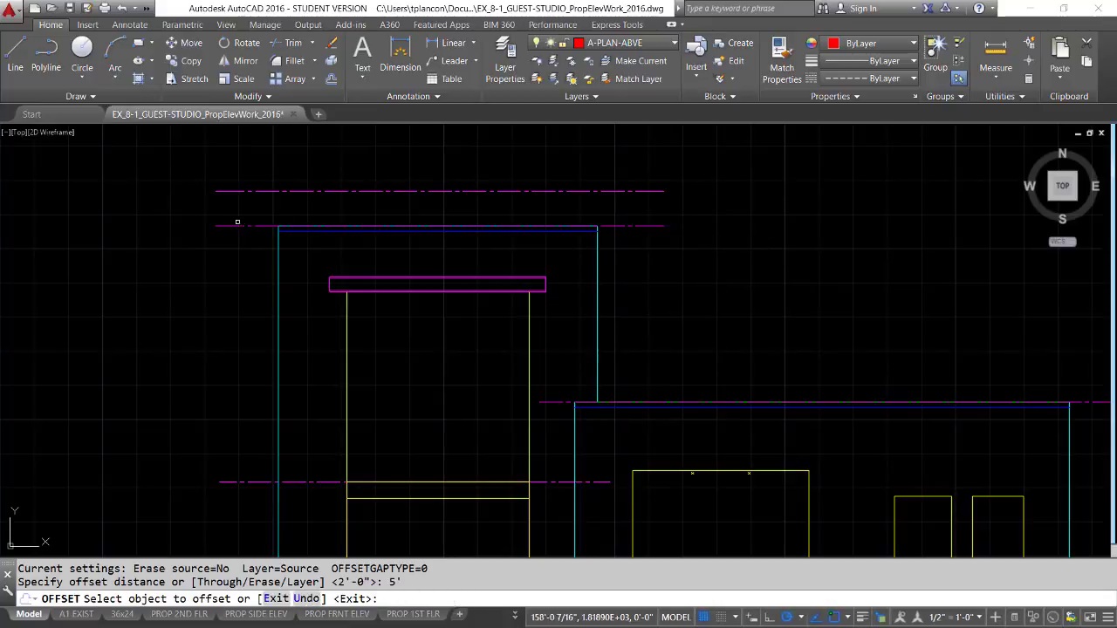
click(237, 225)
click(242, 138)
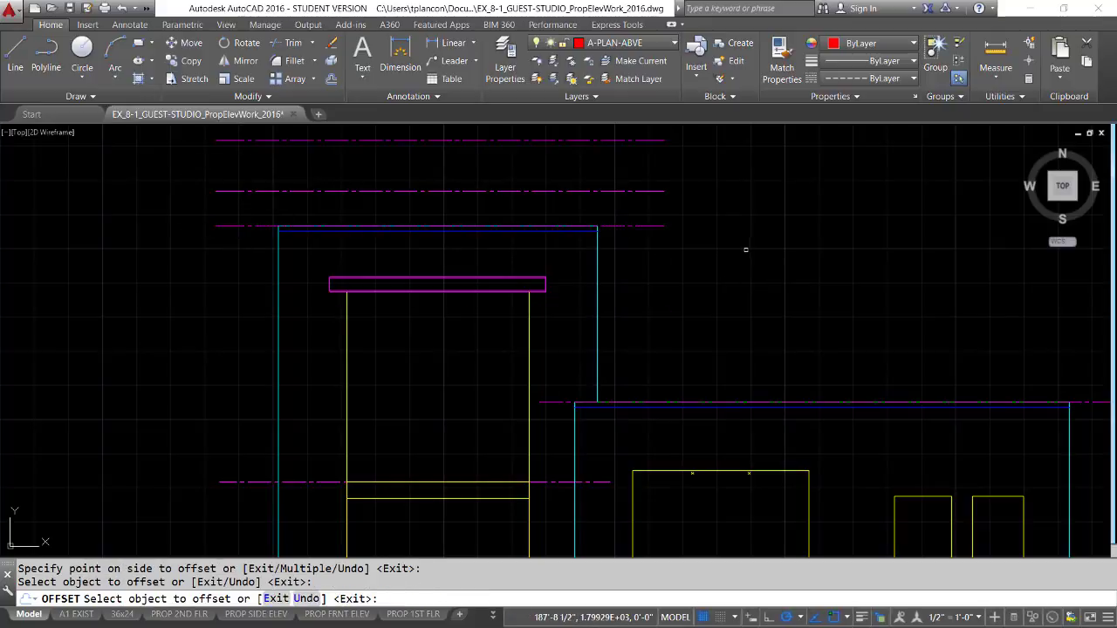
key(Return)
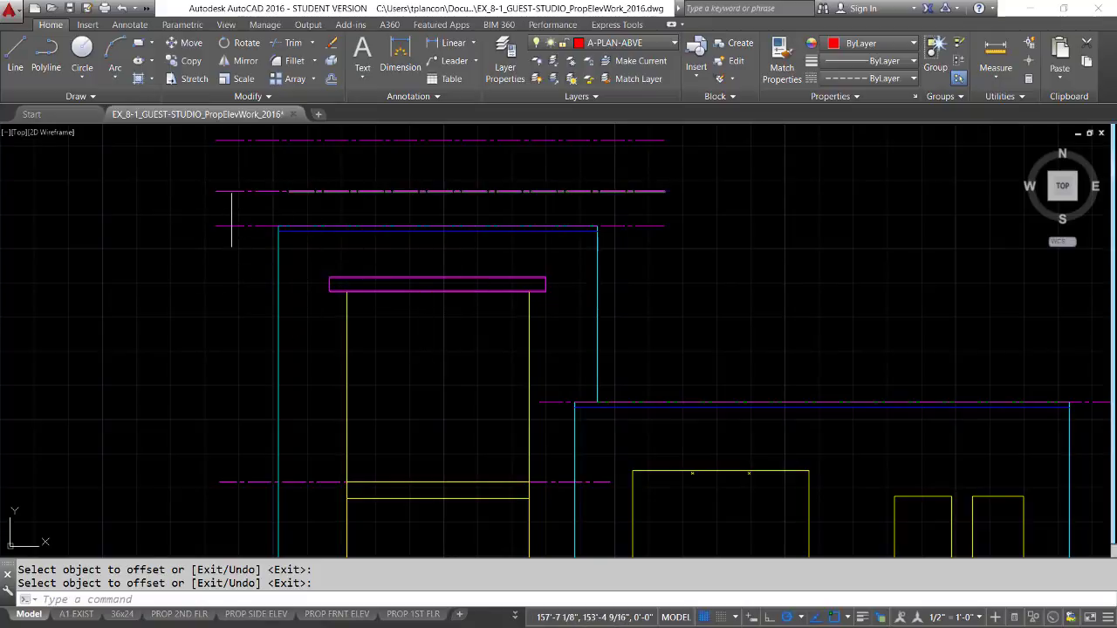
Step: Shorten the 2' level line from its left end so only the portion near the taller wing's right wall remains
click(229, 192)
click(216, 191)
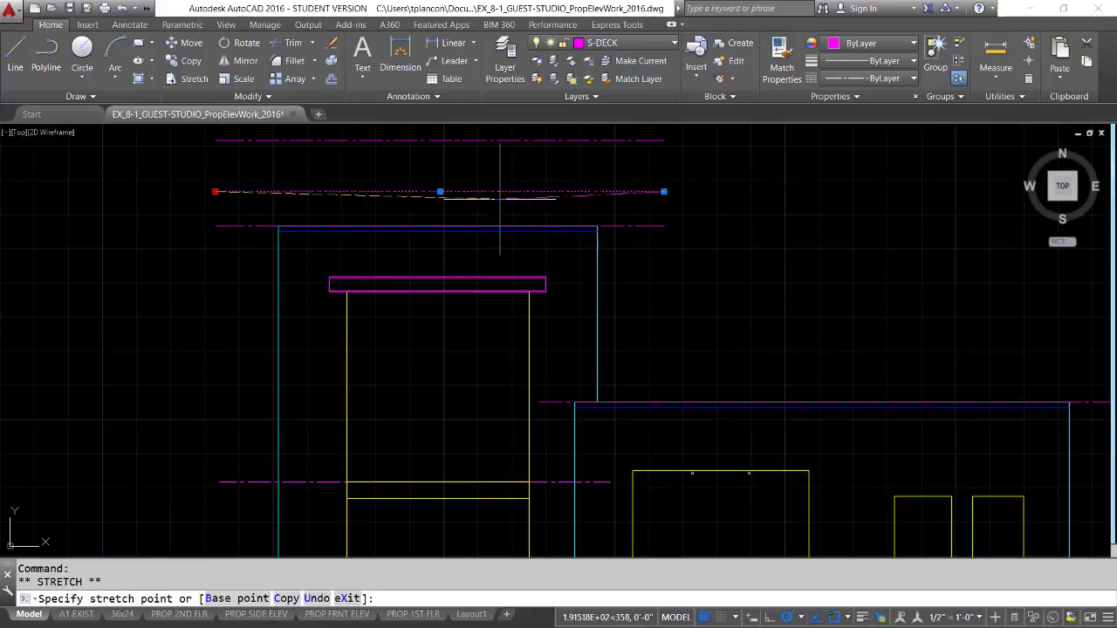
click(546, 191)
text(o)
key(Return)
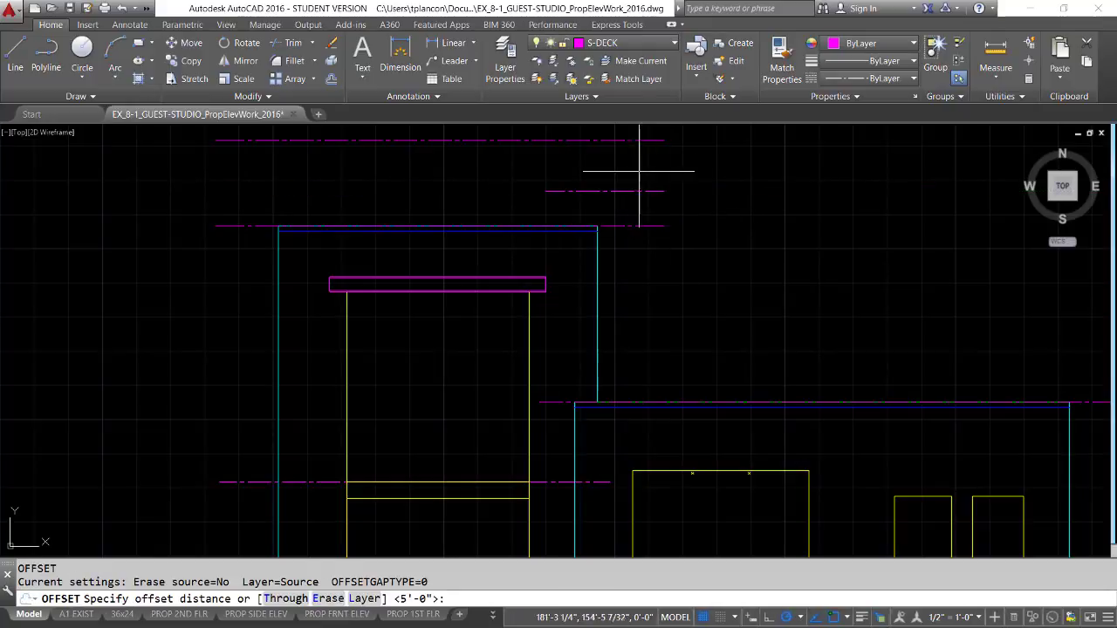
key(Return)
click(660, 191)
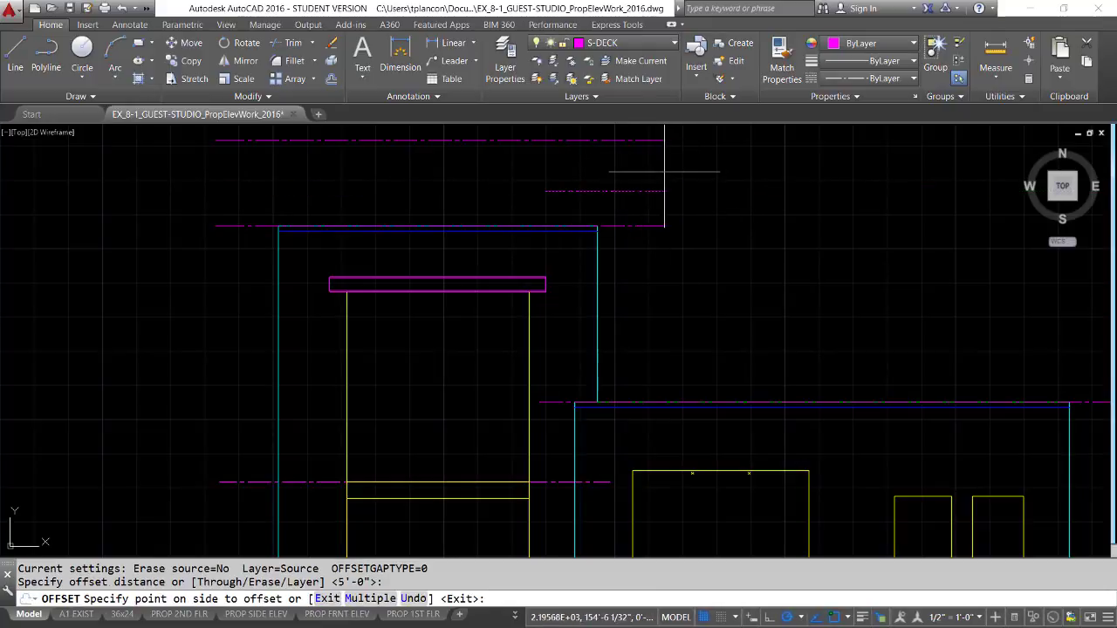
key(Escape)
Step: Shorten the 5' level line from its right end so only the portion near the taller wing's left wall remains
click(656, 141)
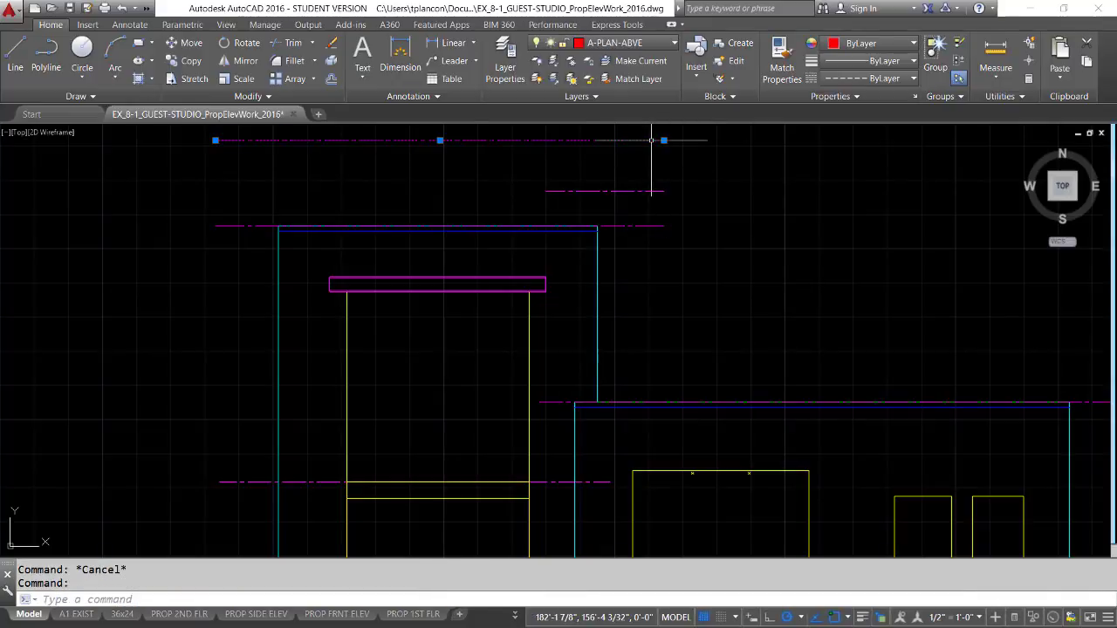
click(664, 139)
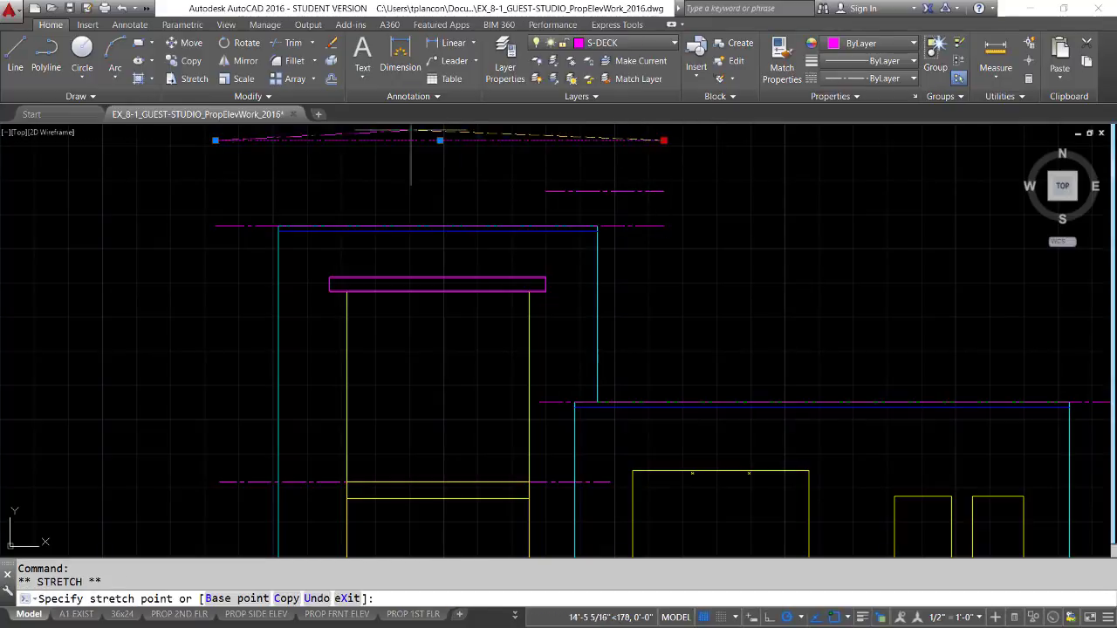
click(325, 140)
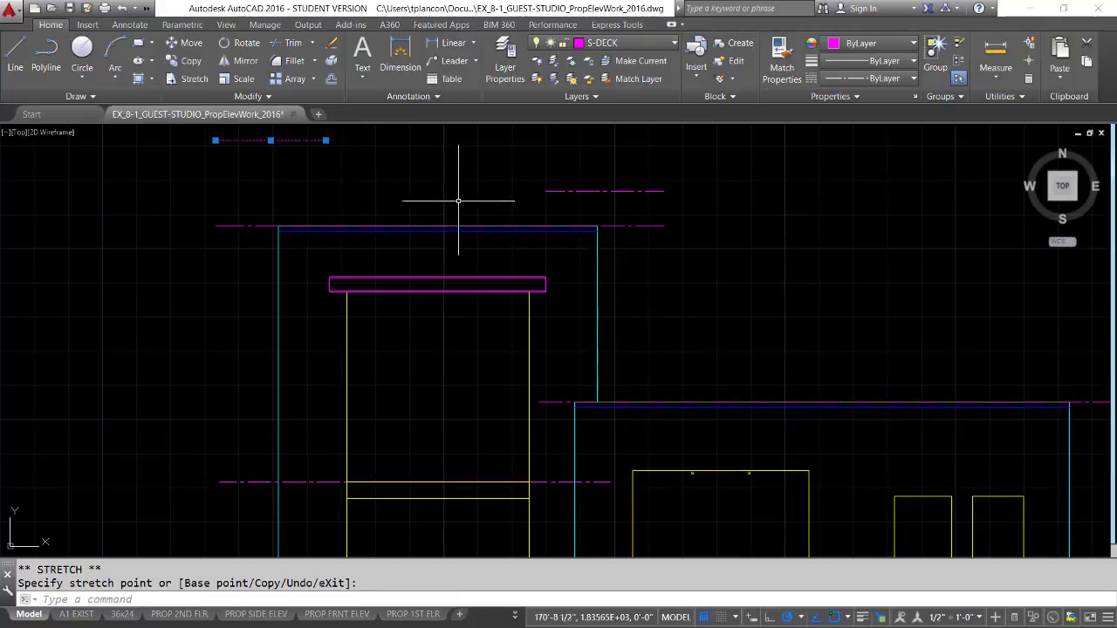
key(Escape)
Step: Switch to PDF-XChange Viewer to check the lower wing's proposed wall heights on the front elevation
middle_drag(833, 312, 587, 270)
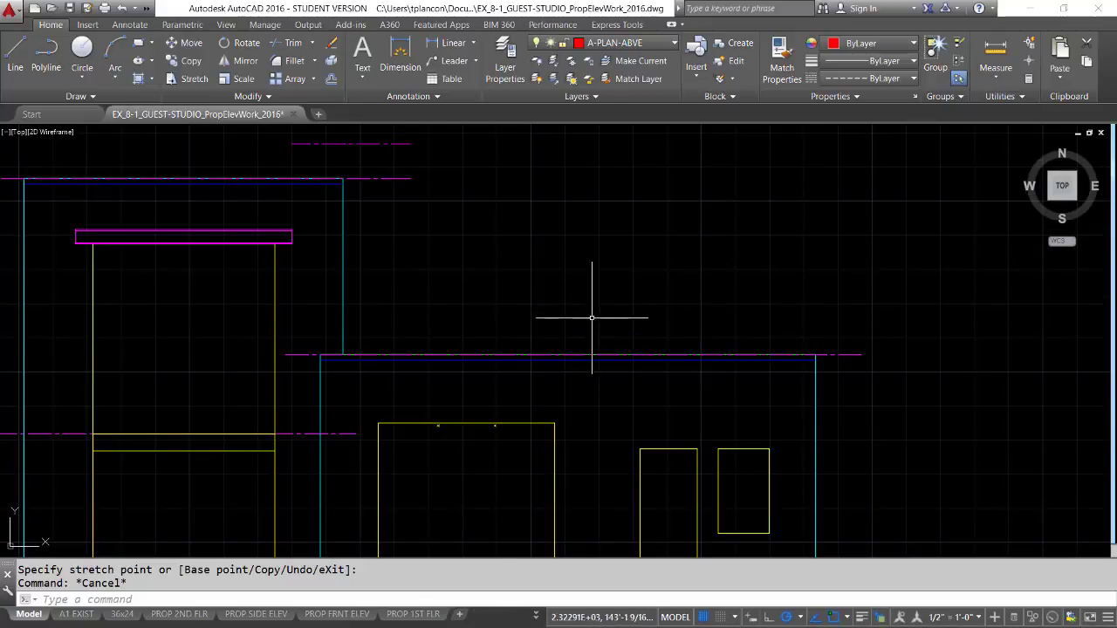
key(super+Tab)
click(726, 212)
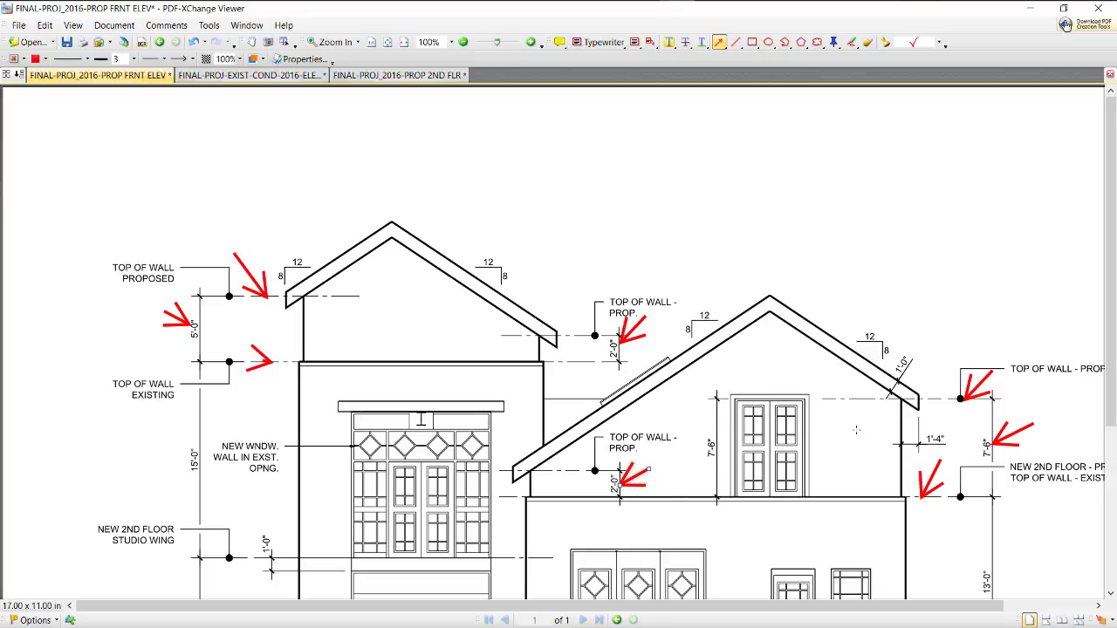
Step: Switch to AutoCAD and offset the lower wing's existing top-of-wall level line 2' upward
key(super+Tab)
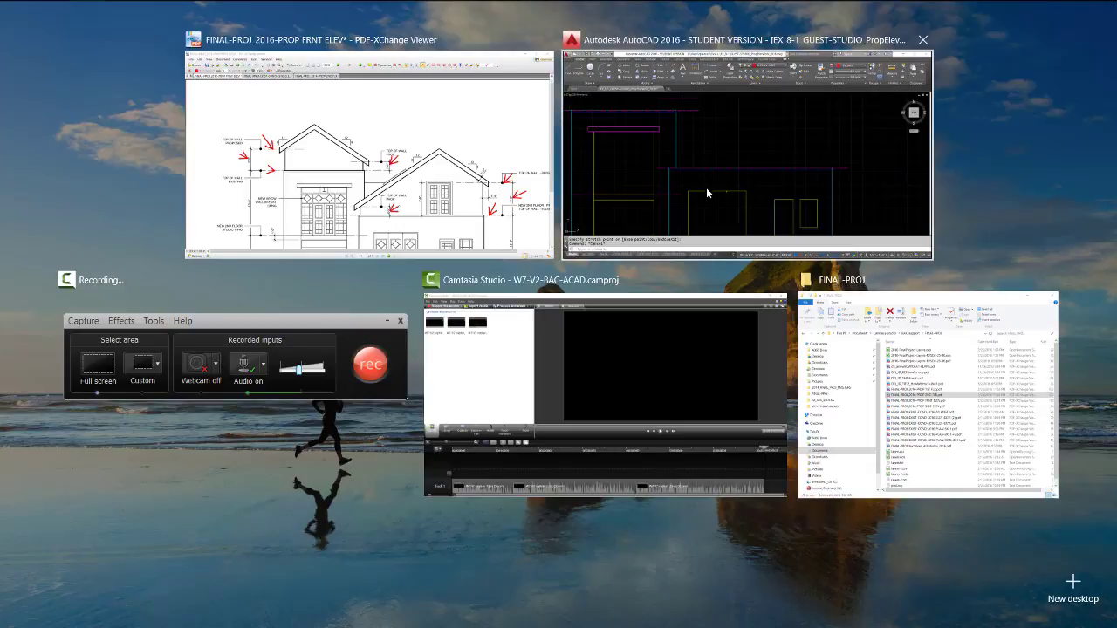
click(708, 192)
text(o)
key(Return)
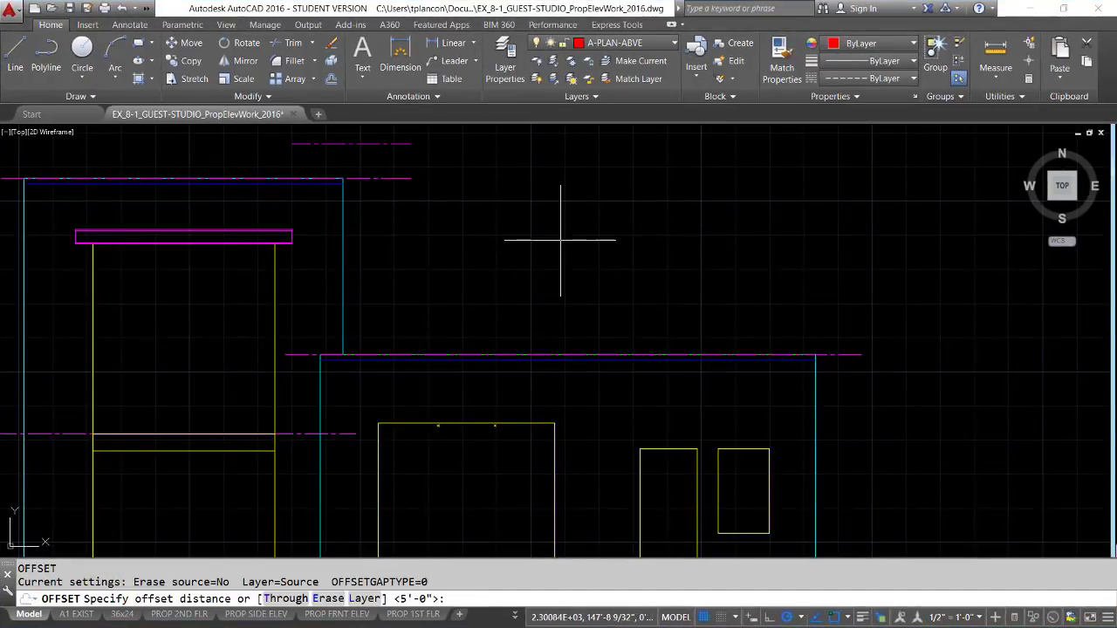
text(2')
key(Return)
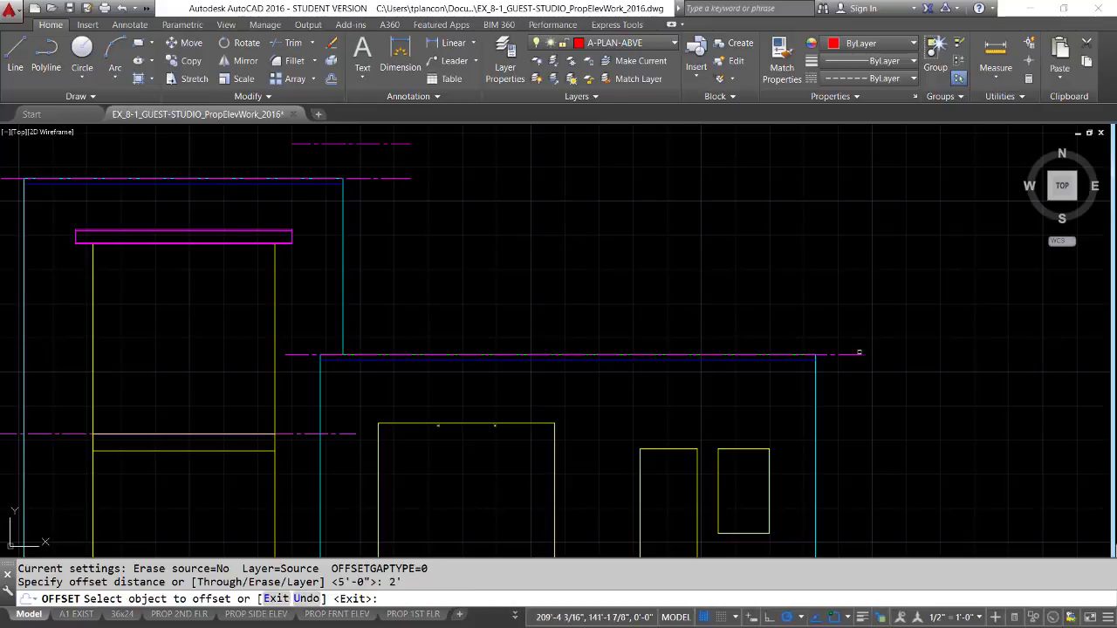
click(848, 354)
click(829, 287)
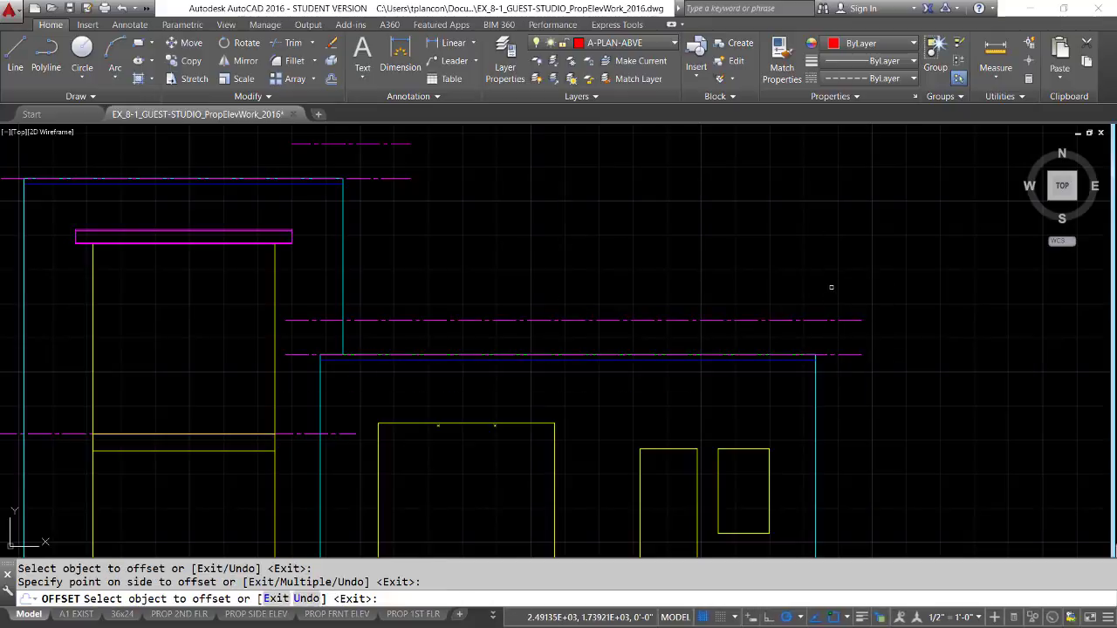
key(Return)
Step: Offset the lower wing's existing top-of-wall level line 7'-6" upward
key(Return)
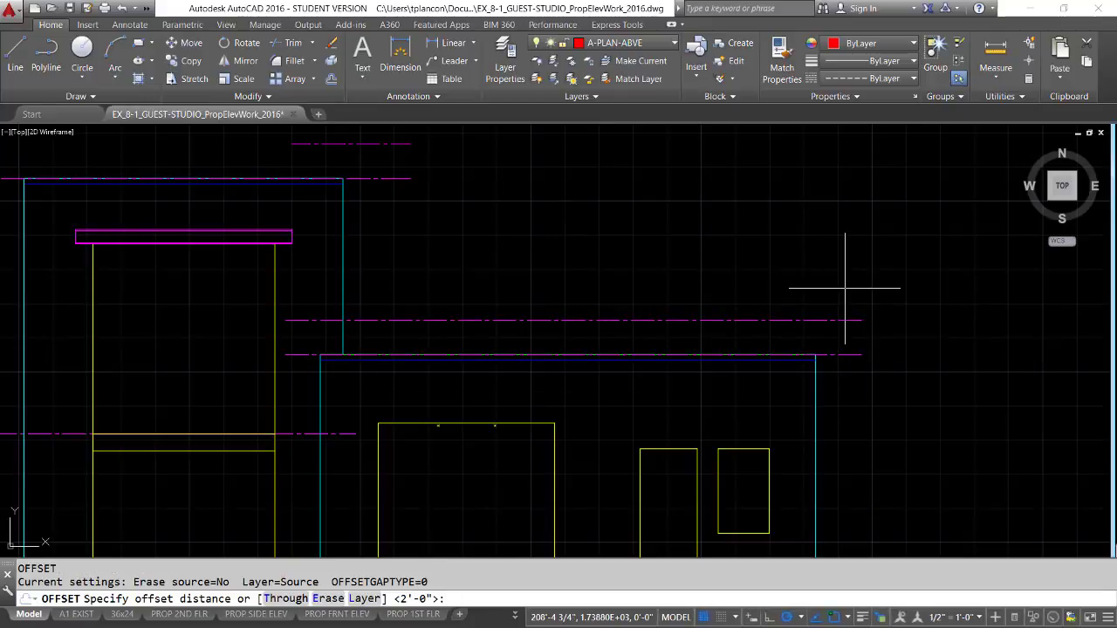
text(7)
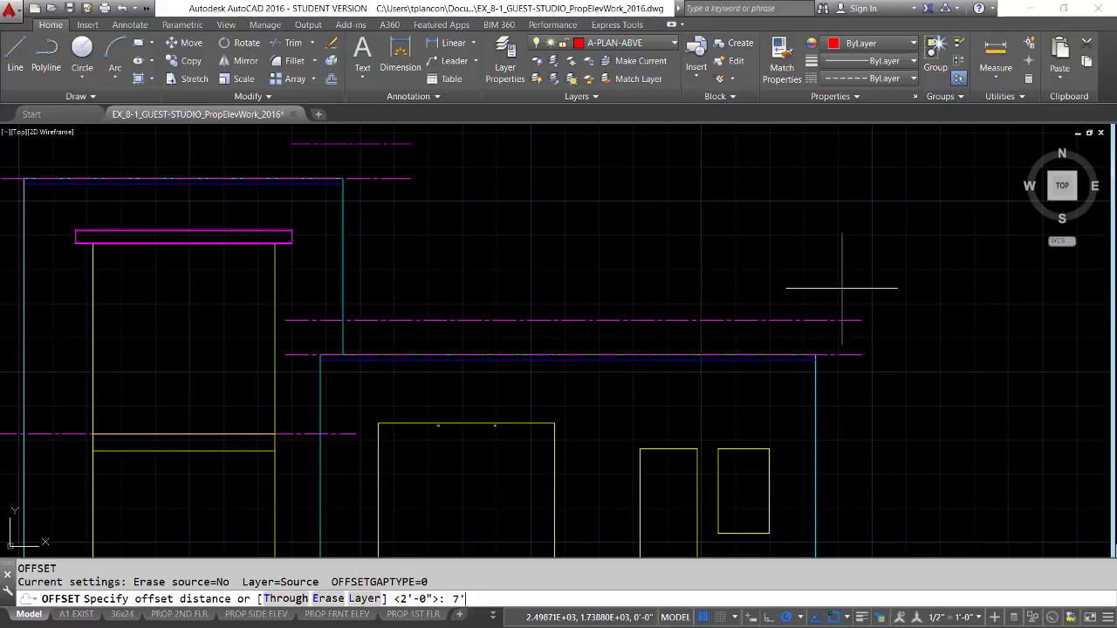
text('6)
key(Return)
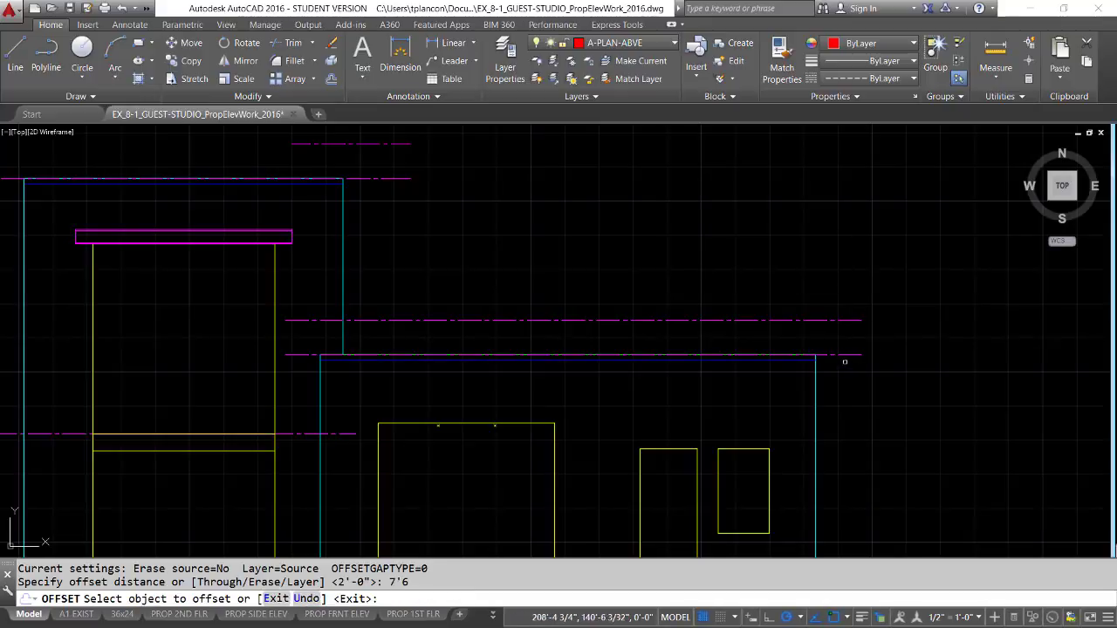
click(844, 356)
click(873, 229)
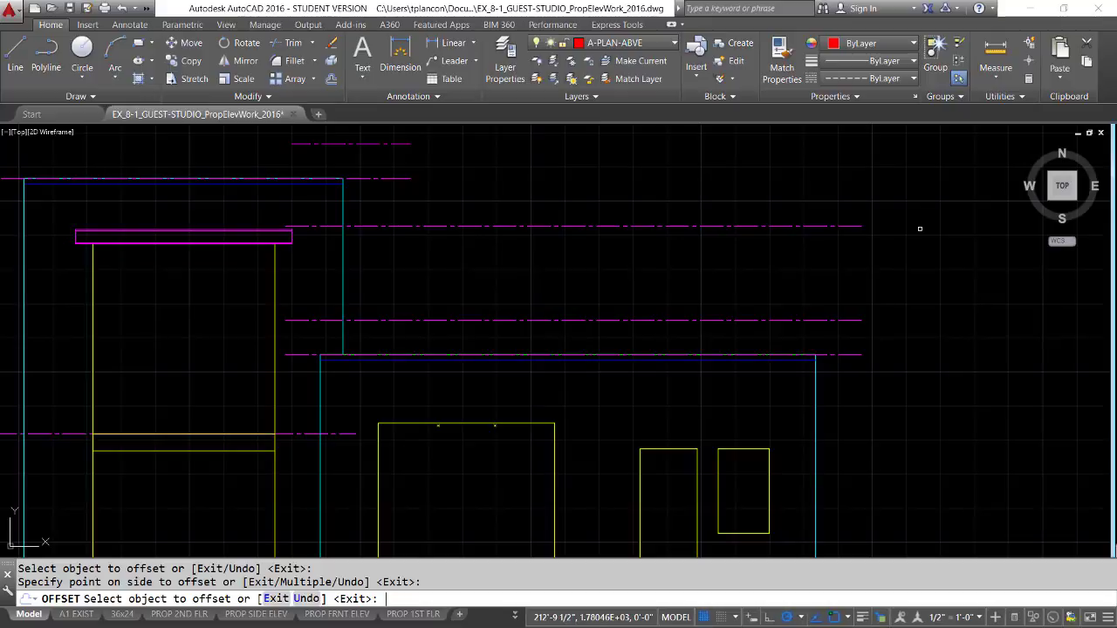
key(Return)
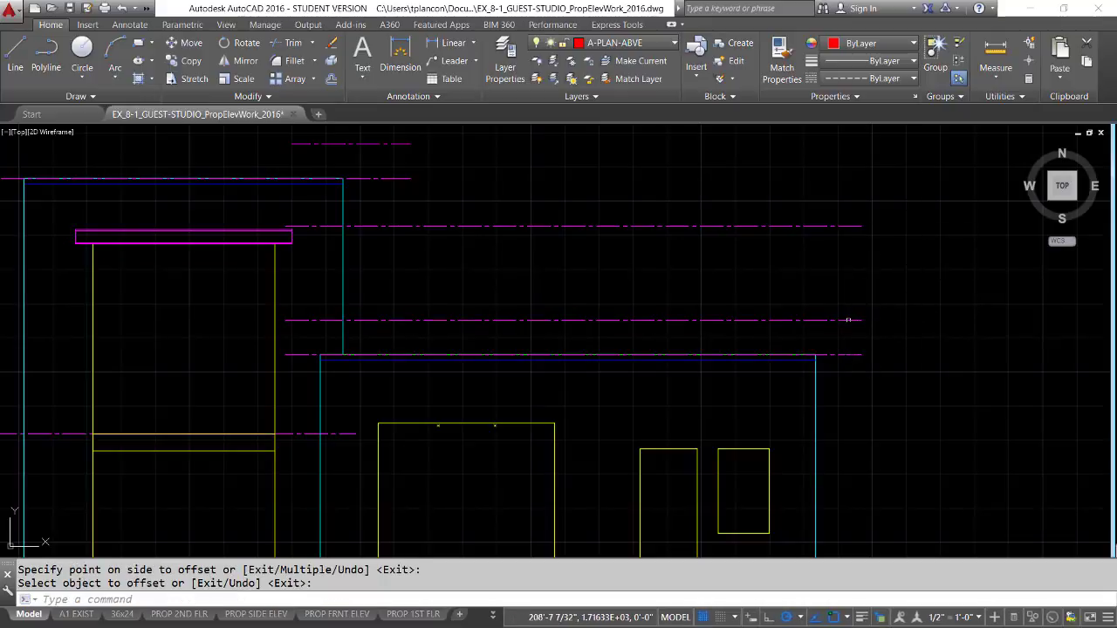
Step: Shorten the lower wing's 2' level line from its right end so only the portion near the wing's left wall remains
key(Return)
click(847, 320)
click(862, 321)
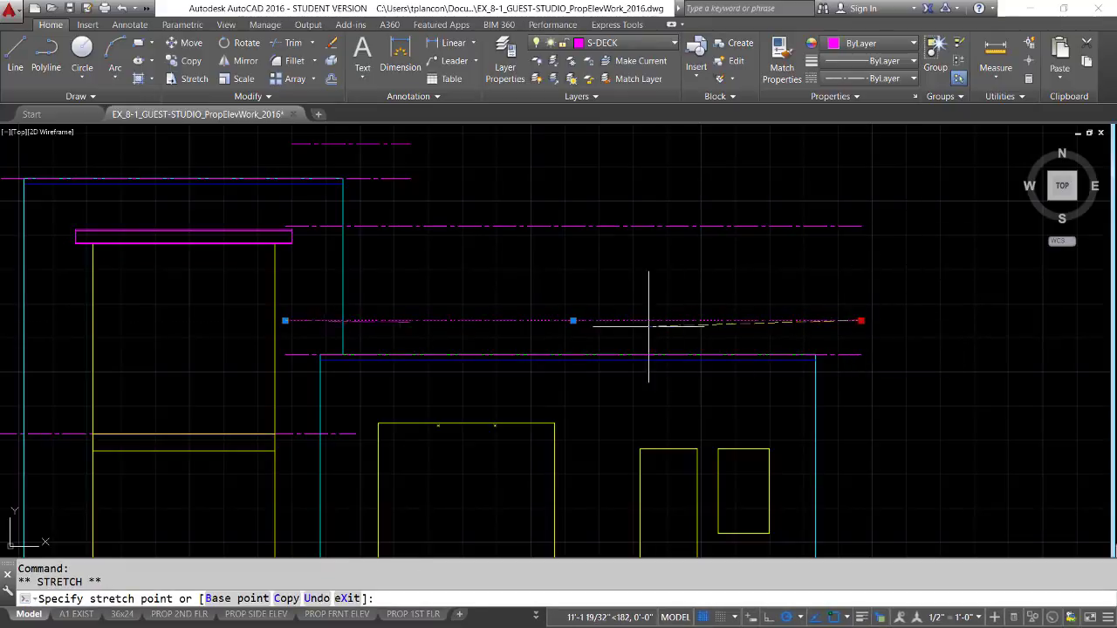
click(400, 320)
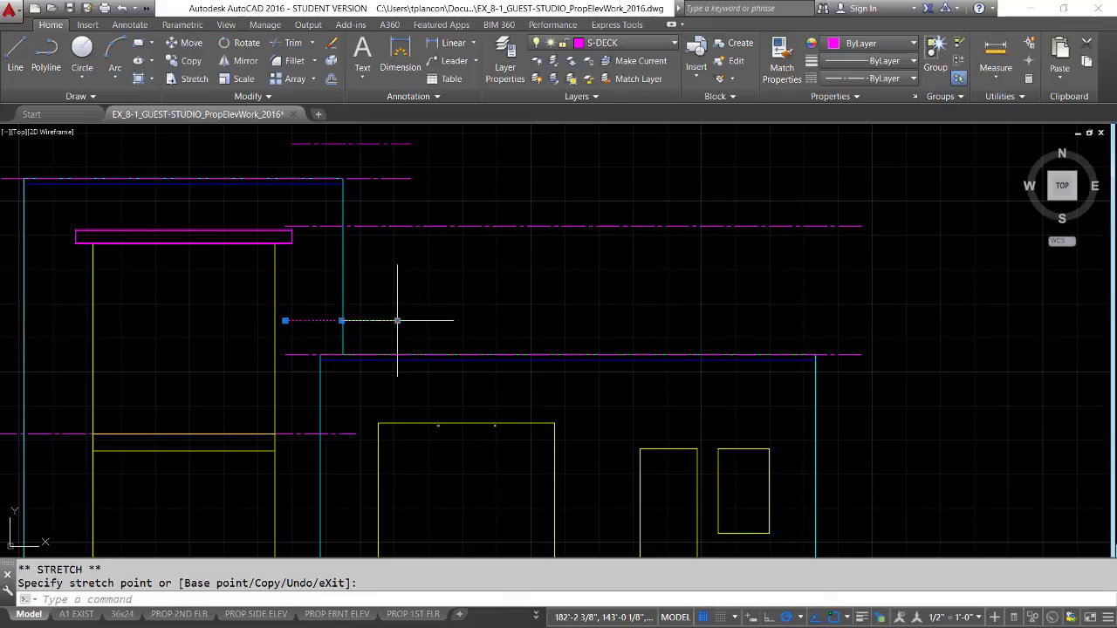
key(Escape)
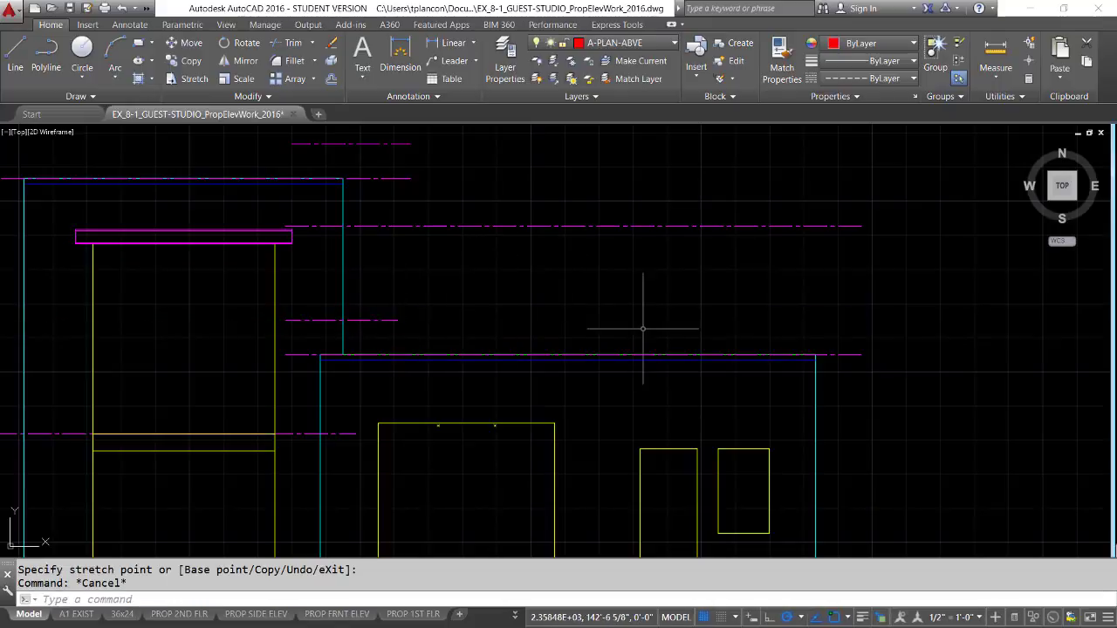
Step: Shorten the 7'-6" level line from its left end so only the portion near the lower wing's right wall remains
click(544, 226)
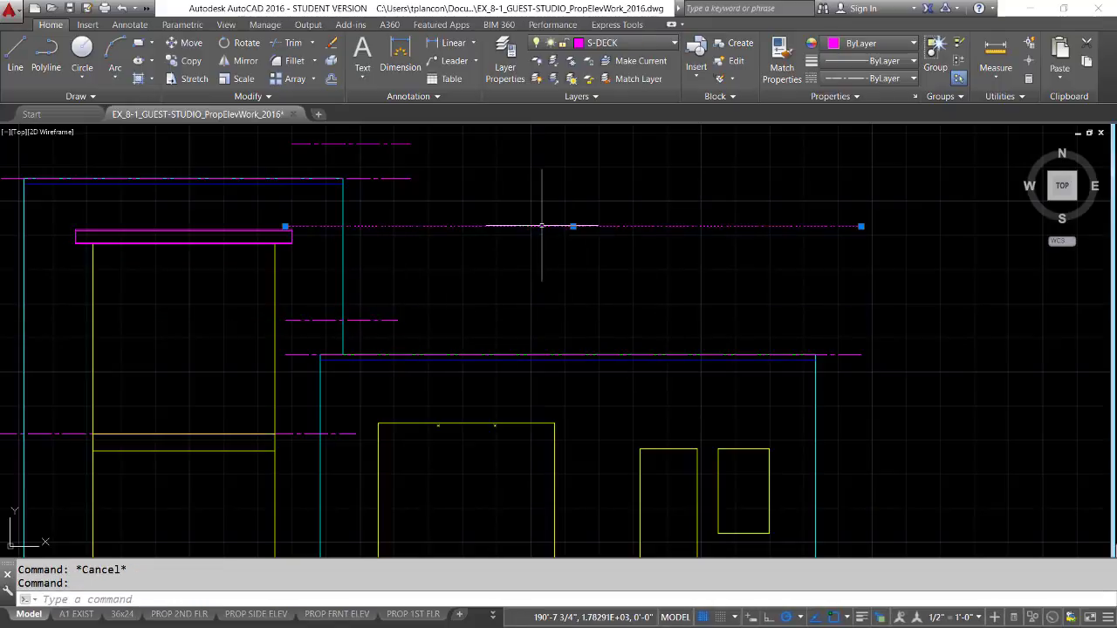
click(284, 226)
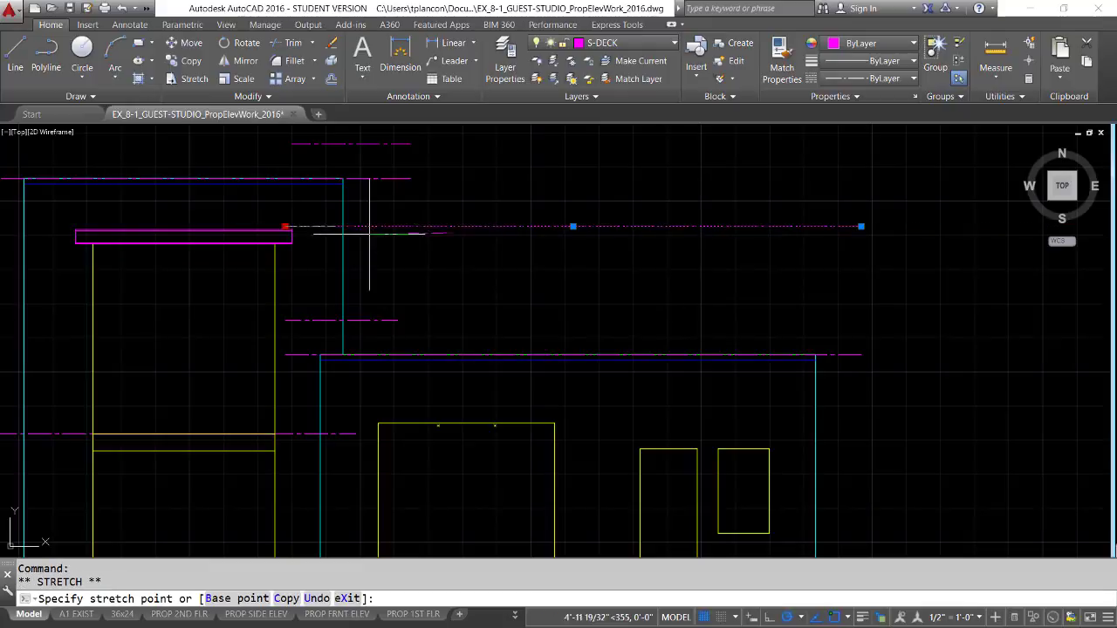
click(738, 226)
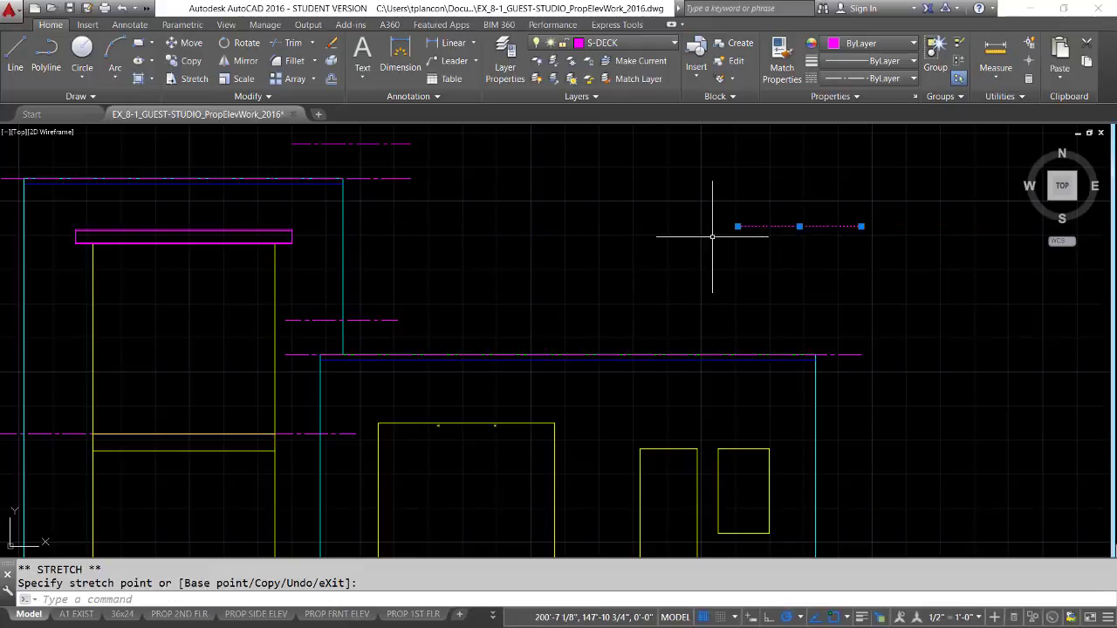
key(Escape)
Step: Make A-ELEV-WALL the current layer for drawing the front elevation's proposed walls
scroll(675, 277, down, 4)
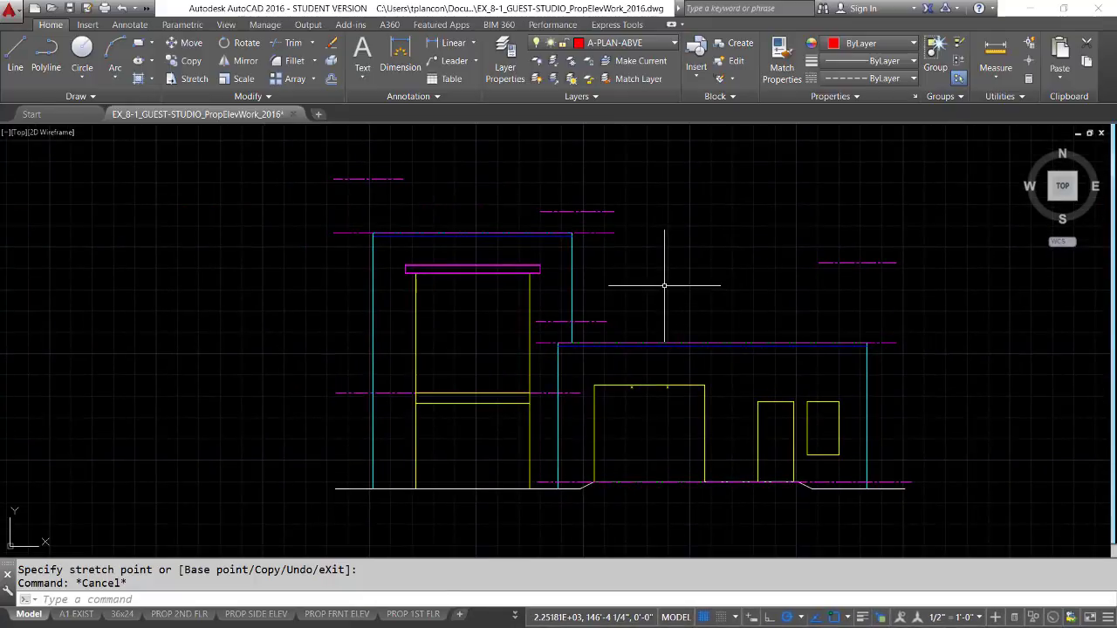
mouse_move(685, 294)
middle_down()
mouse_move(631, 254)
mouse_move(693, 249)
mouse_move(682, 281)
mouse_move(565, 261)
middle_up()
scroll(684, 280, down, 2)
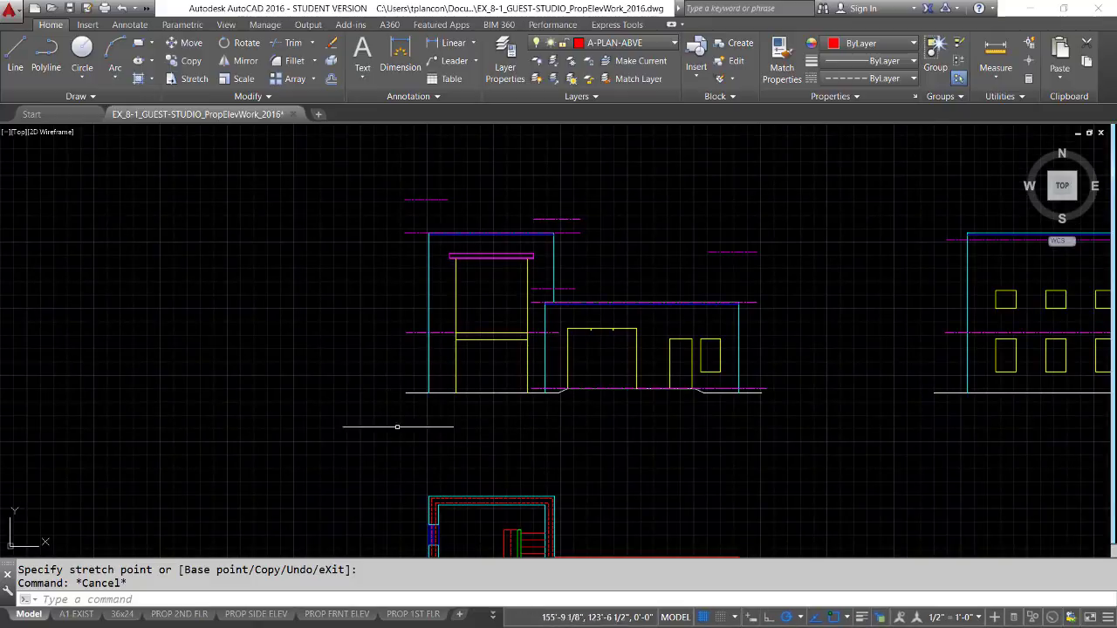
middle_drag(443, 443, 421, 420)
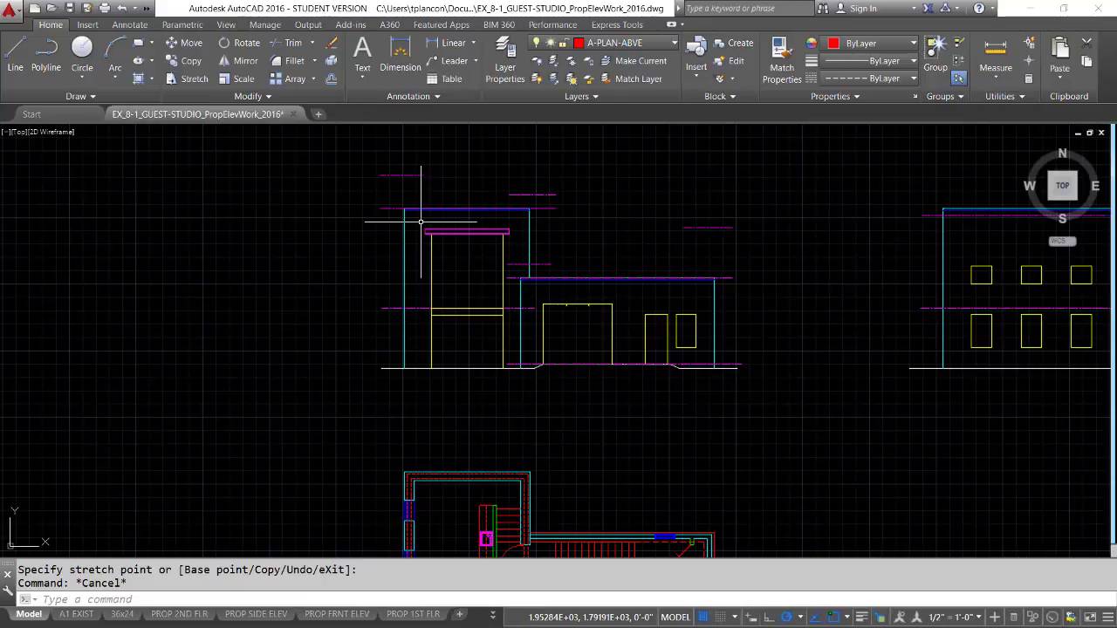
scroll(412, 226, up, 2)
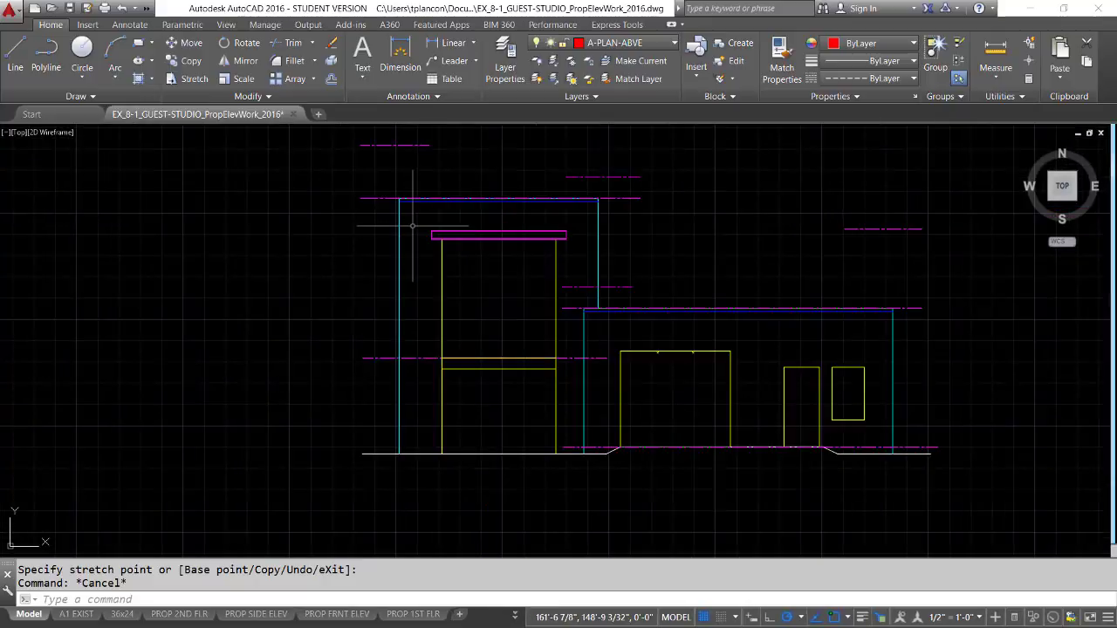
scroll(412, 225, down, 2)
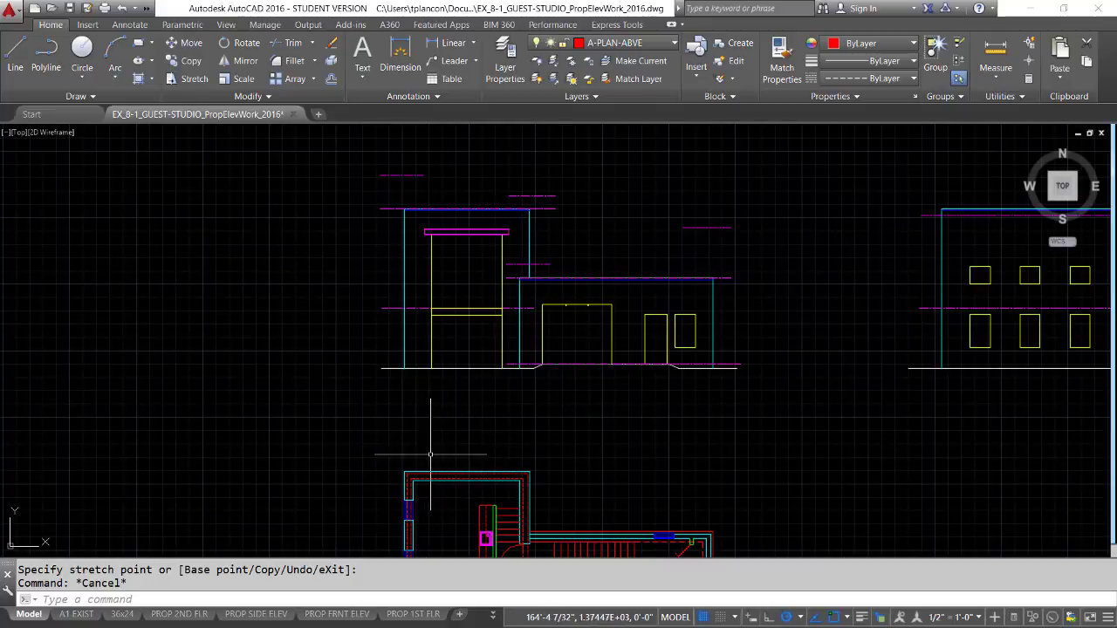
mouse_move(429, 442)
middle_down()
mouse_move(395, 413)
mouse_move(404, 418)
middle_up()
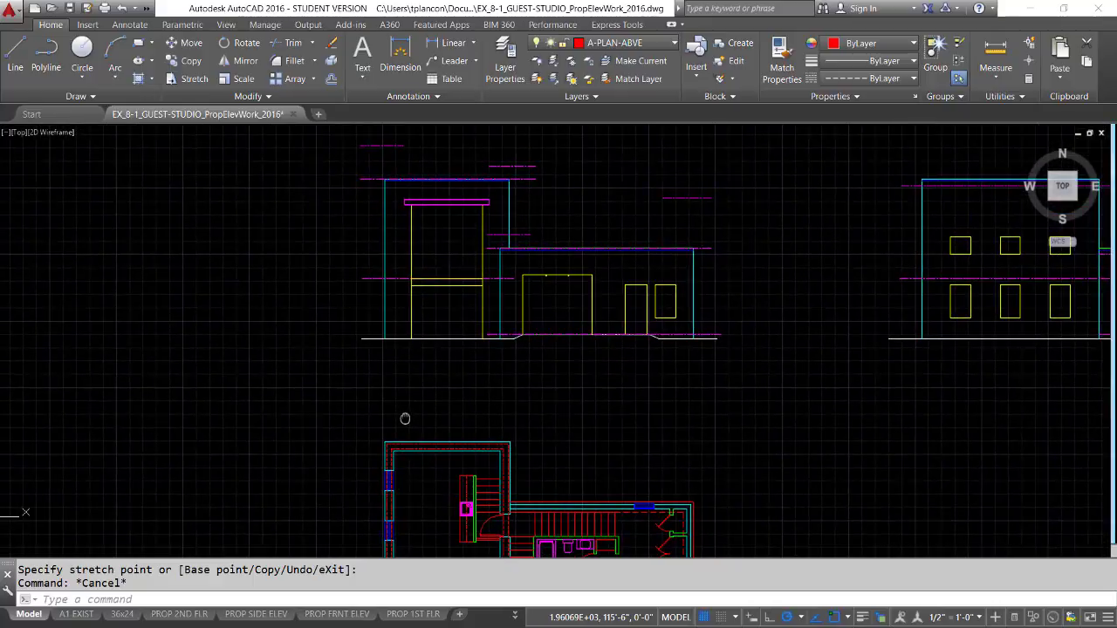
click(675, 44)
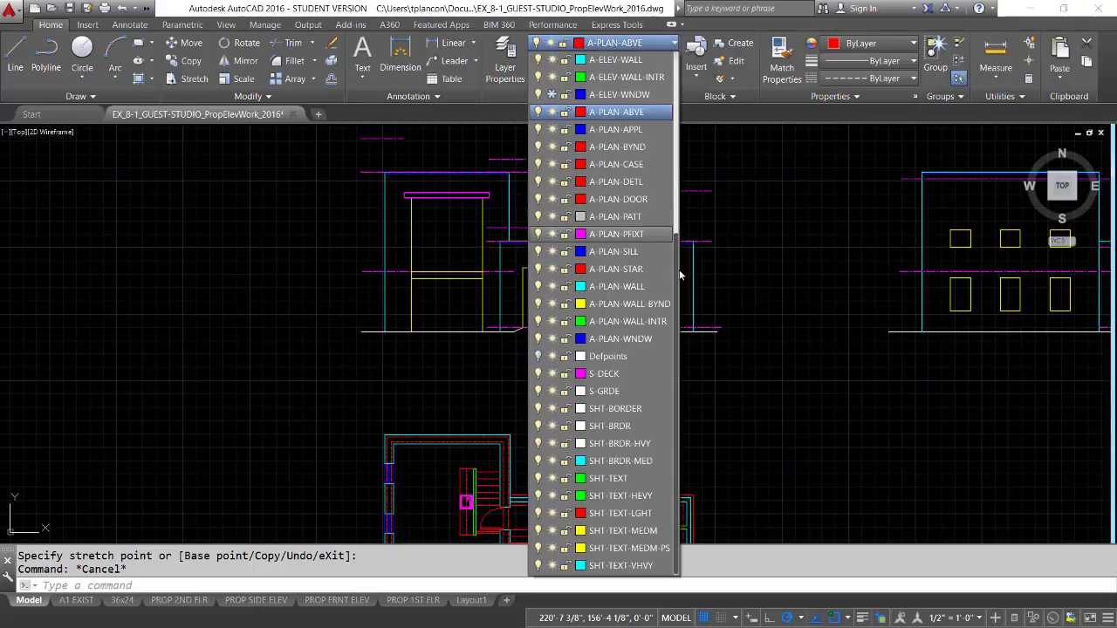
scroll(677, 273, up, 2)
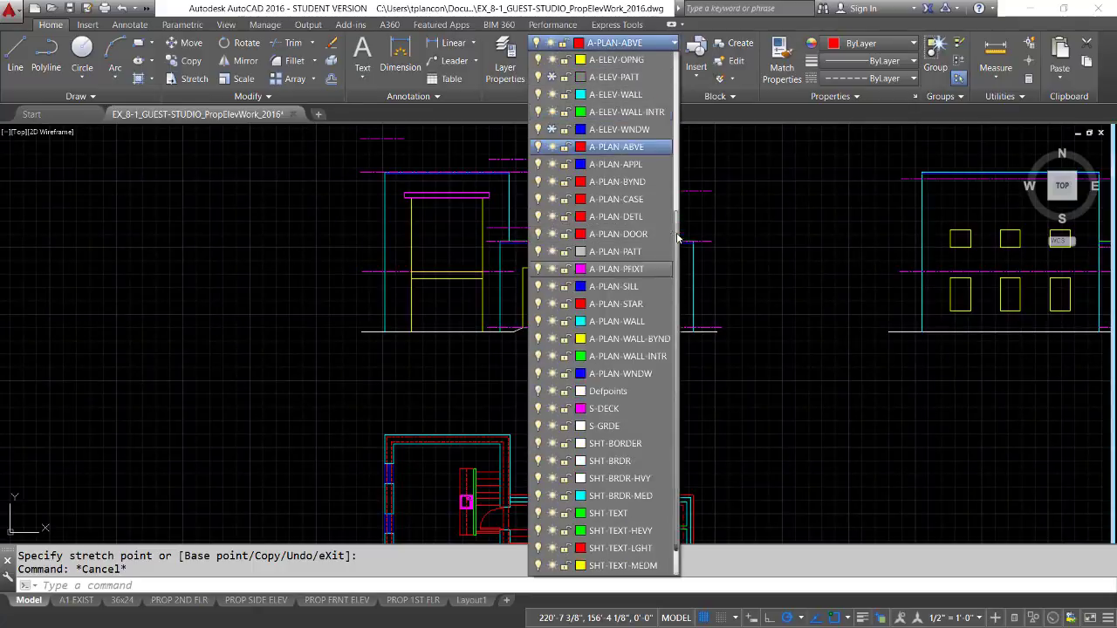
click(602, 166)
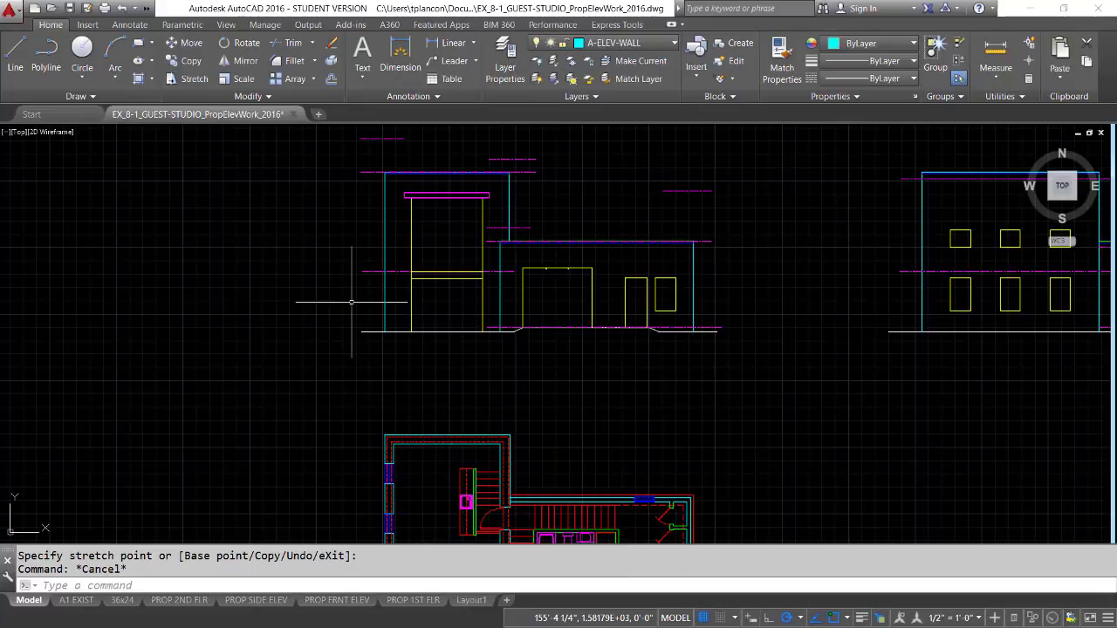
Step: Draw the taller wing's proposed left wall line 5' up from the existing top of wall to the proposed level, aligned with the plan's upper-floor wall
key(Return)
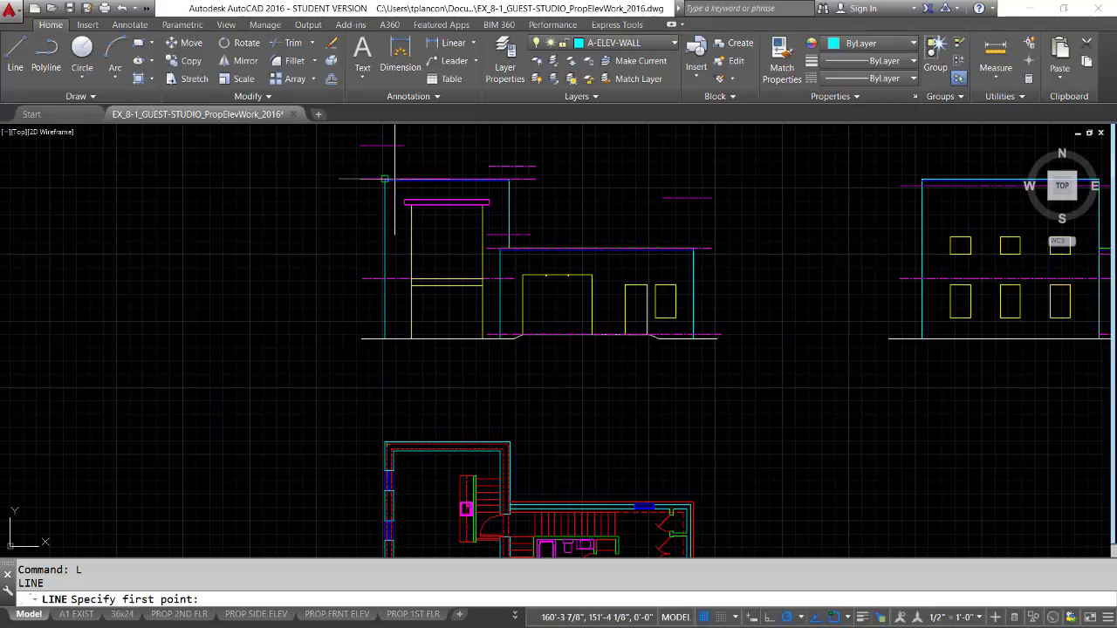
scroll(385, 180, up, 8)
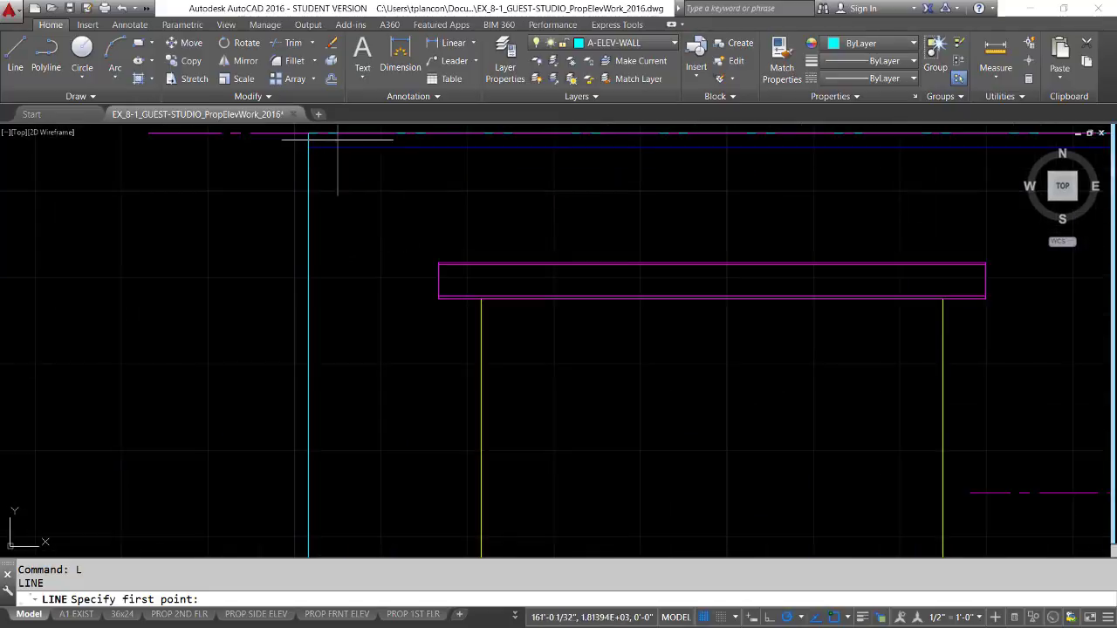
scroll(343, 233, down, 8)
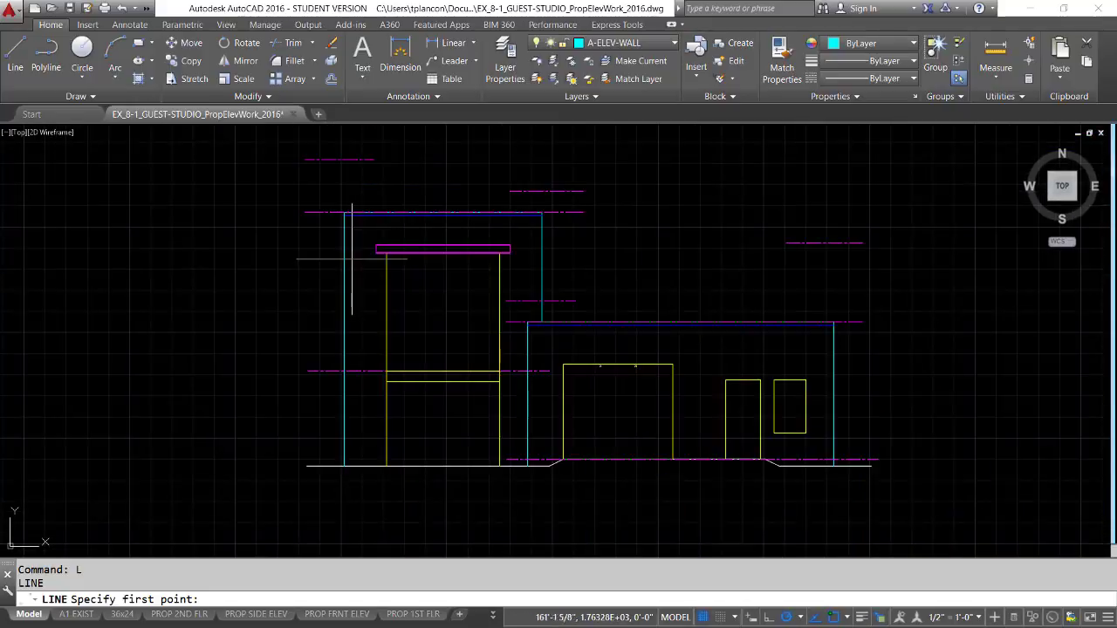
scroll(344, 233, down, 3)
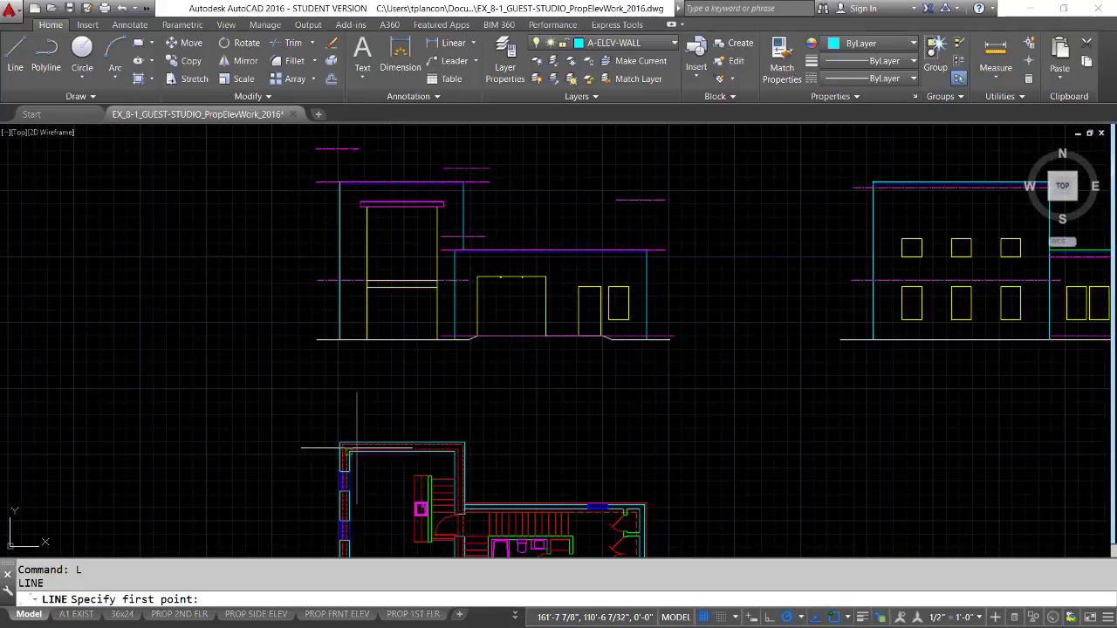
middle_drag(352, 398, 337, 414)
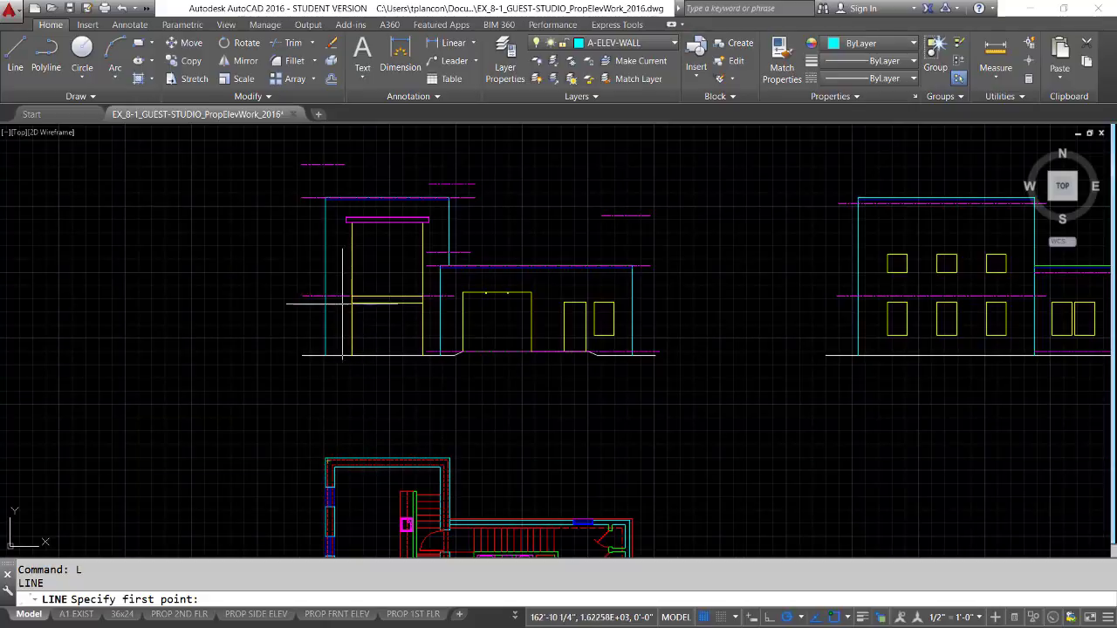
click(327, 197)
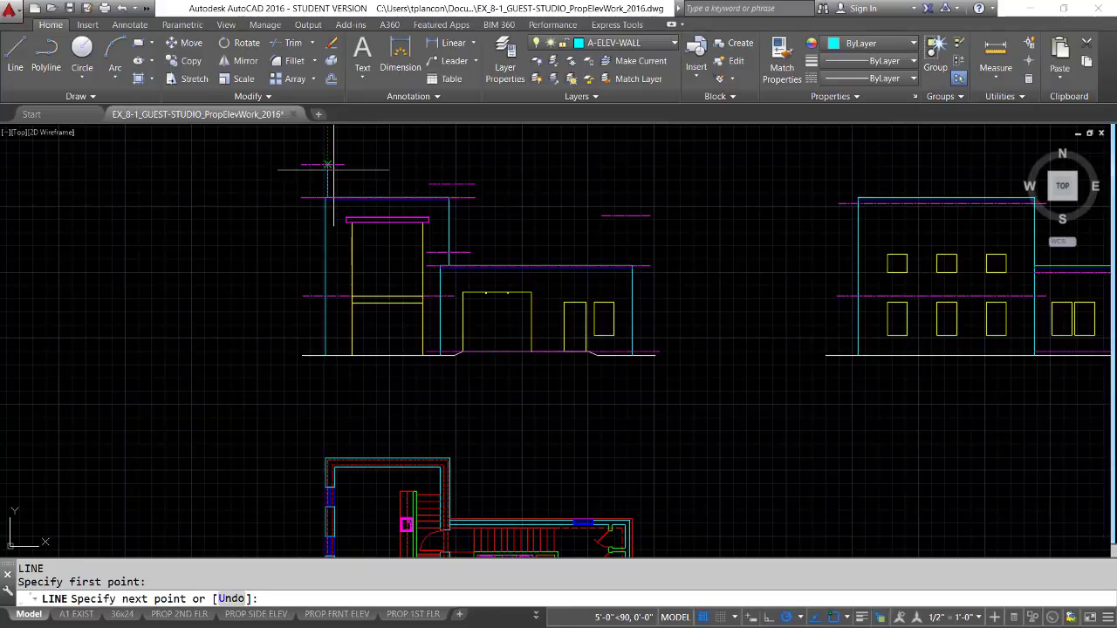
click(328, 165)
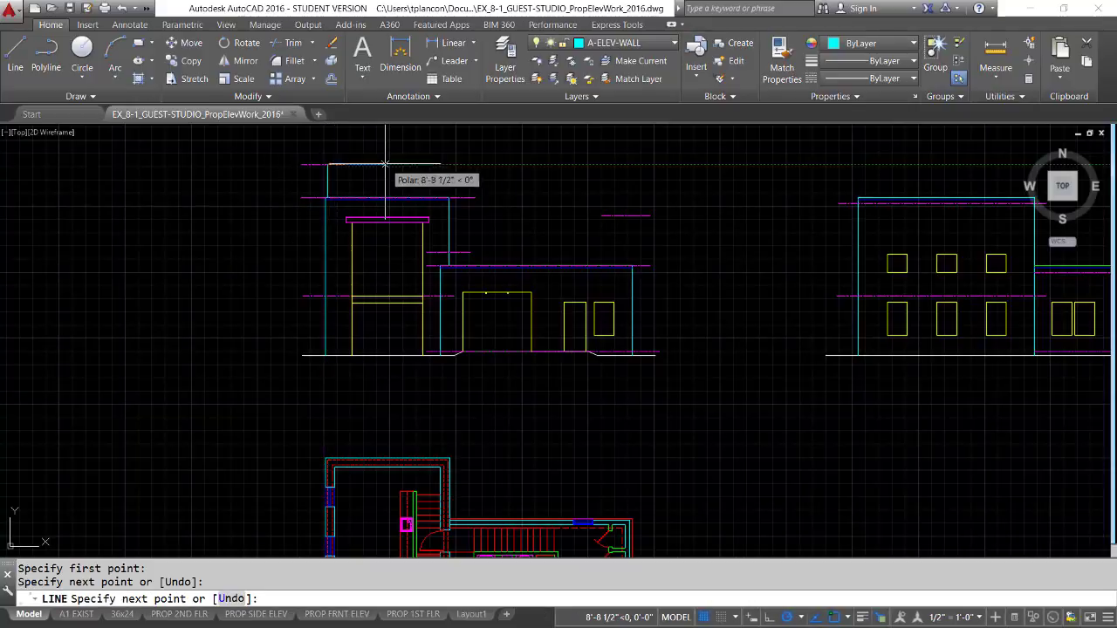
key(Return)
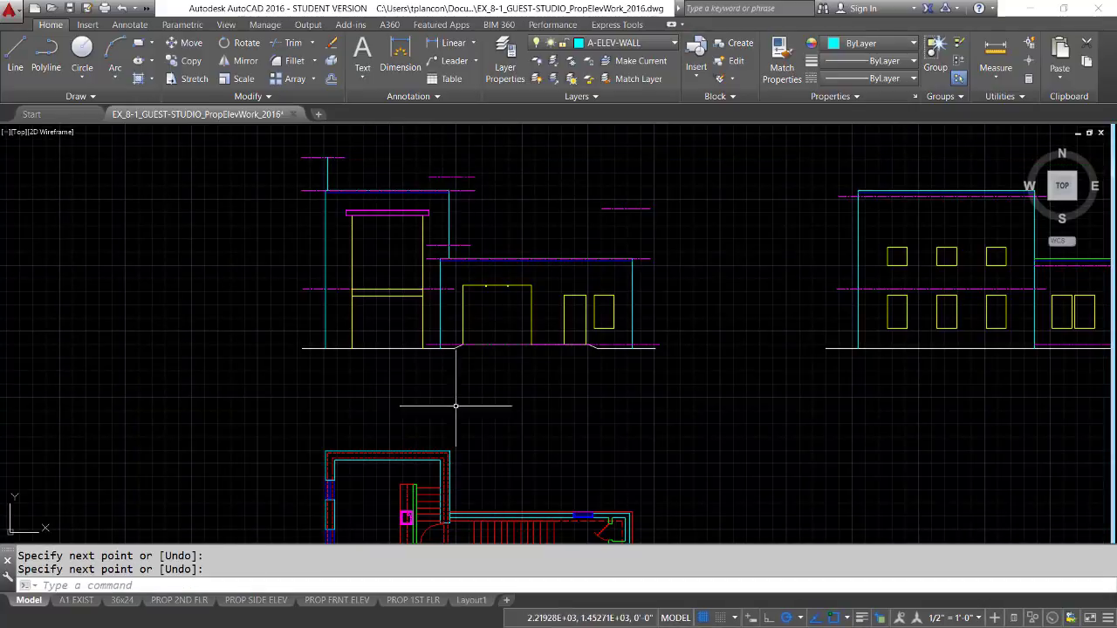
Step: Draw the taller wing's proposed right wall line 2' up from the existing top of wall to the proposed level, aligned with the plan below
text(l)
key(Return)
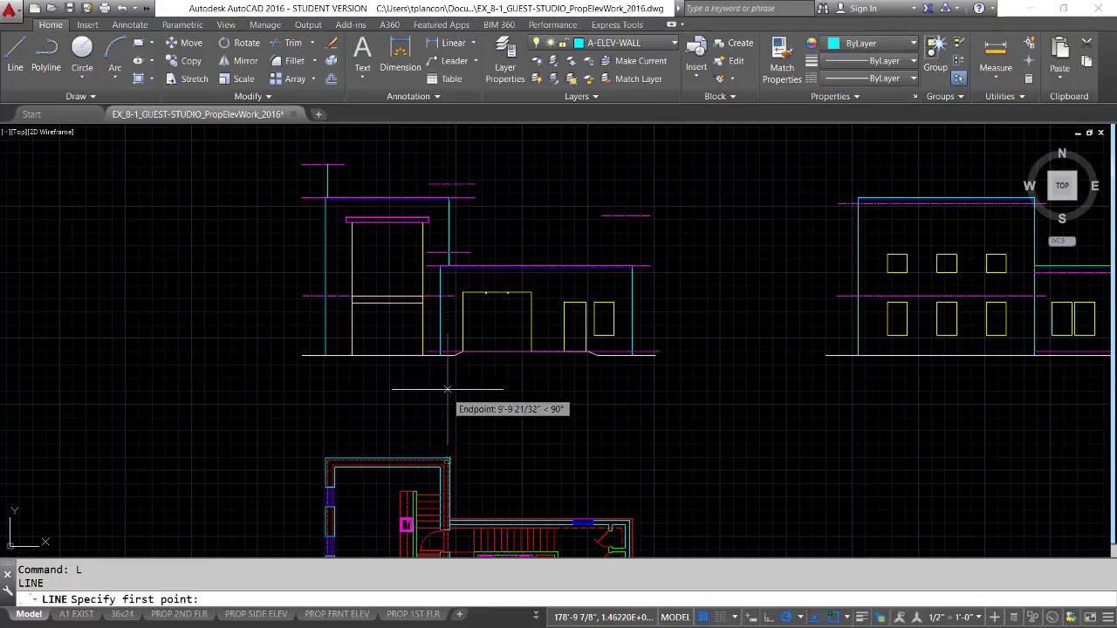
click(446, 198)
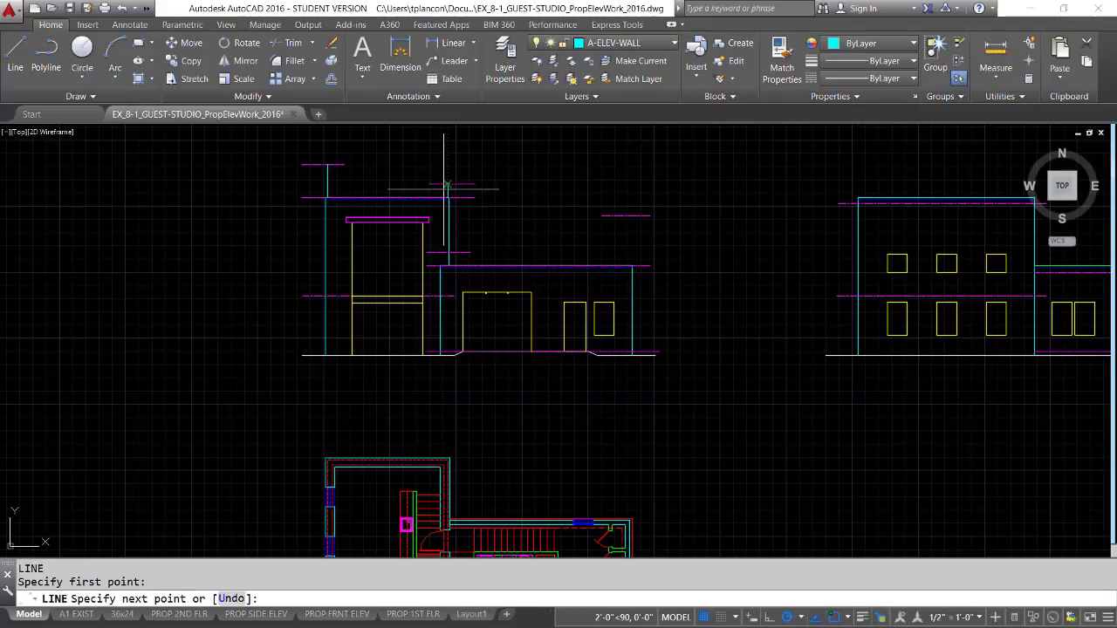
click(447, 184)
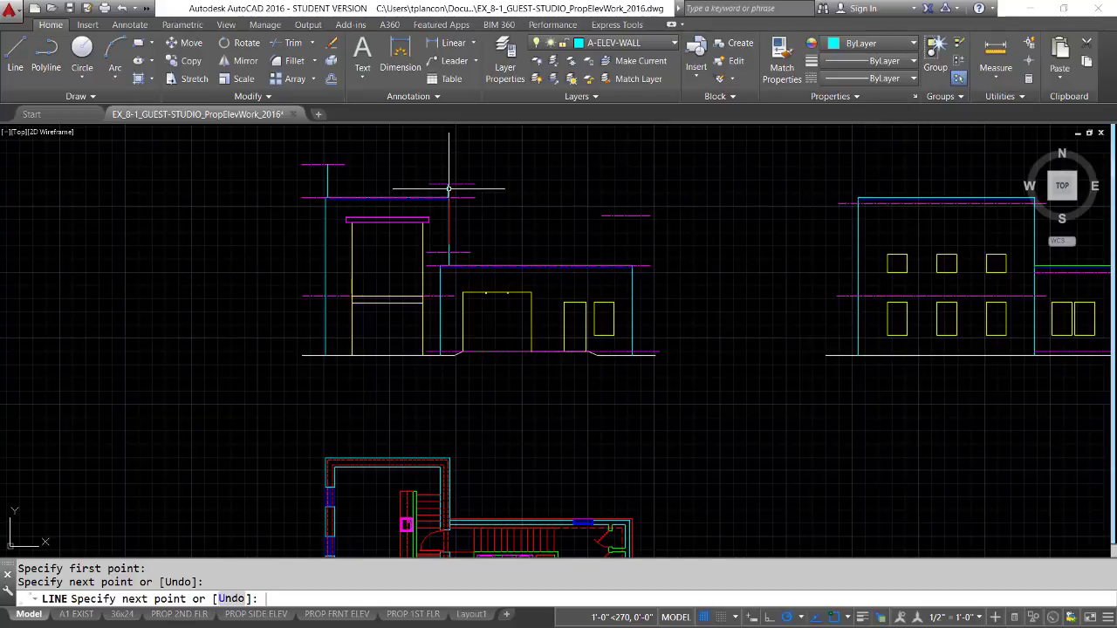
Step: Switch to the proposed front elevation in PDF-XChange Viewer and circle the four 12:8 roof slope symbols with ovals
key(Escape)
scroll(376, 172, up, 4)
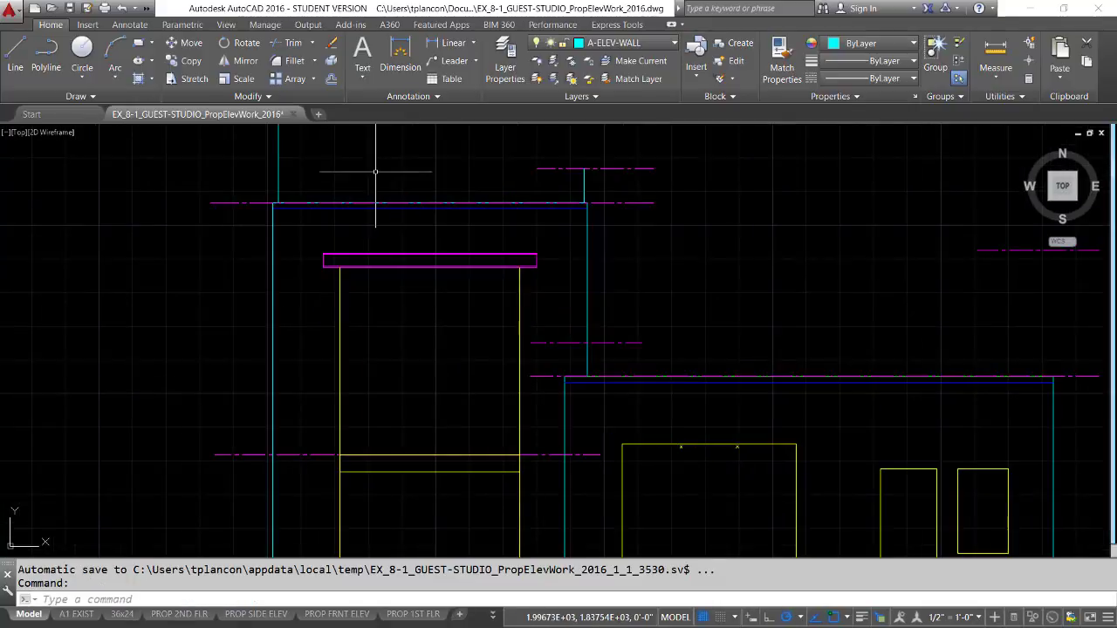
mouse_move(375, 172)
middle_down()
mouse_move(391, 349)
mouse_move(420, 351)
middle_up()
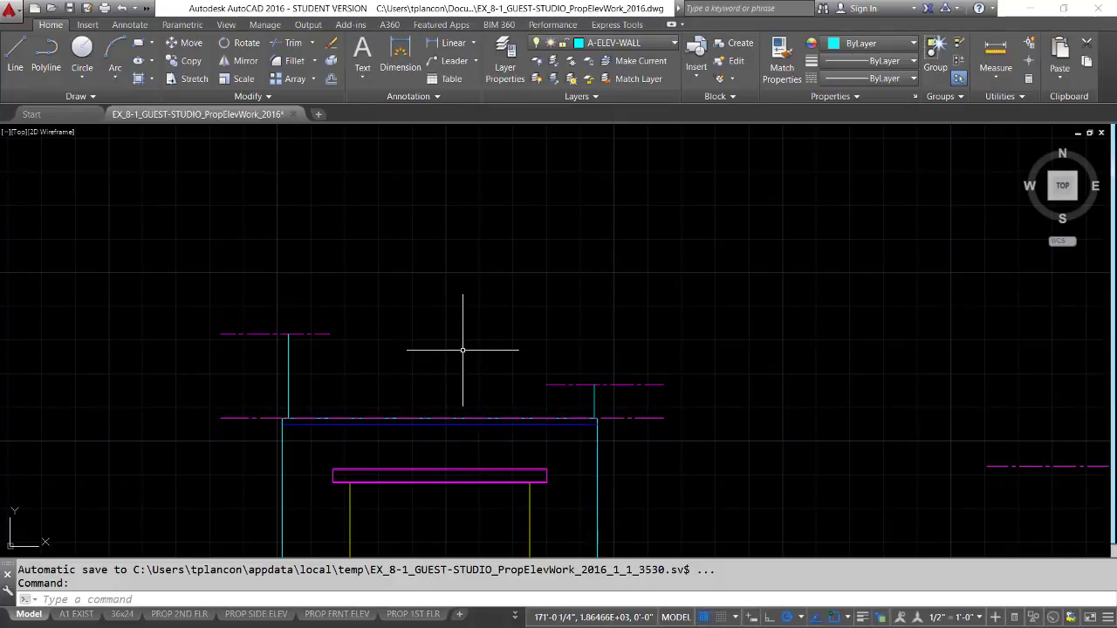
key(super+Tab)
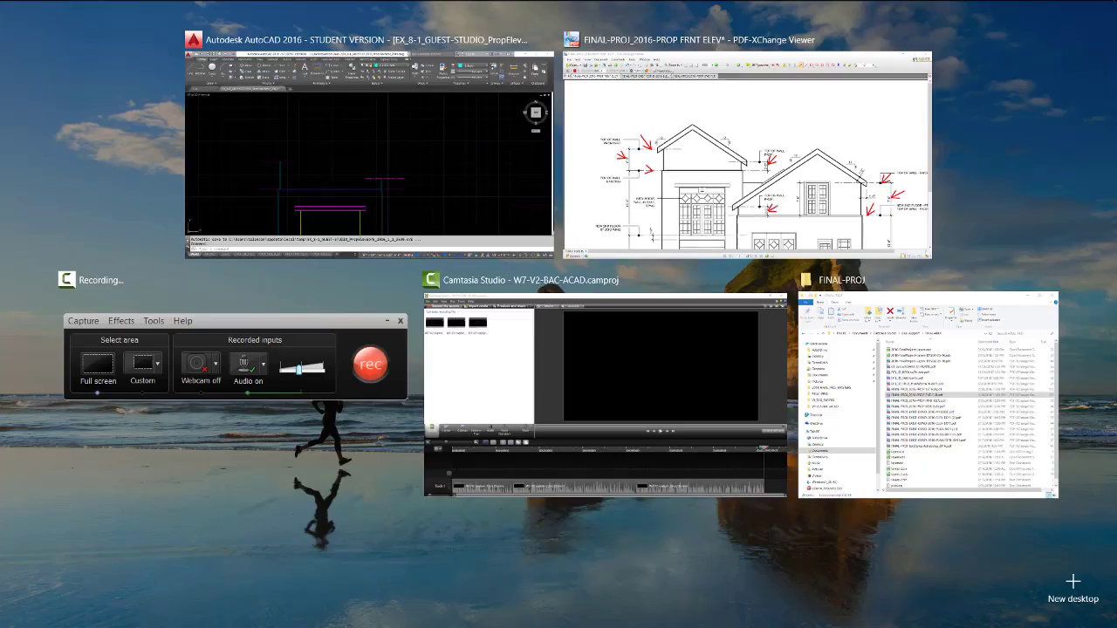
click(679, 199)
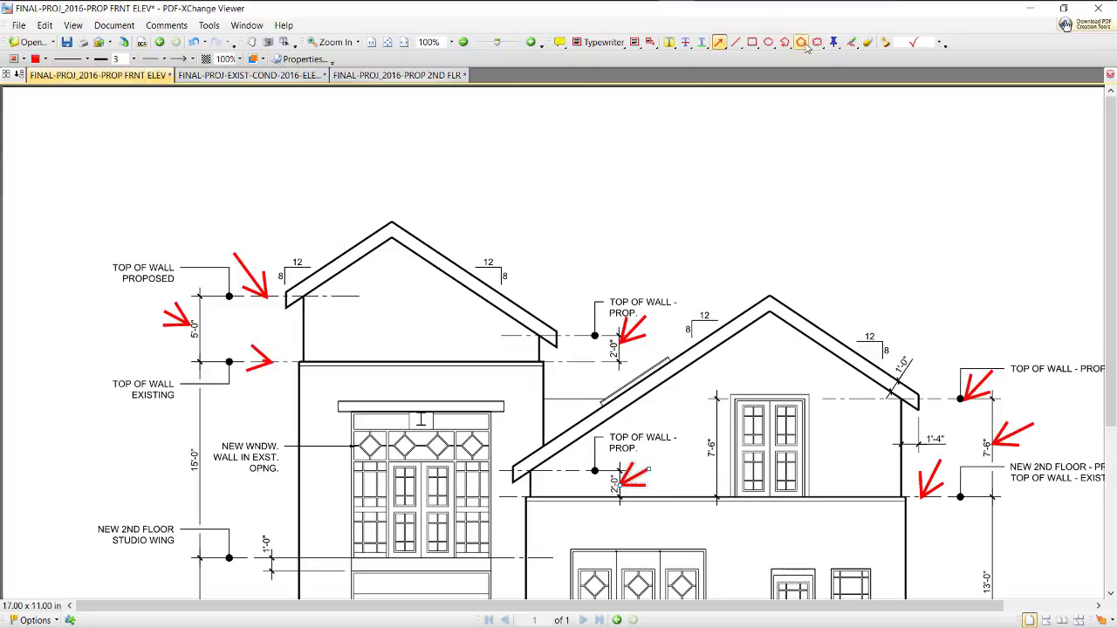
click(768, 42)
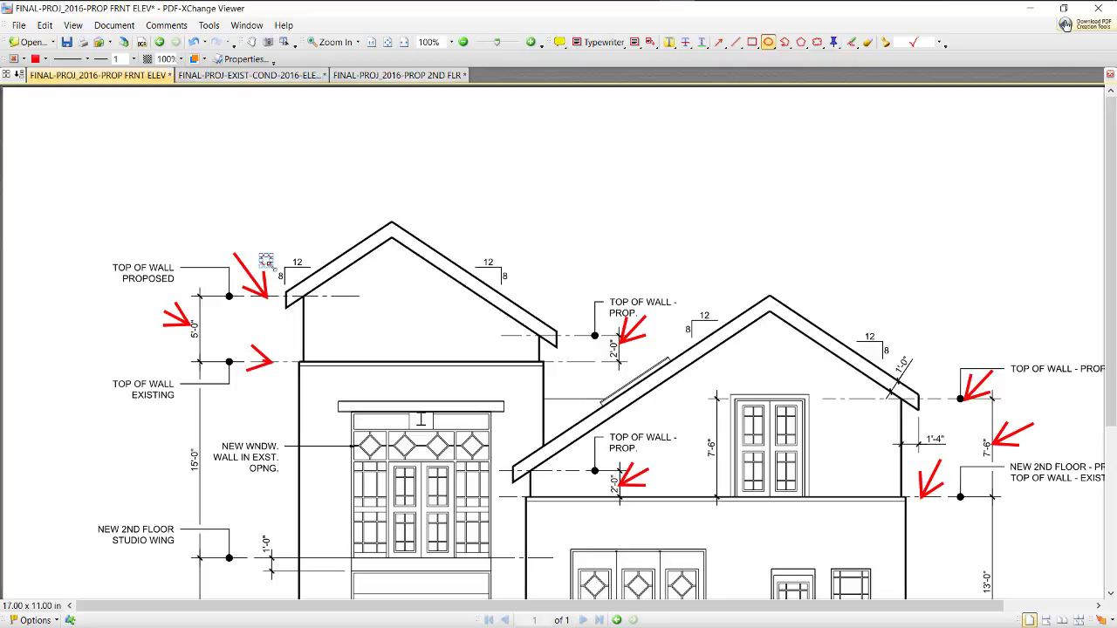
drag(322, 293, 323, 295)
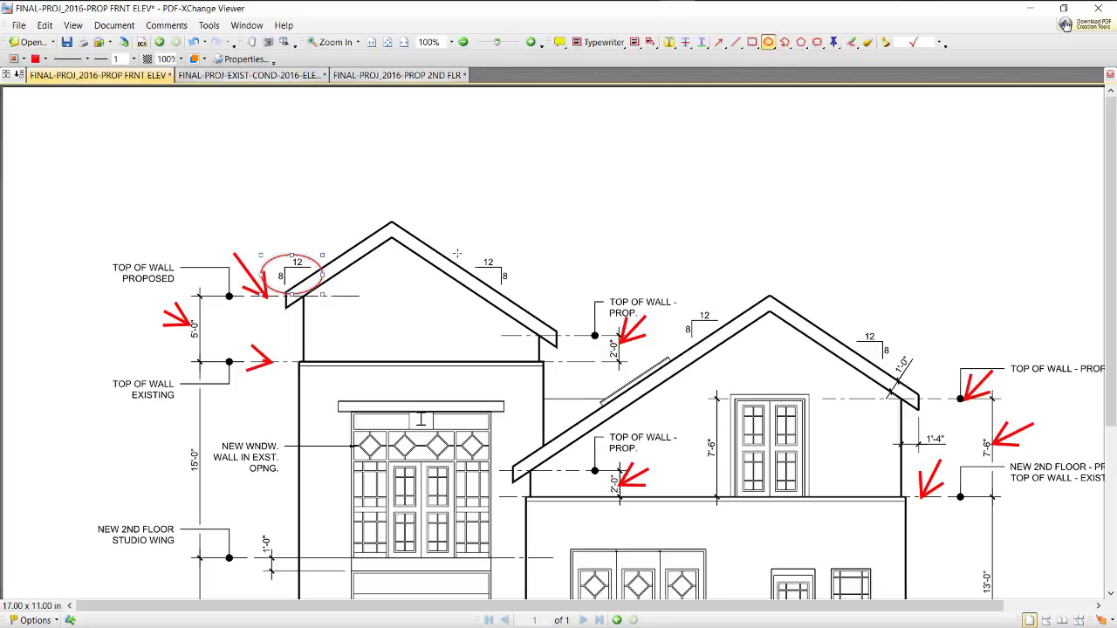
drag(457, 244, 527, 313)
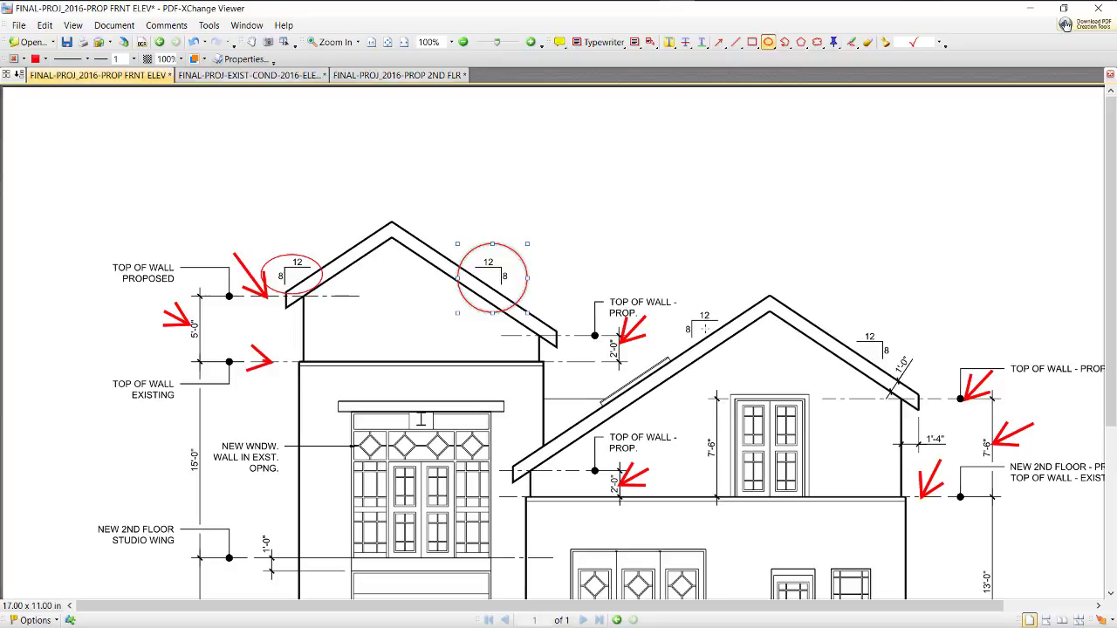
drag(680, 306, 732, 346)
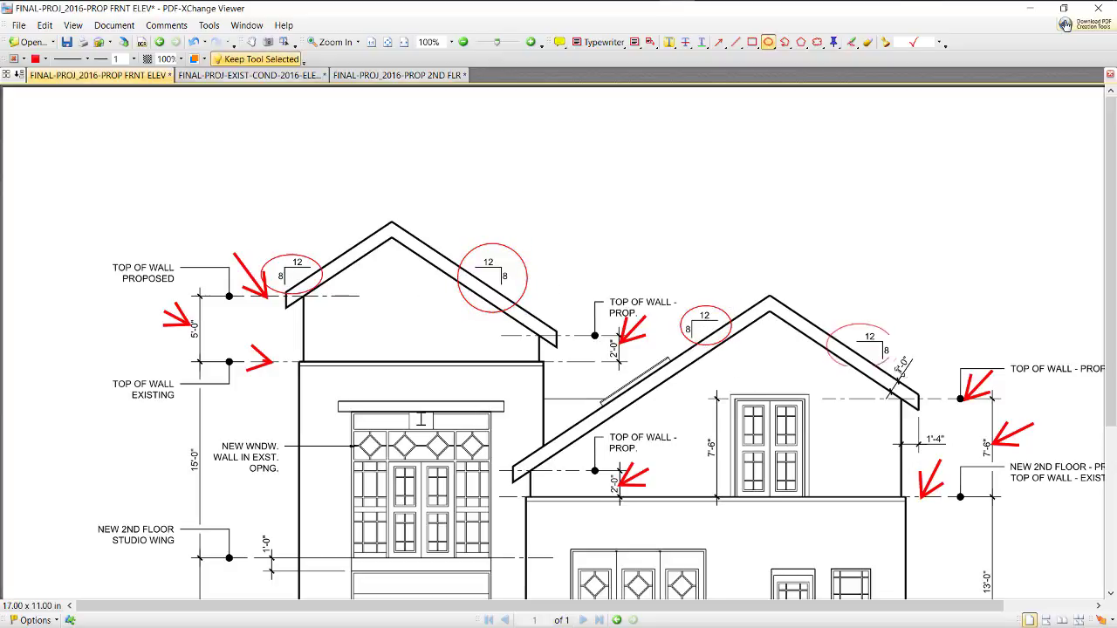
drag(825, 323, 903, 374)
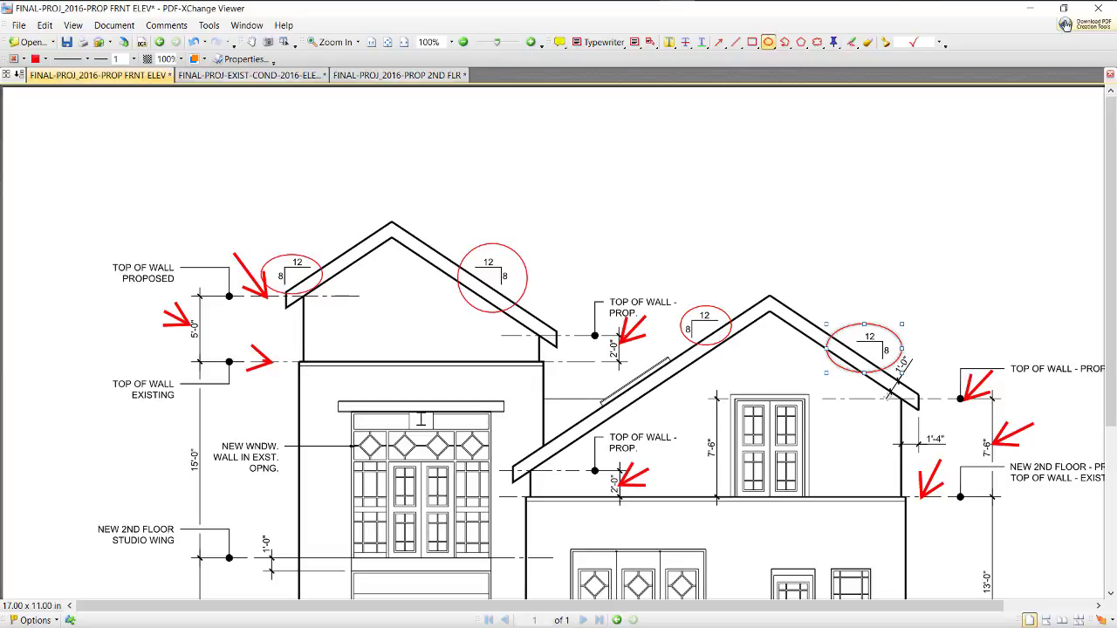
Step: Circle the 1'-4" overhang dimension at the lower wing's right eave and both eave overhangs of the taller wing's roof
drag(884, 395, 960, 472)
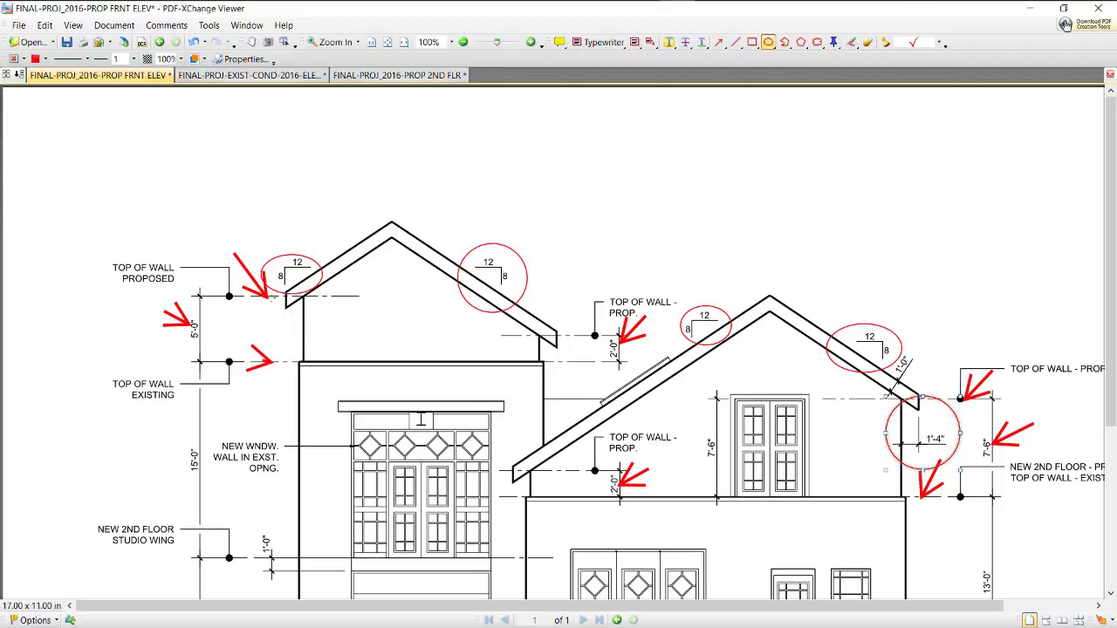
drag(271, 297, 311, 329)
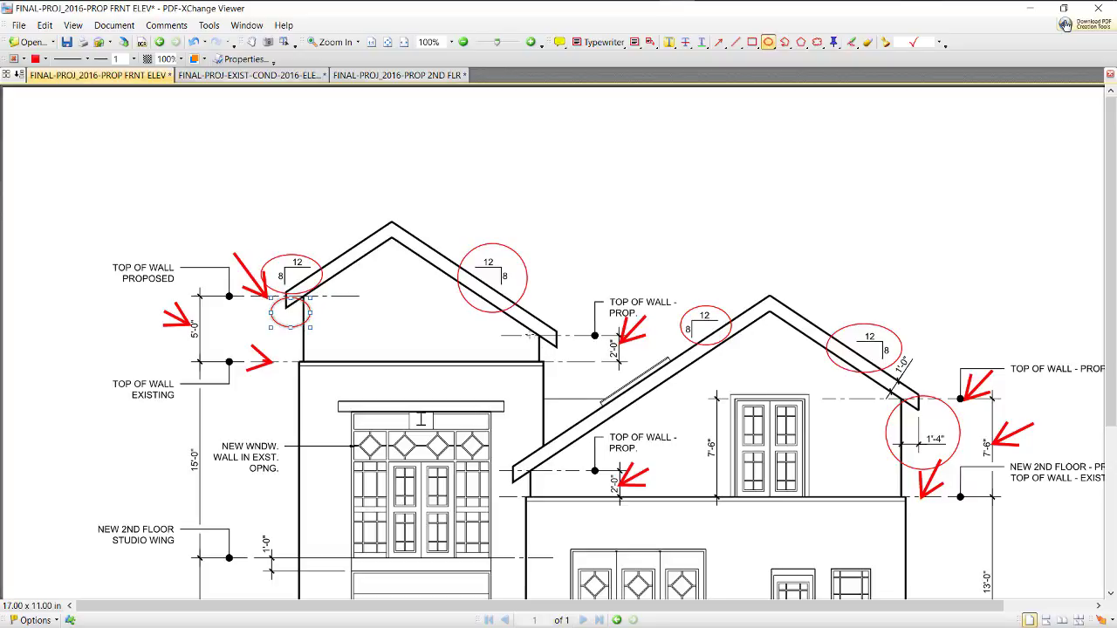
drag(529, 335, 565, 358)
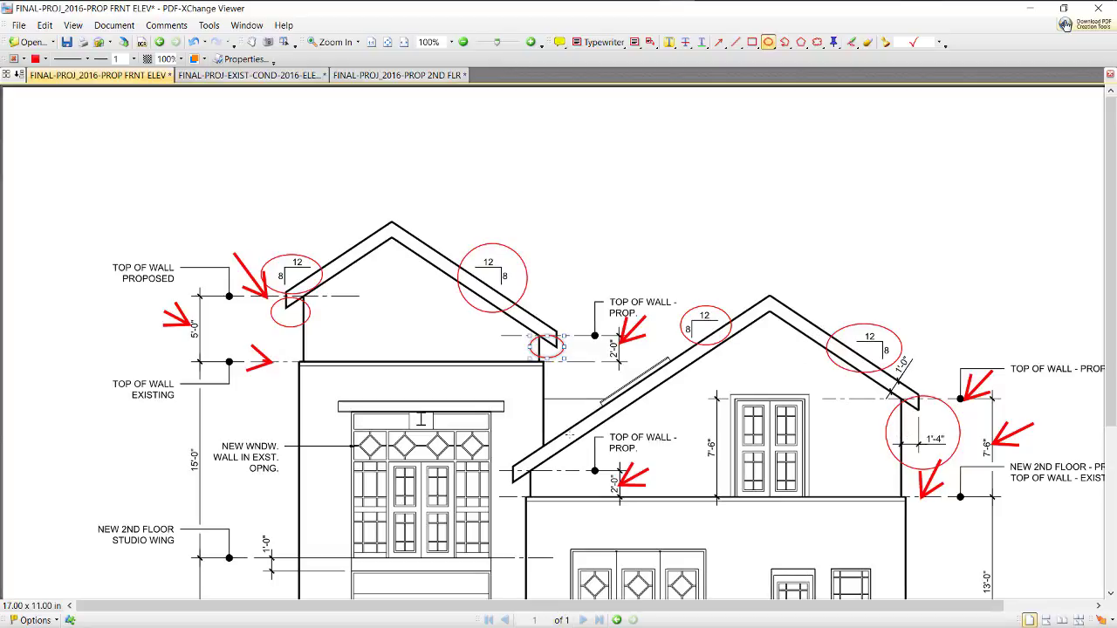
key(super+Tab)
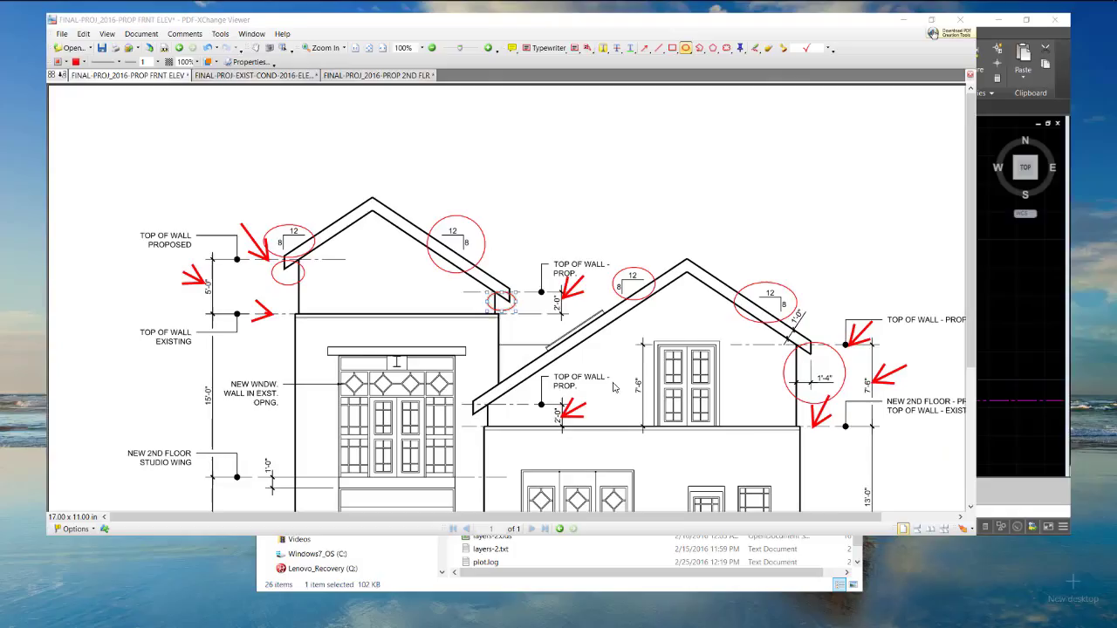
click(686, 211)
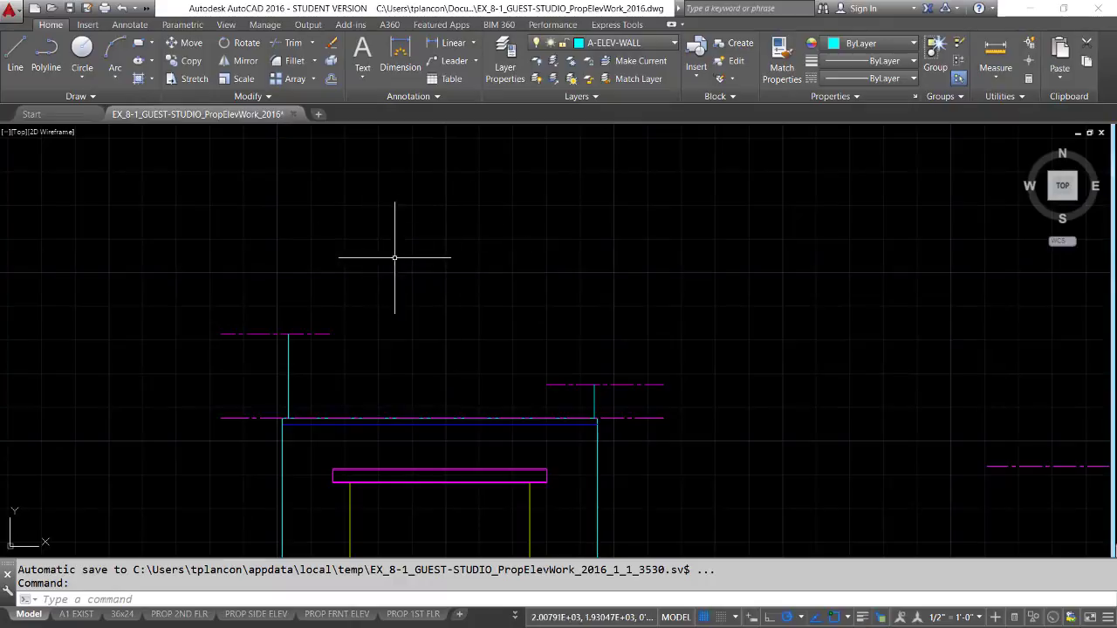
text(l)
key(Return)
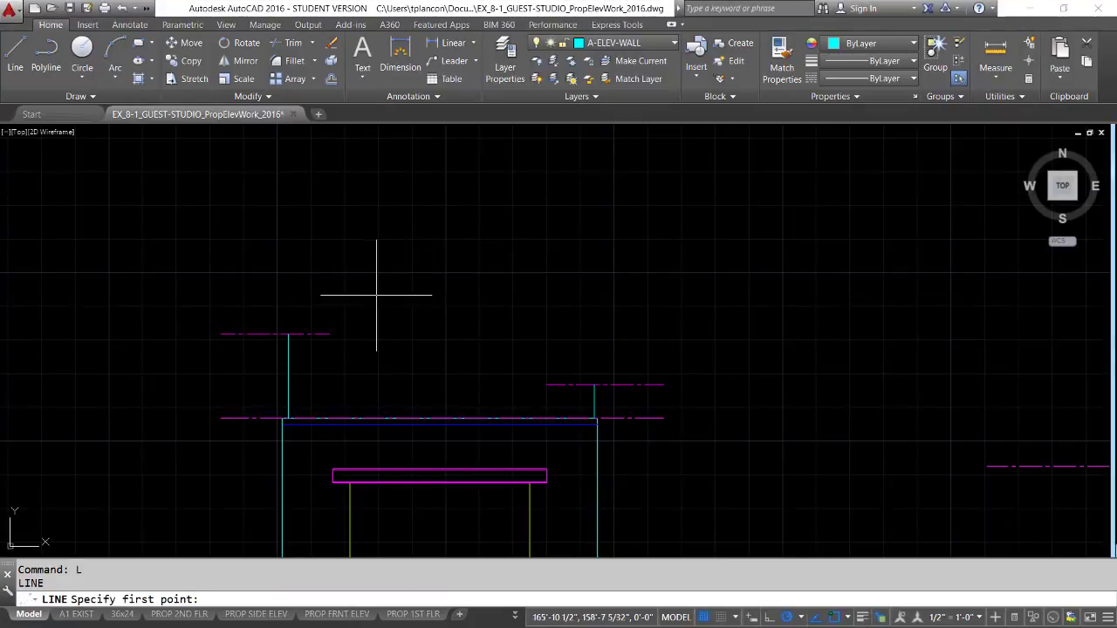
click(288, 333)
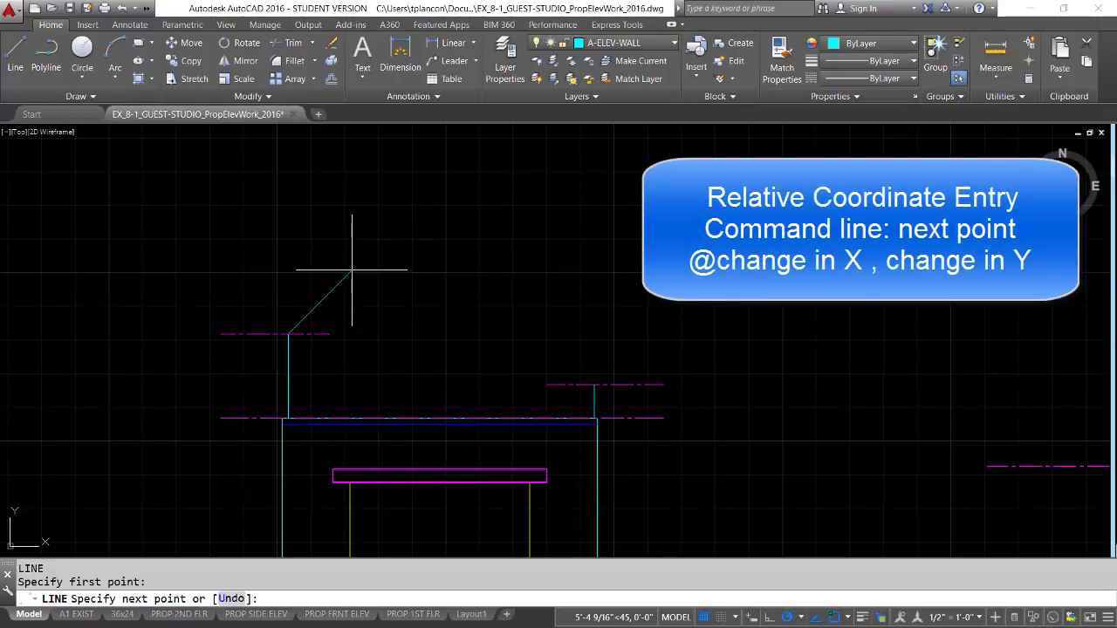
key(F8)
text(@12',)
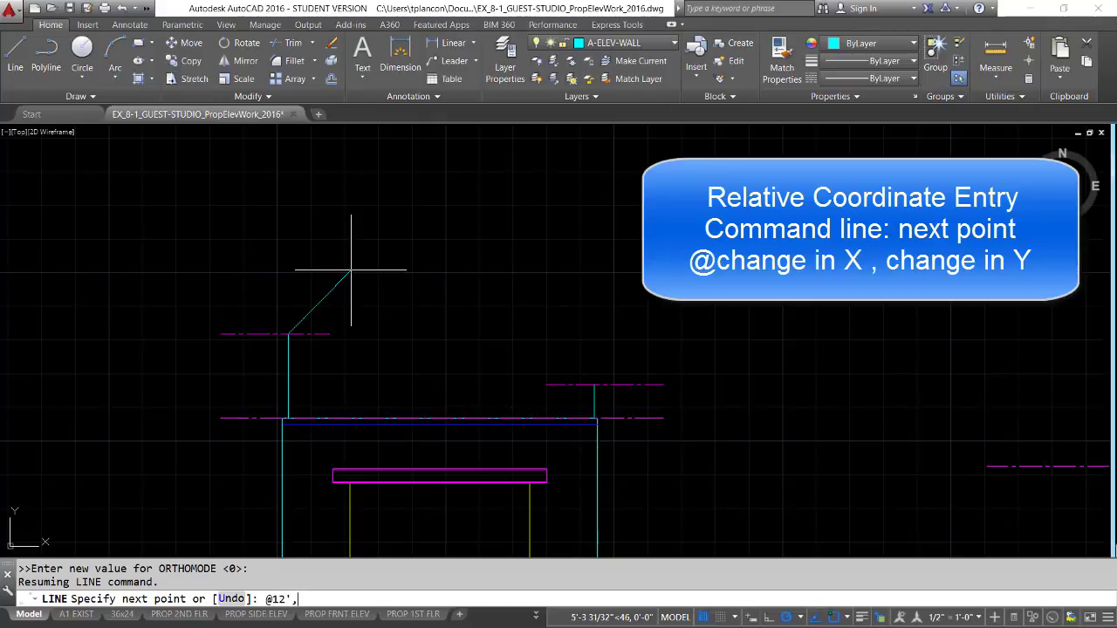
text(8')
key(Return)
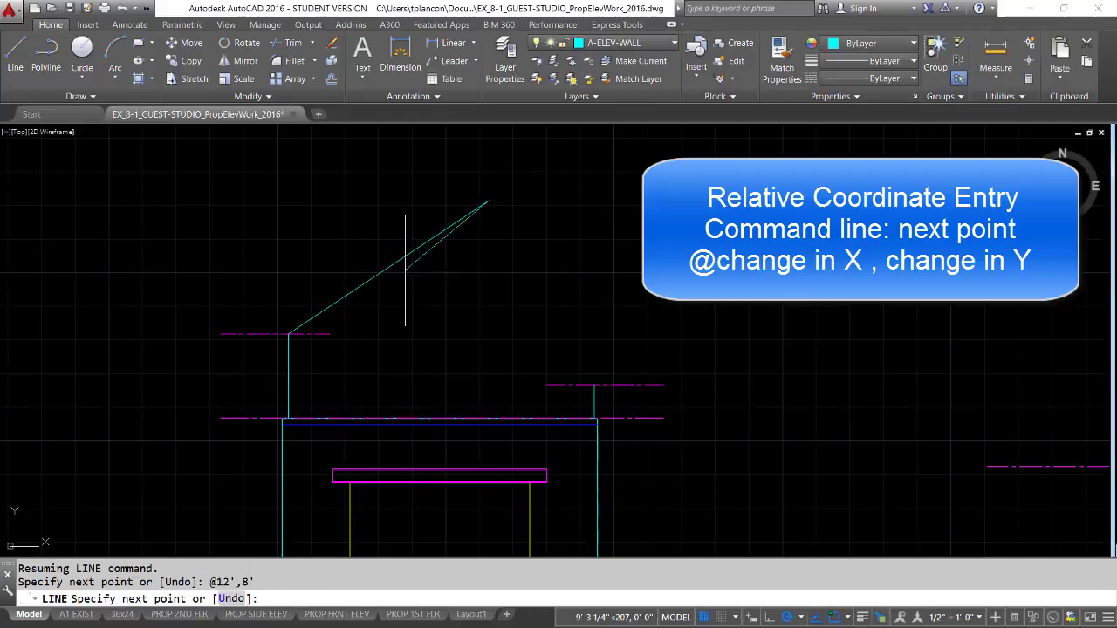
key(Return)
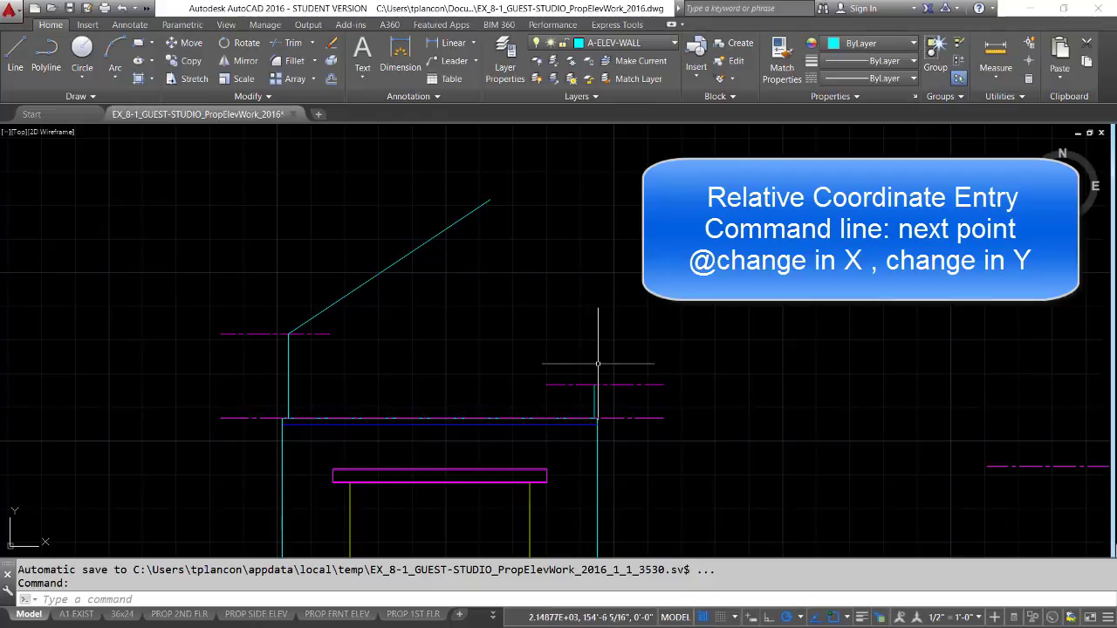
Step: Draw the taller wing's right roof slope from the top of the proposed right wall line to @-12',8'
text(L)
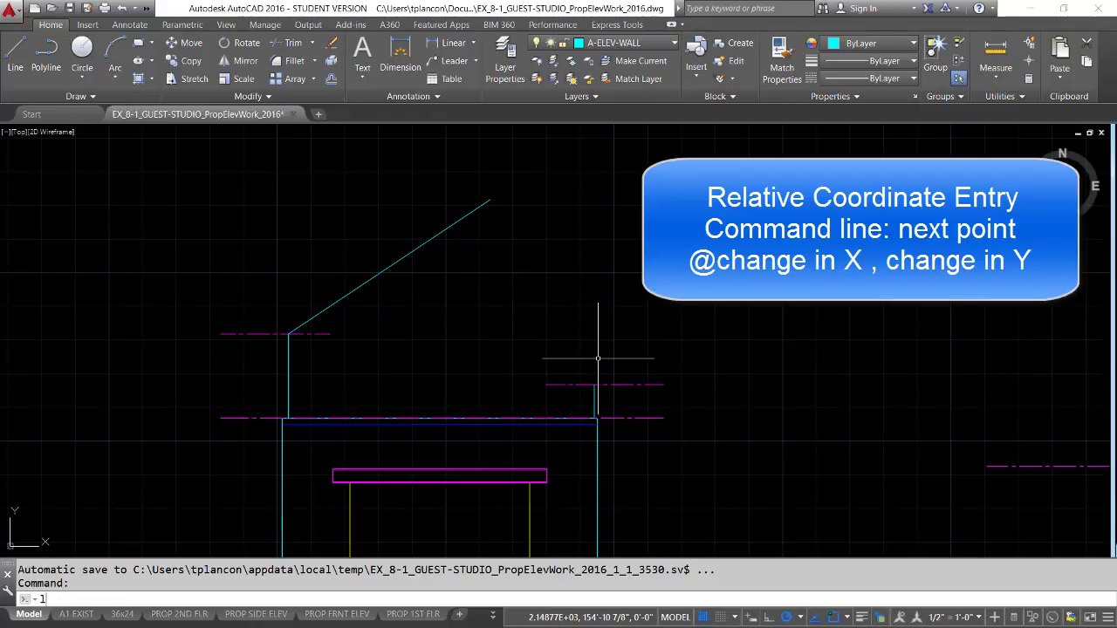
key(Return)
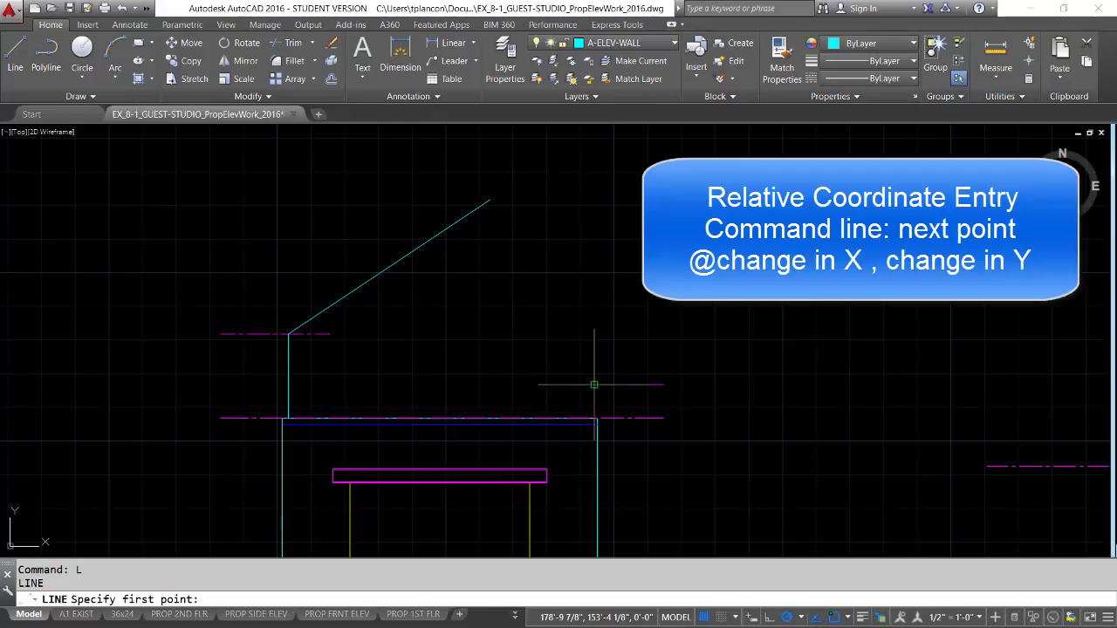
click(593, 384)
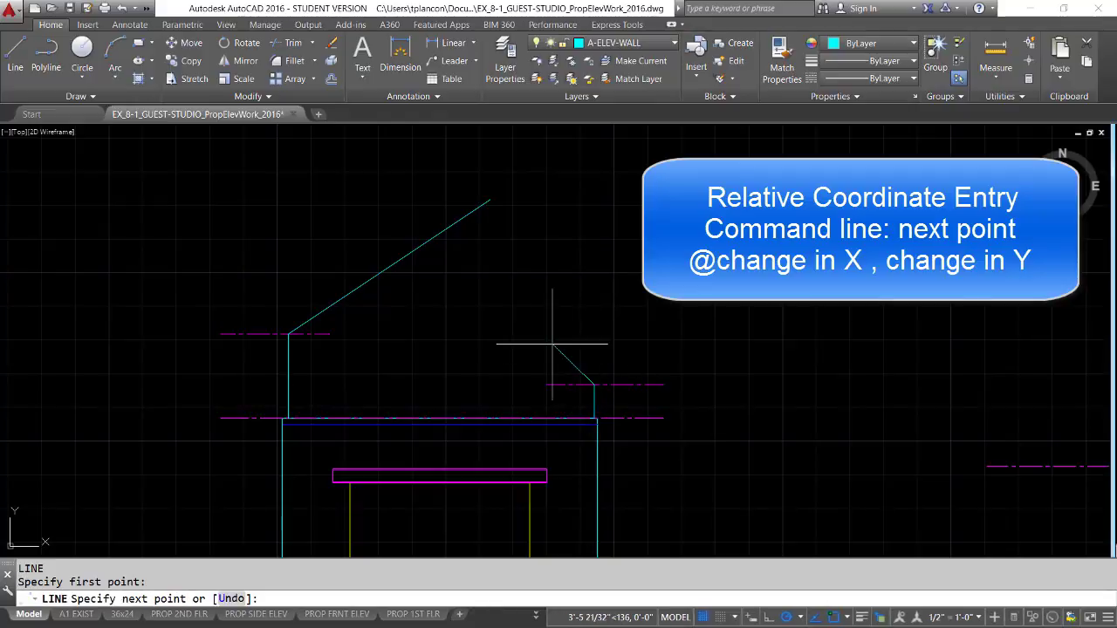
text(@-12)
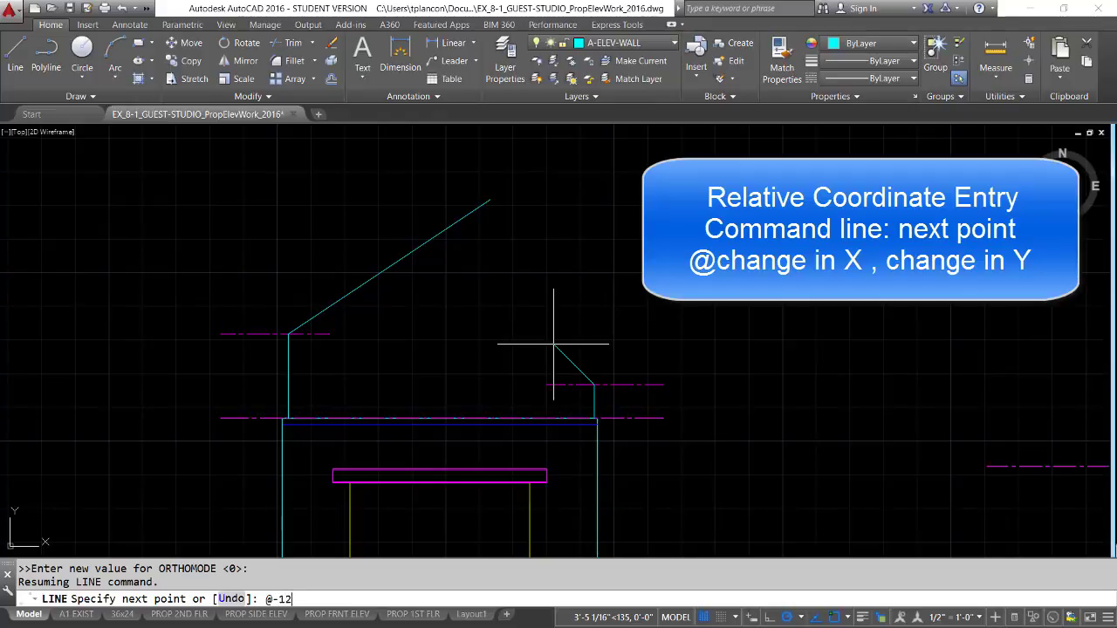
text(',8)
key(Return)
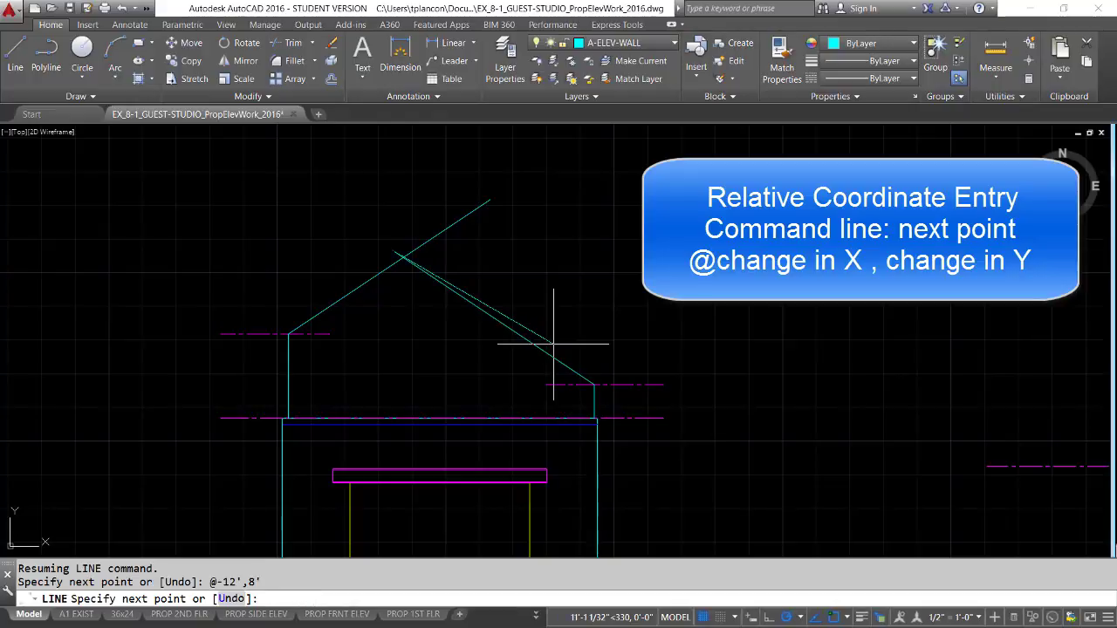
key(Return)
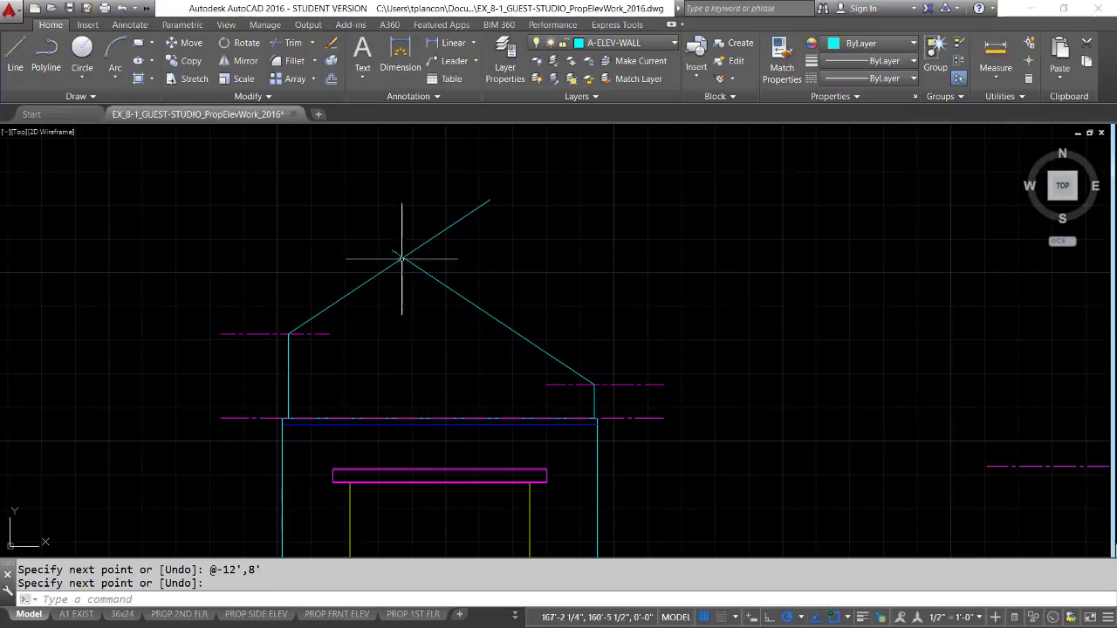
Step: Fillet the two roof slope lines with a zero radius so they meet in a clean corner at the ridge
text(f)
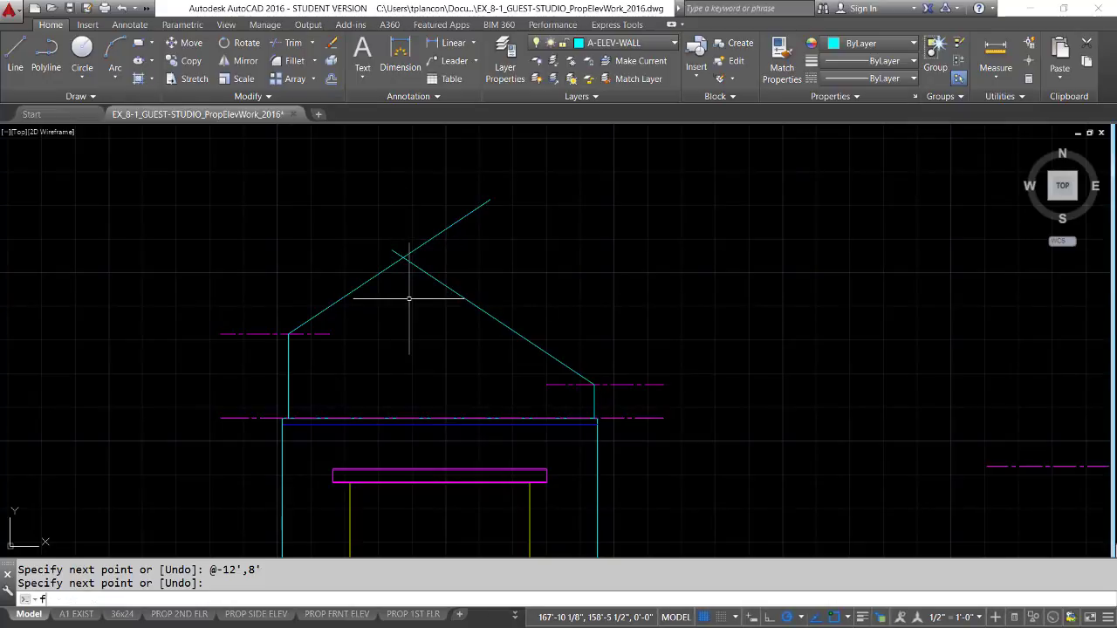
key(Return)
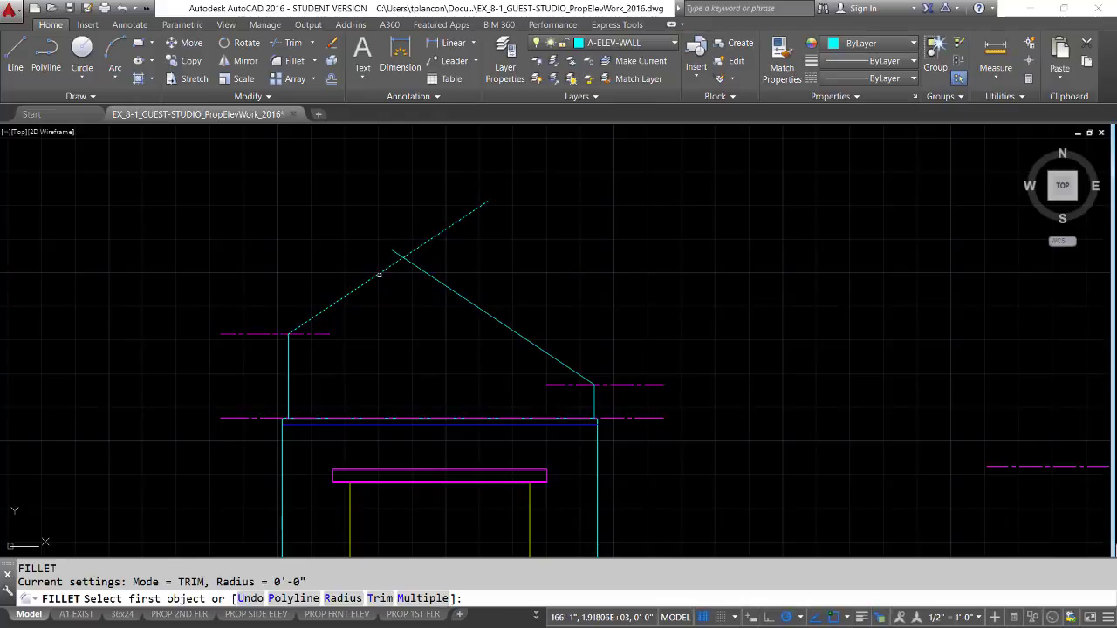
click(379, 276)
click(489, 314)
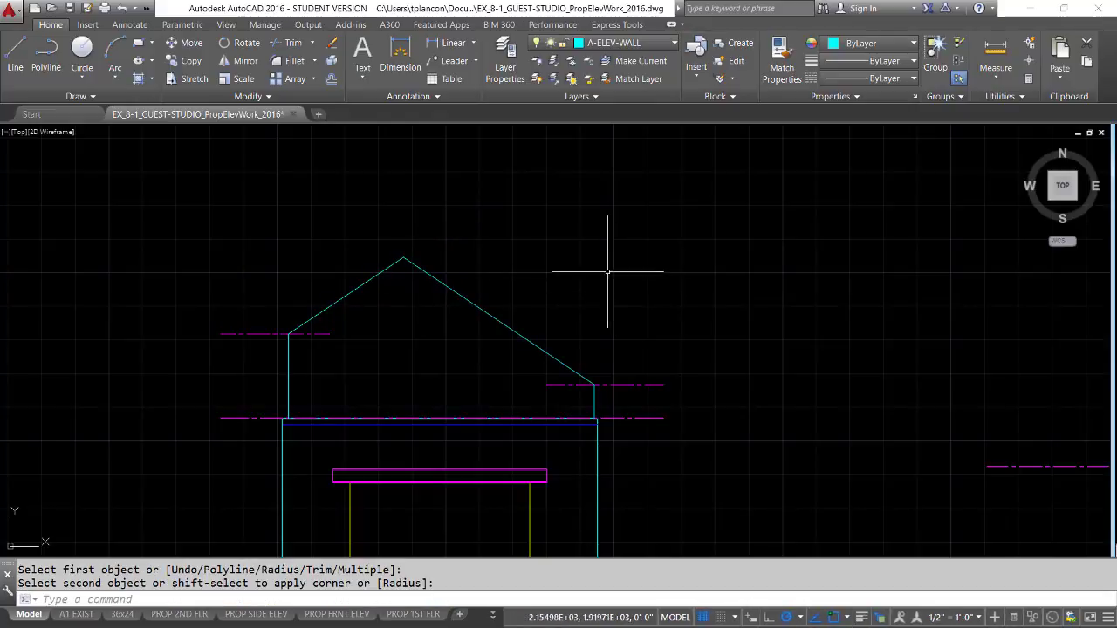
key(space)
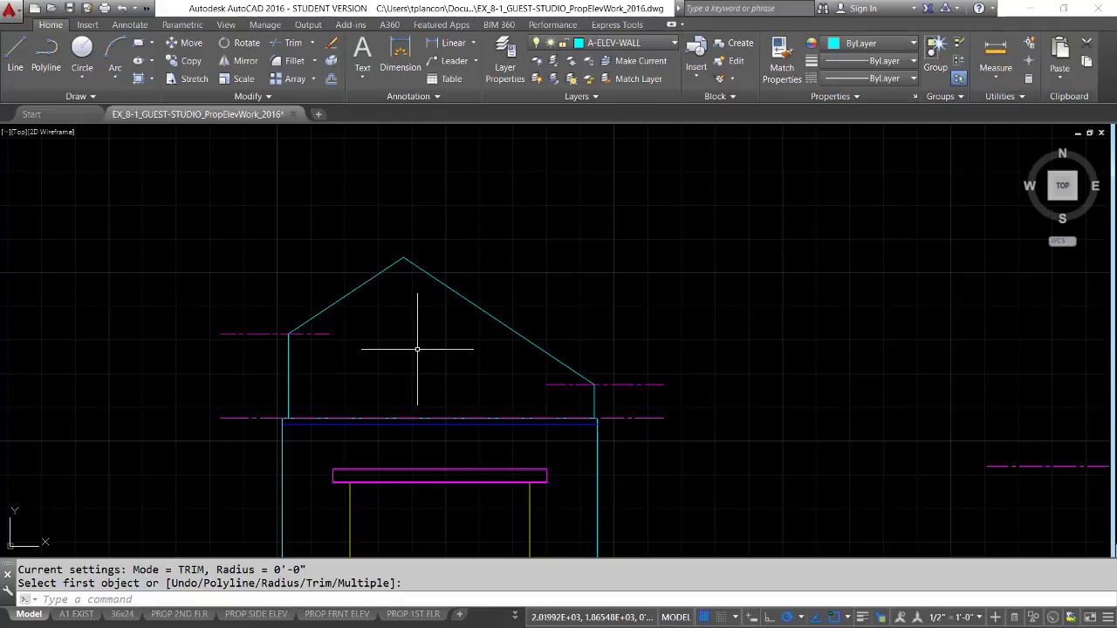
Step: Offset the taller wing's left and right roof slope lines 12 inches upward and outward for the roof thickness
text(o)
key(space)
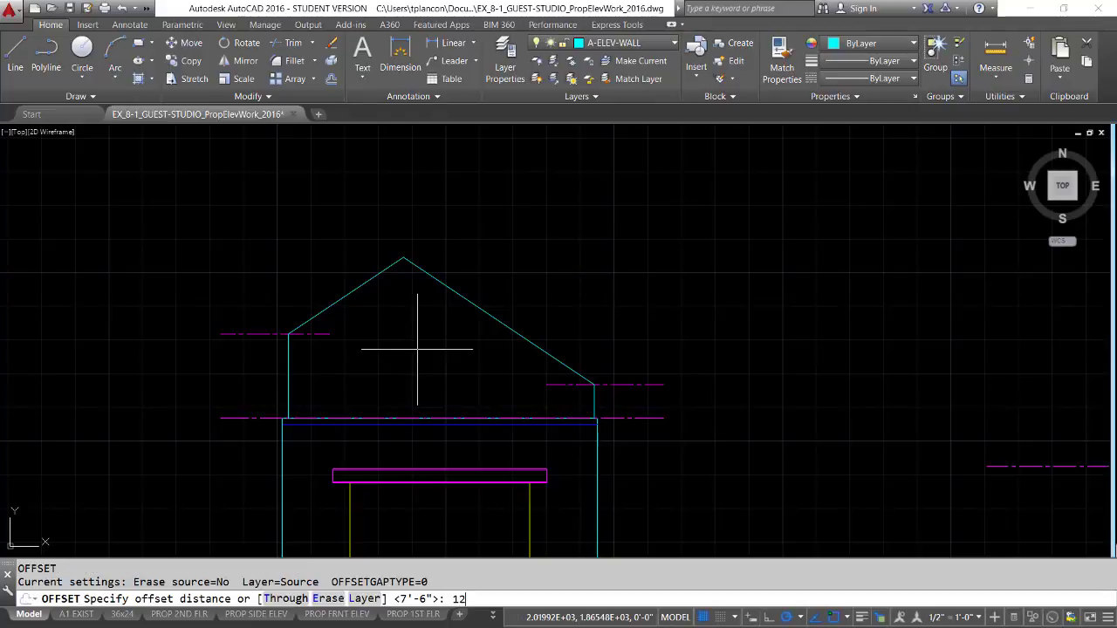
key(Return)
click(357, 288)
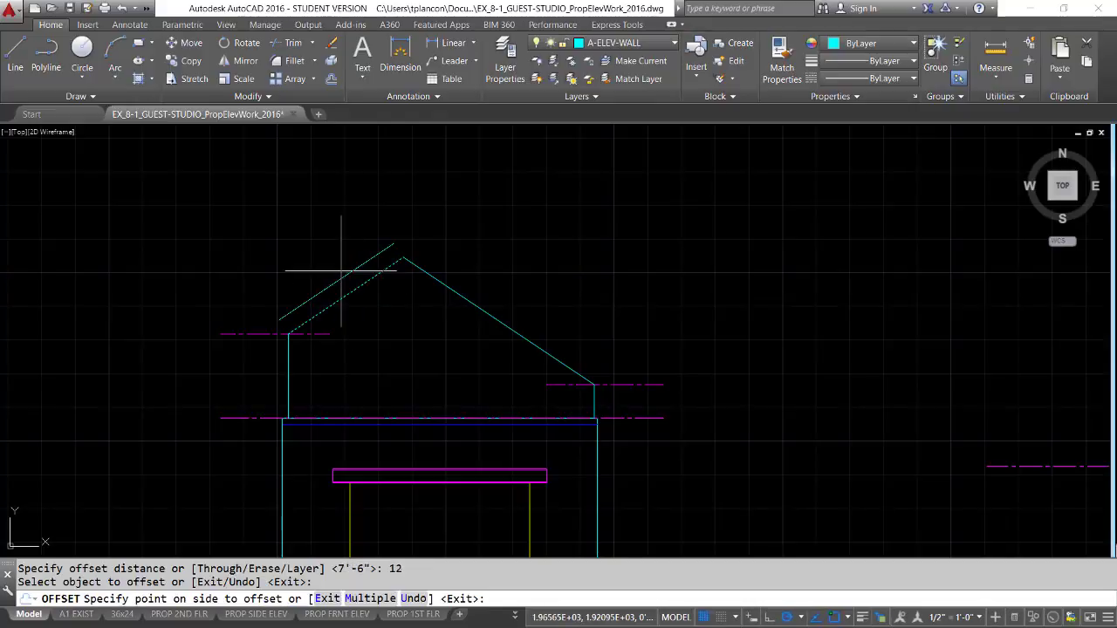
click(341, 270)
click(465, 300)
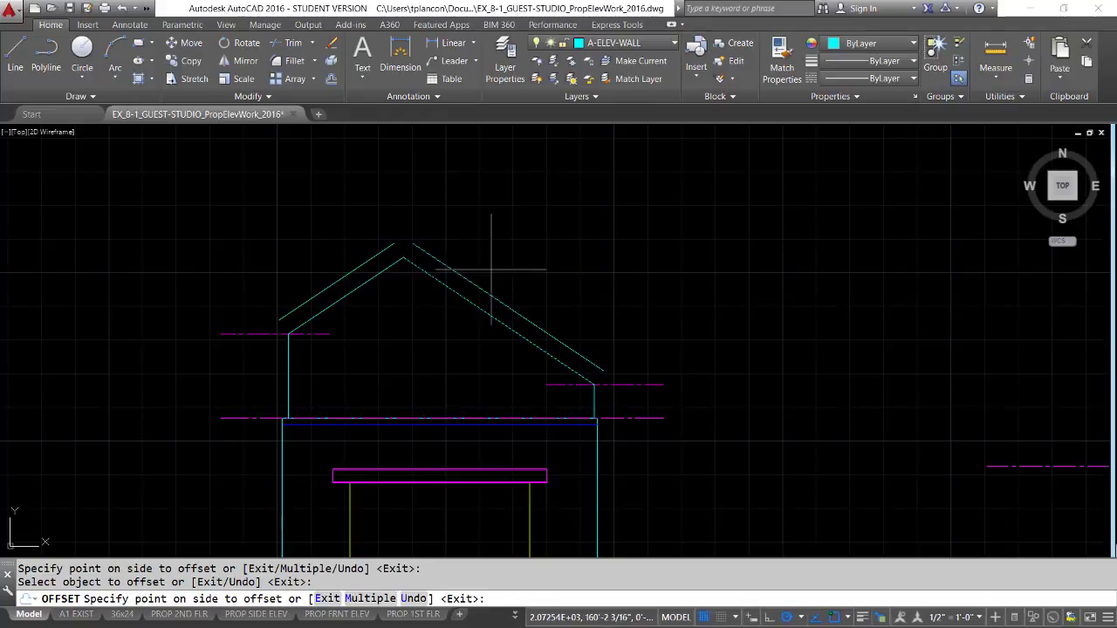
click(492, 270)
key(Return)
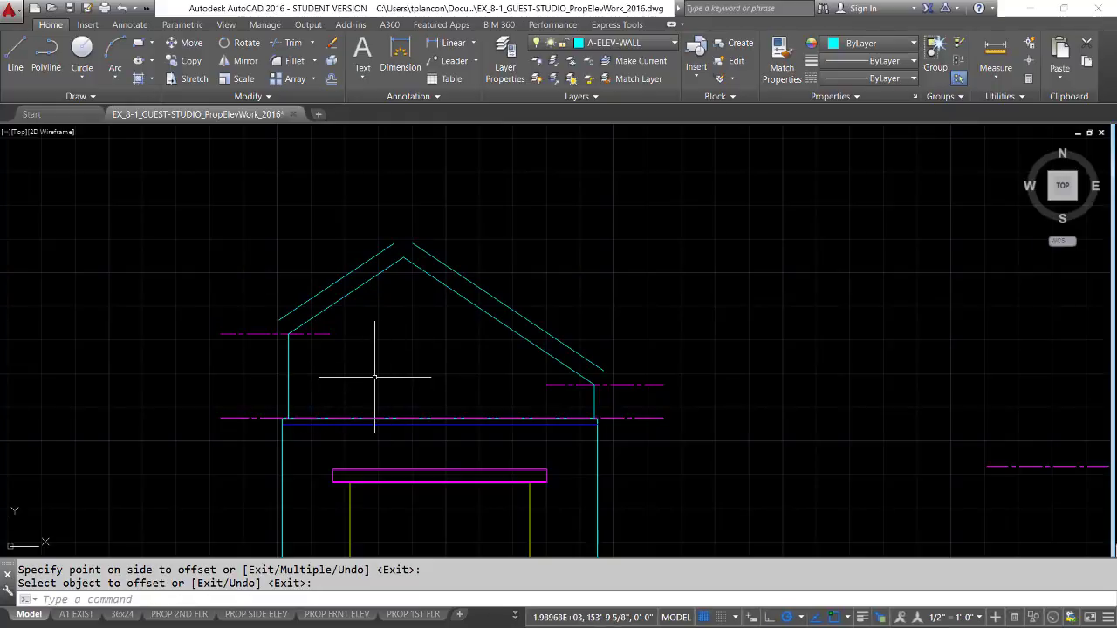
Step: Offset the taller wing's upper left and right wall lines 16 inches outward to mark the roof overhangs
text(o)
key(Return)
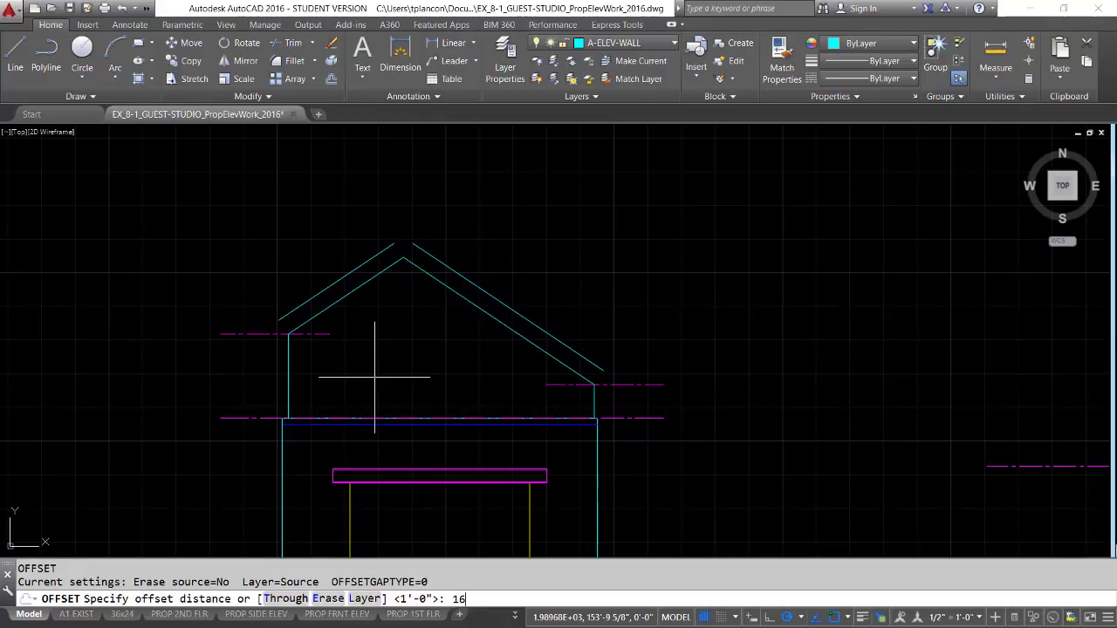
key(Return)
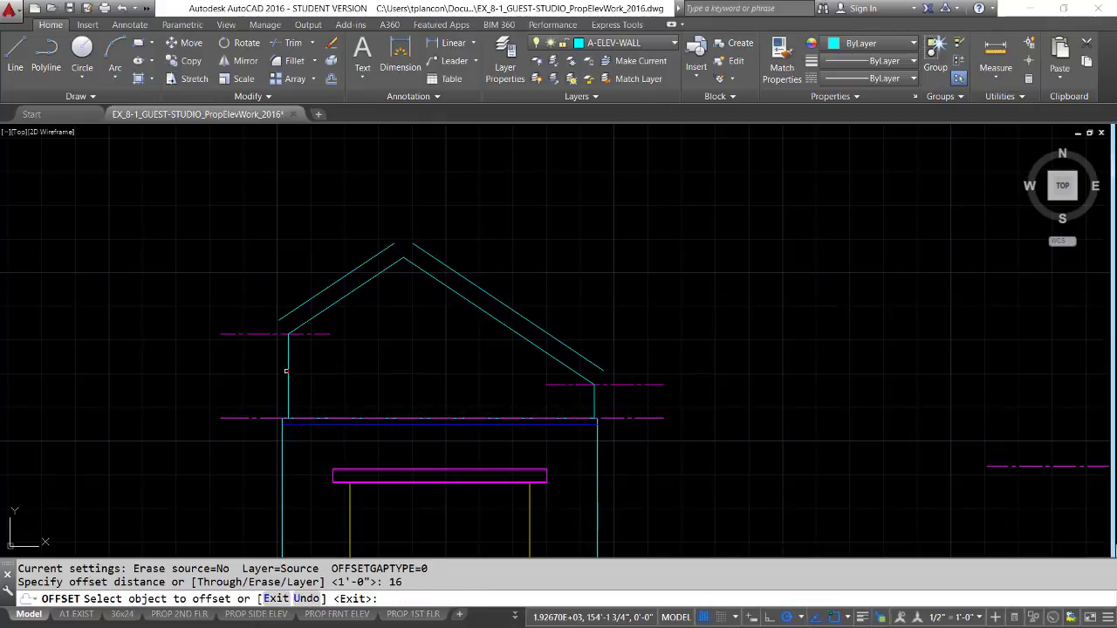
click(288, 371)
click(221, 374)
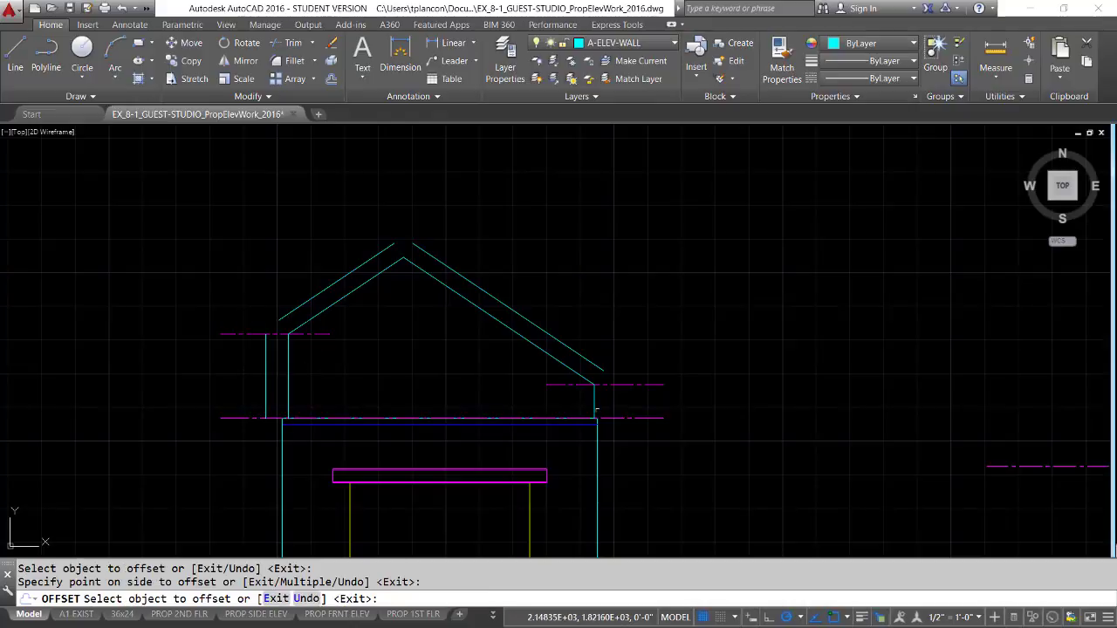
click(594, 402)
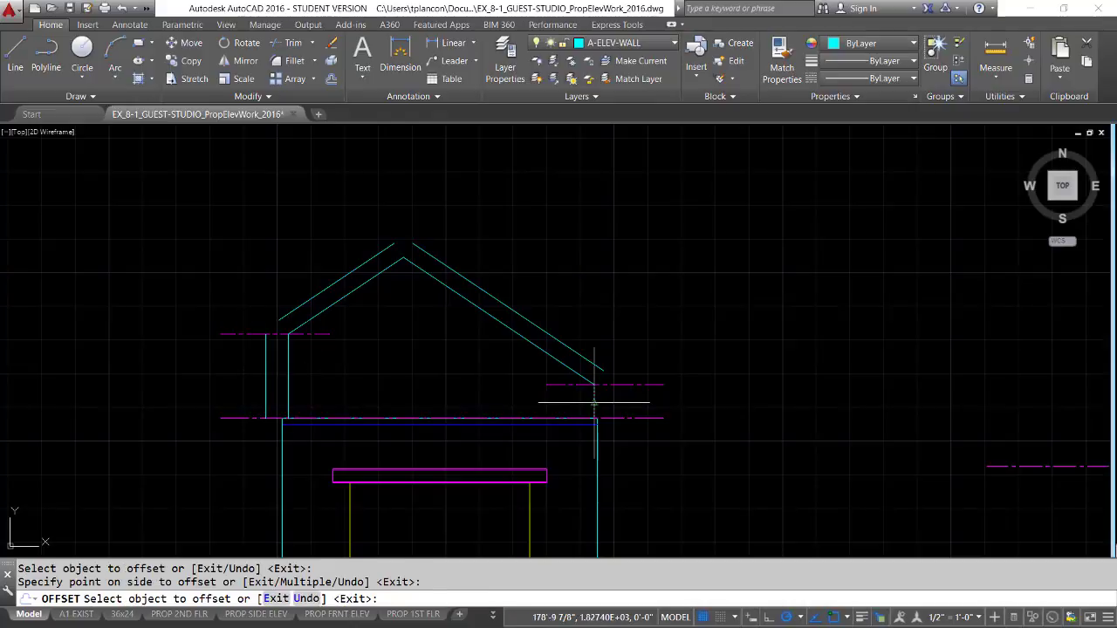
click(636, 402)
key(Return)
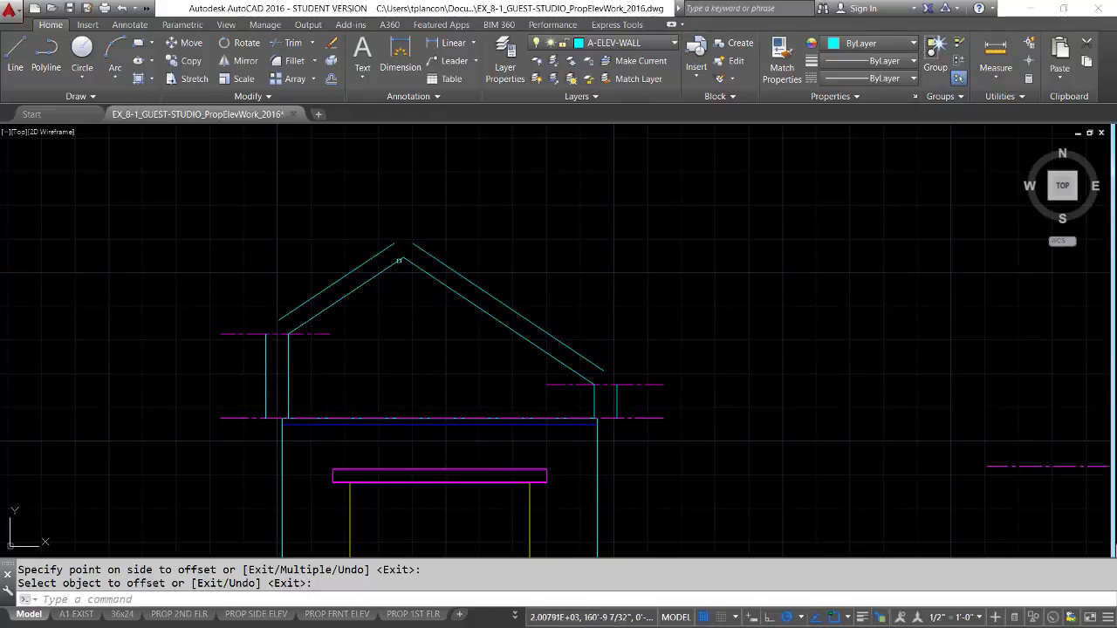
Step: Fillet the taller wing's two outer roof slope lines with a zero radius so they meet at the ridge
text(f)
key(Return)
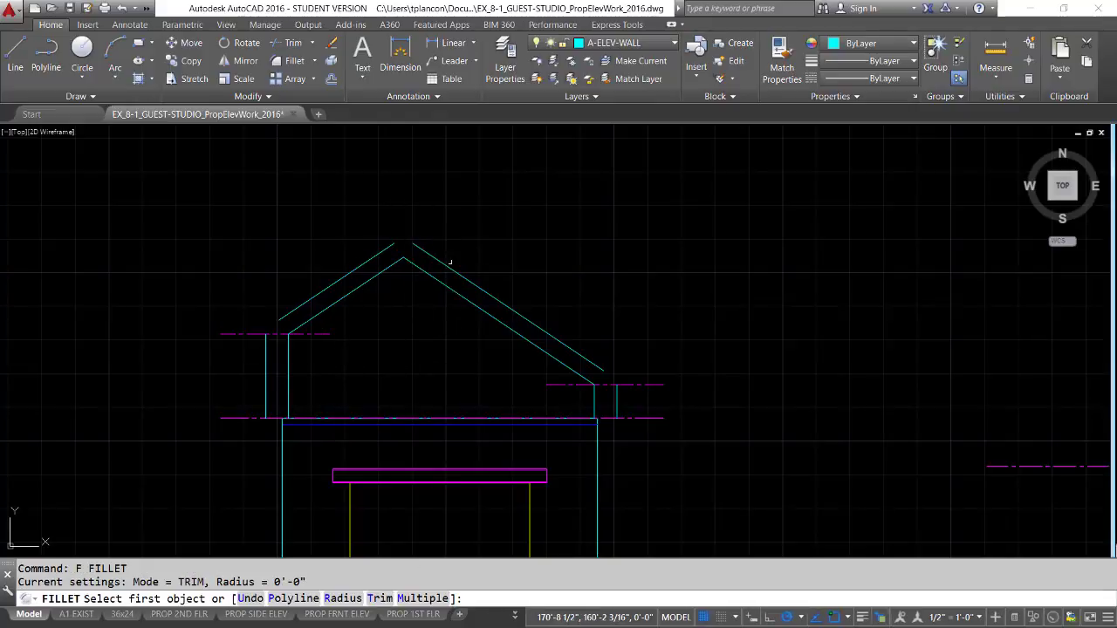
click(368, 256)
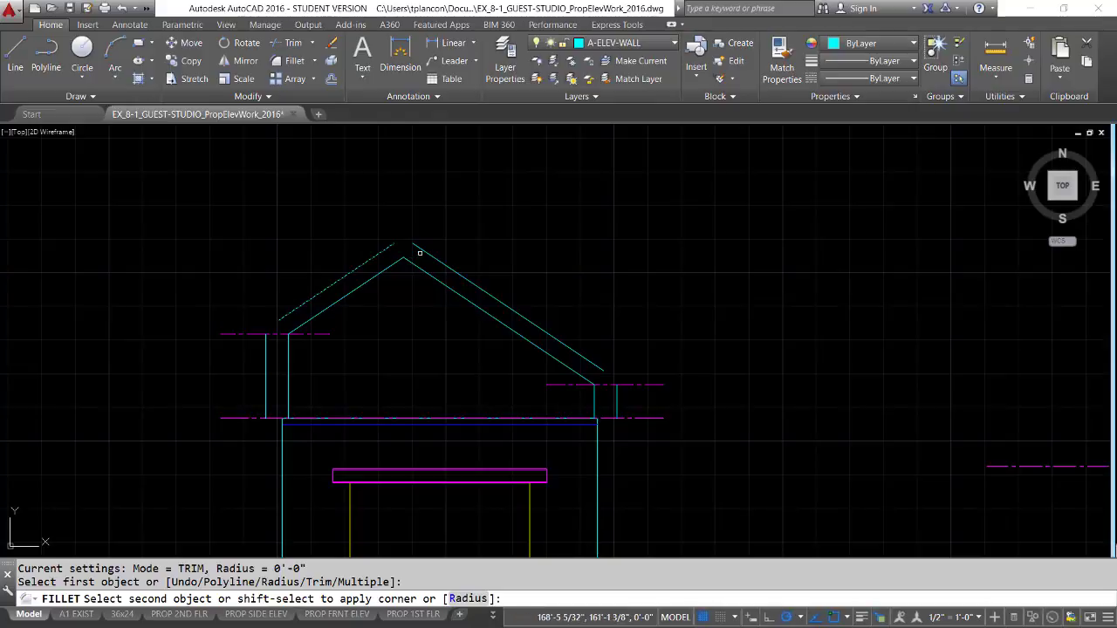
click(424, 252)
Step: Fillet the left overhang line with the outer and inner left roof slopes at zero radius to close the left eave
key(Return)
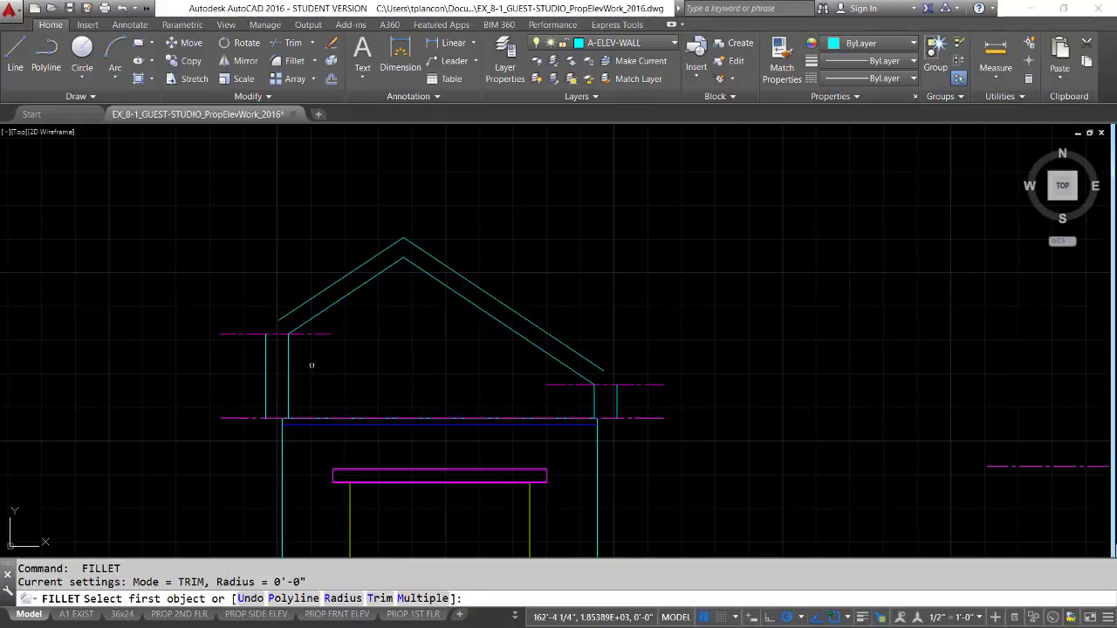
scroll(311, 365, up, 5)
middle_drag(293, 311, 529, 387)
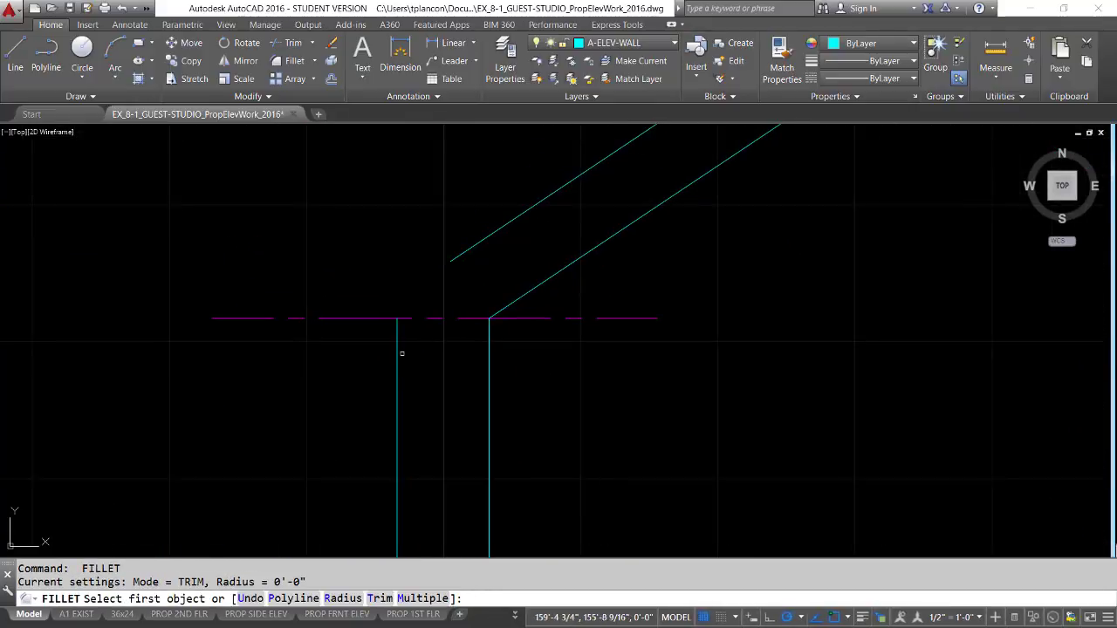
click(398, 344)
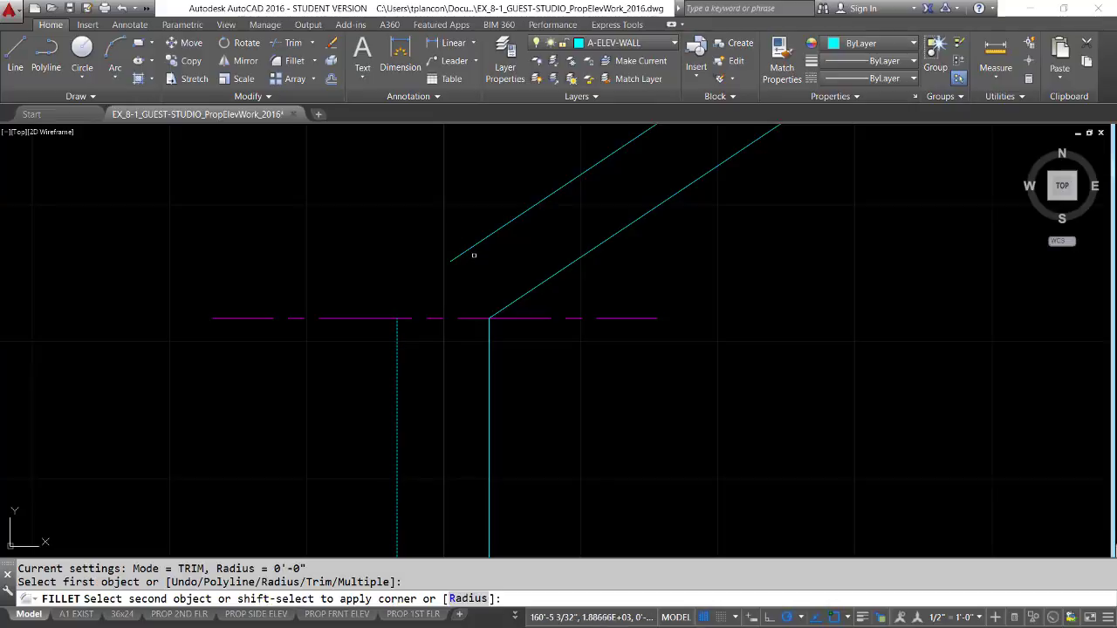
click(474, 255)
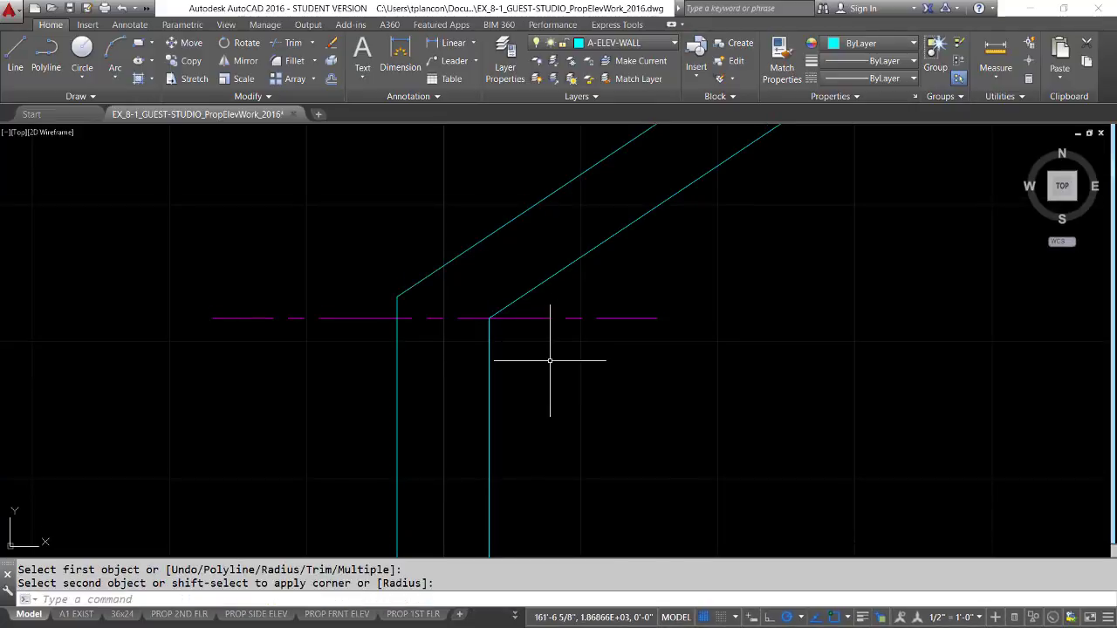
key(Return)
click(533, 292)
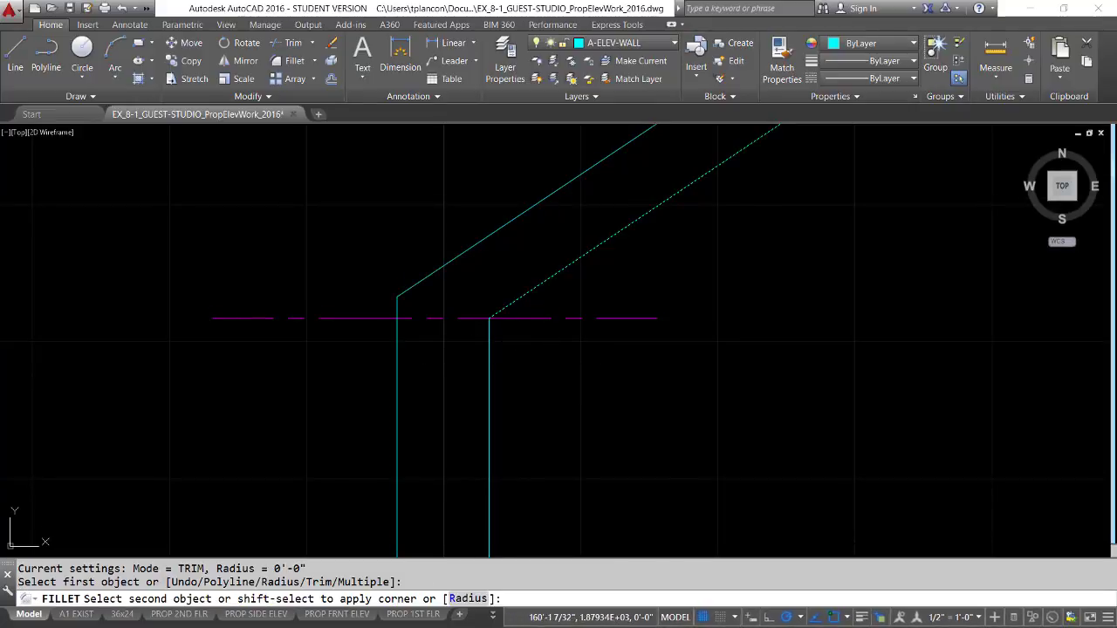
click(398, 306)
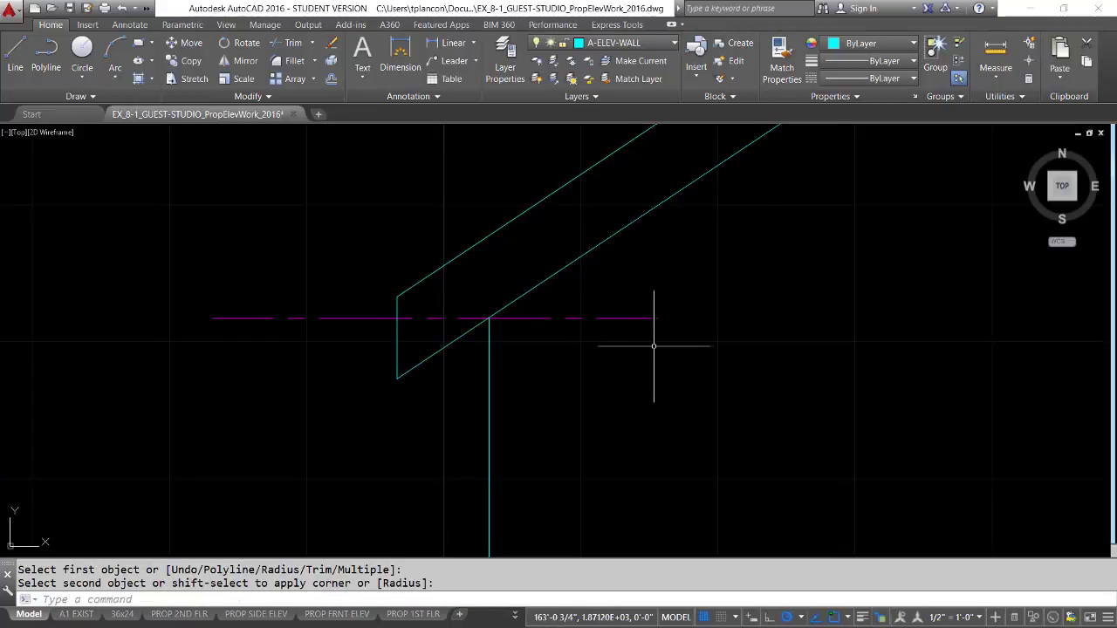
middle_drag(653, 346, 232, 355)
middle_drag(719, 378, 230, 308)
middle_drag(541, 419, 258, 240)
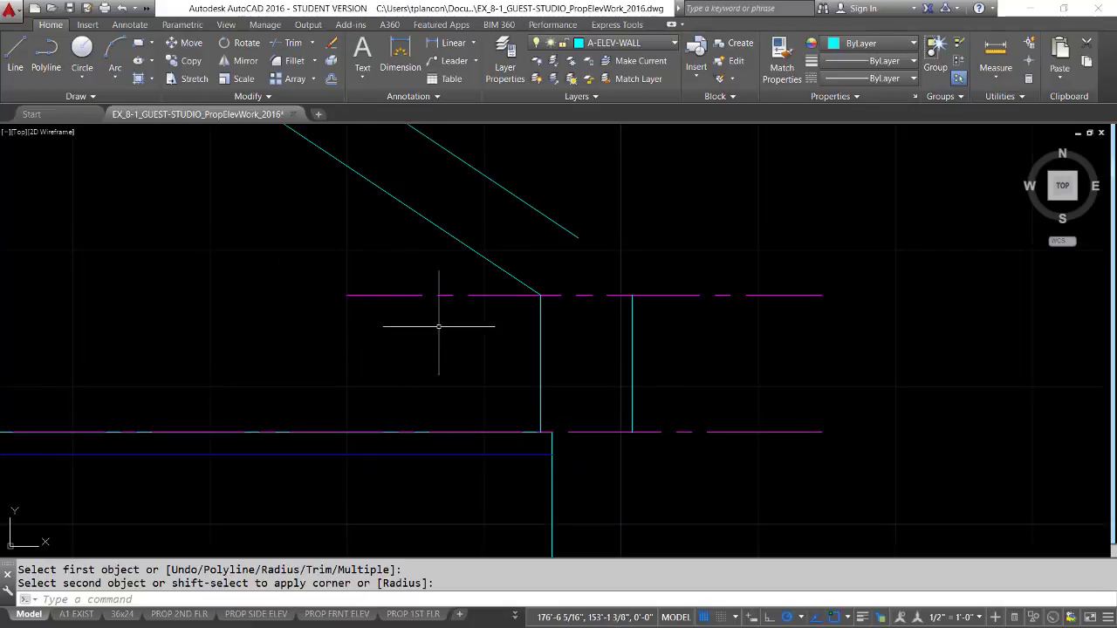
click(507, 364)
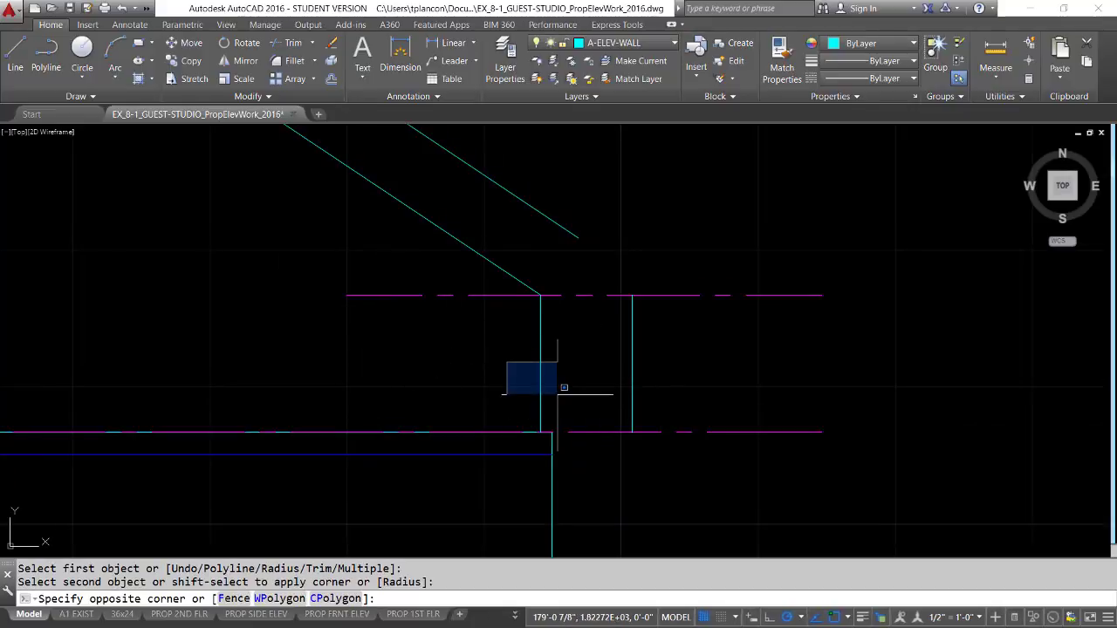
text(f)
key(Return)
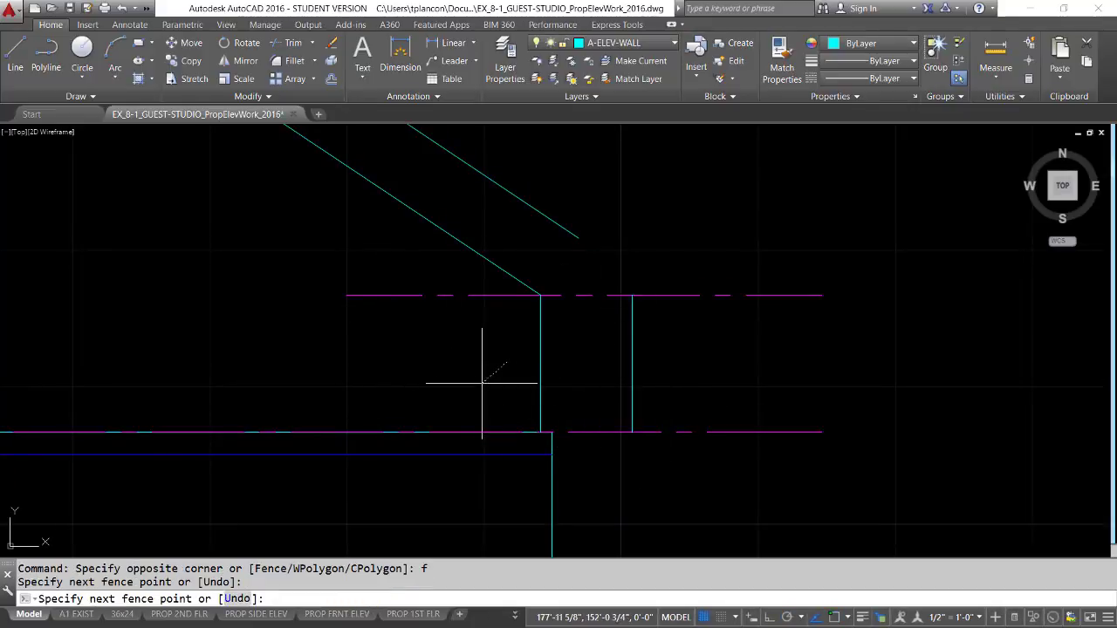
key(Escape)
Step: Fillet the right overhang line with the outer and inner right roof slopes at zero radius to close the right eave
text(f)
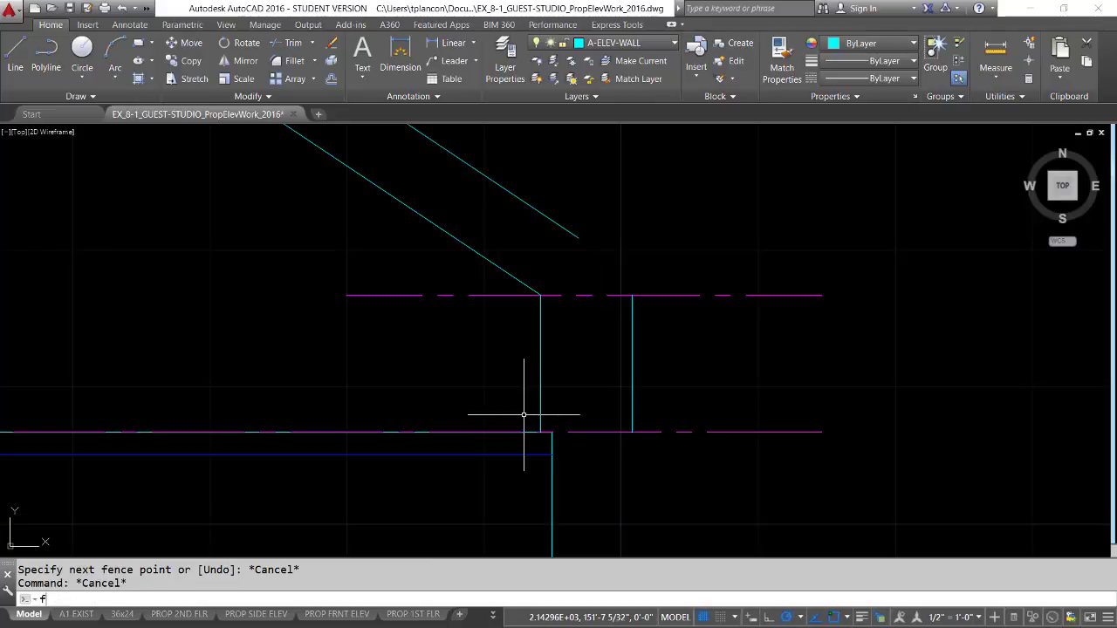
key(Return)
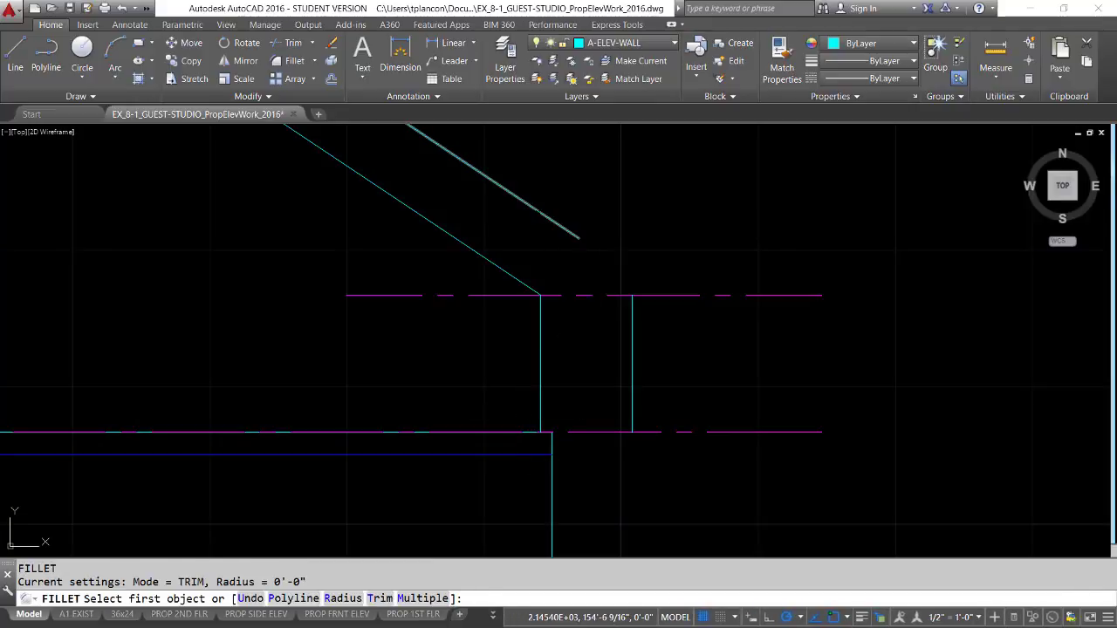
click(540, 213)
click(630, 332)
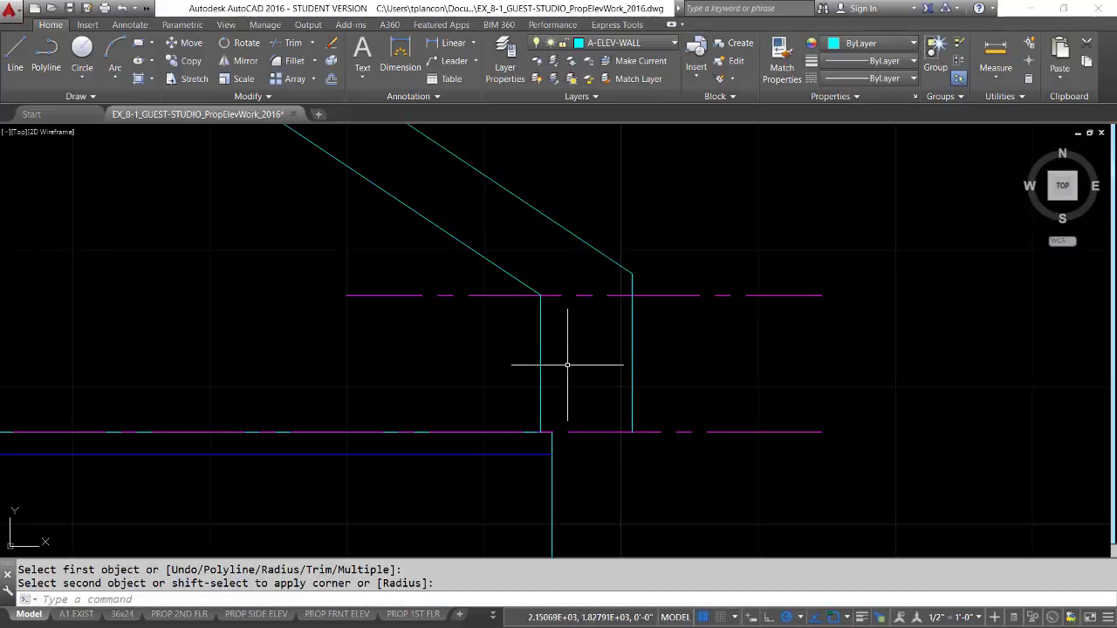
key(Return)
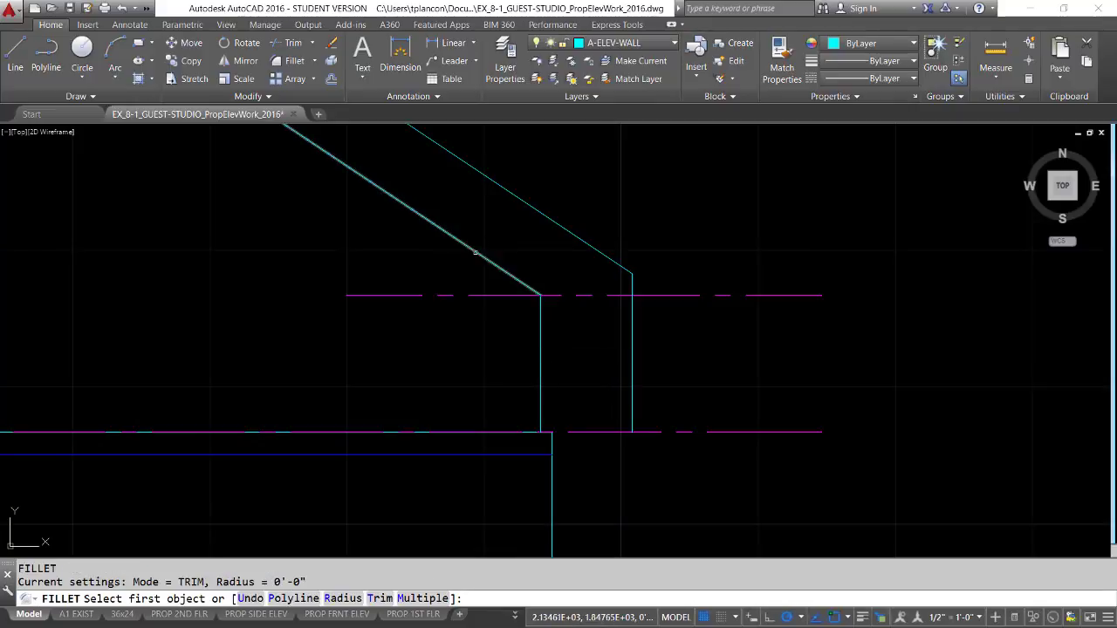
click(476, 253)
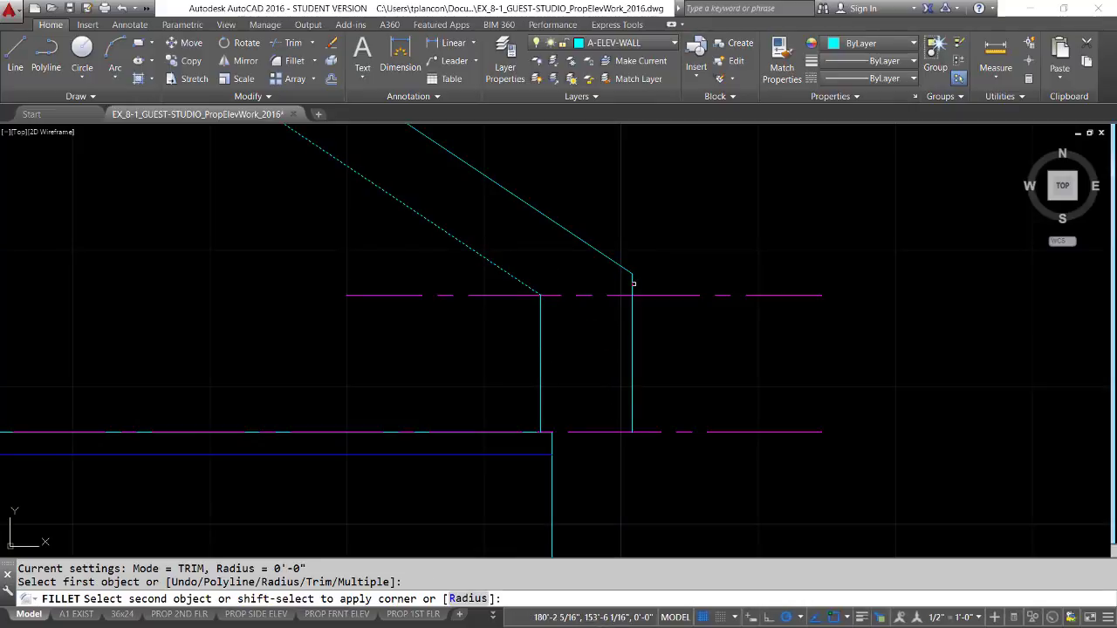
click(631, 283)
Step: Offset the lower wing's left and right outer wall lines 4 inches inward
scroll(690, 297, down, 5)
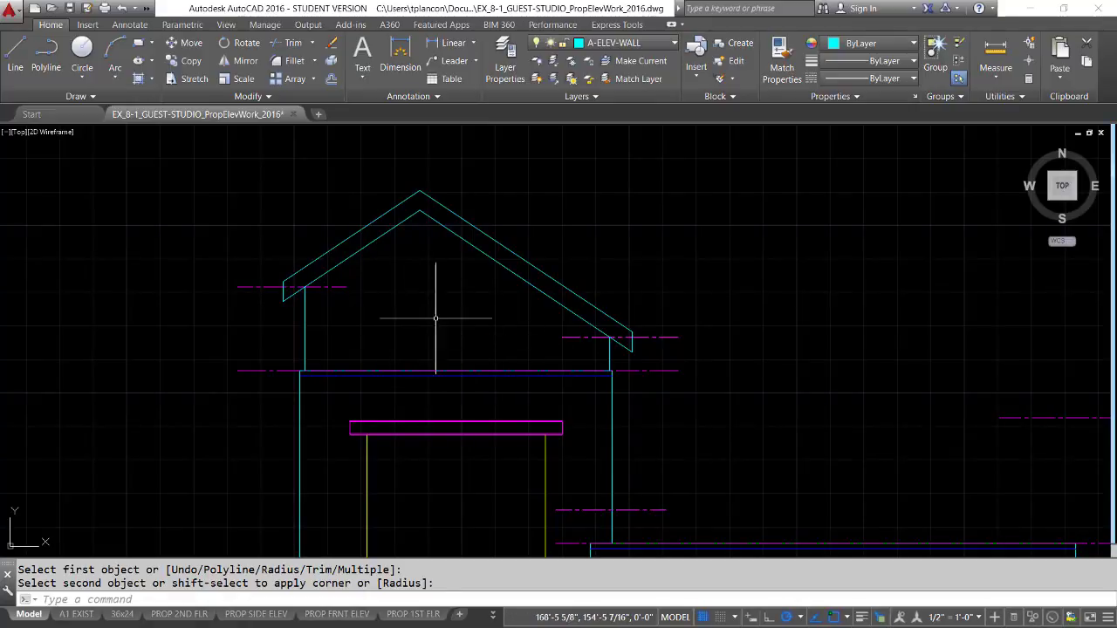
middle_drag(427, 309, 318, 296)
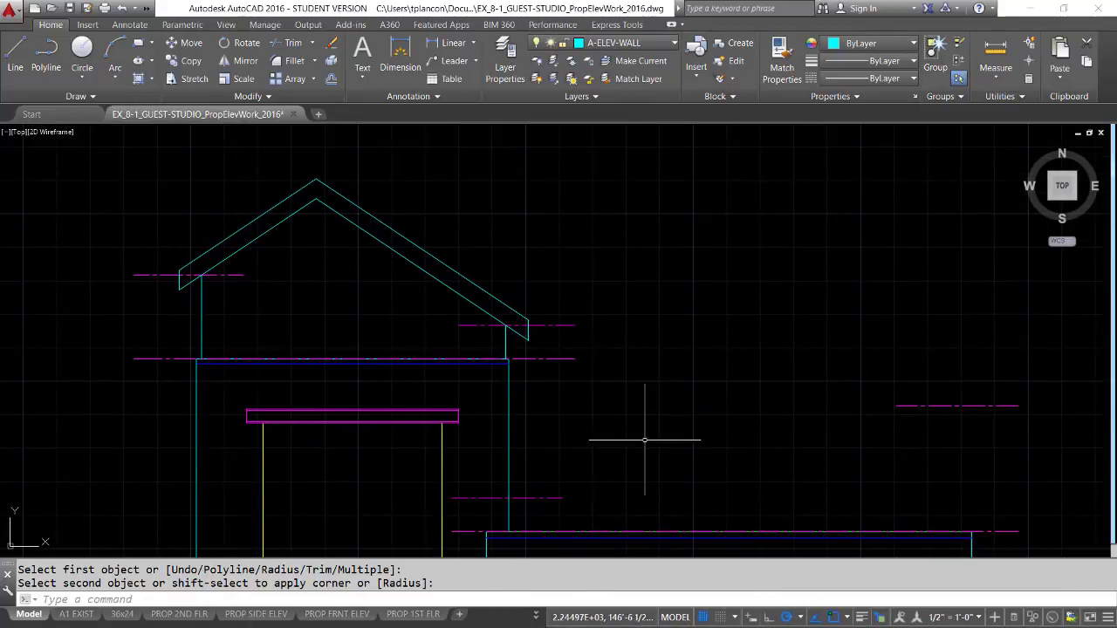
mouse_move(648, 404)
middle_down()
mouse_move(571, 262)
mouse_move(567, 287)
mouse_move(498, 324)
mouse_move(529, 323)
middle_up()
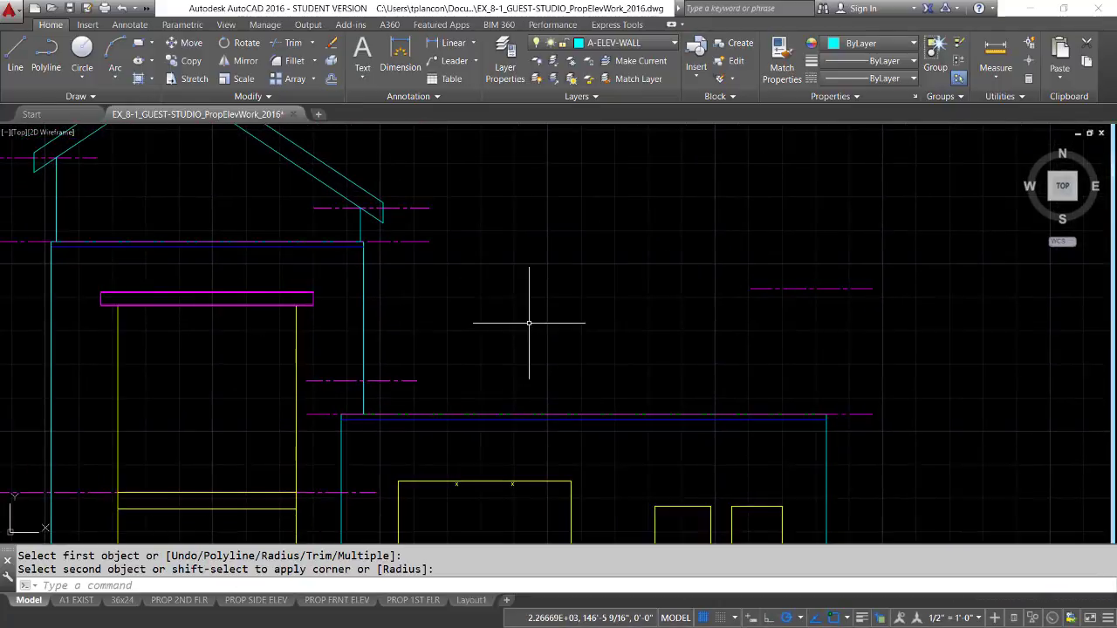
scroll(529, 322, down, 4)
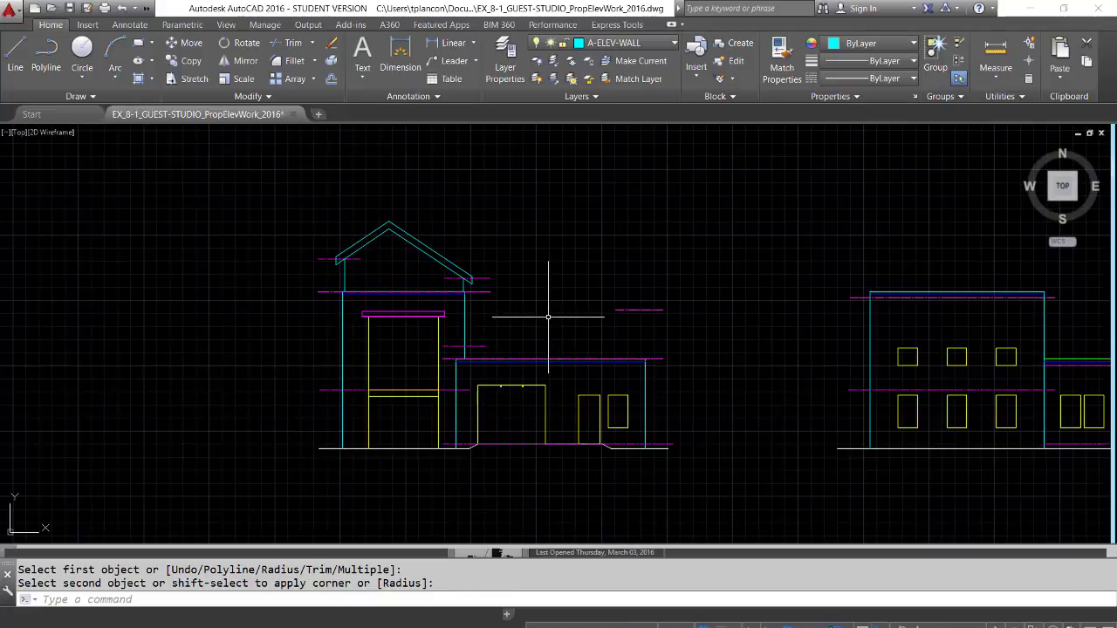
scroll(546, 315, up, 3)
scroll(536, 325, up, 1)
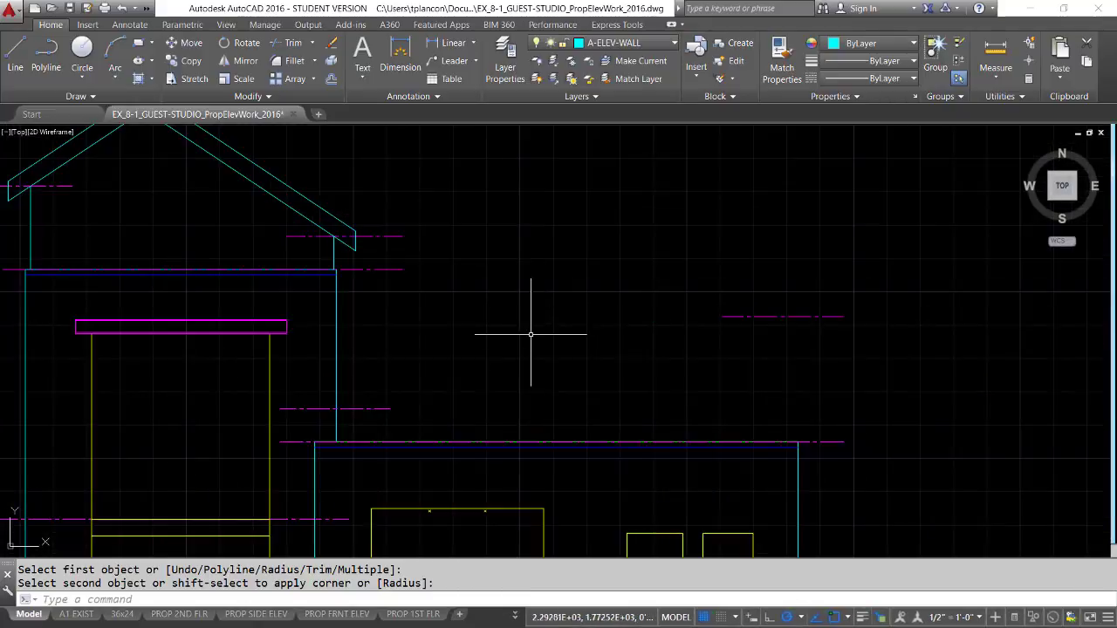
middle_drag(531, 334, 536, 259)
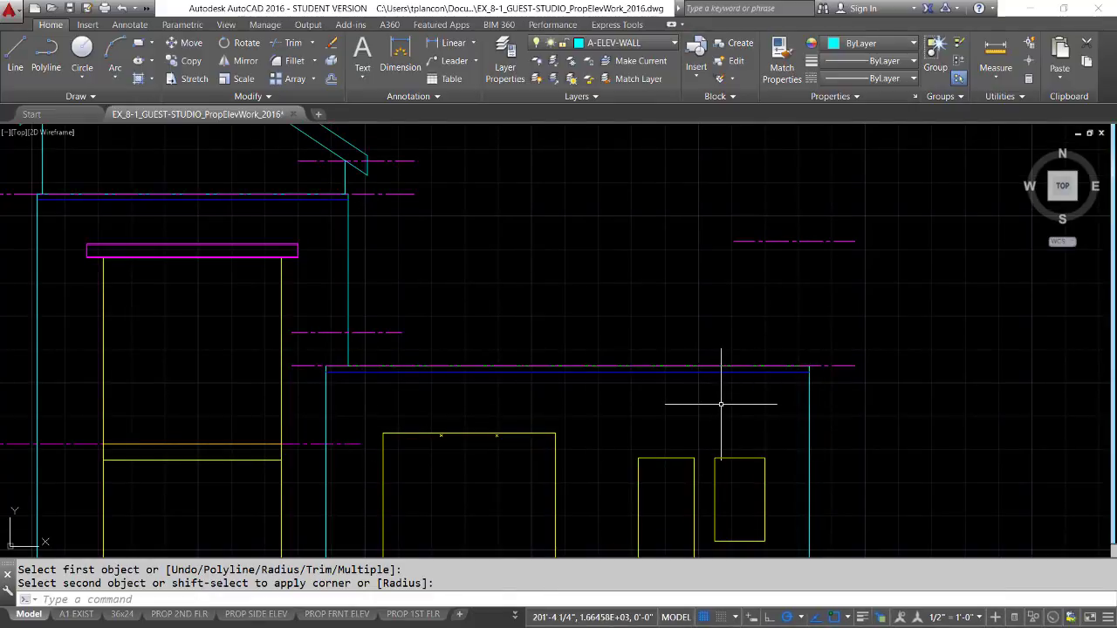
key(Return)
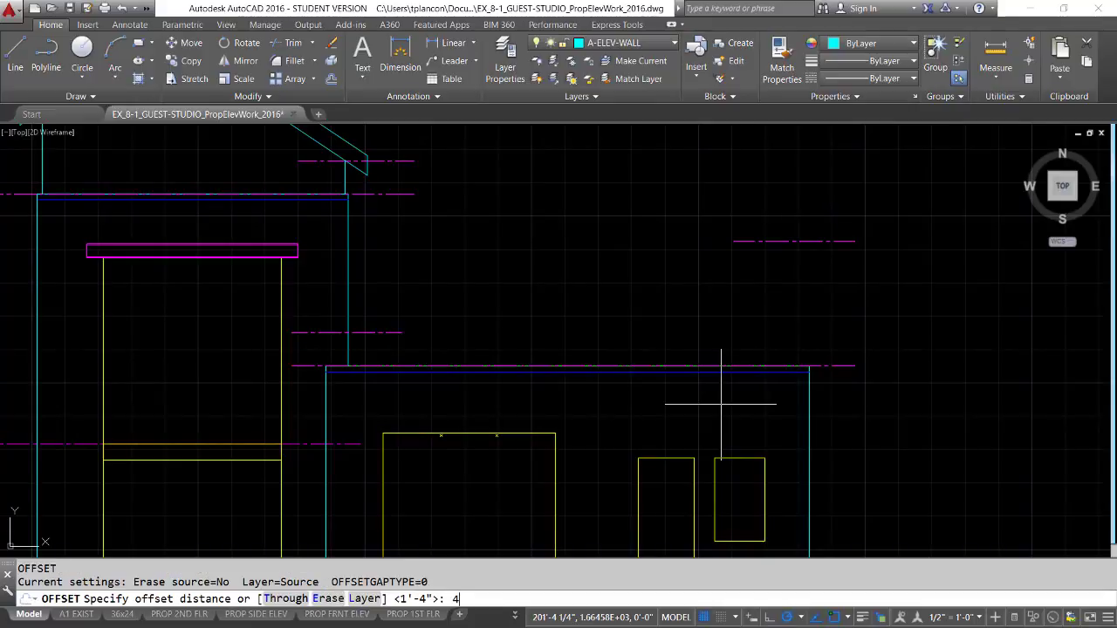
text(4)
key(Return)
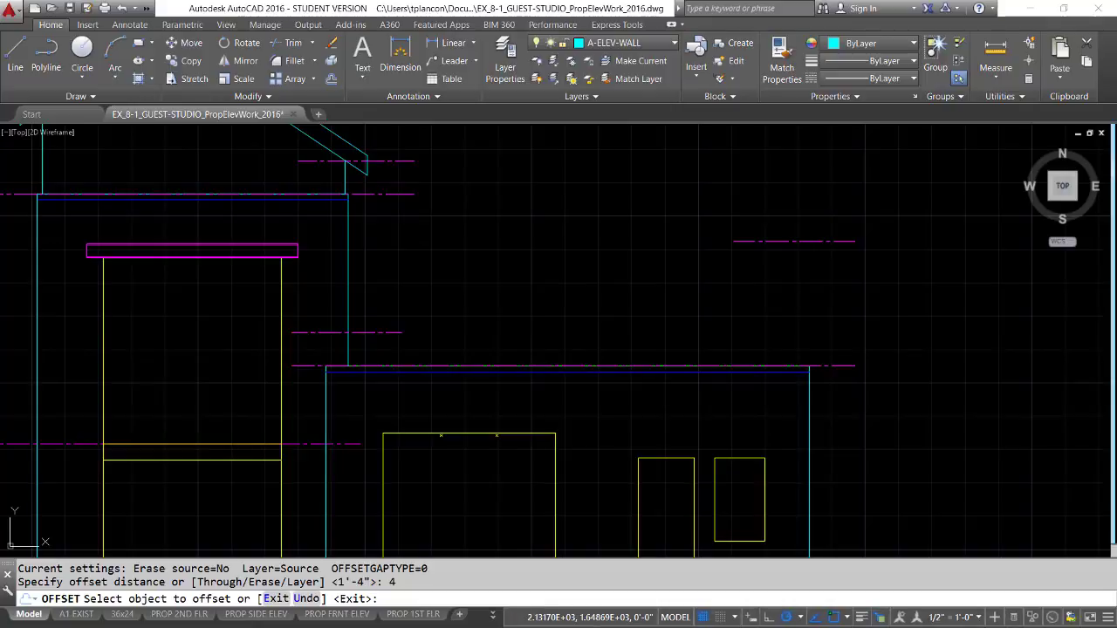
click(327, 427)
click(345, 428)
click(808, 428)
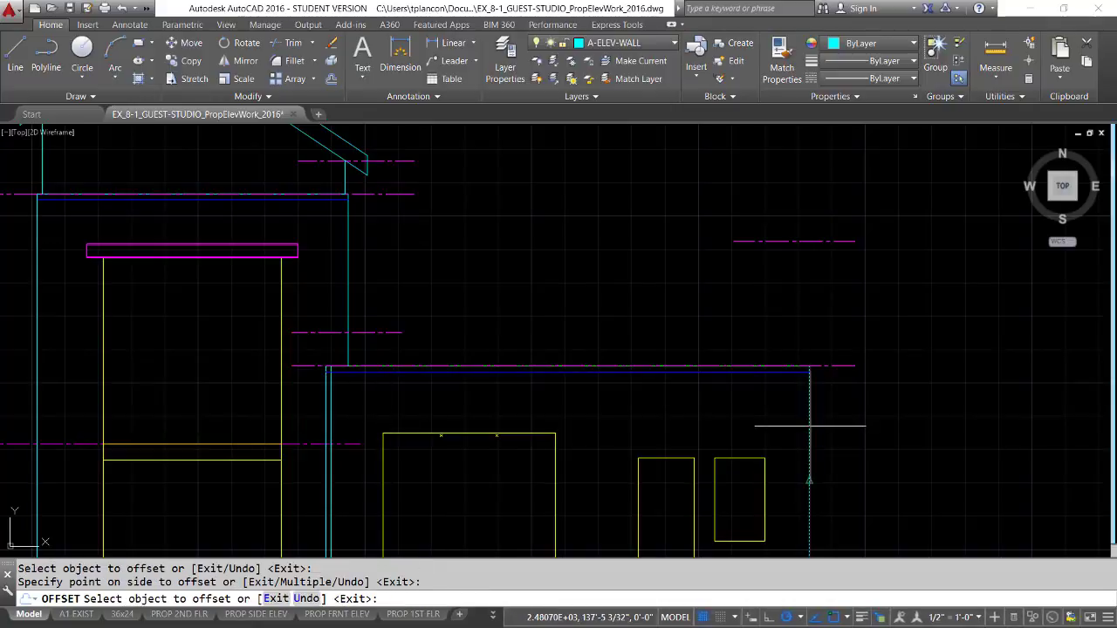
click(743, 426)
key(Return)
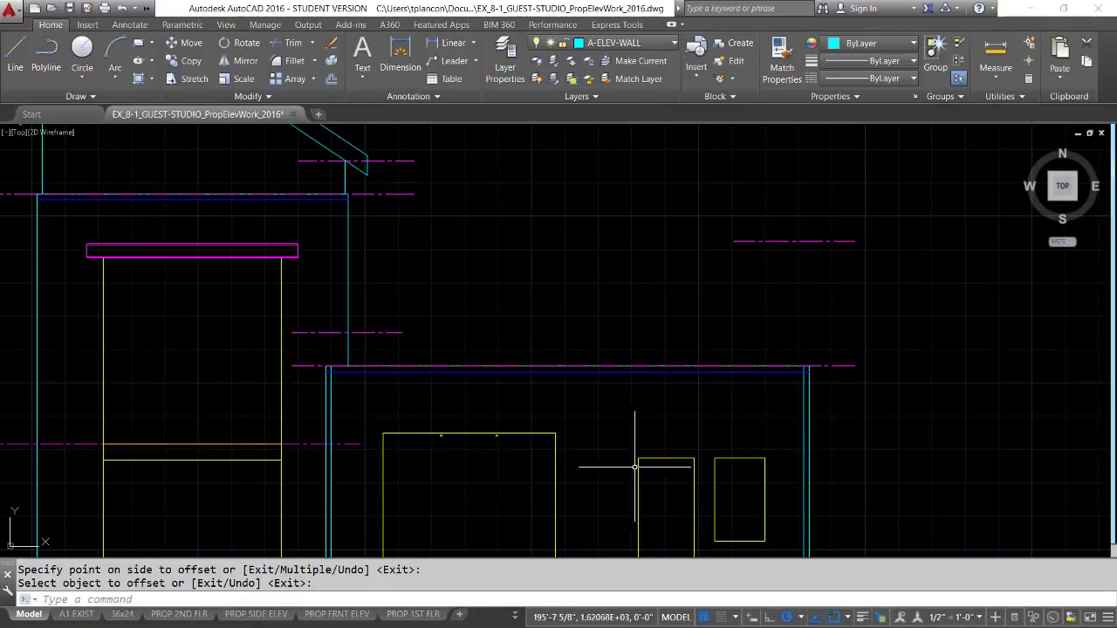
Step: Extend the lower wing's left and right inner wall lines up to the short magenta height lines above each side
text(e)
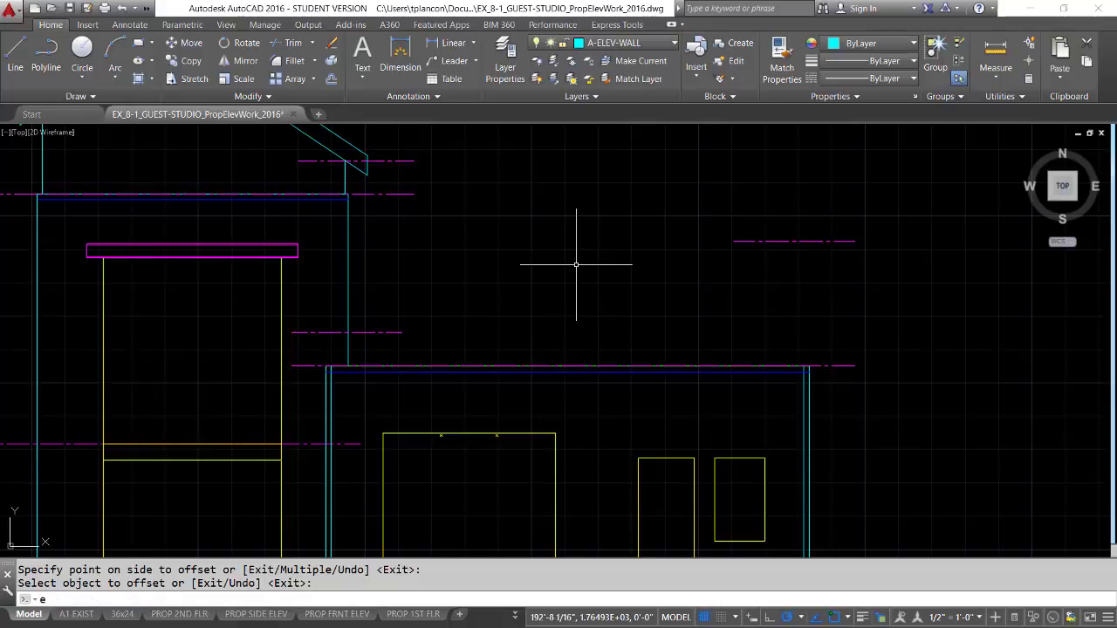
text(x)
key(Return)
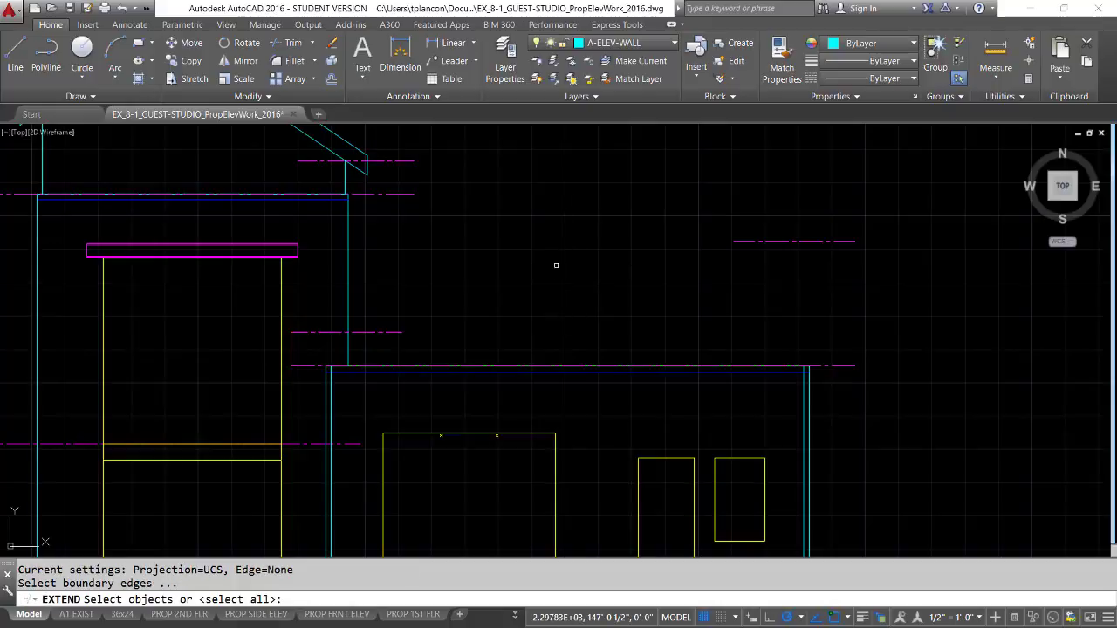
click(361, 332)
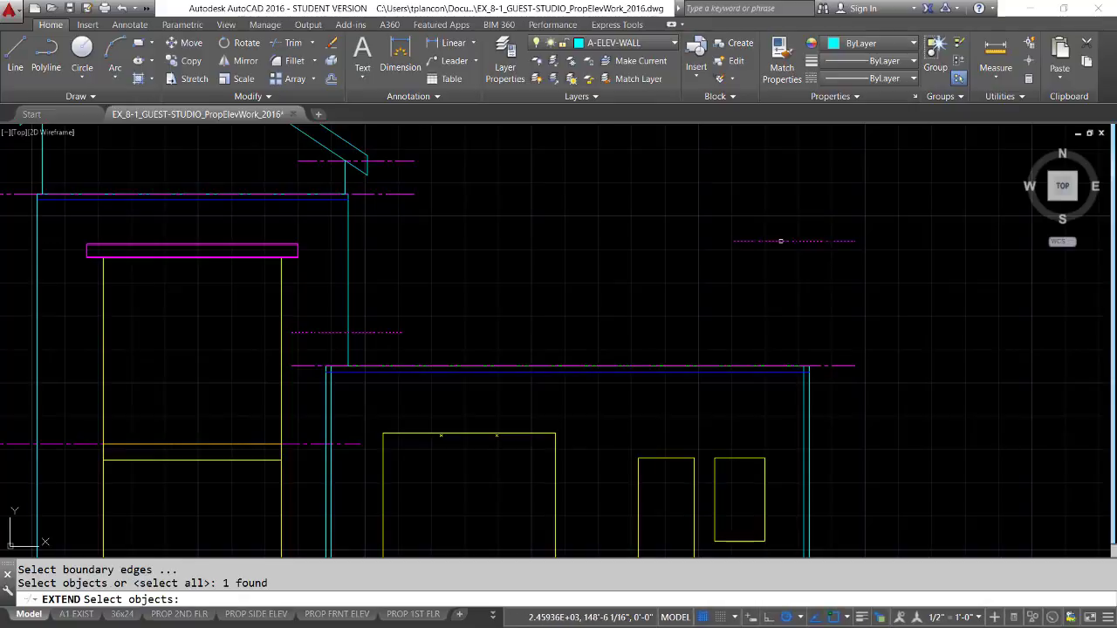
click(781, 241)
key(Return)
click(350, 373)
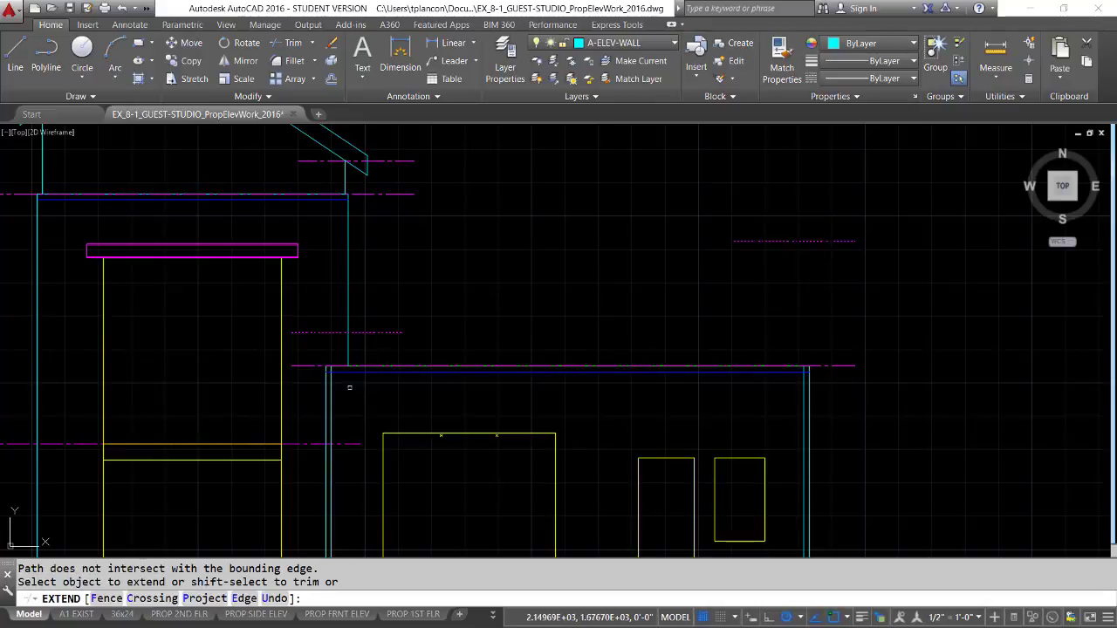
click(331, 379)
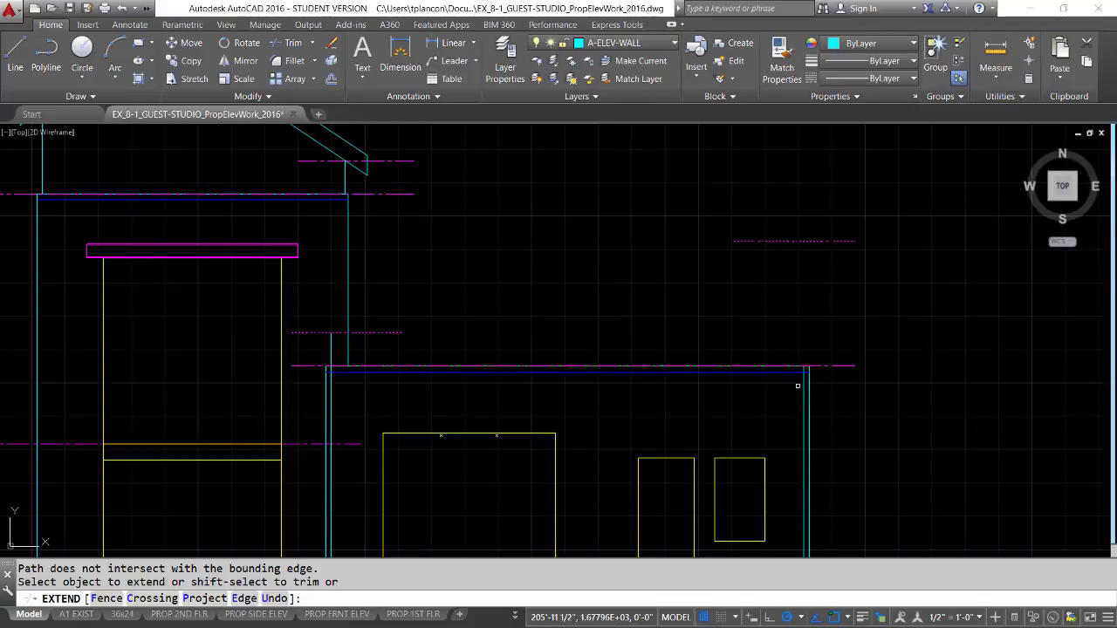
click(802, 380)
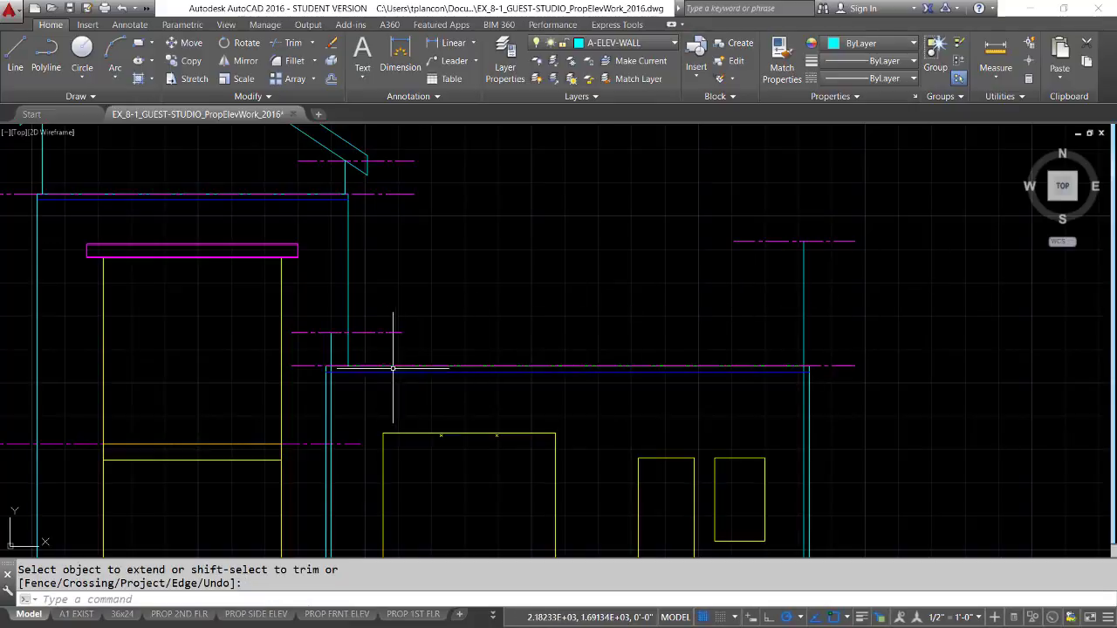
text(tr)
key(Return)
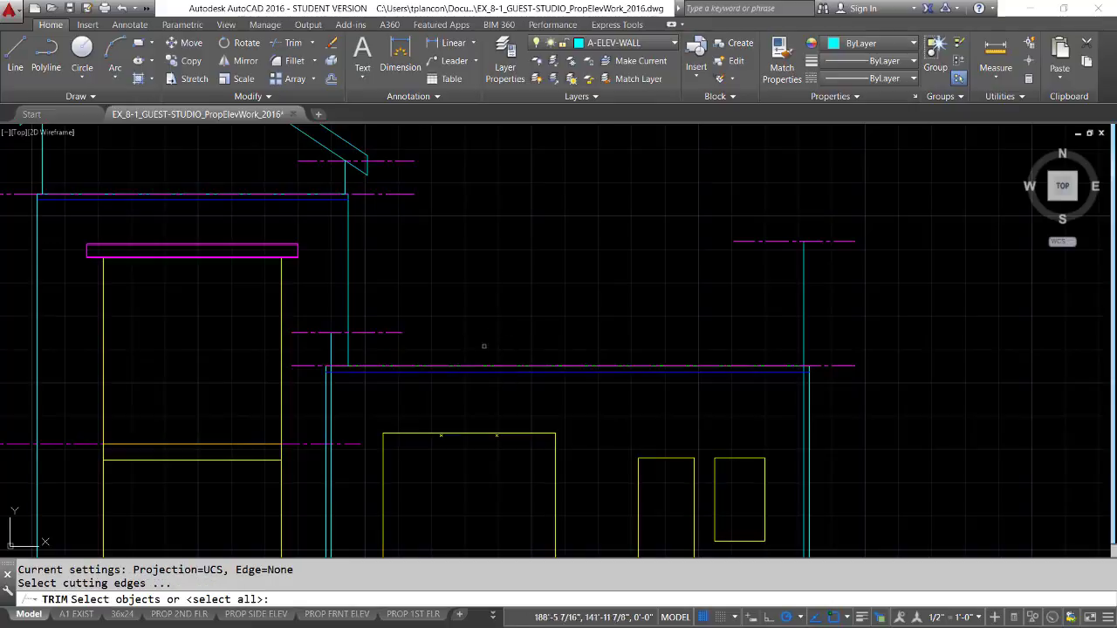
click(445, 367)
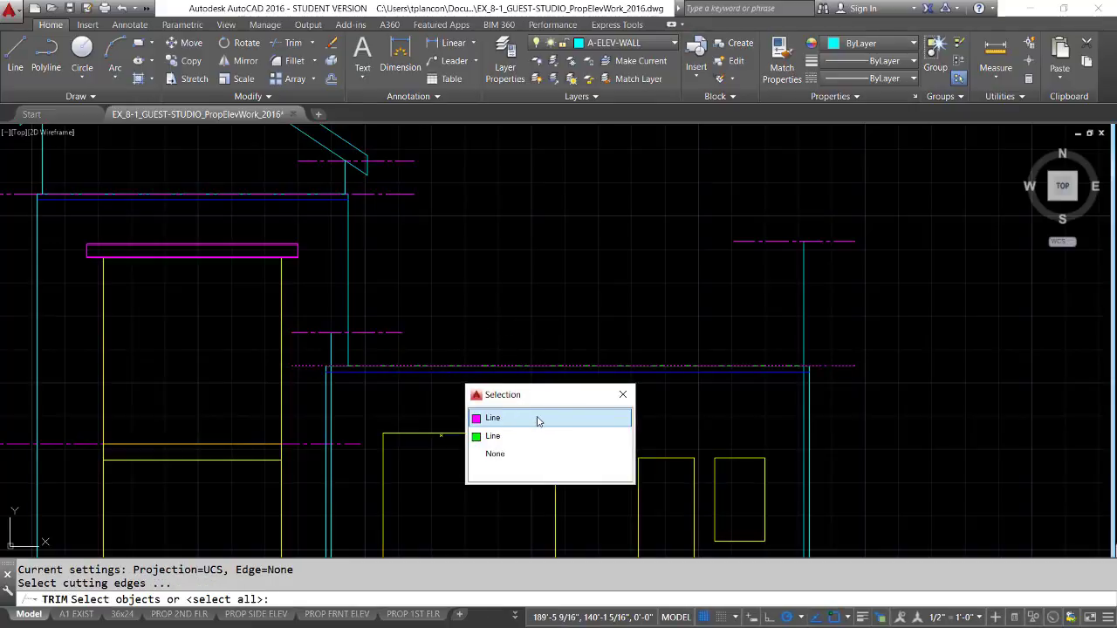
click(492, 439)
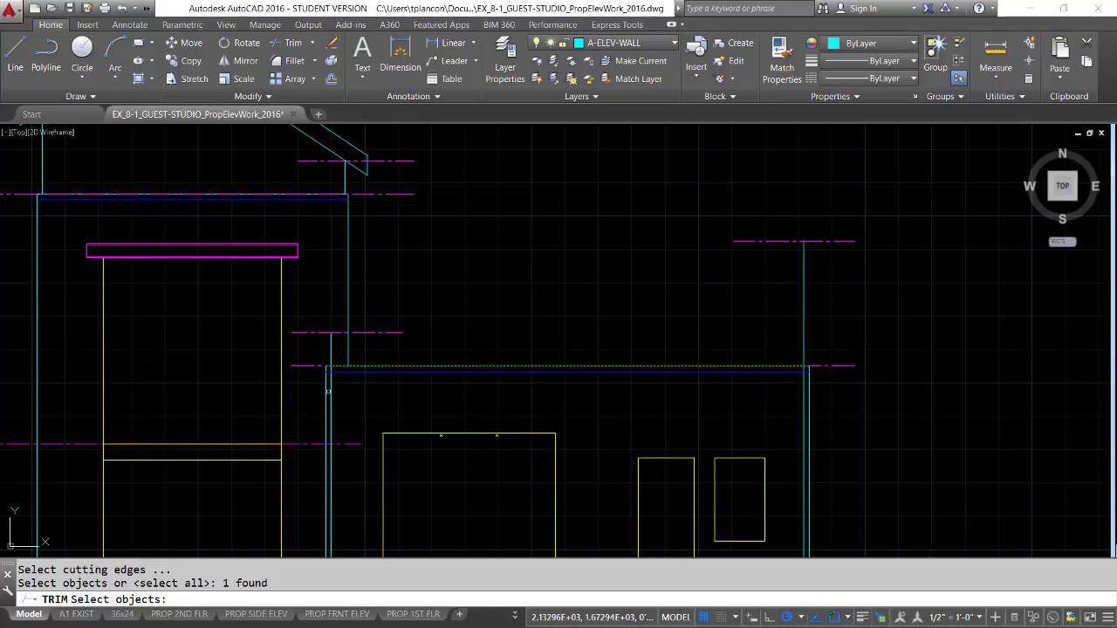
click(334, 393)
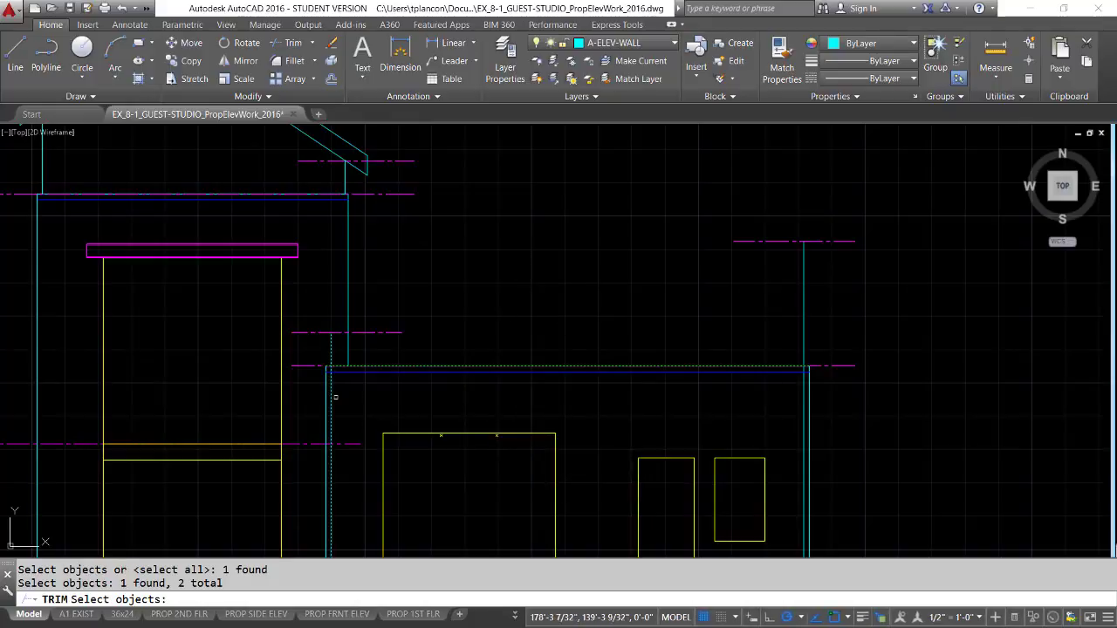
key(Return)
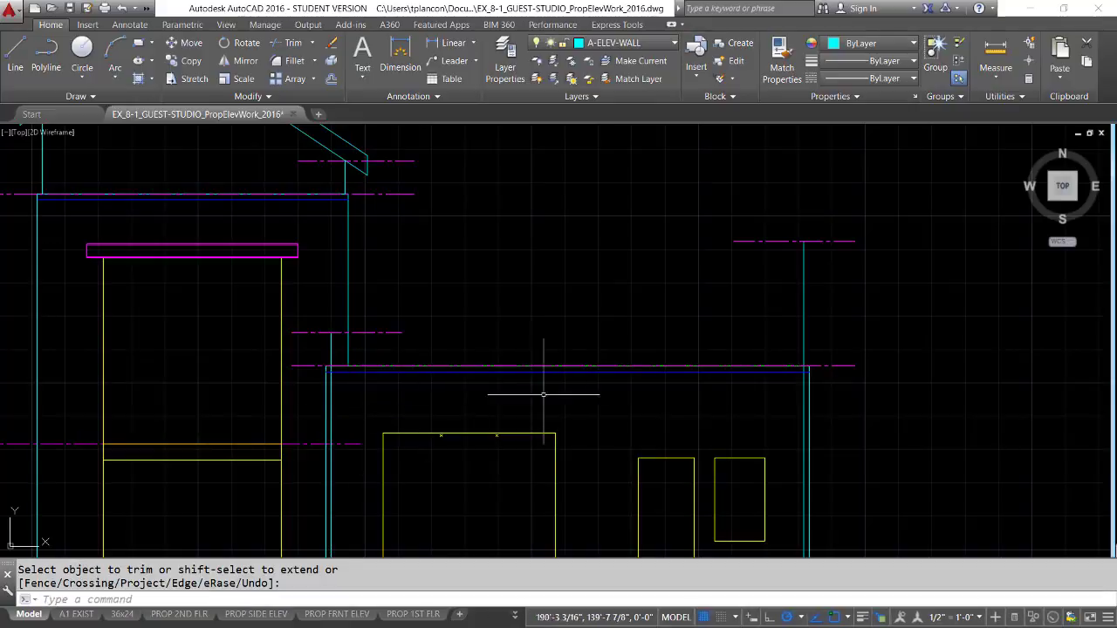
Step: Trim both extended inner wall lines below the green horizontal line along the top of the lower wing's walls
text(tr)
key(Return)
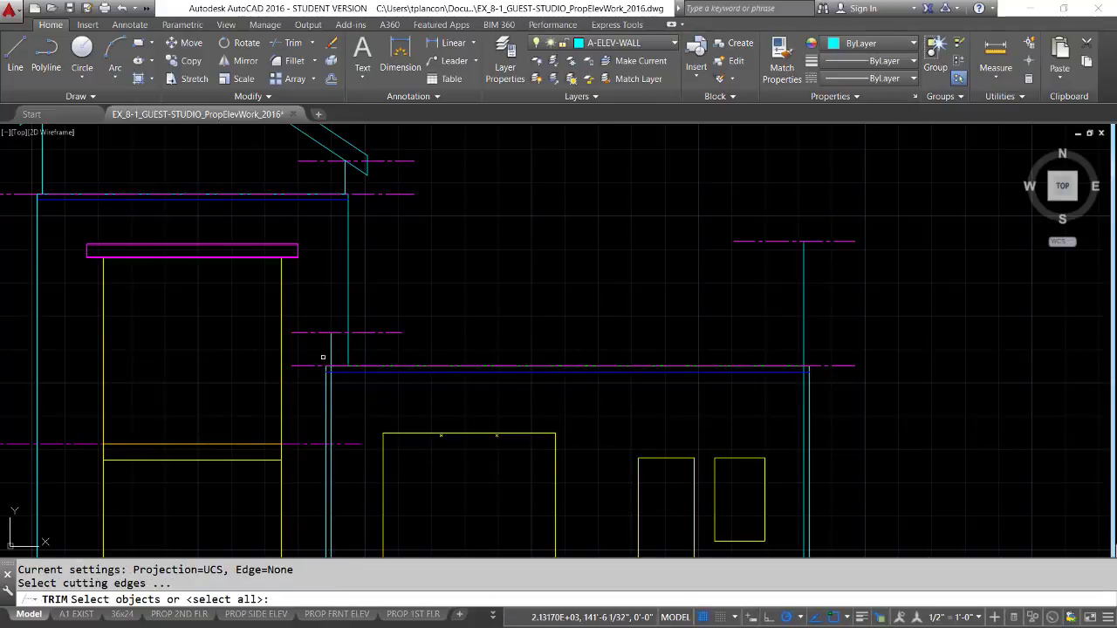
click(395, 364)
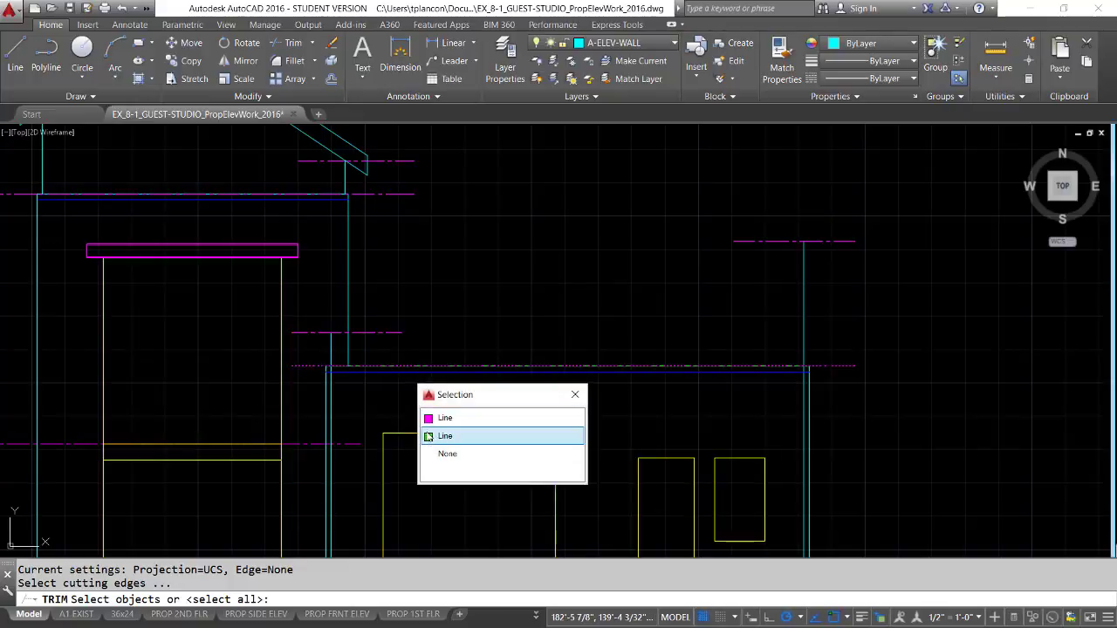
click(442, 437)
key(Return)
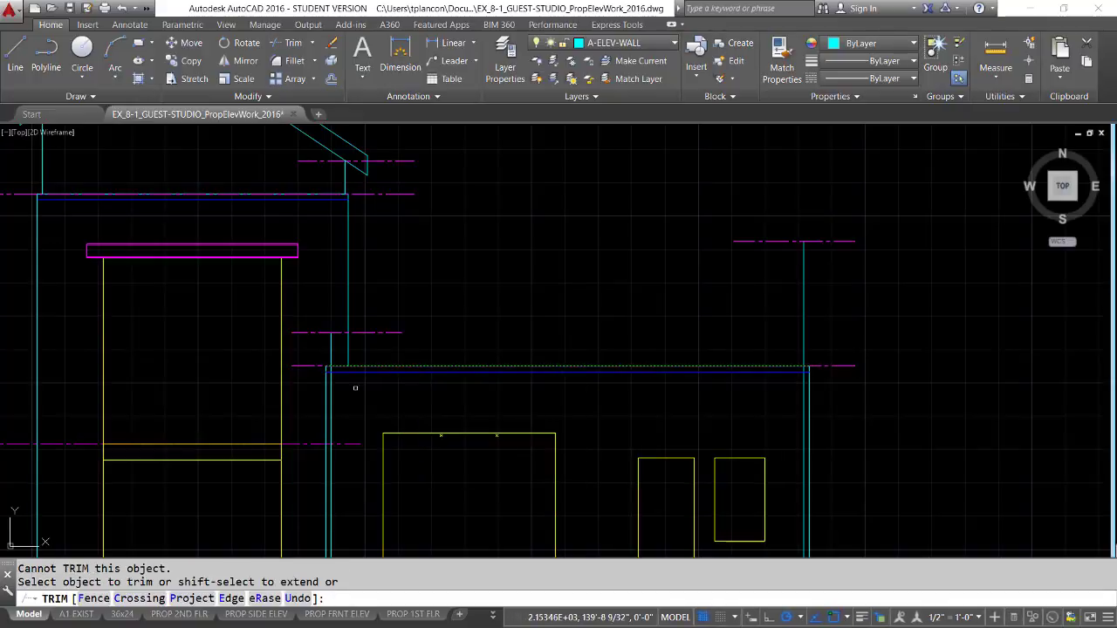
click(335, 390)
click(330, 397)
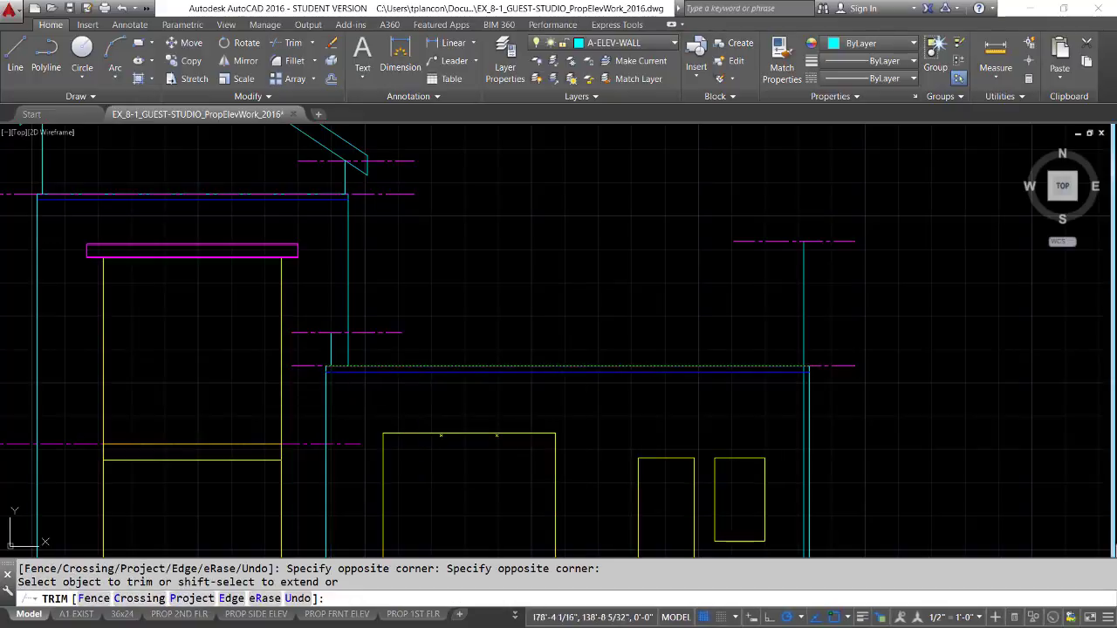
click(799, 392)
click(807, 398)
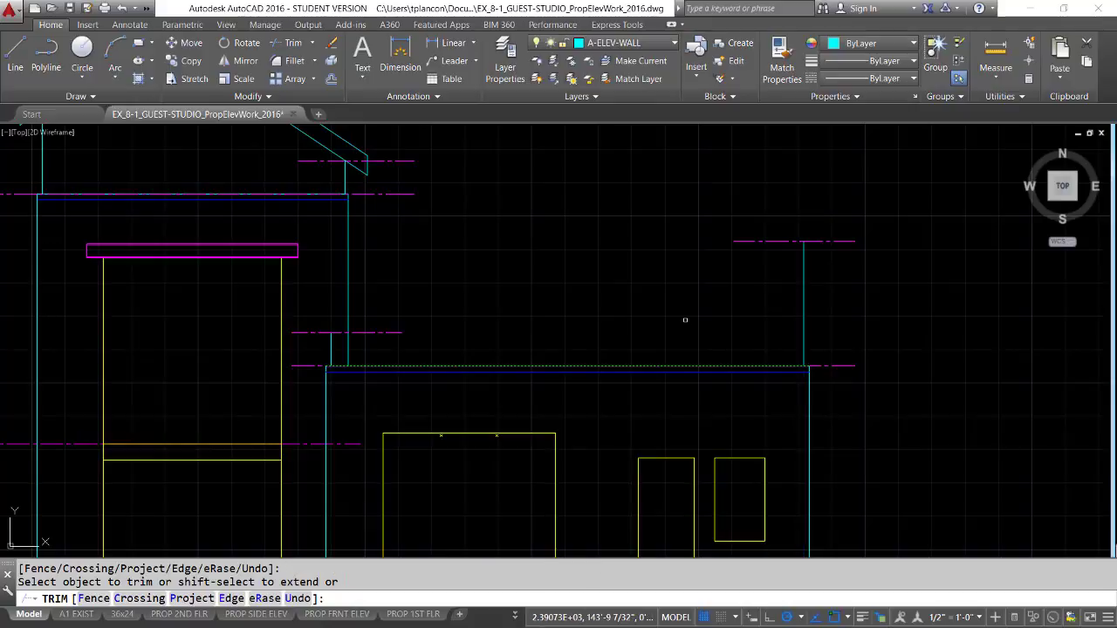
key(Return)
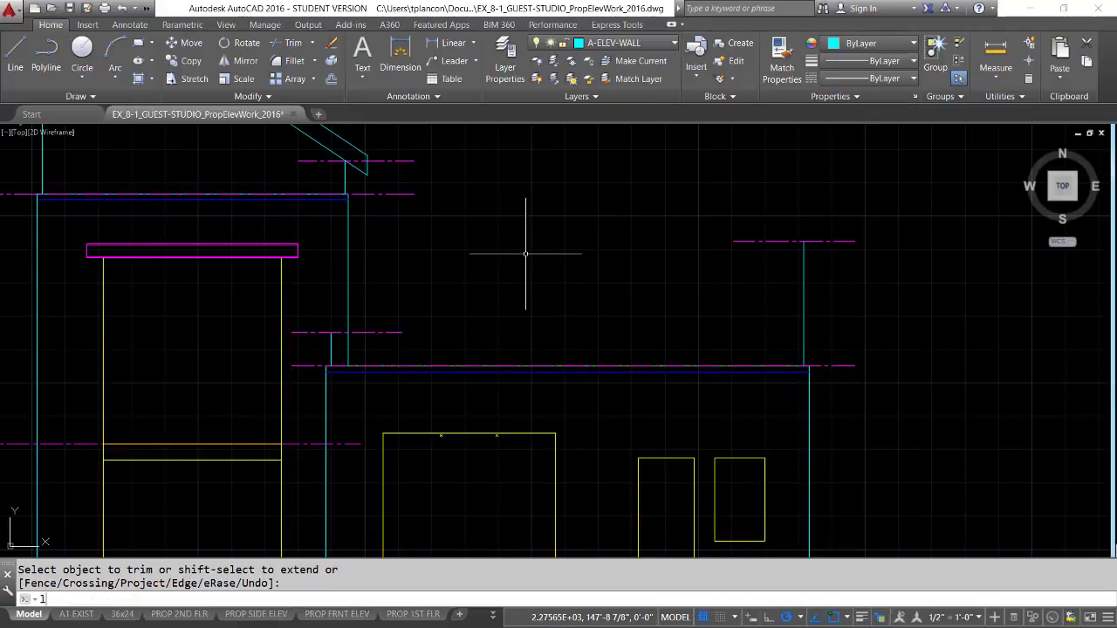
Step: Draw a roof slope line from the top of the lower wing's left upper wall, running 12' right and 8' up
key(Return)
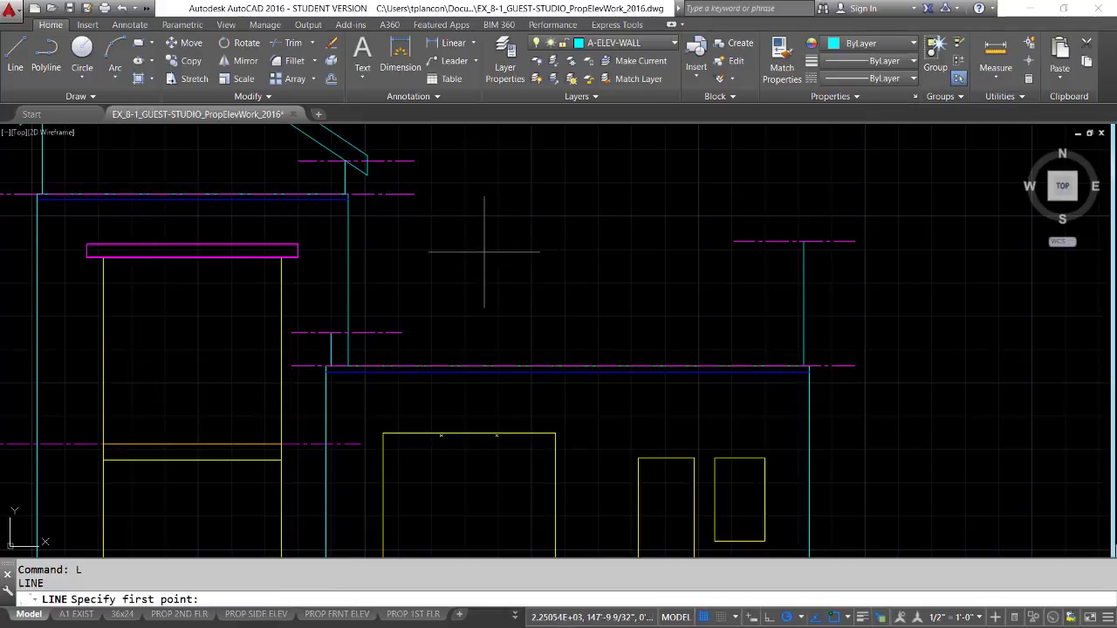
click(332, 332)
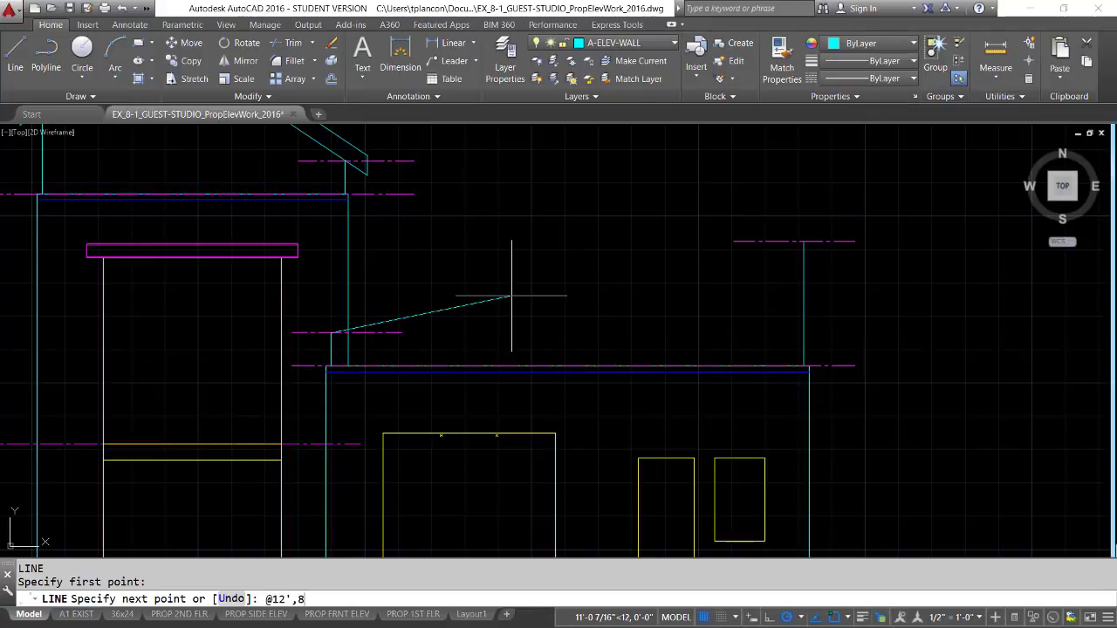
text(@12',8')
key(Return)
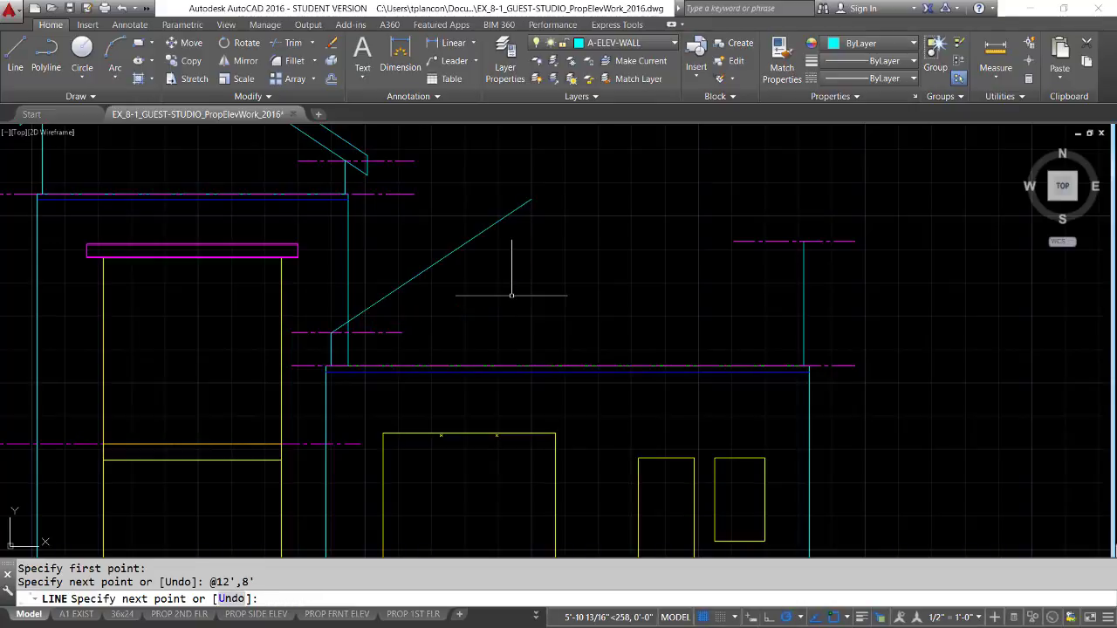
key(Return)
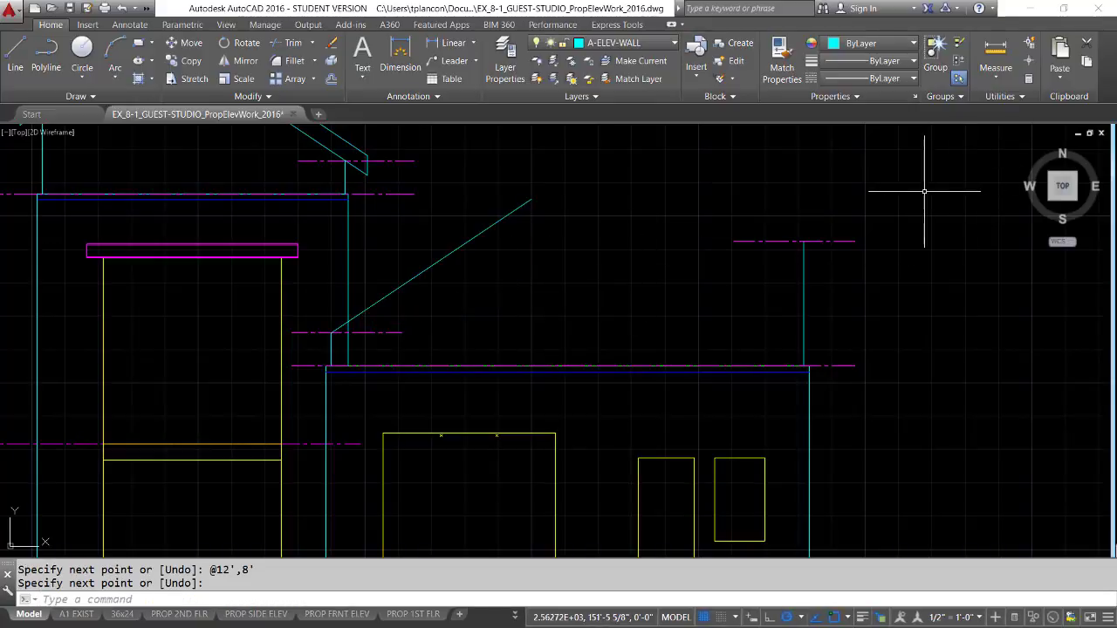
Step: Draw a roof slope line from the top of the lower wing's right upper wall, running 12' left and 8' up
key(Return)
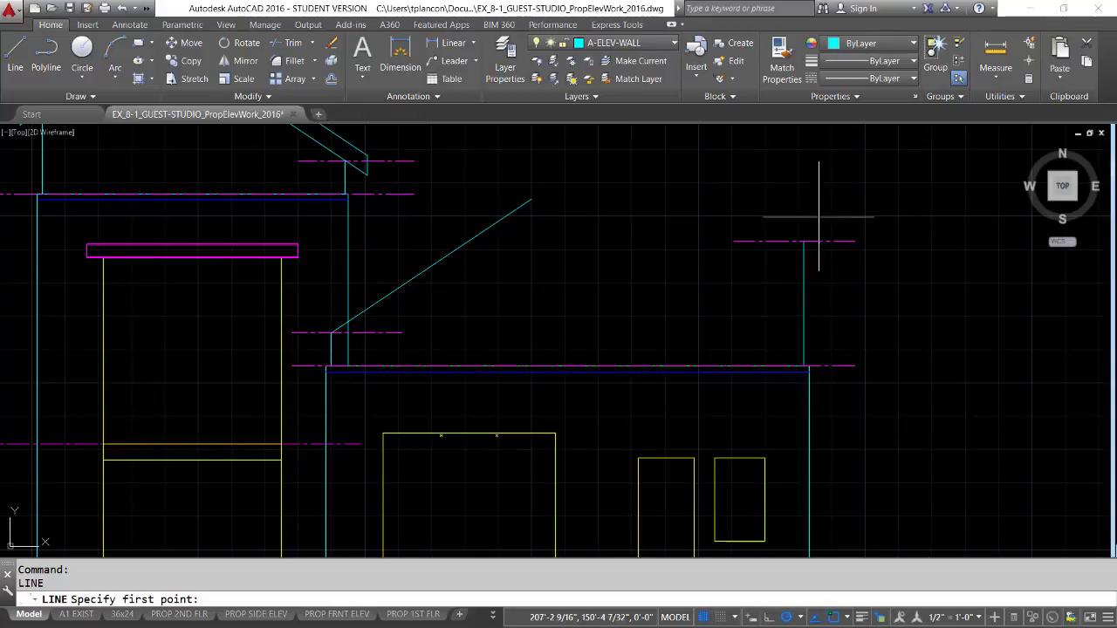
click(803, 241)
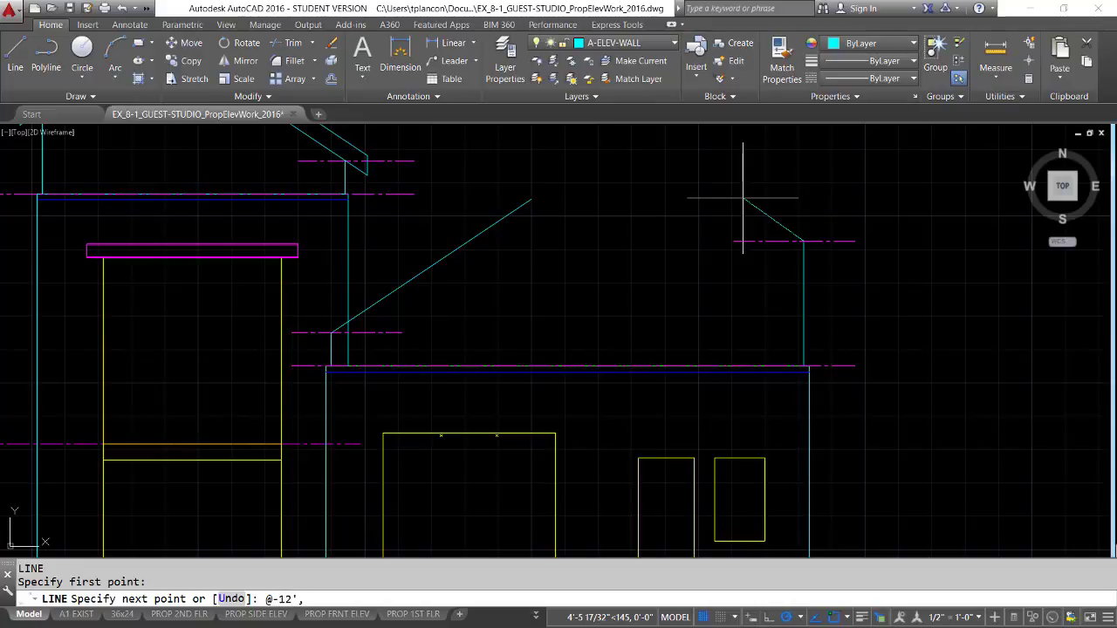
text(@-12',8')
key(Return)
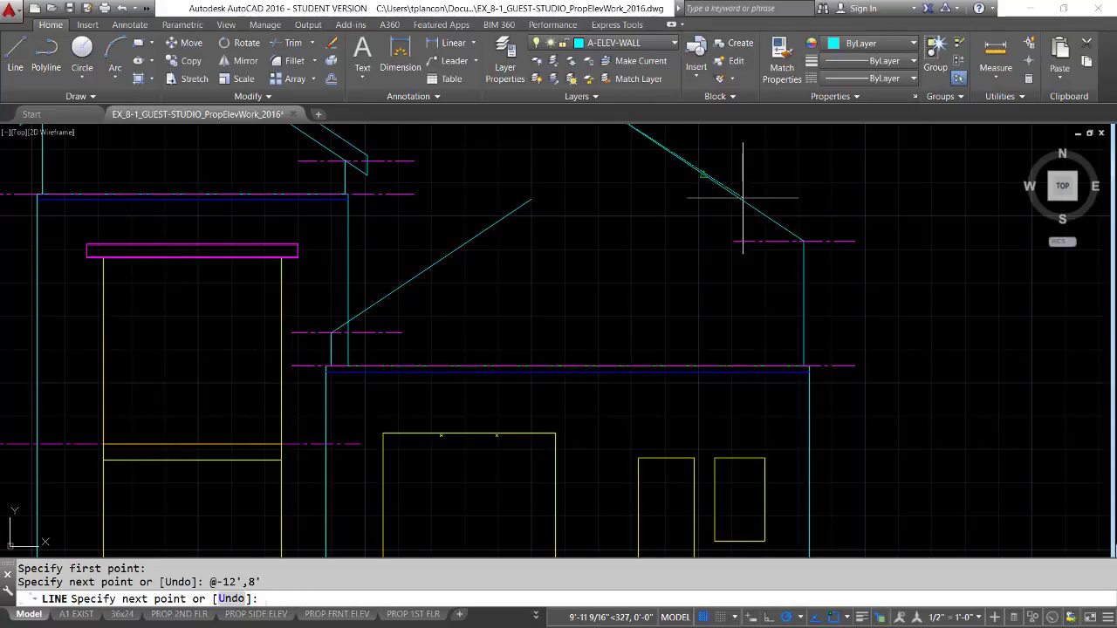
key(Return)
Step: Erase the two single roof slope lines drawn above the lower wing
mouse_move(609, 230)
middle_down()
mouse_move(599, 297)
mouse_move(625, 327)
middle_up()
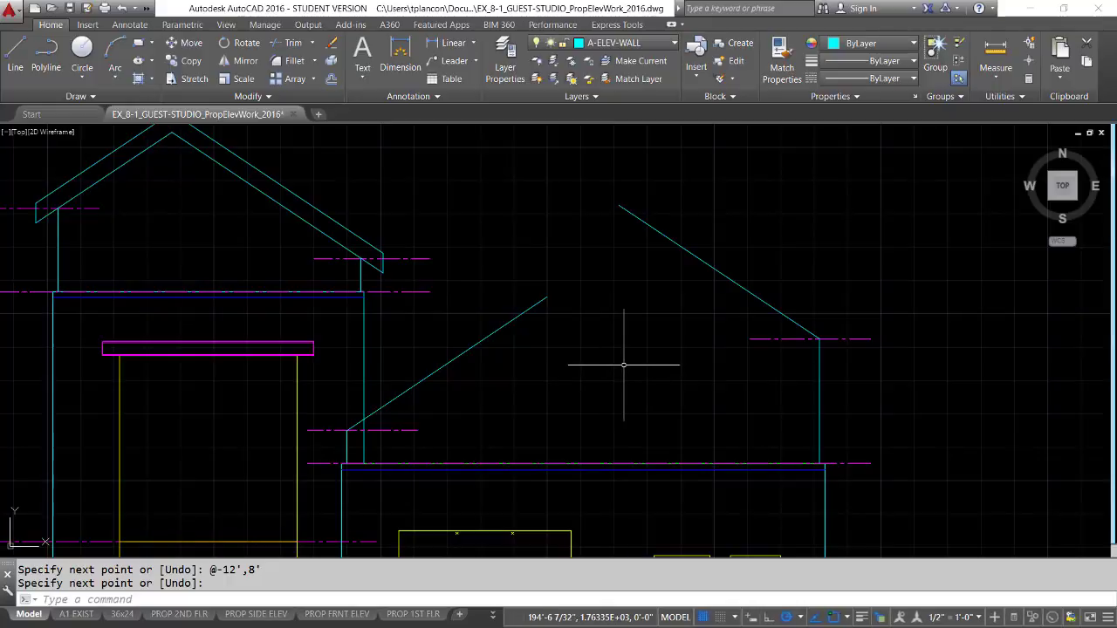
key(Return)
text(E)
key(Return)
click(745, 222)
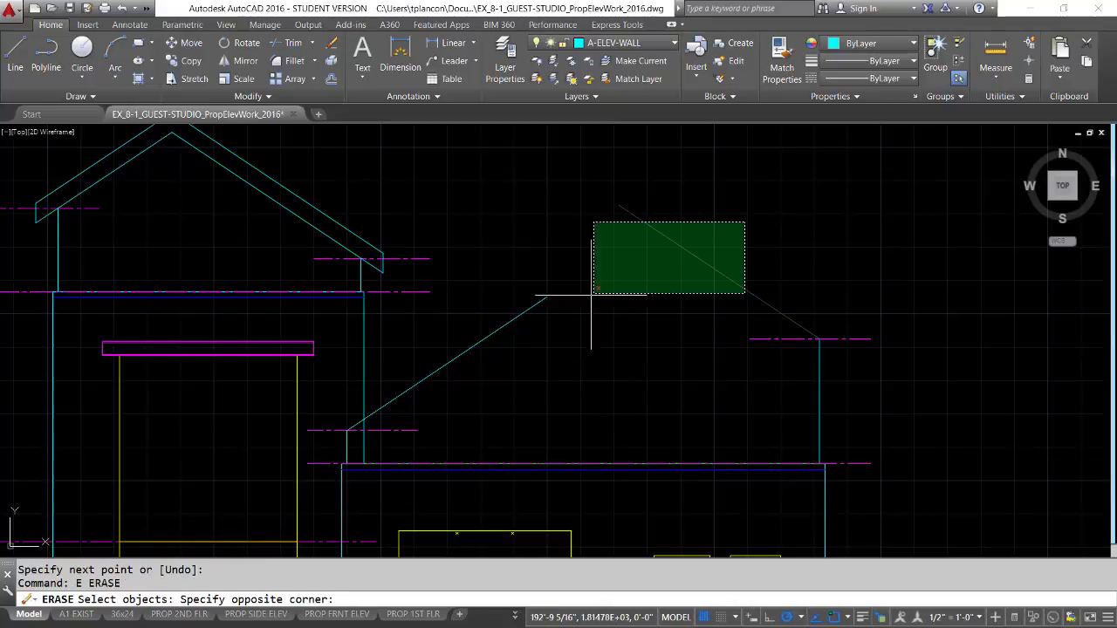
click(521, 317)
Step: Copy the taller wing's right roof slopes and eave line from its right wall top to the lower wing's right wall top
middle_drag(524, 267, 663, 326)
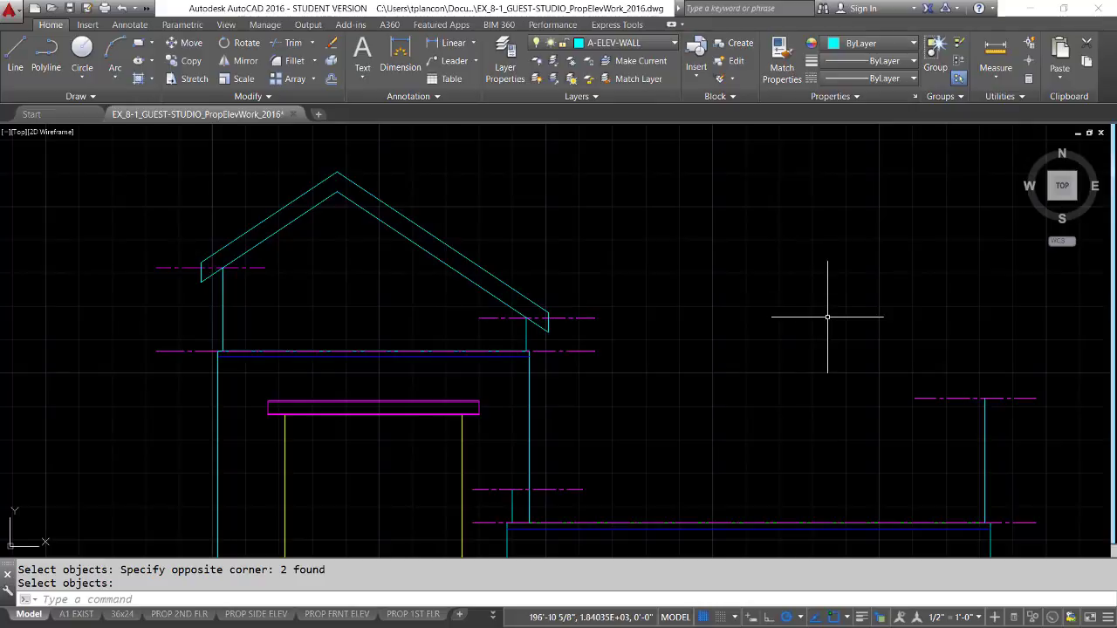
key(Return)
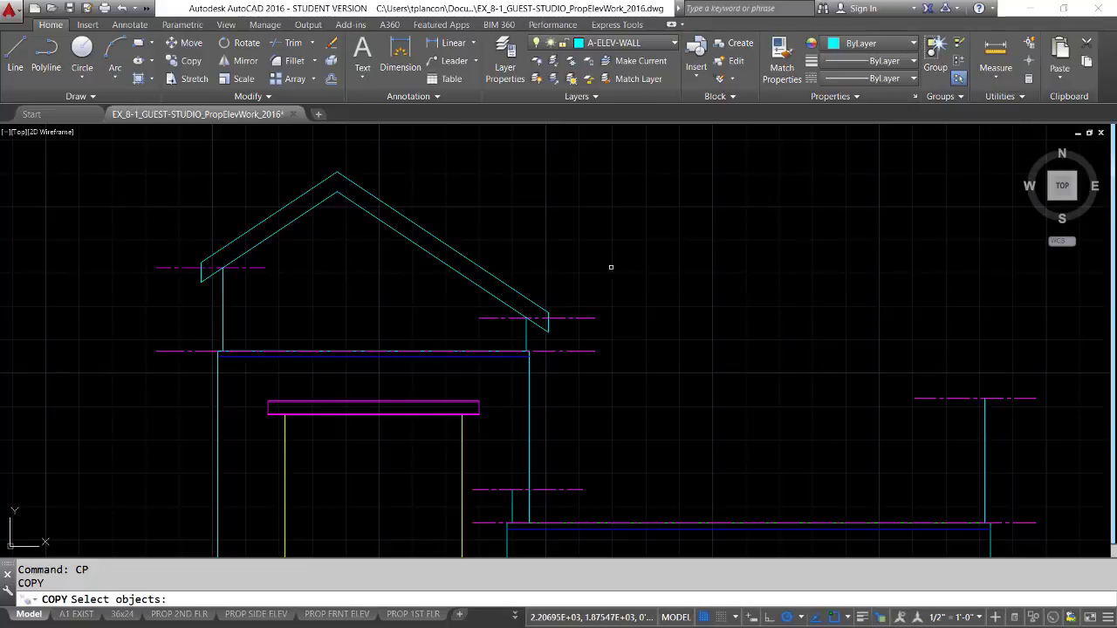
click(459, 223)
click(407, 266)
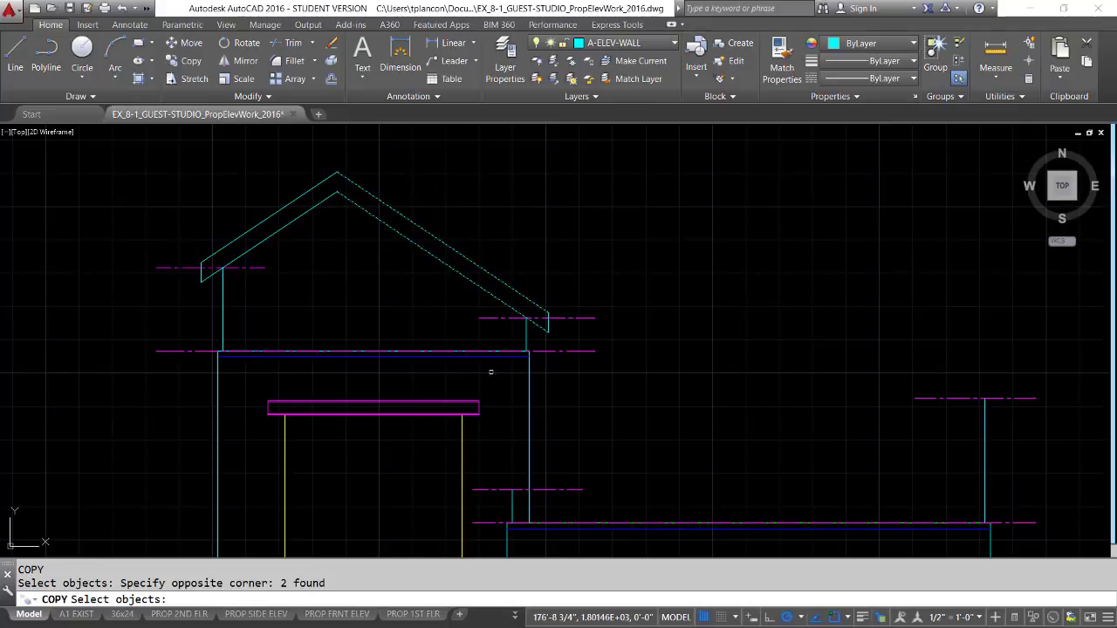
click(463, 292)
click(588, 339)
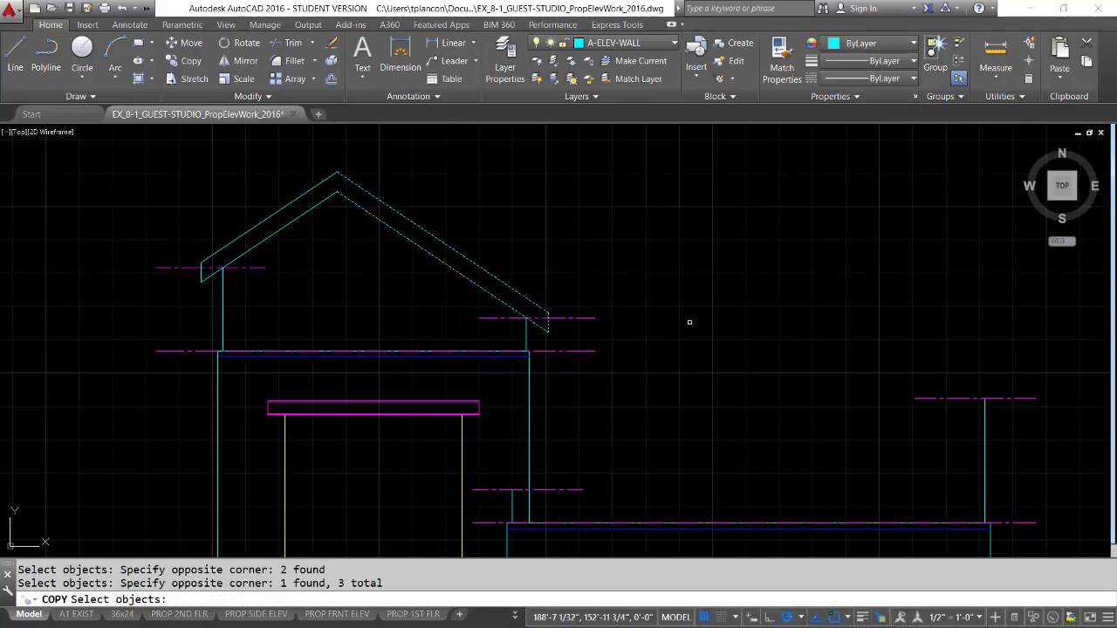
key(Return)
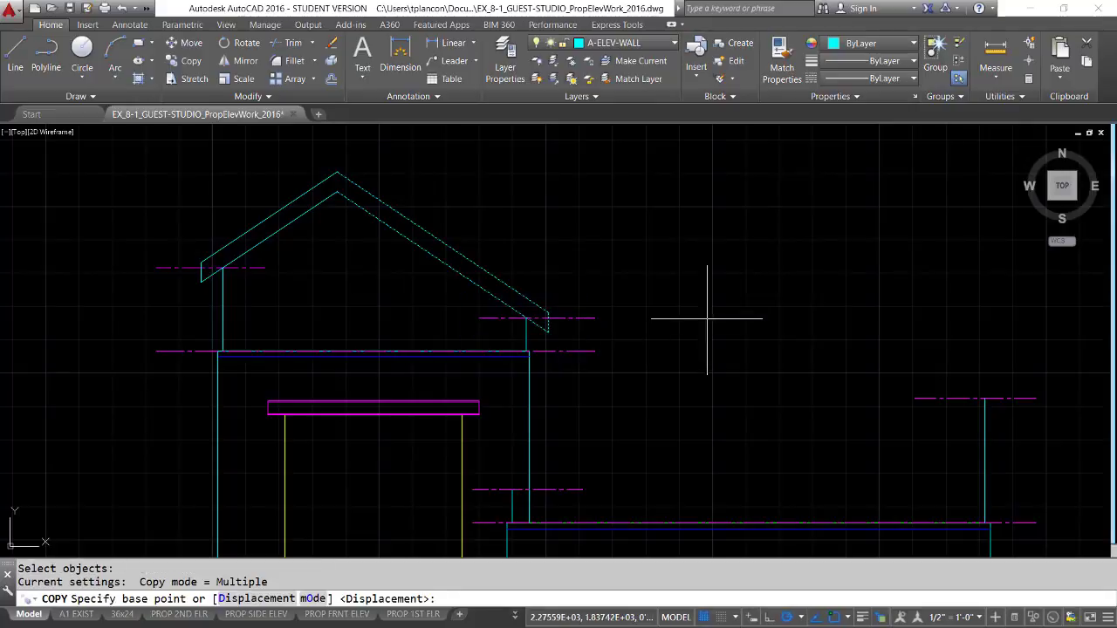
click(527, 318)
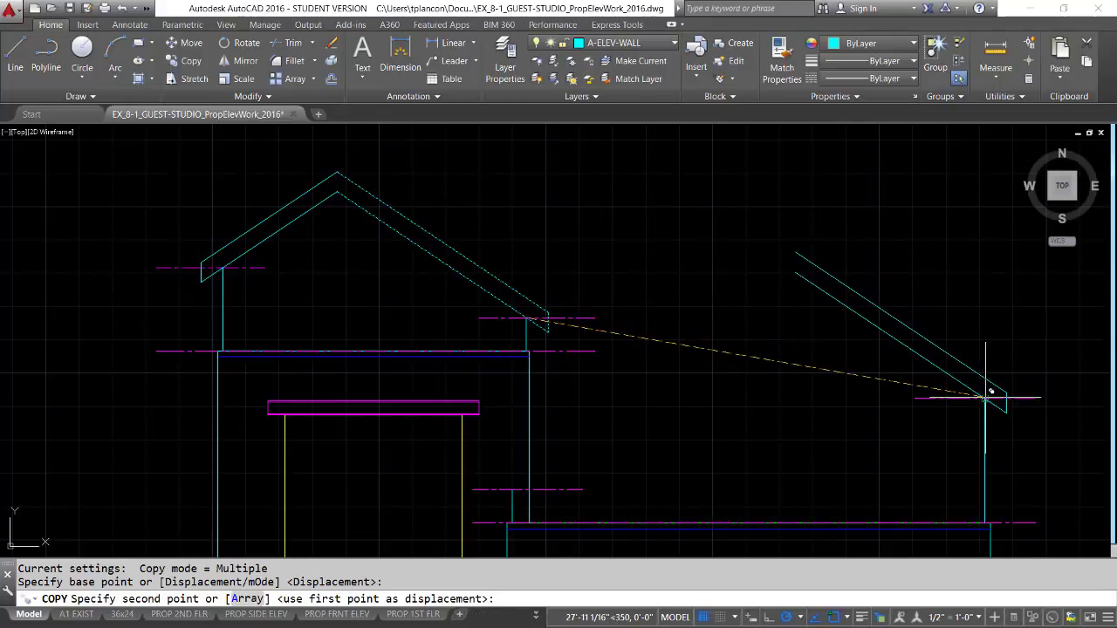
click(985, 399)
key(Return)
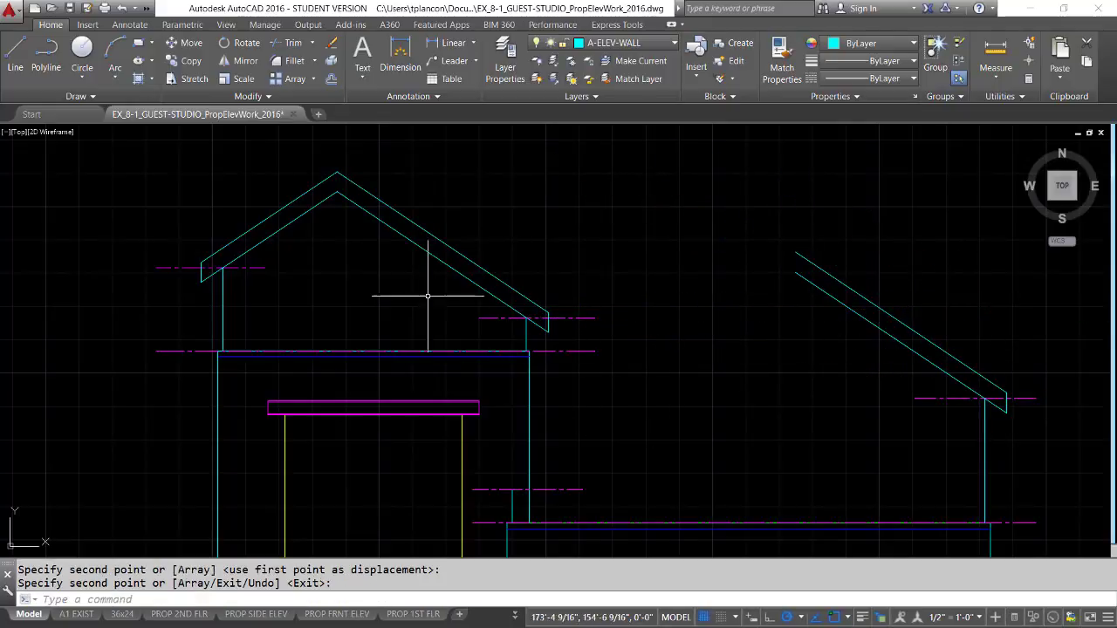
Step: Copy the taller wing's left roof slopes and eave line from its left wall top to the lower wing's left wall top
key(Return)
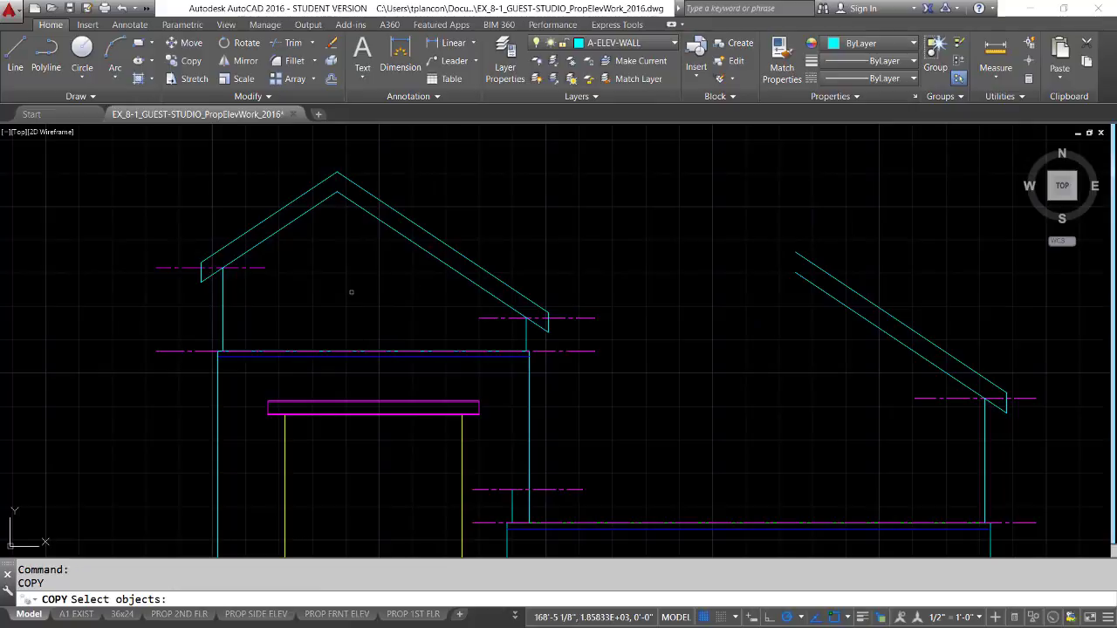
click(332, 242)
click(279, 190)
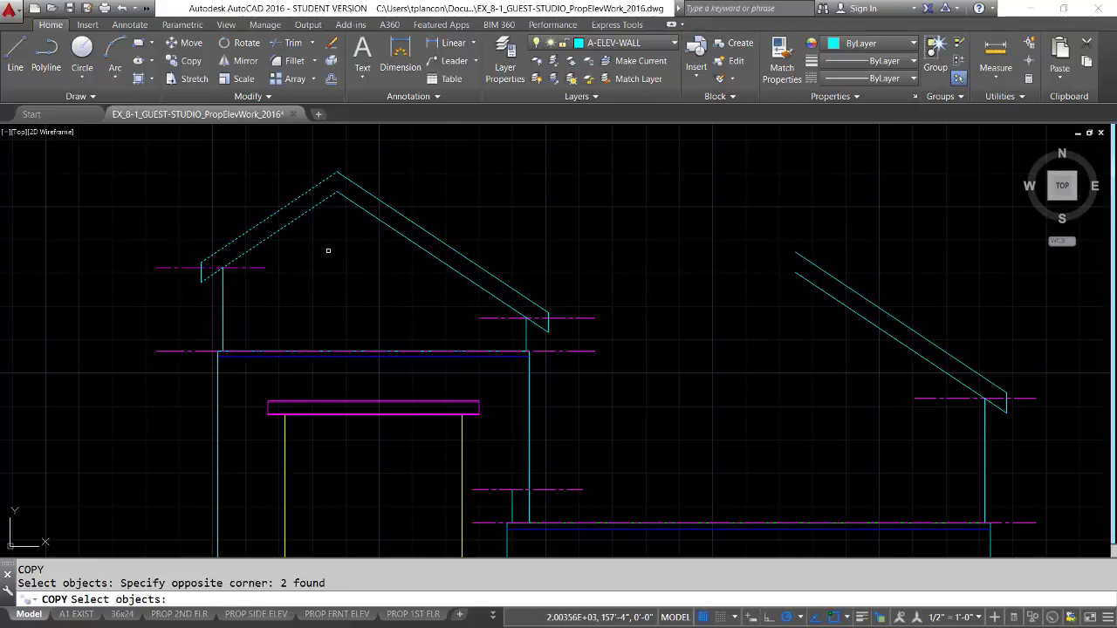
click(181, 247)
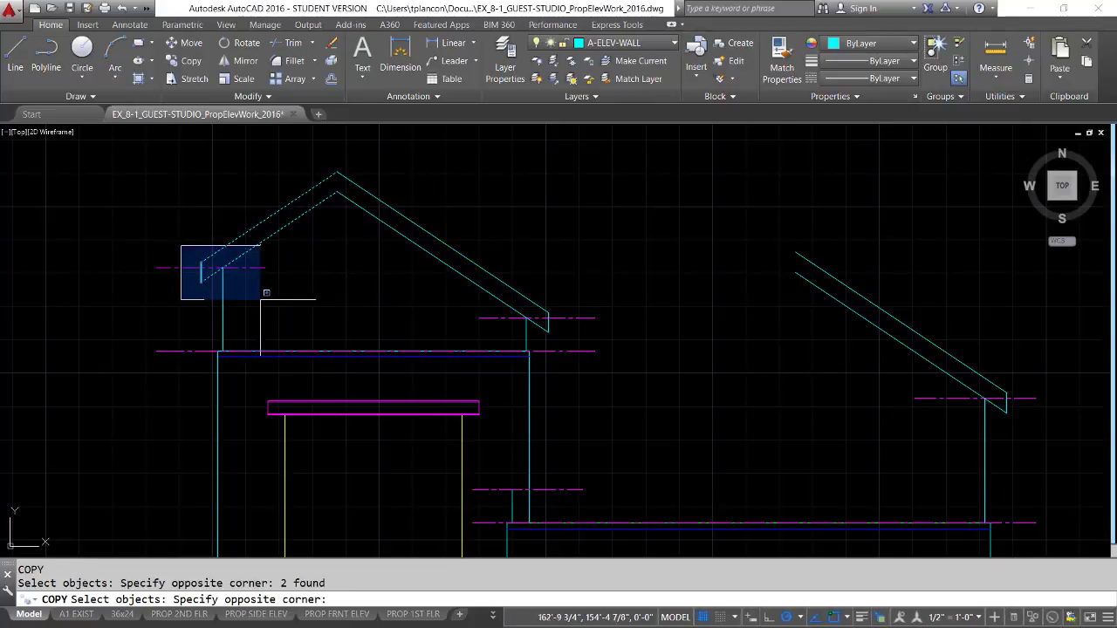
click(267, 298)
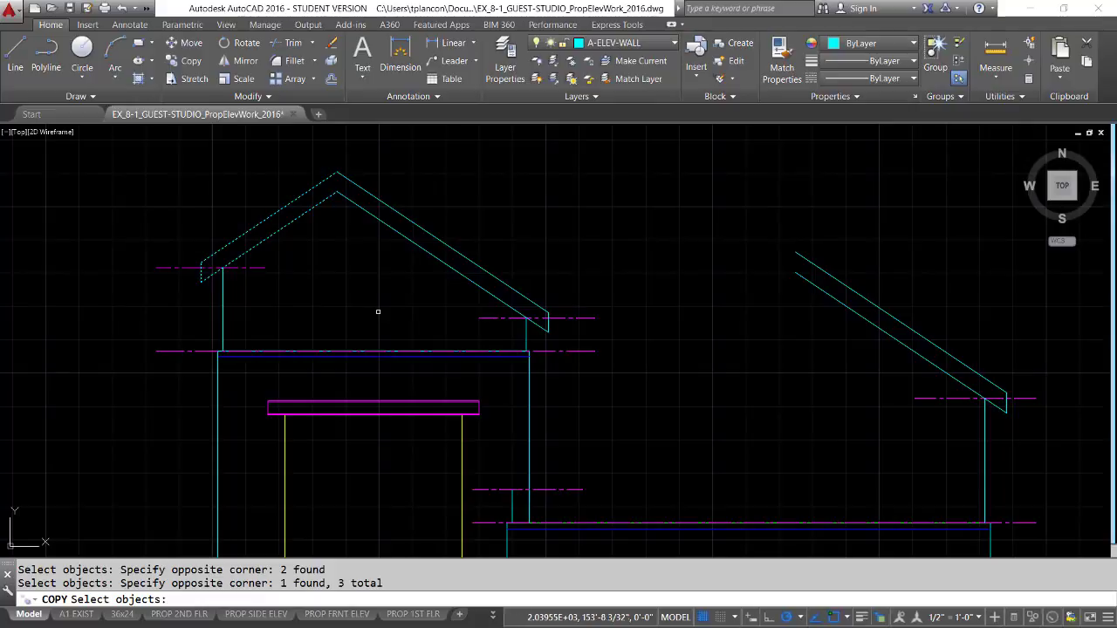
key(Return)
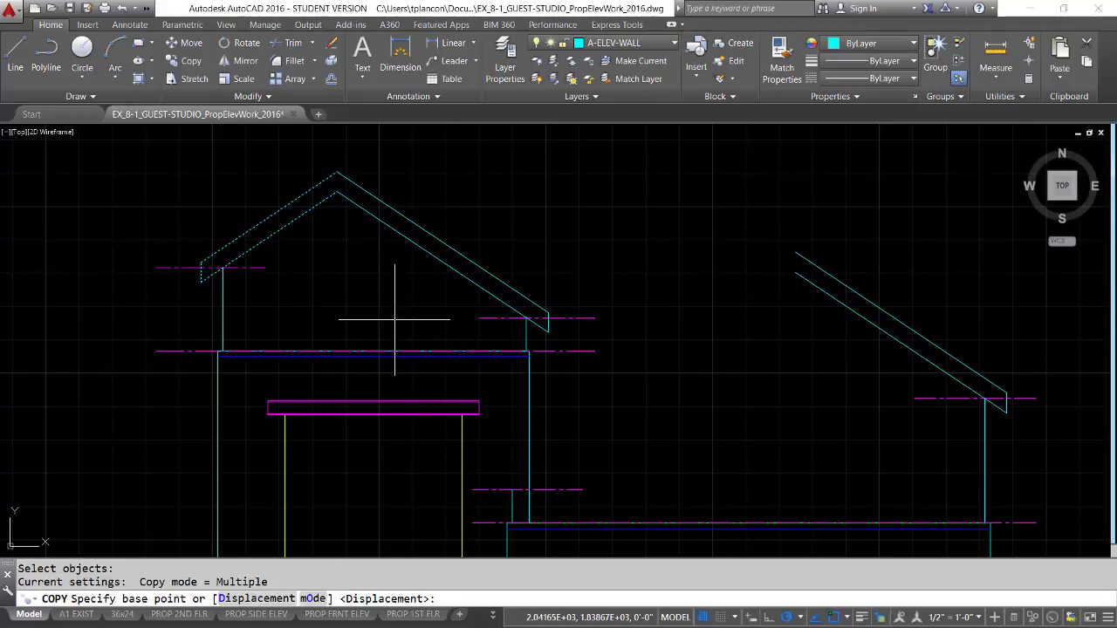
click(223, 268)
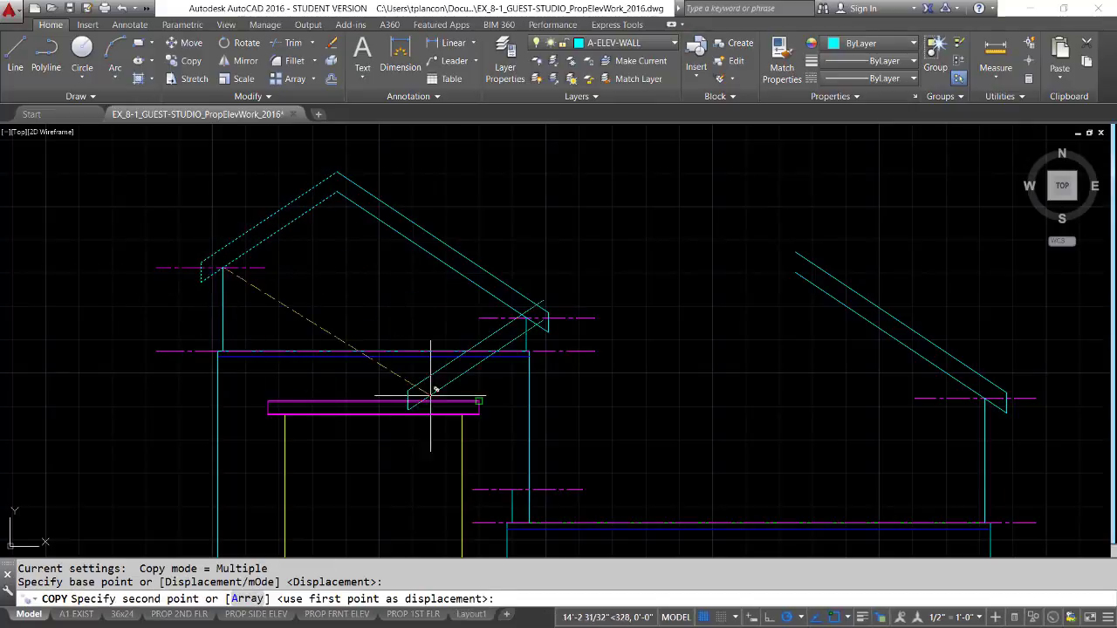
click(515, 485)
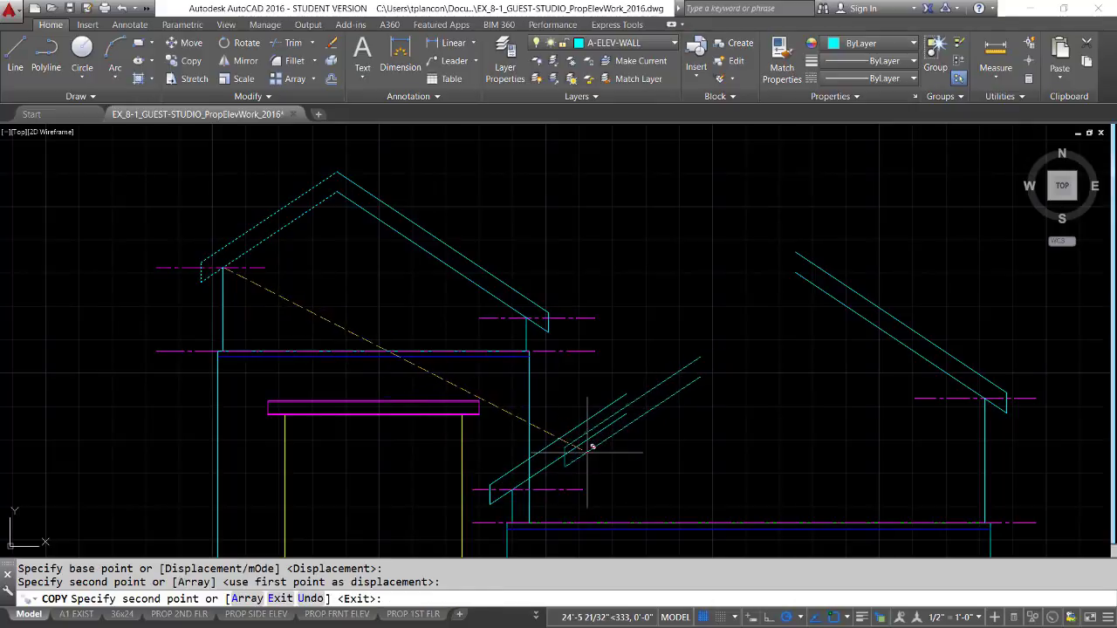
key(Return)
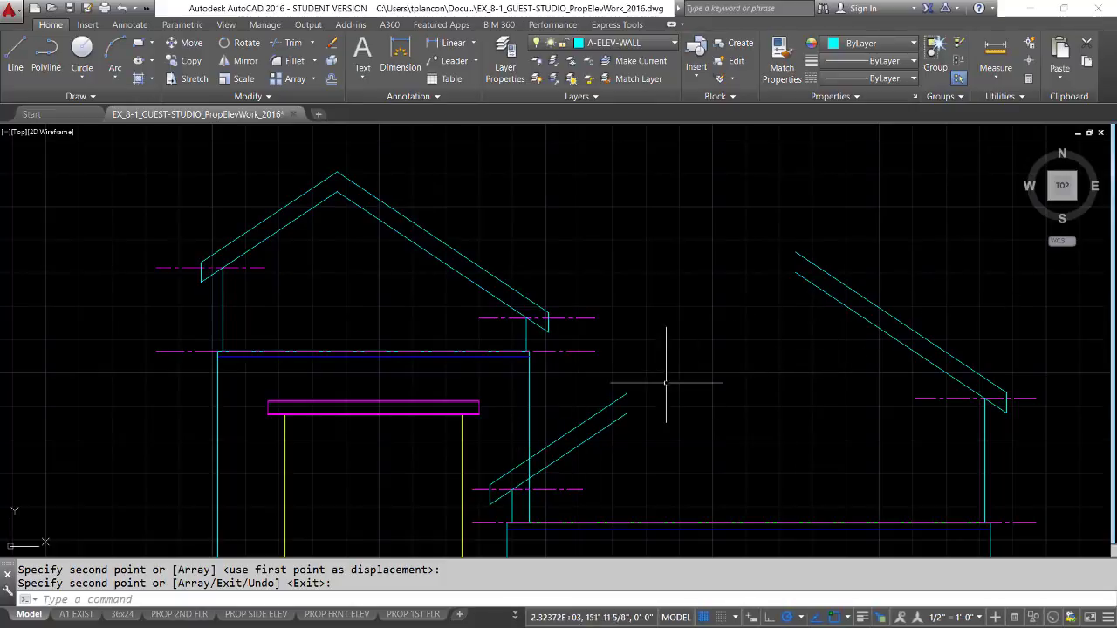
Step: Fillet the lower wing's inner and outer roof slope pairs with a 0 radius to form the gable ridge
key(Return)
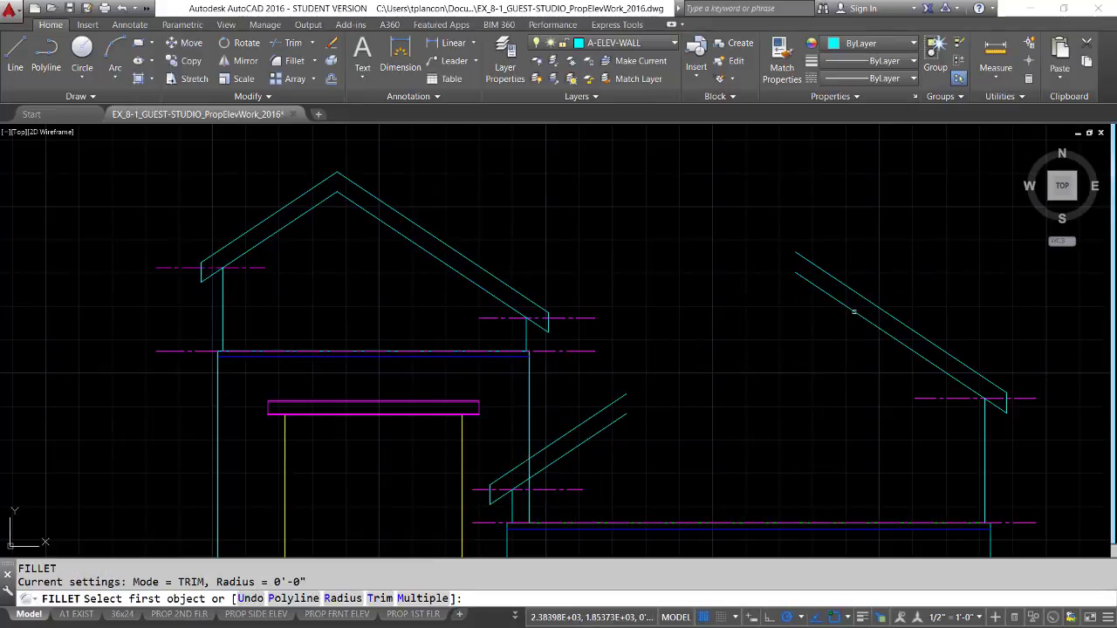
click(628, 419)
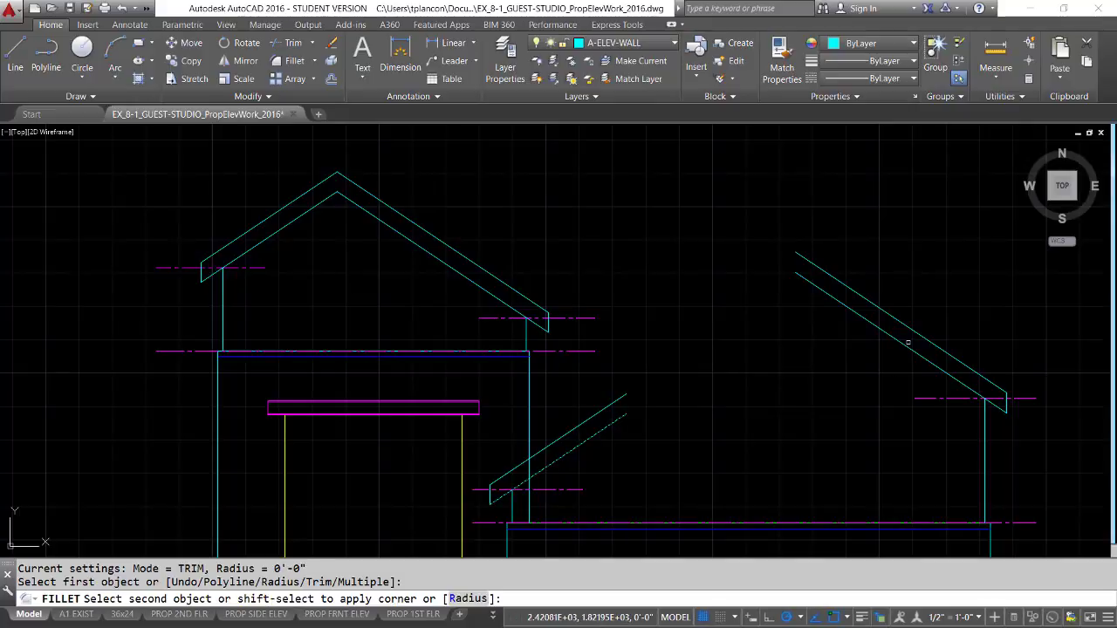
click(903, 346)
key(Return)
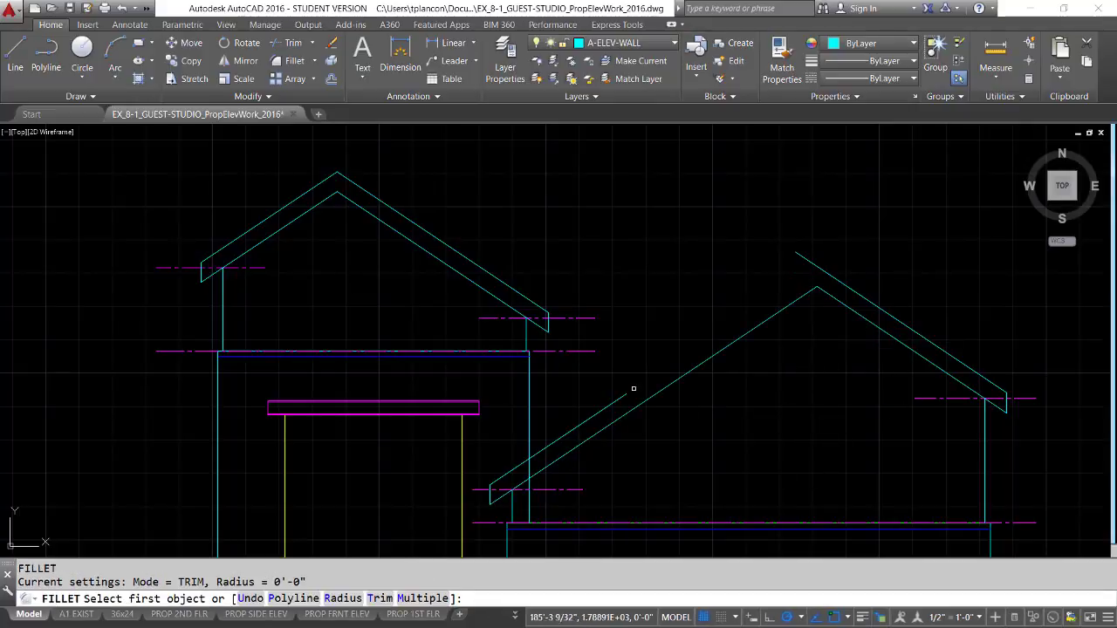
click(628, 397)
click(851, 286)
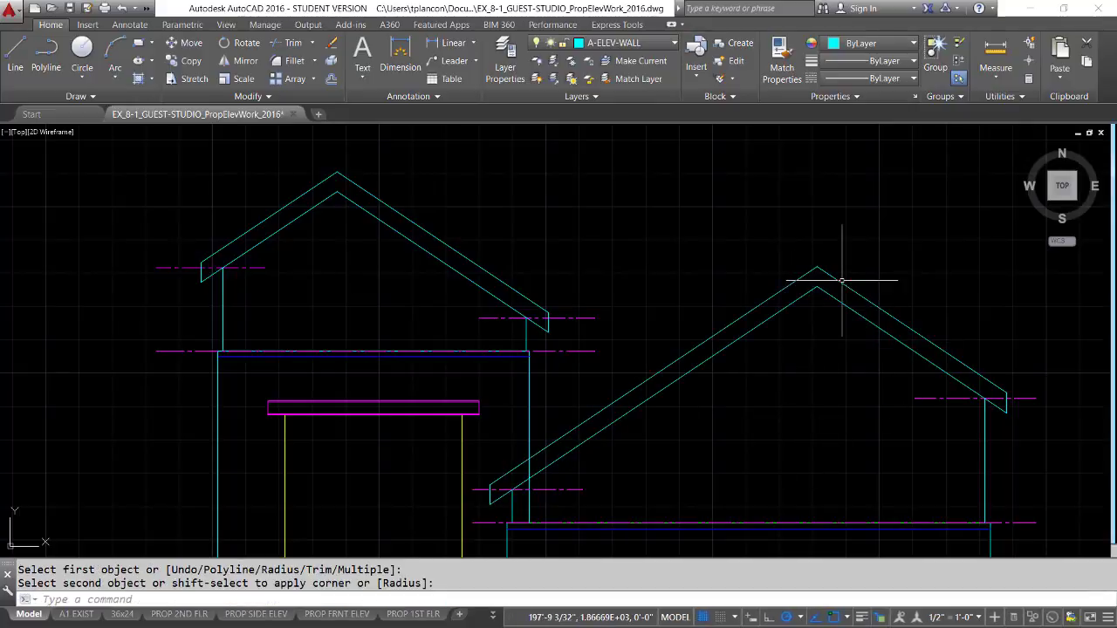
key(Return)
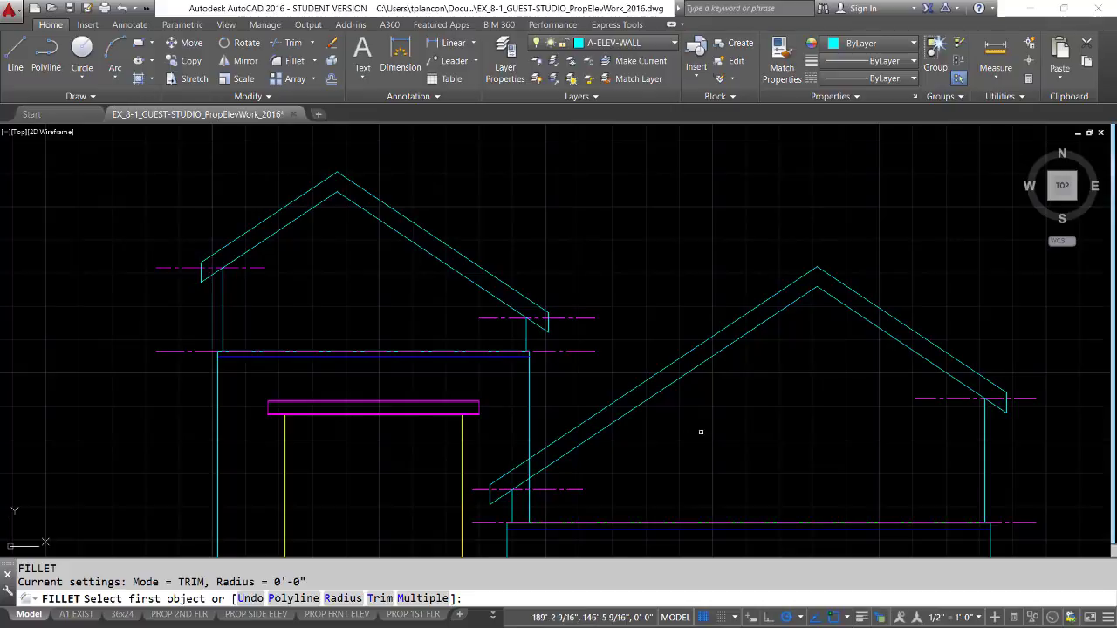
key(Return)
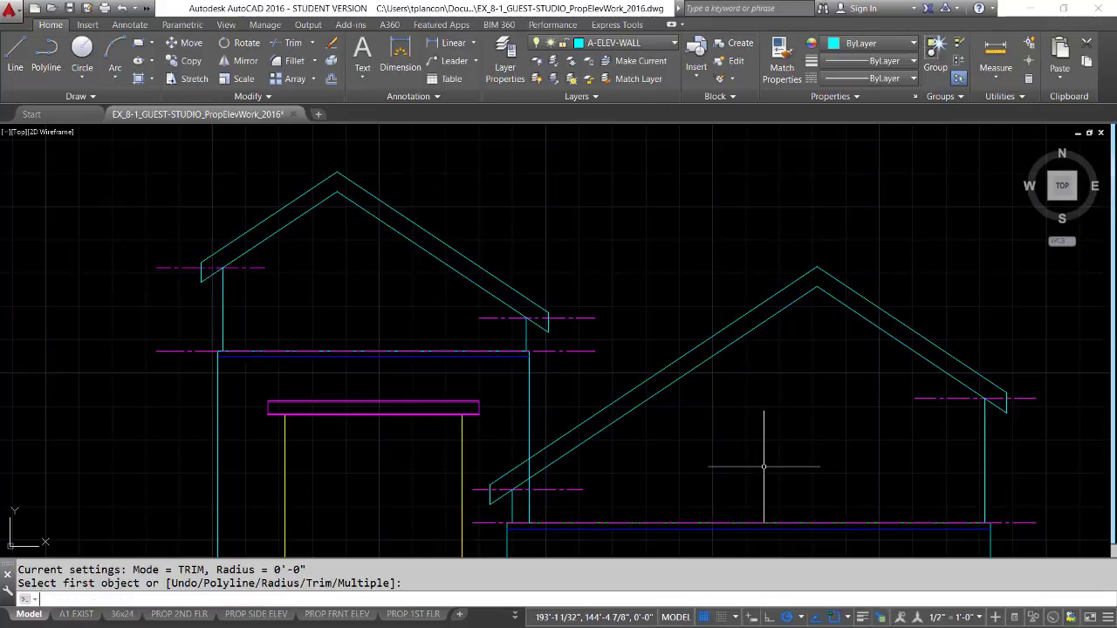
Step: Trim off the part of the taller wing's right wall below the lower wing's outer left roof slope
text(tr)
key(Return)
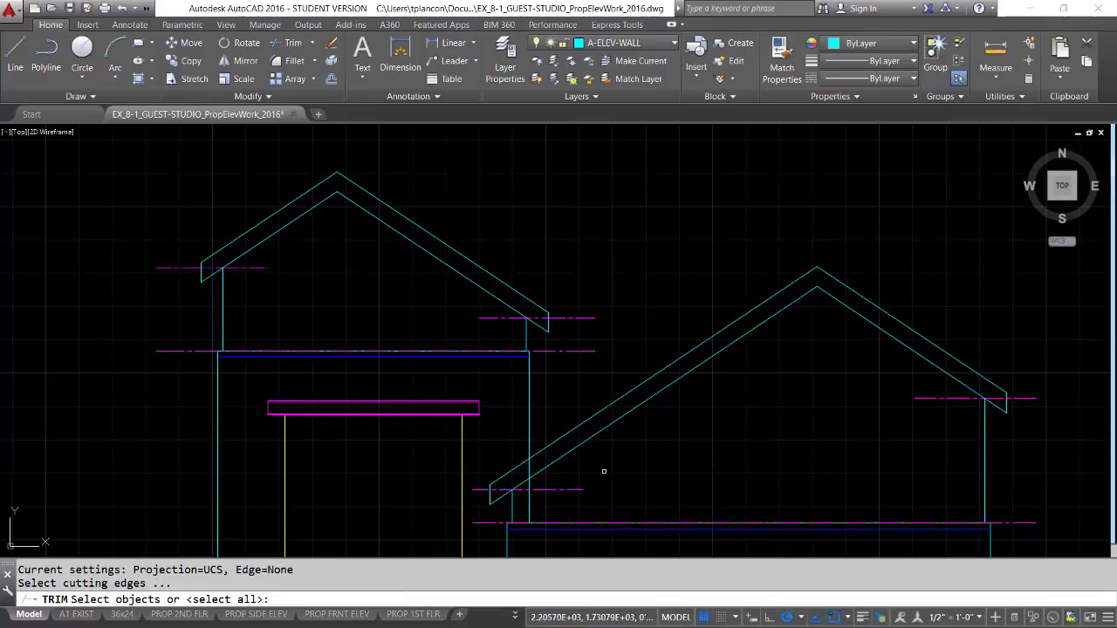
click(549, 446)
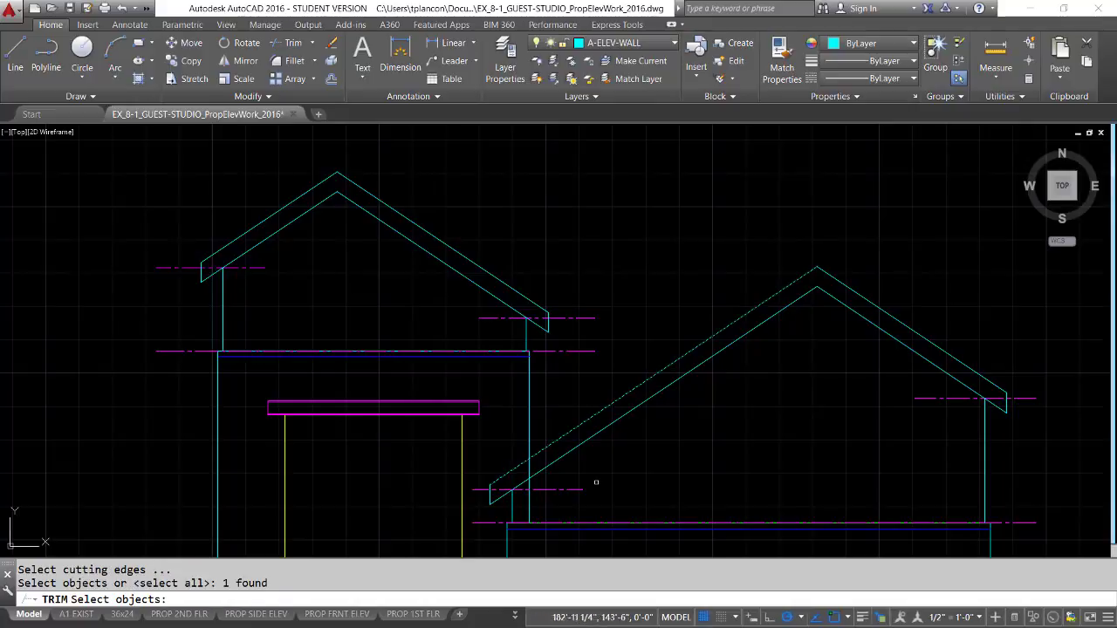
key(Return)
click(563, 491)
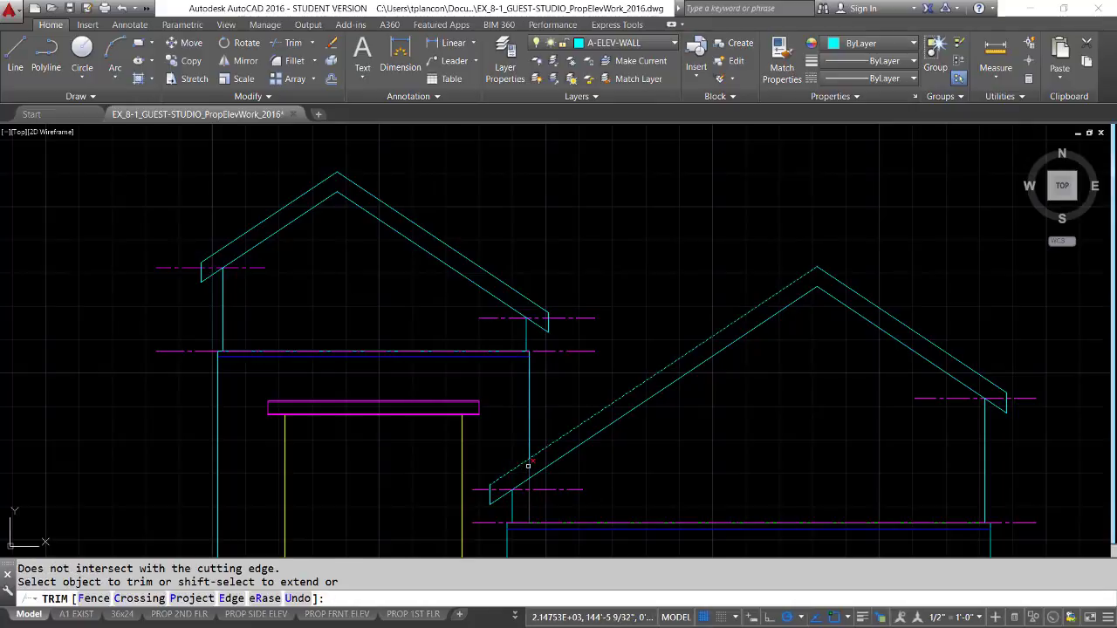
click(528, 466)
click(546, 467)
key(Return)
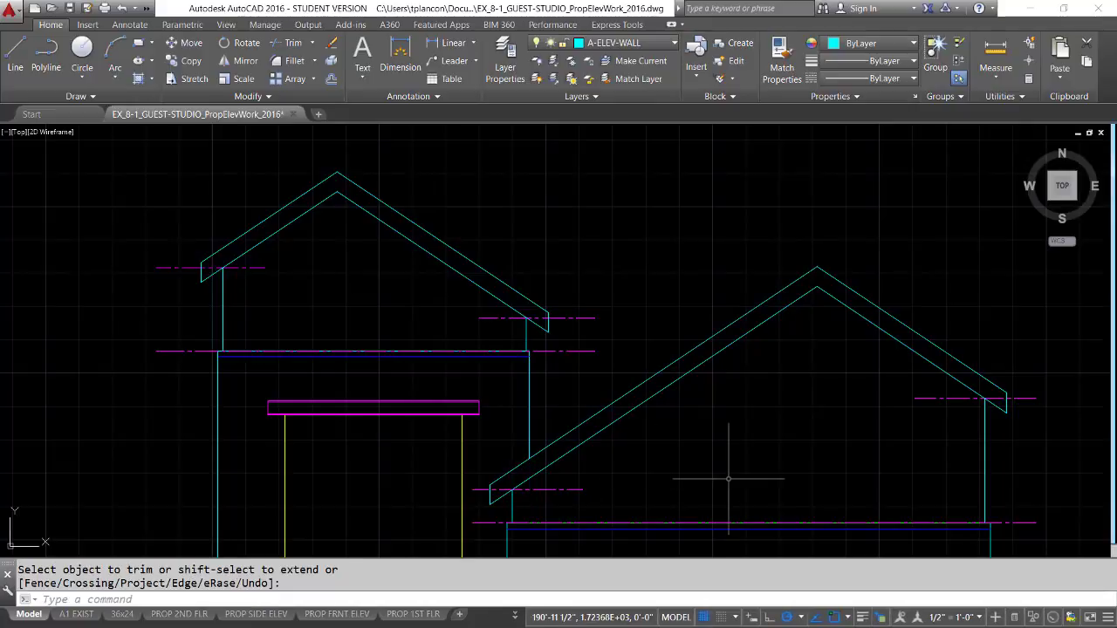
Step: Switch to PDF-XChange Viewer and examine the proposed side elevation sheet's walls and roof
mouse_move(739, 482)
middle_down()
mouse_move(713, 474)
mouse_move(680, 393)
mouse_move(676, 445)
middle_up()
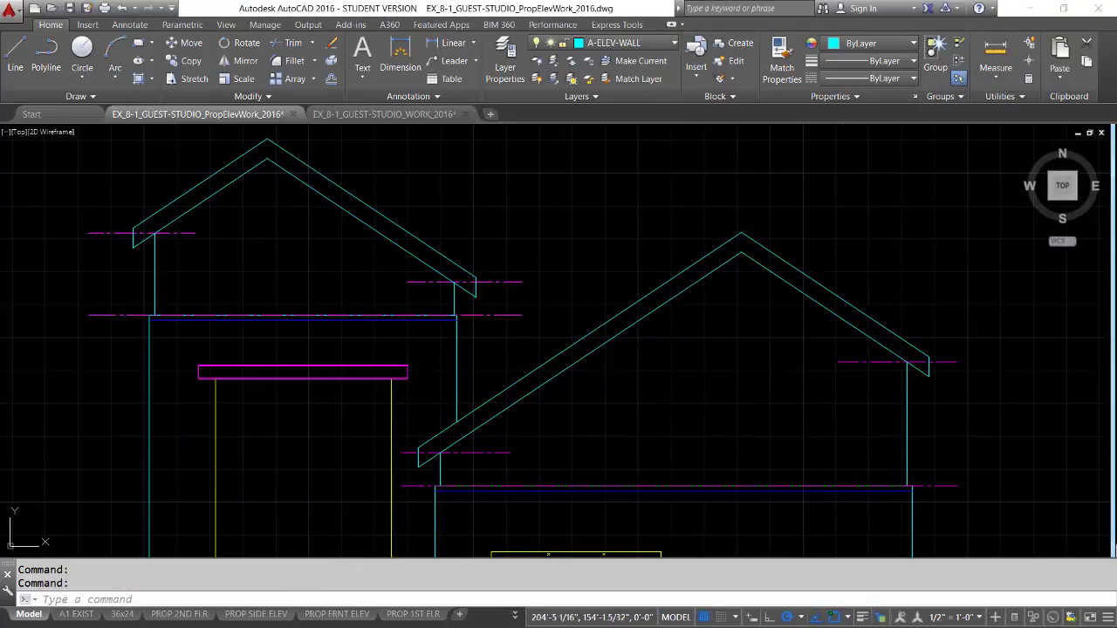
scroll(865, 234, down, 2)
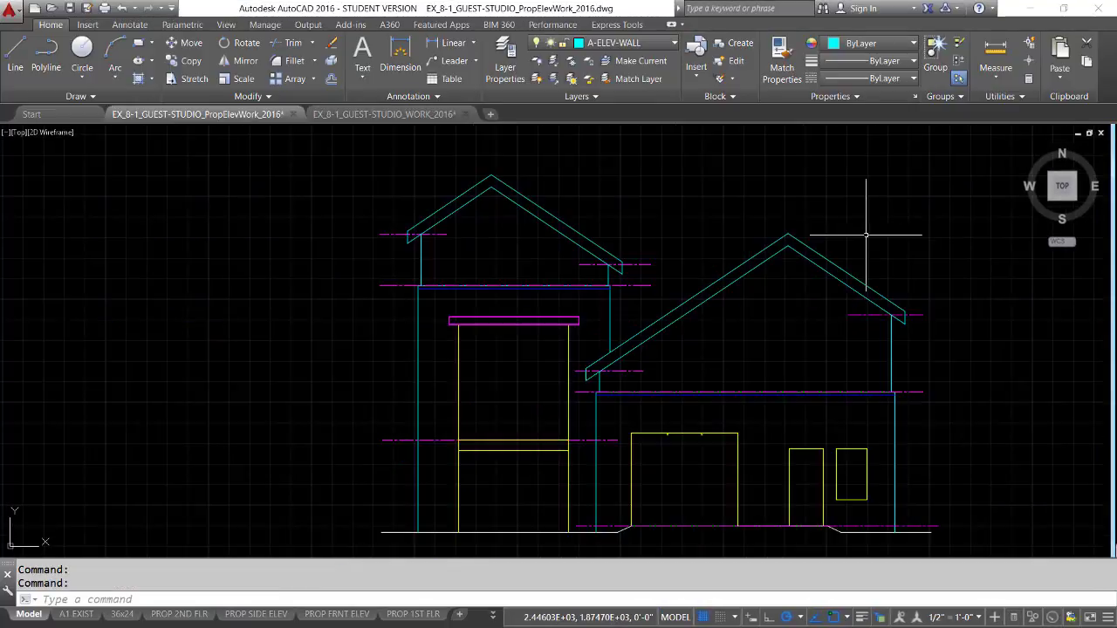
scroll(867, 233, down, 2)
mouse_move(867, 233)
middle_down()
mouse_move(417, 253)
mouse_move(388, 242)
middle_up()
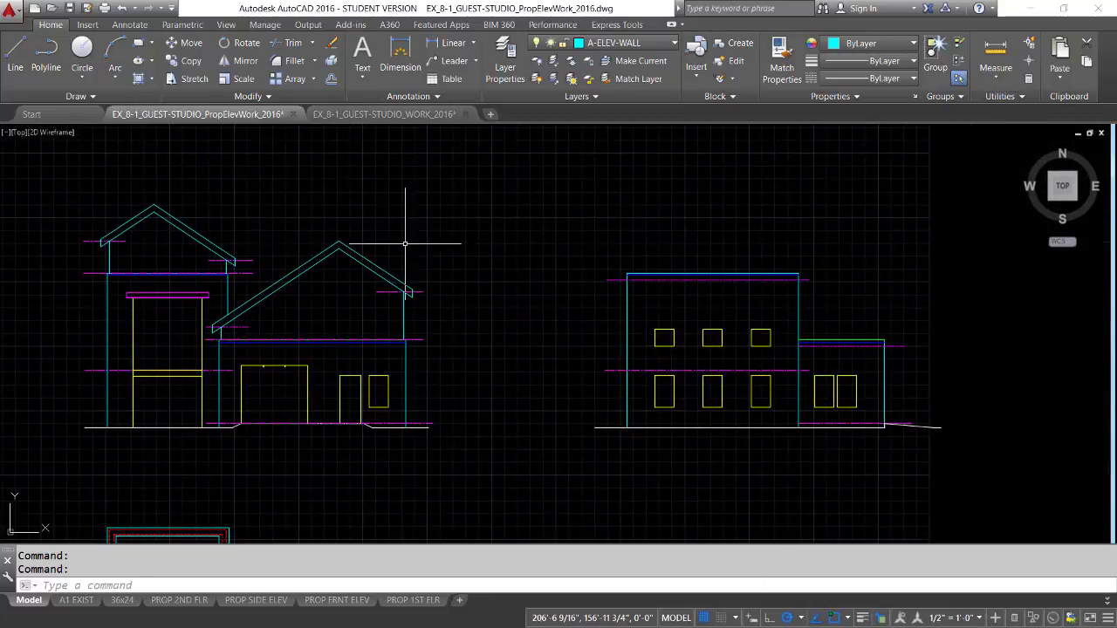
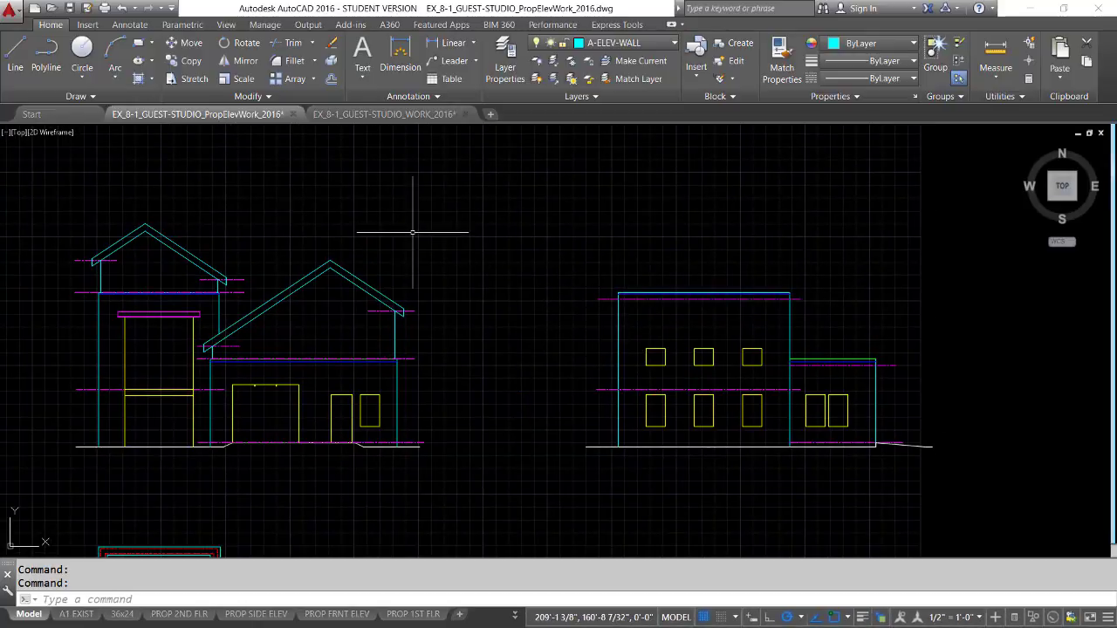
key(super+Tab)
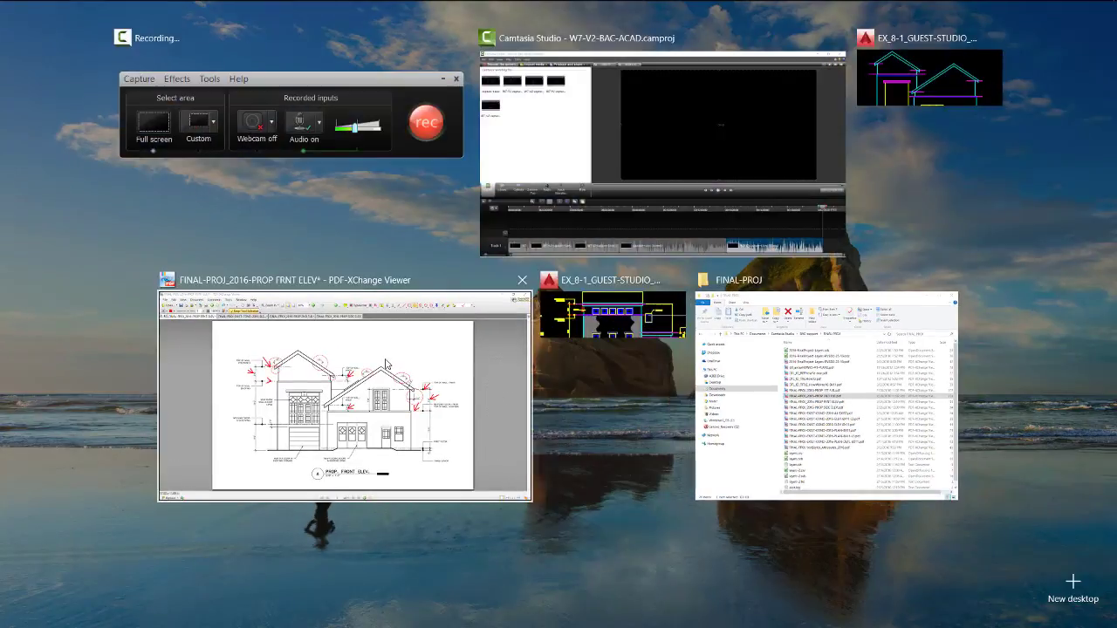
click(390, 364)
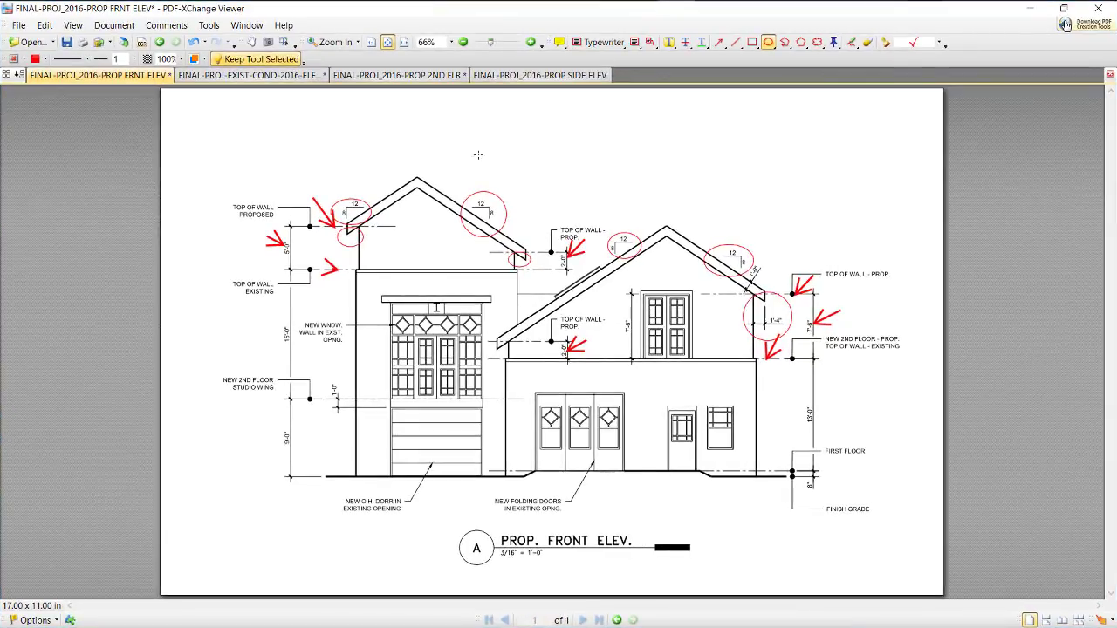
click(513, 77)
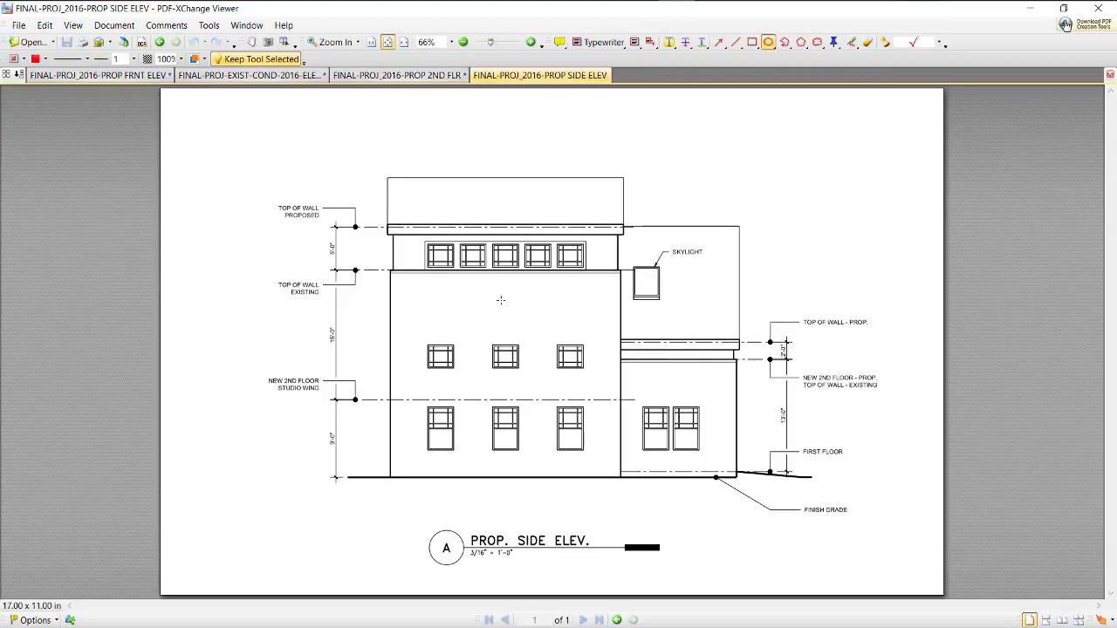
Step: Switch to AutoCAD and examine the side elevation's upper walls and roof in EX_8-1_GUEST-STUDIO_WORK_2016 before returning to the PropElevWork drawing
key(super+Tab)
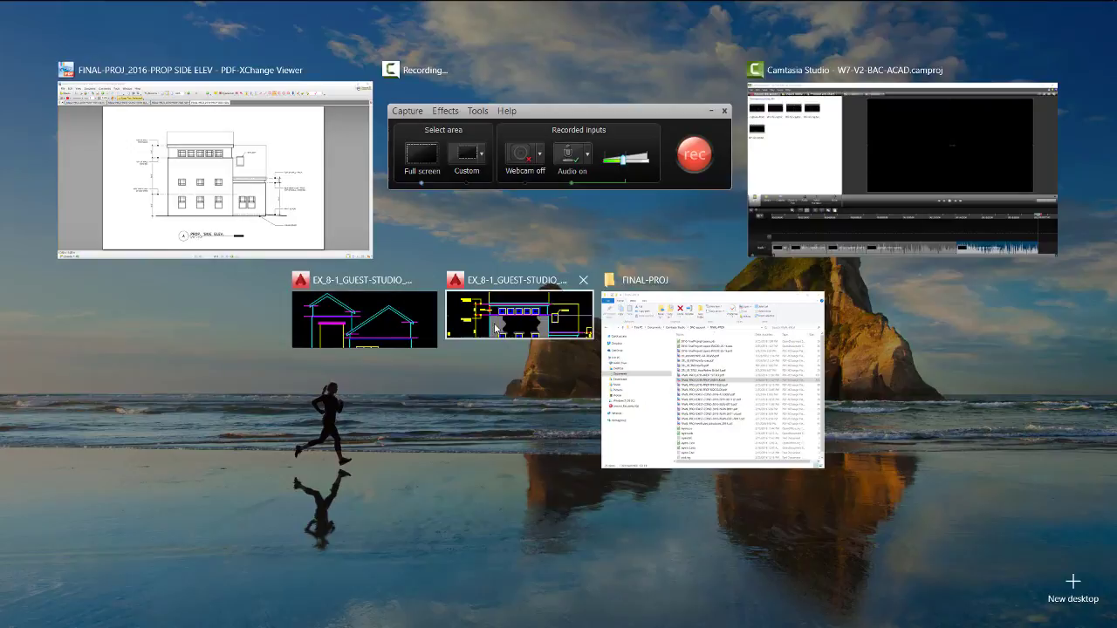
click(534, 321)
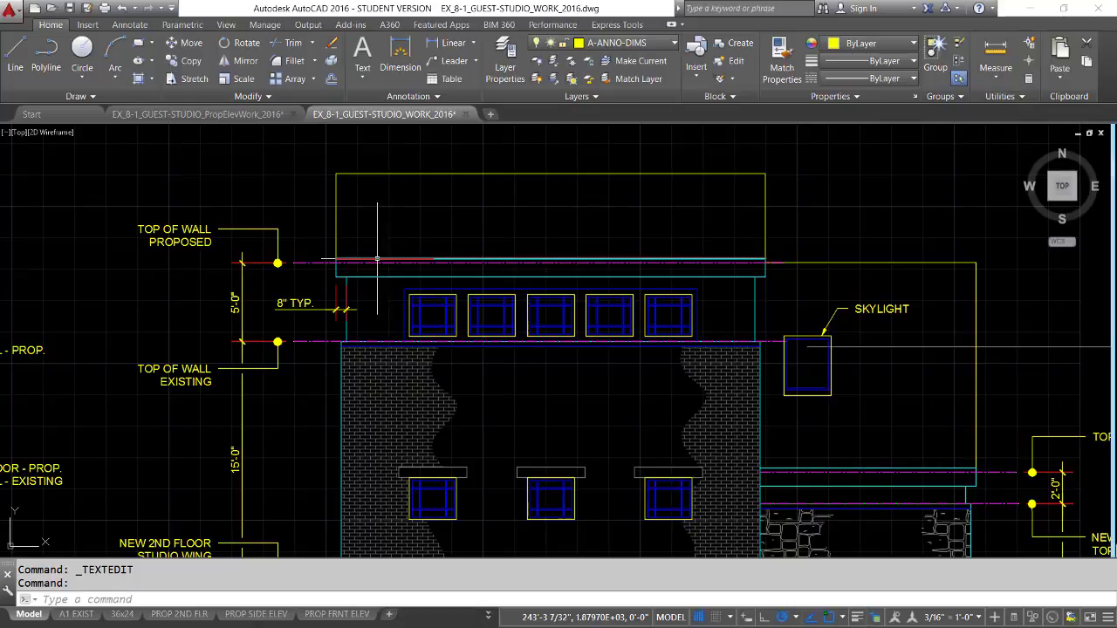
click(215, 115)
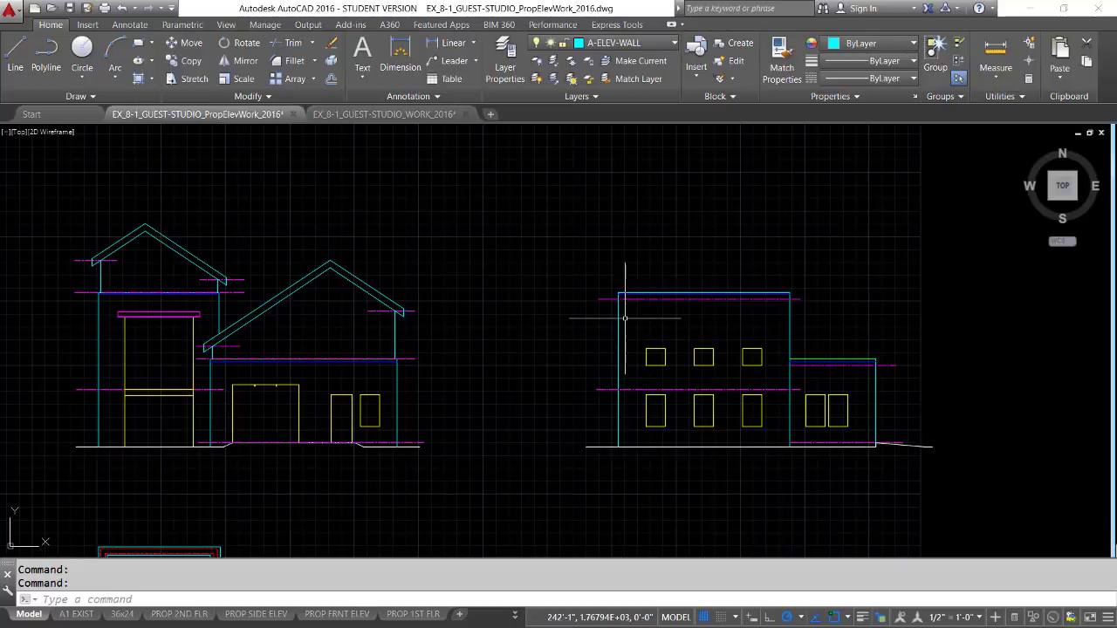
Step: Offset the side elevation's two tall-wing walls and the lower wing's right wall 4" inward
scroll(724, 317, up, 5)
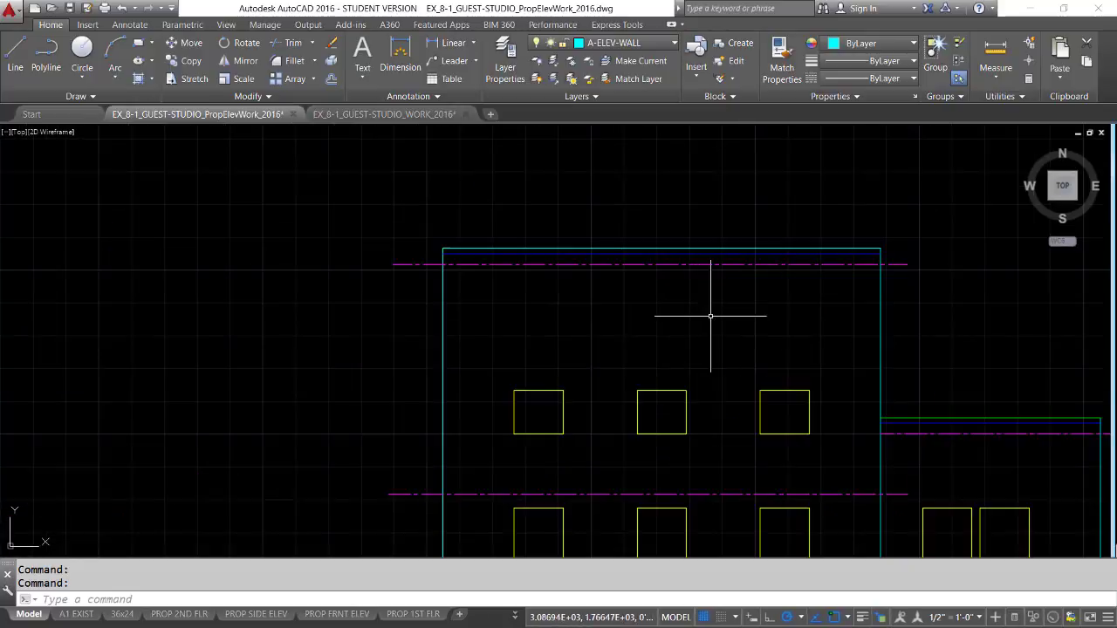
middle_drag(723, 316, 525, 312)
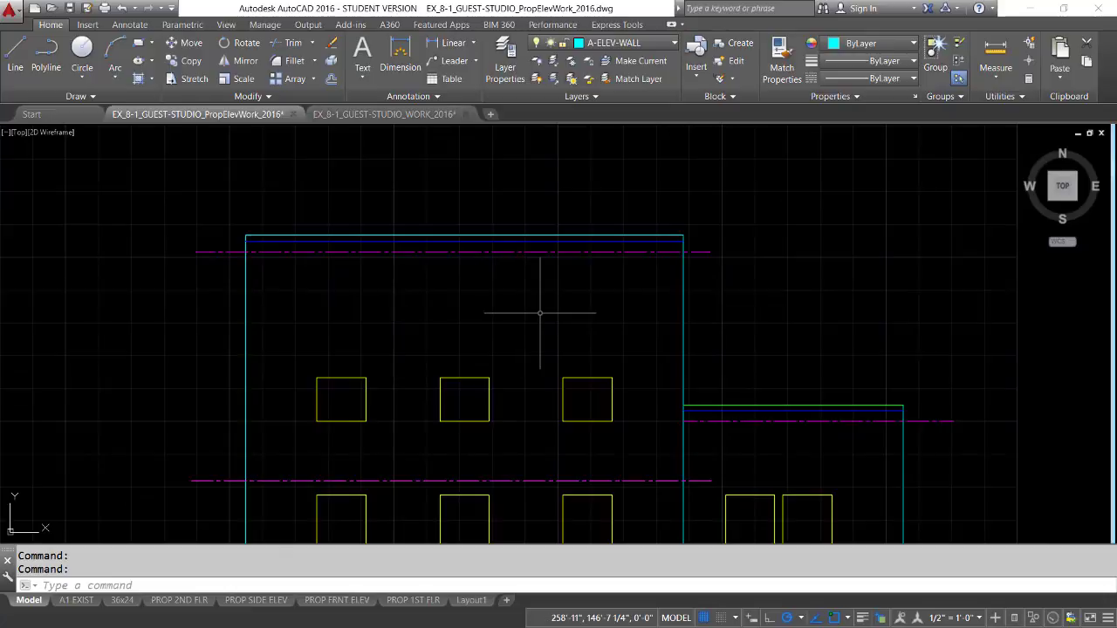
text(o)
key(Return)
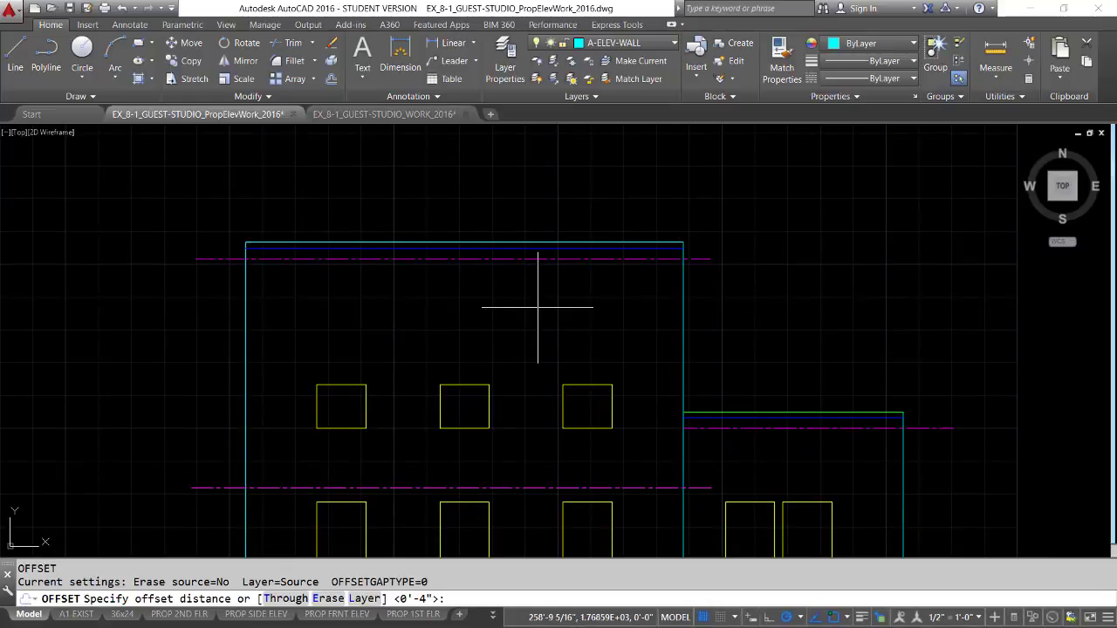
key(Return)
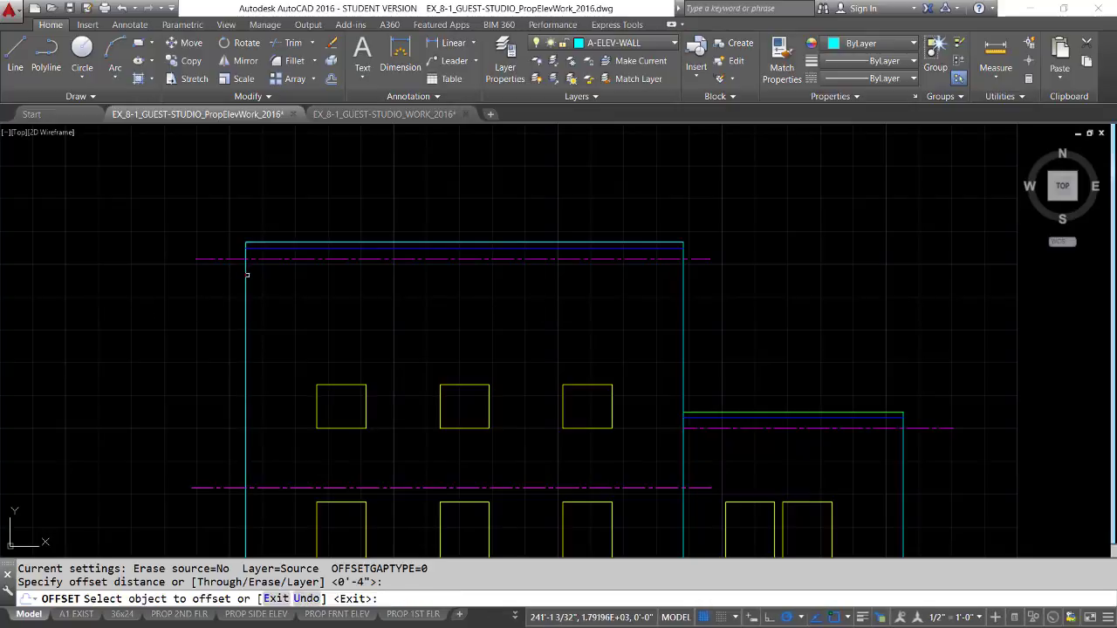
click(246, 273)
click(303, 288)
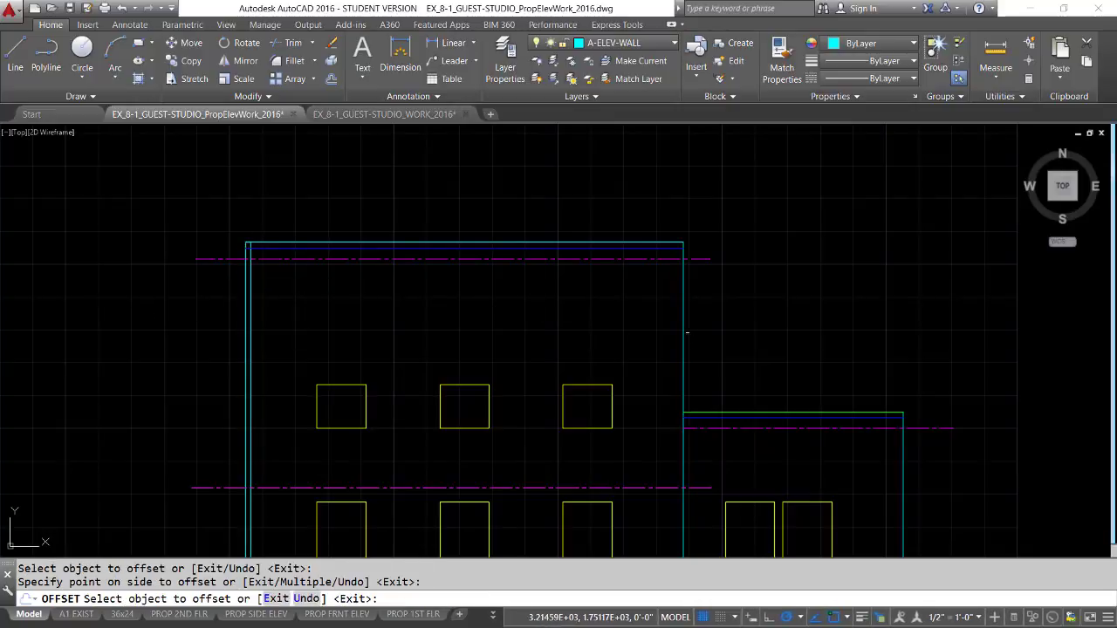
click(684, 325)
click(637, 333)
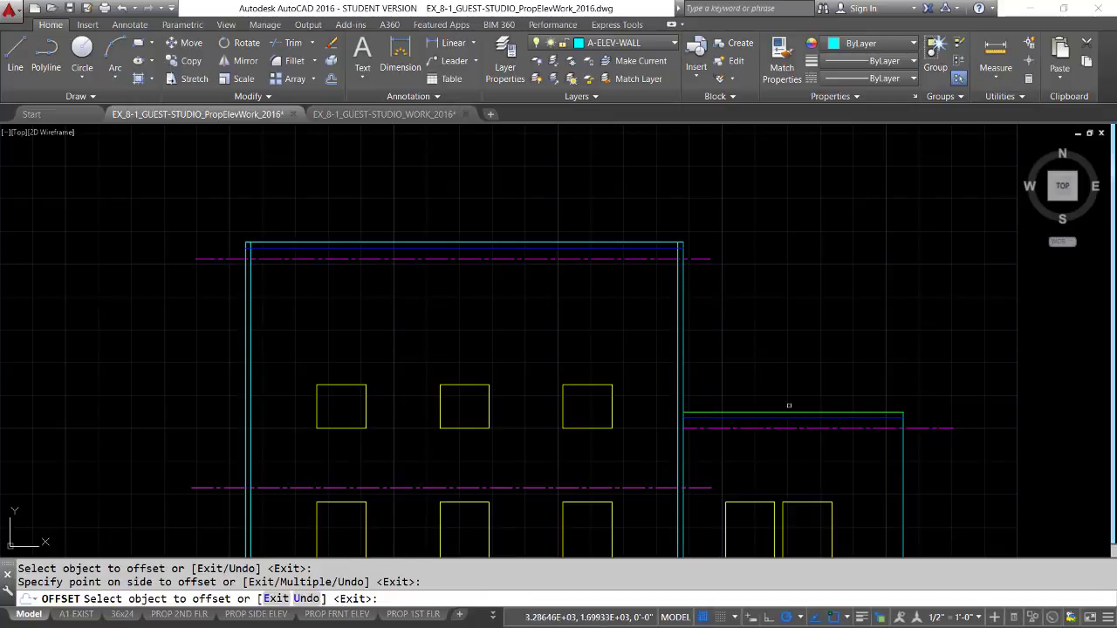
click(904, 474)
click(848, 473)
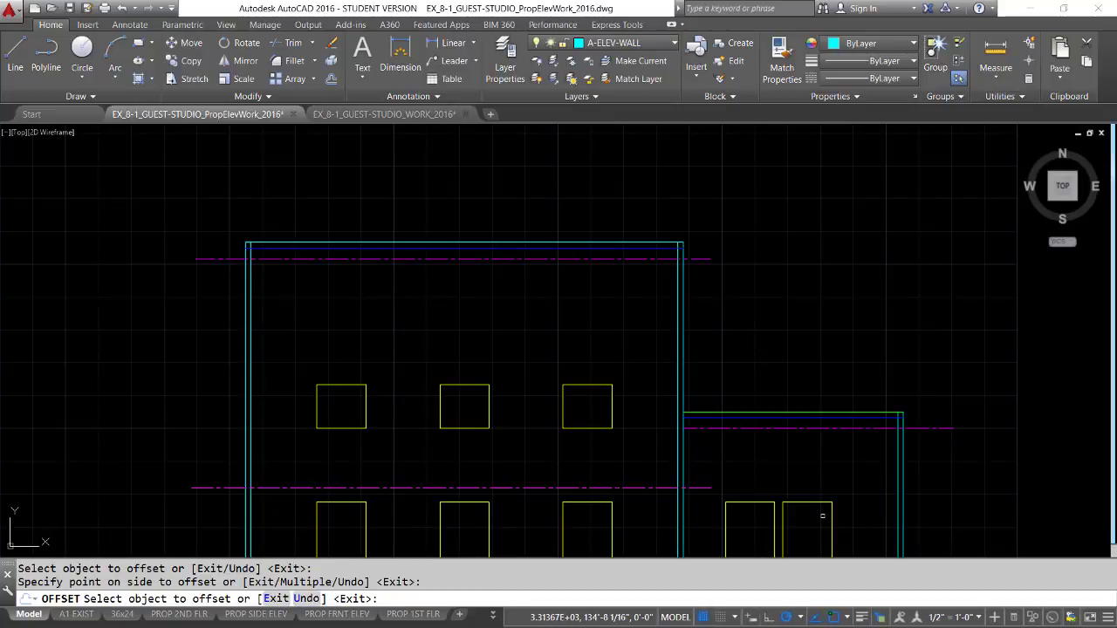
Step: Draw a horizontal line above the side elevation's tall wing, level with the bottom of the front elevation's taller roof's left eave
key(Return)
scroll(497, 360, up, 1)
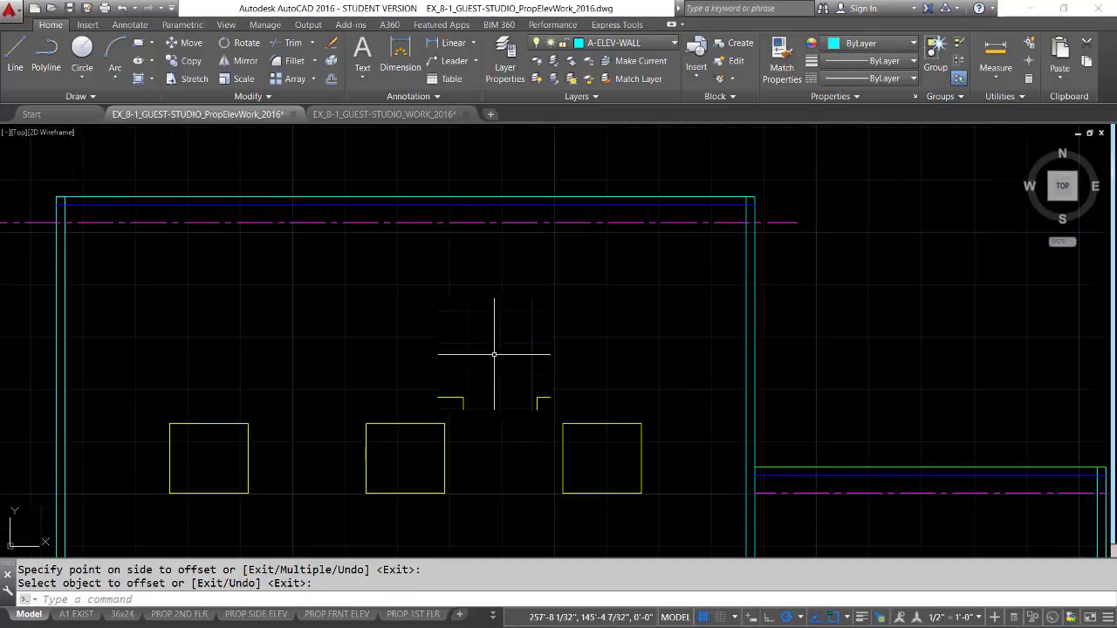
scroll(497, 353, down, 2)
scroll(499, 353, down, 2)
middle_drag(452, 250, 541, 195)
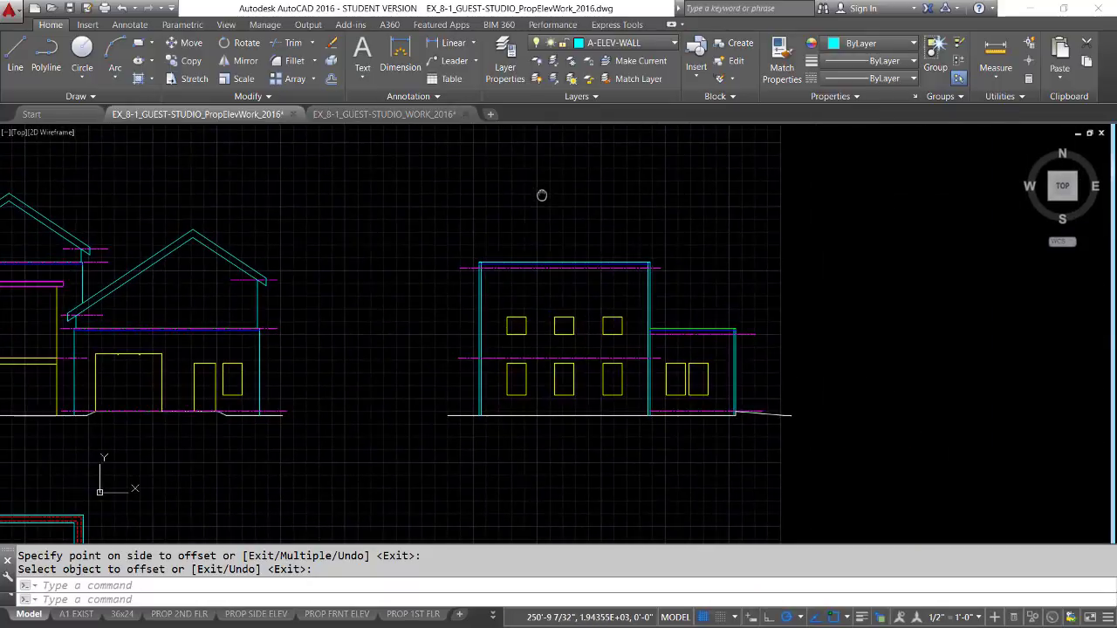
middle_drag(409, 198, 581, 209)
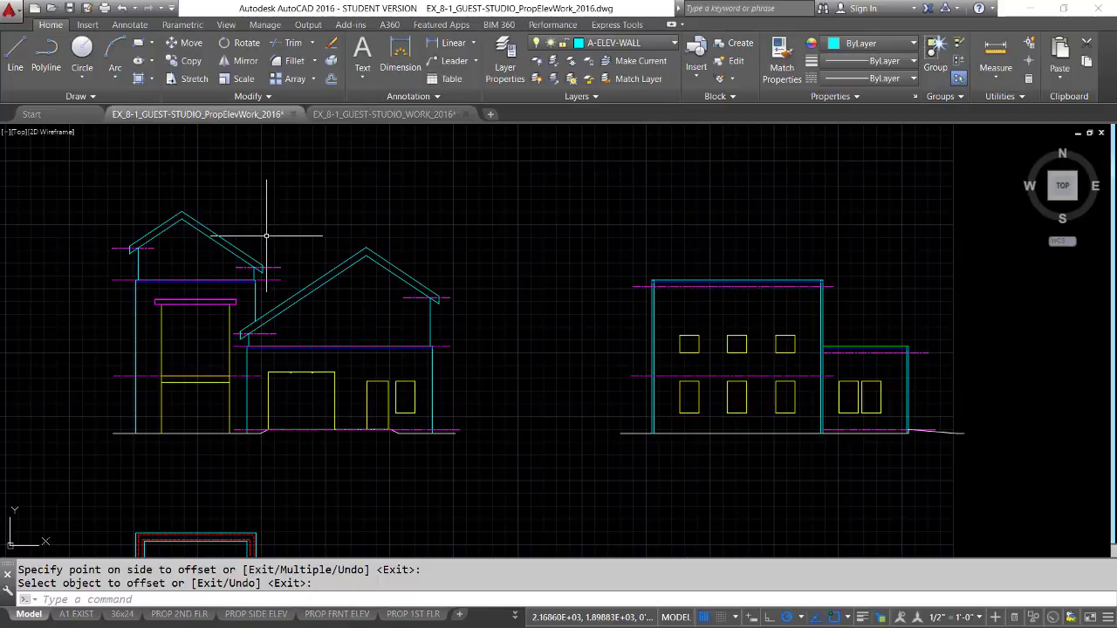
key(Escape)
text(L)
key(Return)
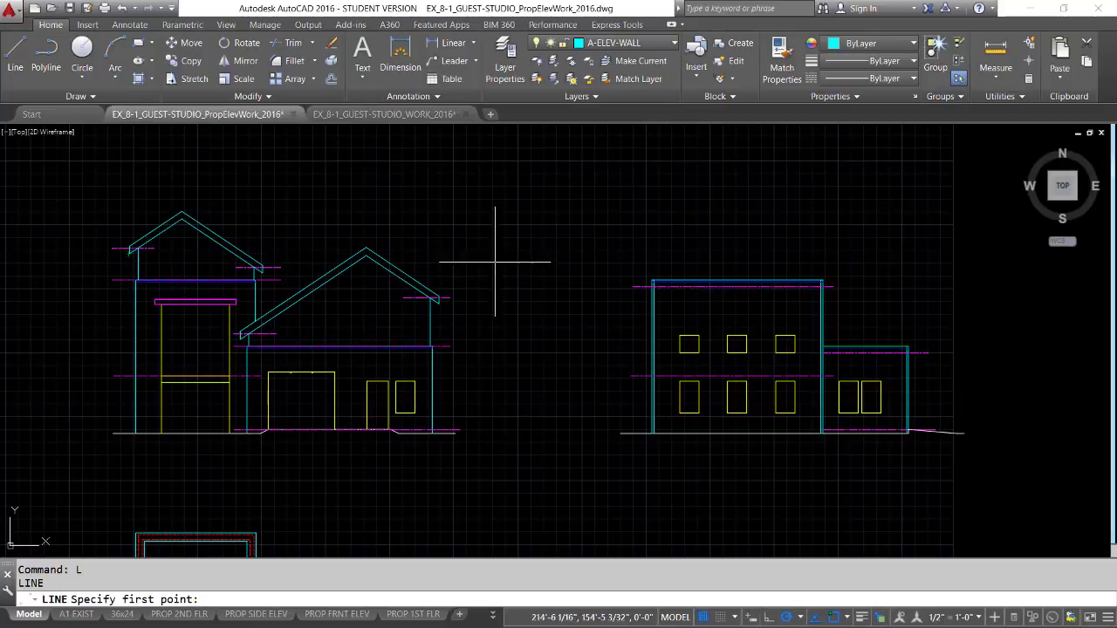
click(642, 255)
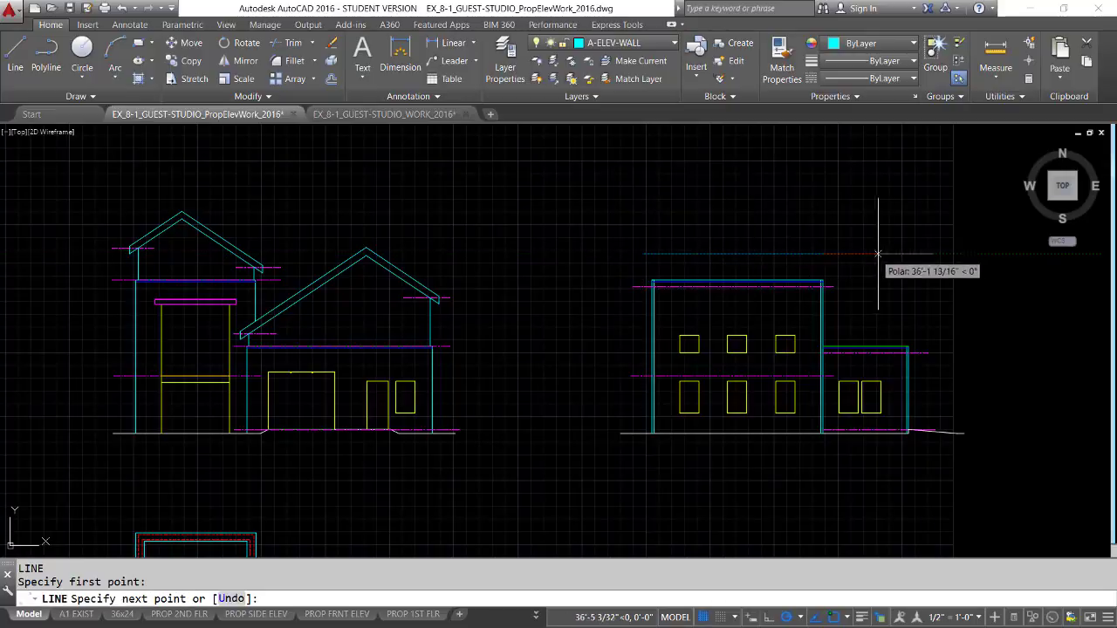
click(829, 255)
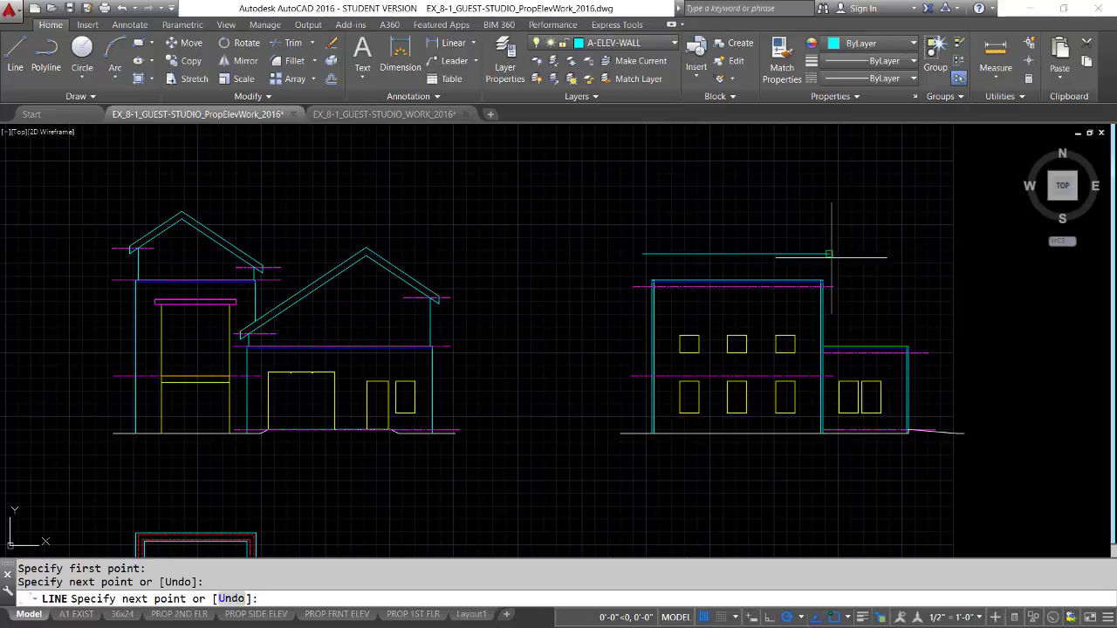
key(Return)
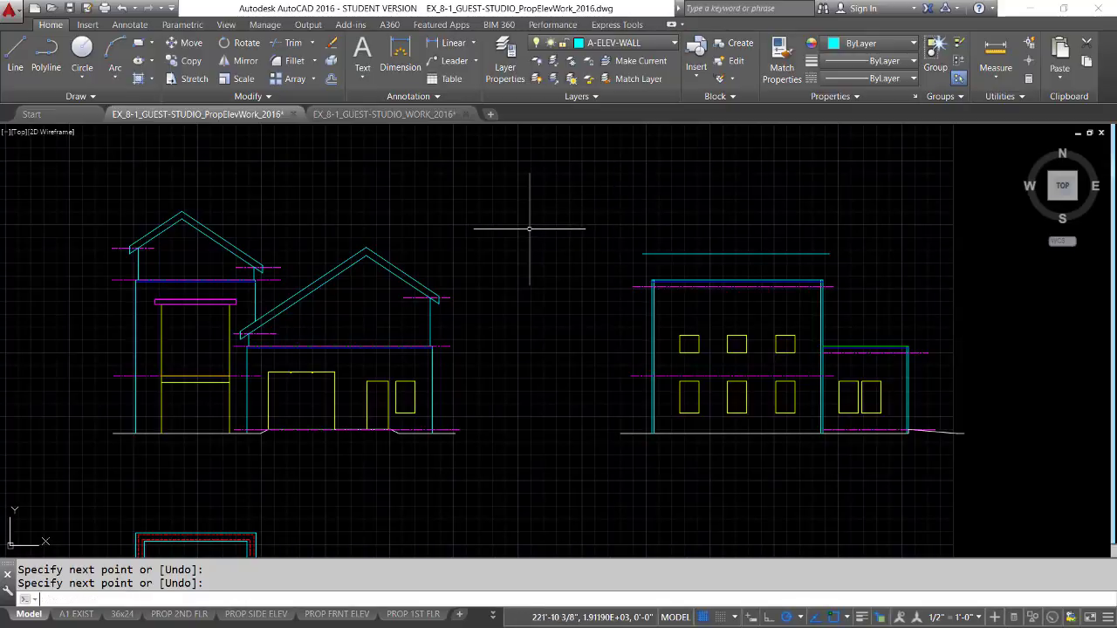
Step: Draw two more horizontal lines above the tall wing, level with the front elevation's left eave top and the taller roof's peak
key(Return)
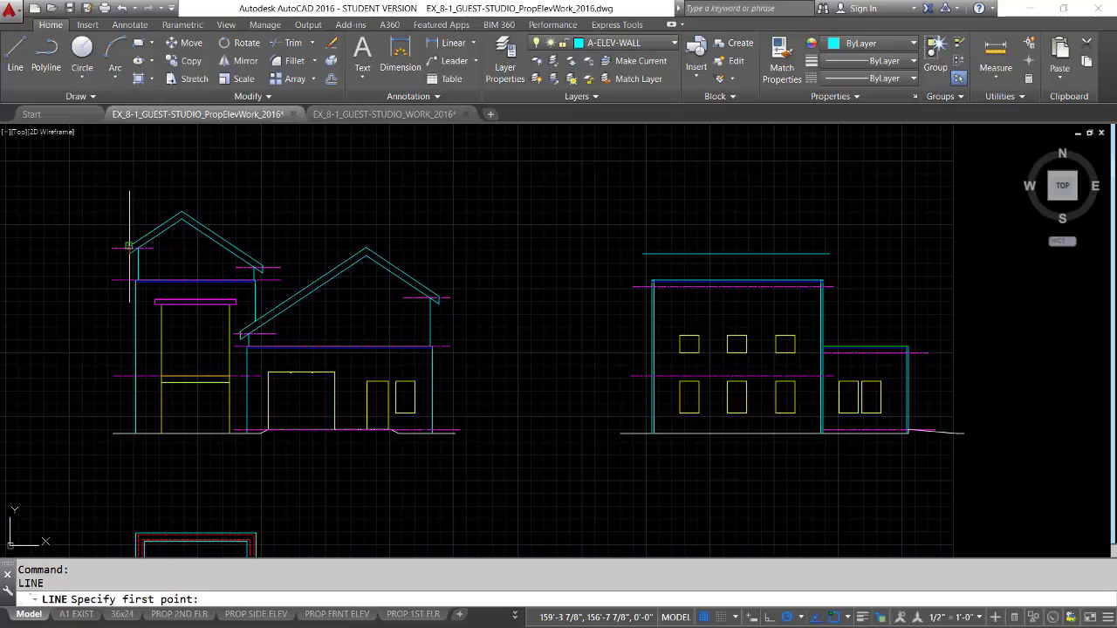
click(644, 245)
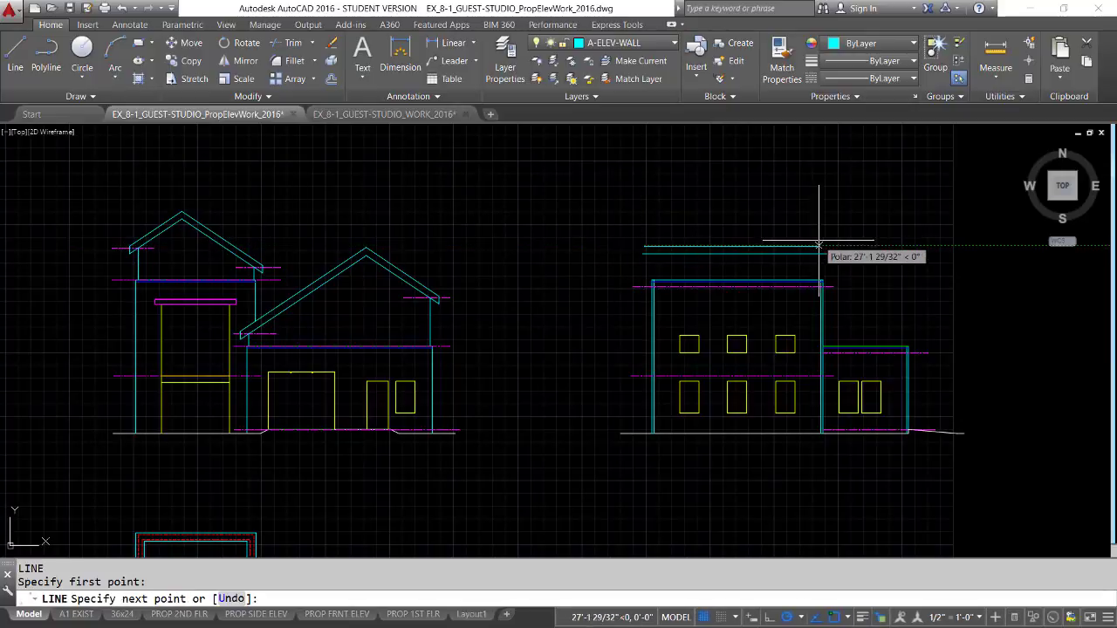
click(825, 246)
key(Return)
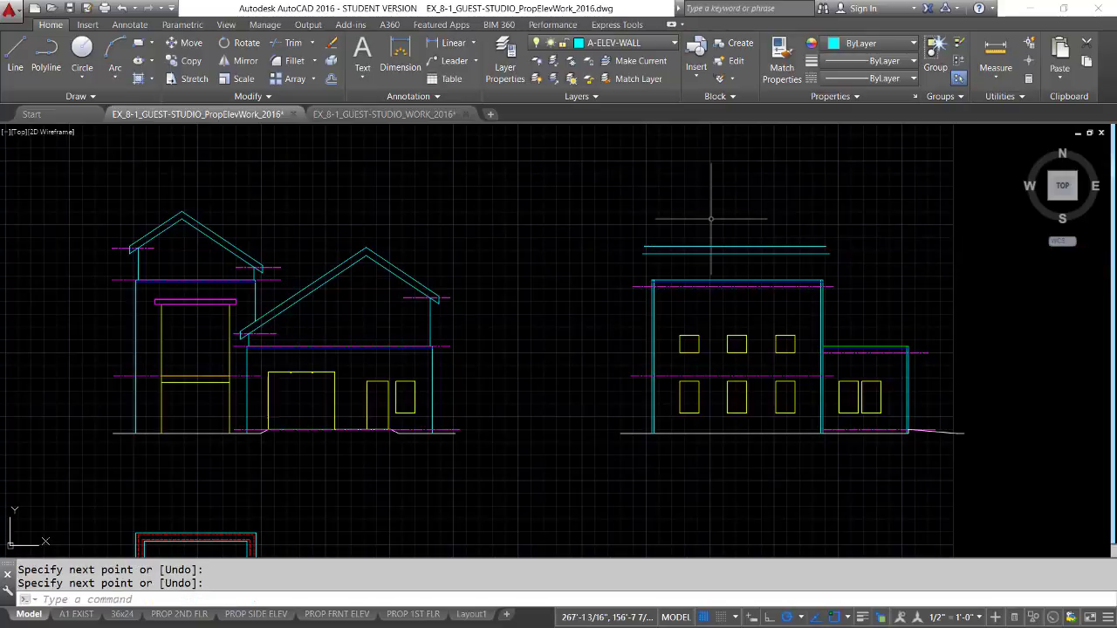
key(Return)
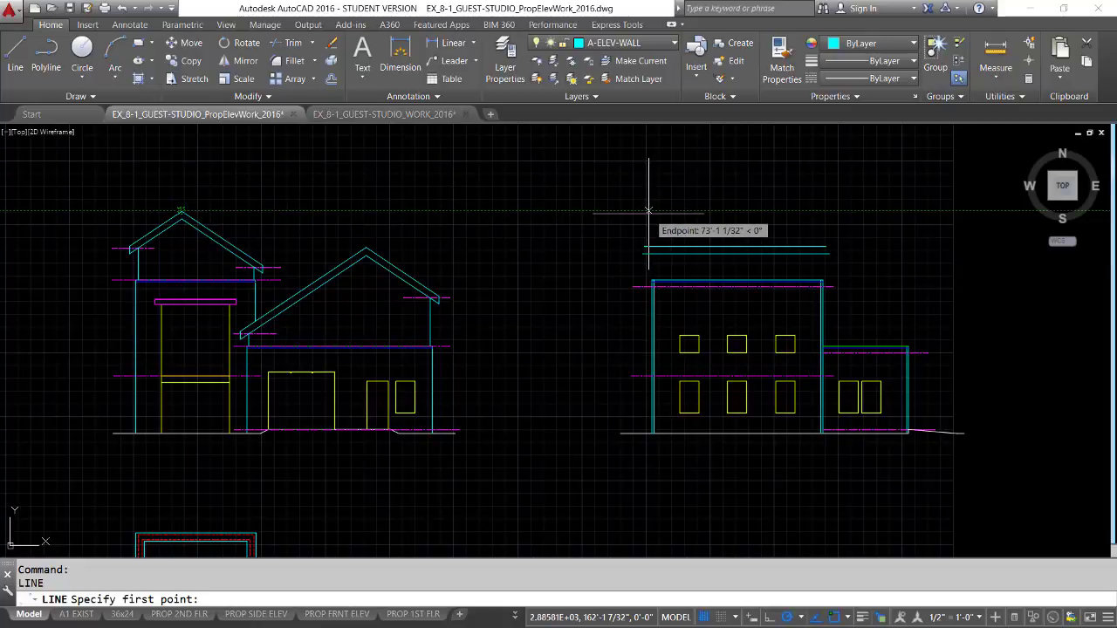
click(650, 211)
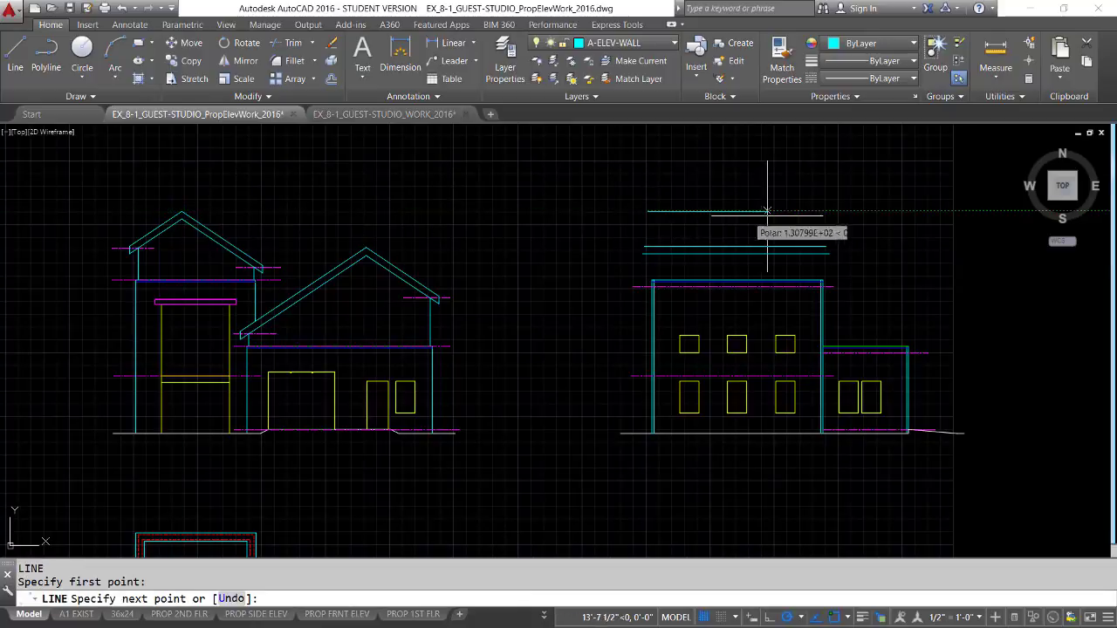
click(827, 211)
key(Return)
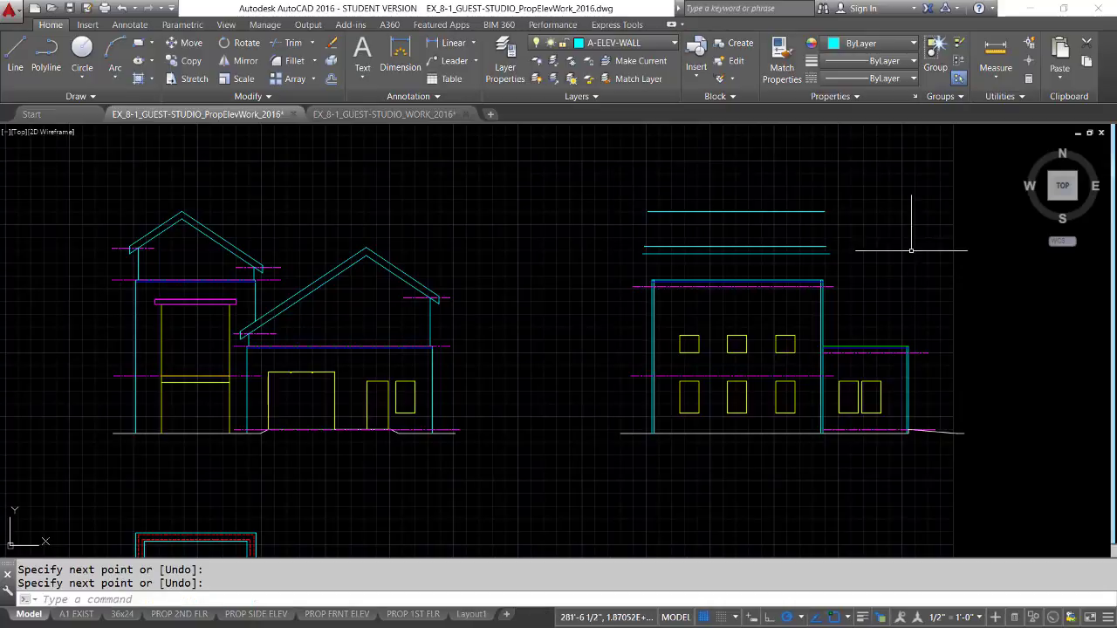
Step: Extend the tall wing's two inner wall lines up to the lowest of the new horizontal roof lines
scroll(764, 277, up, 4)
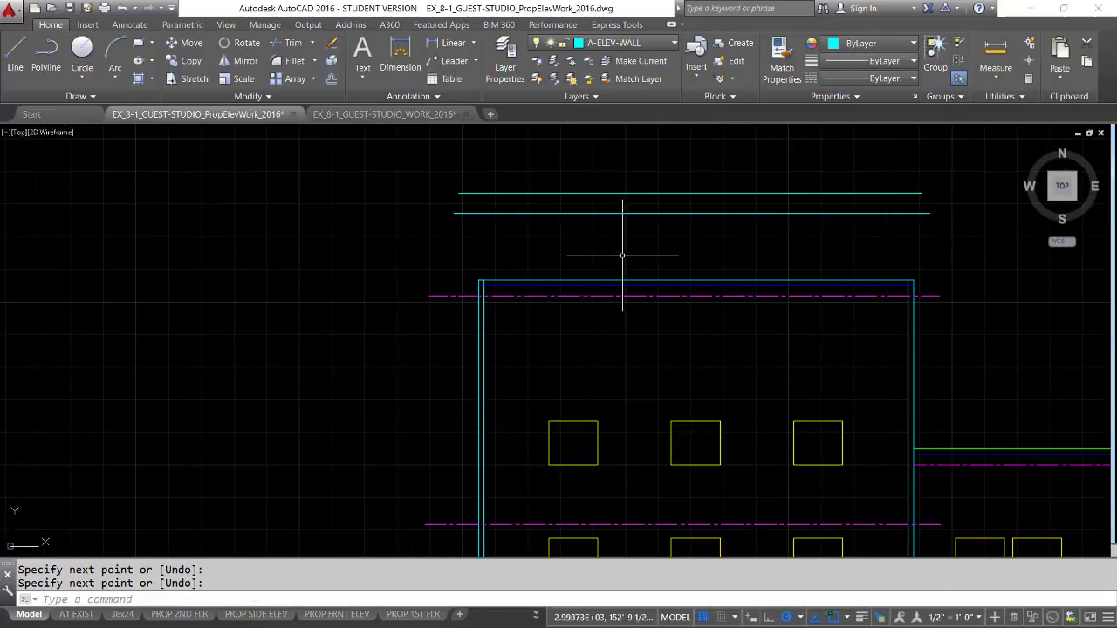
middle_drag(624, 264, 578, 306)
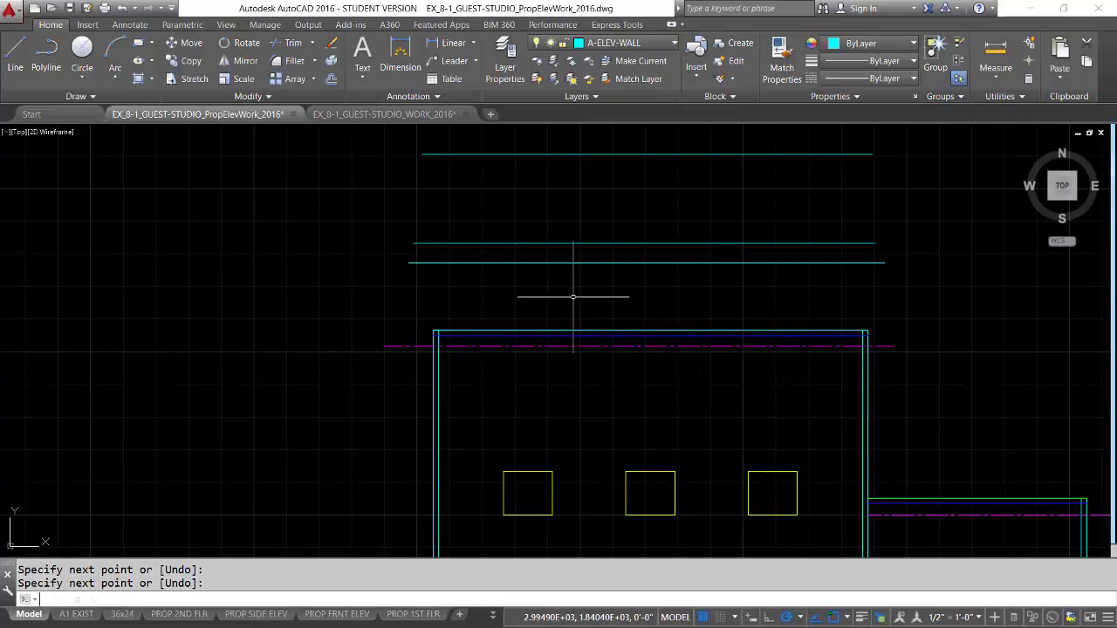
key(Return)
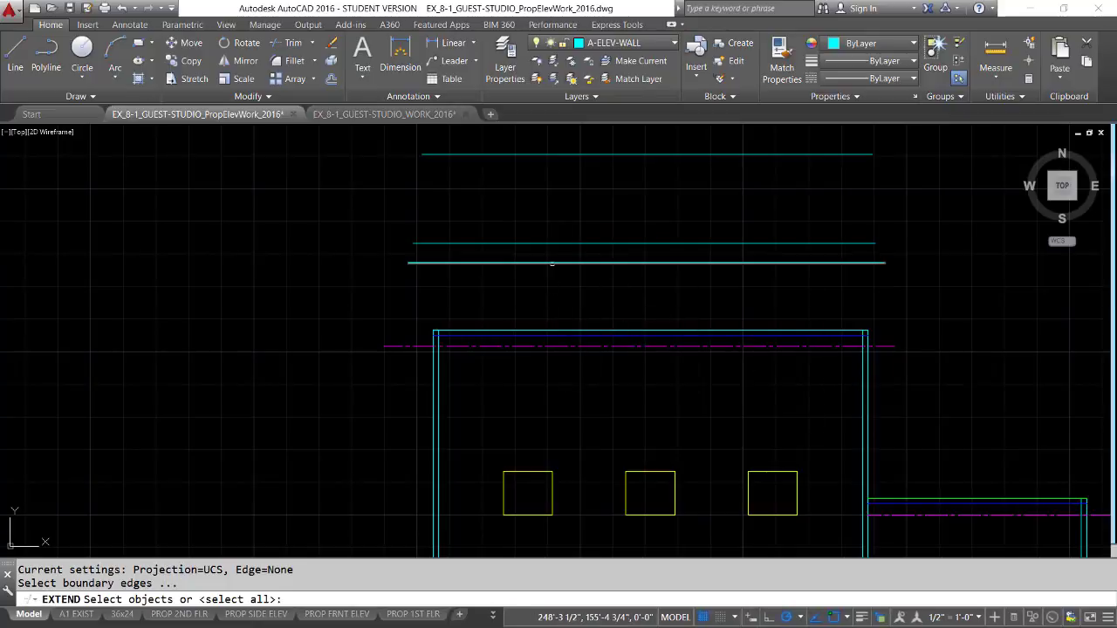
click(541, 263)
key(Return)
click(443, 360)
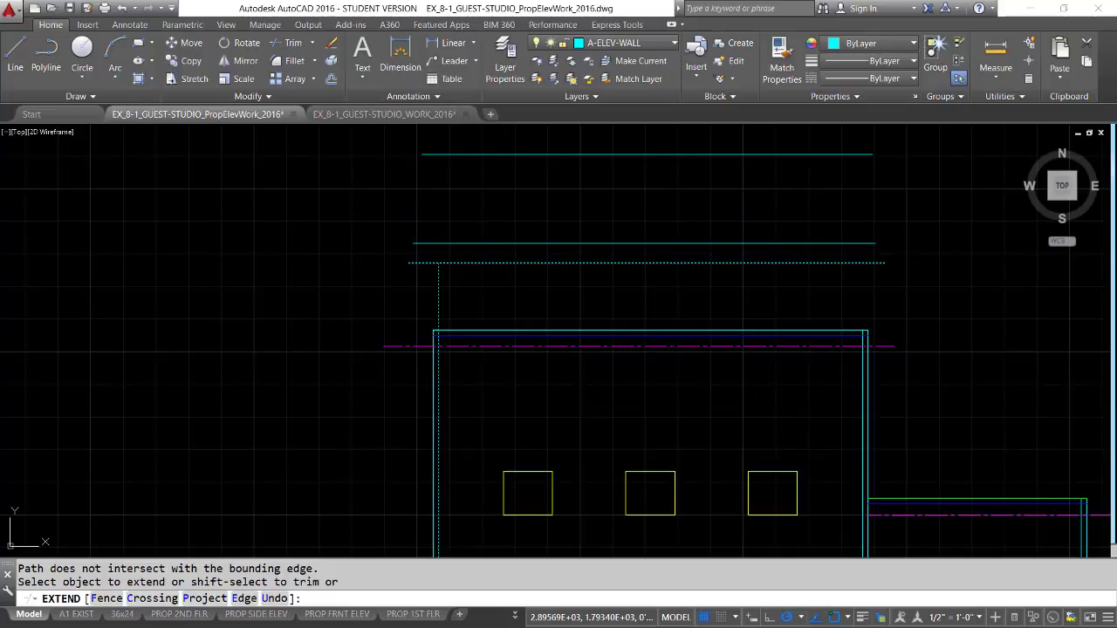
click(440, 364)
click(864, 370)
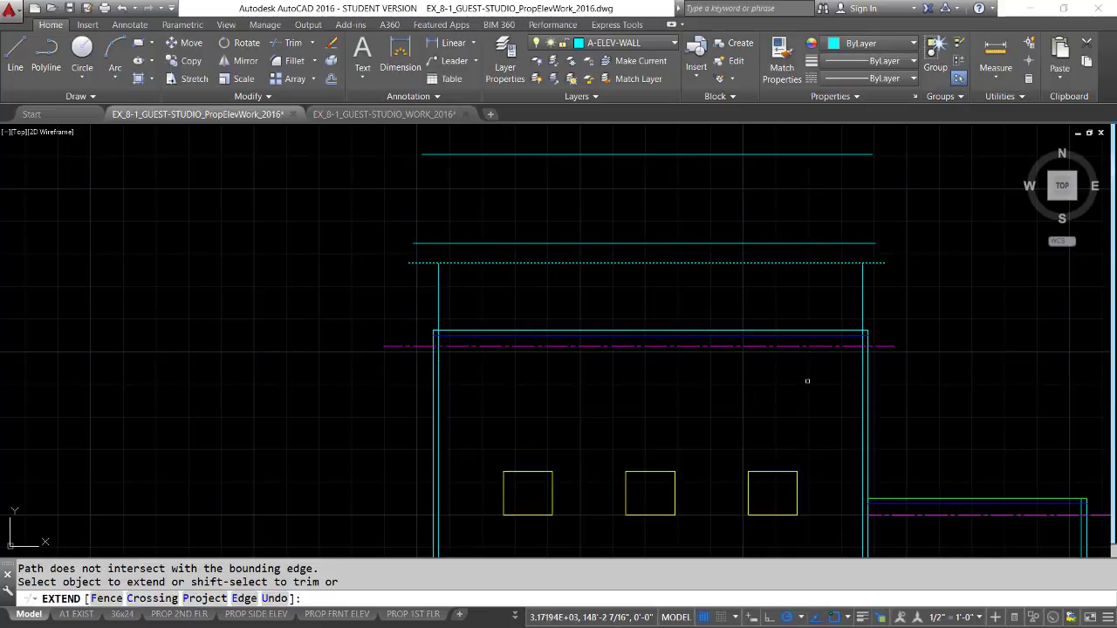
key(Return)
Step: Trim off the parts of the two inner wall lines below the tall wing's horizontal wall-top line
text(tr)
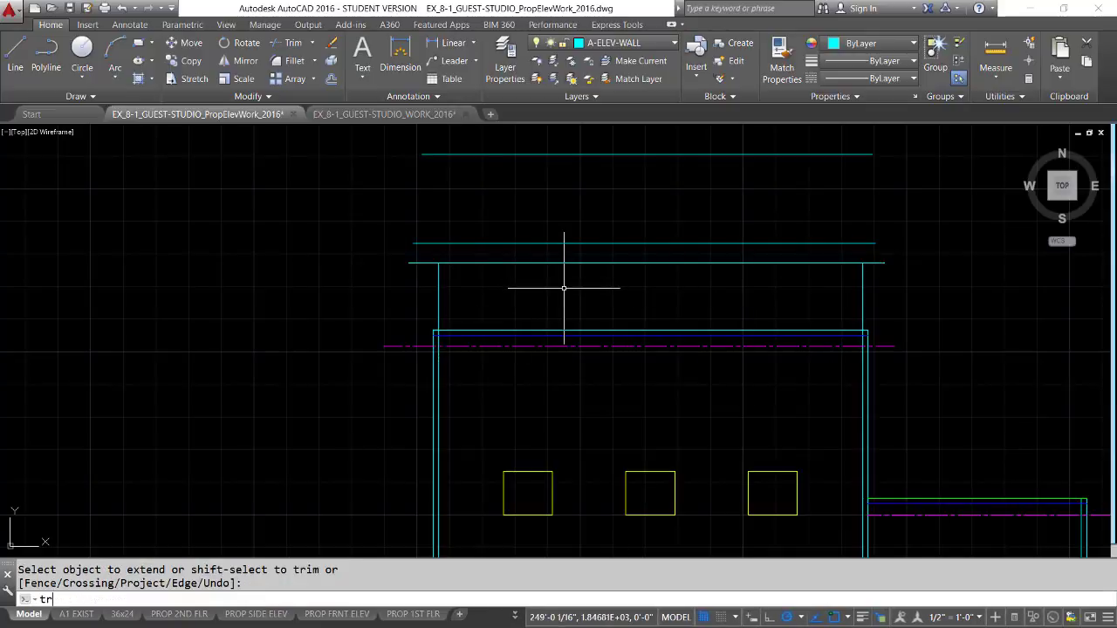
key(Return)
click(517, 331)
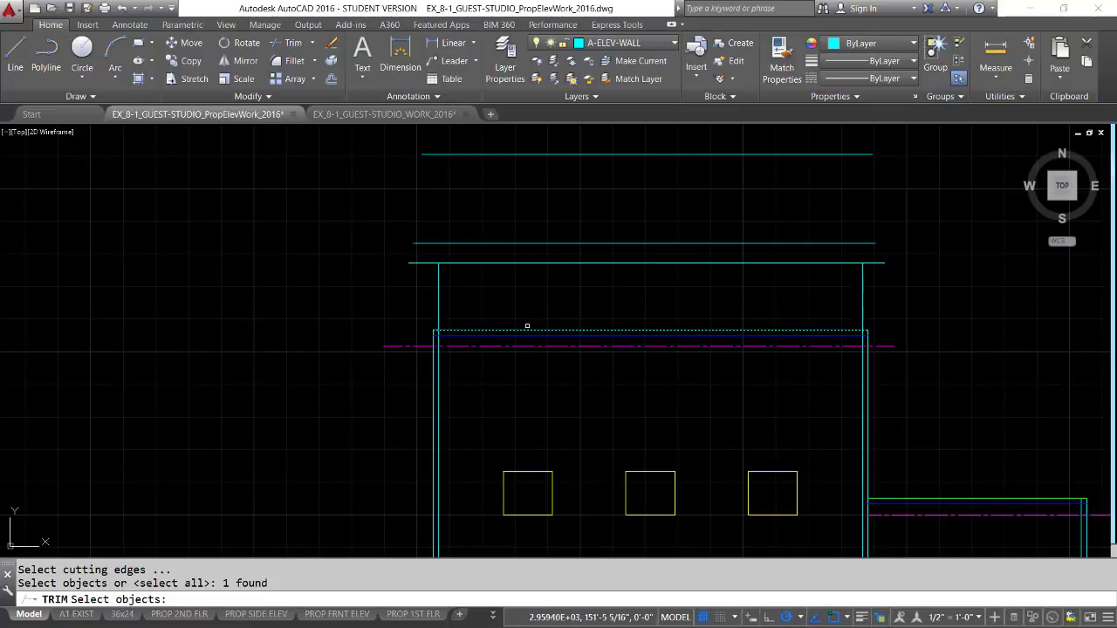
key(Return)
click(471, 346)
click(438, 379)
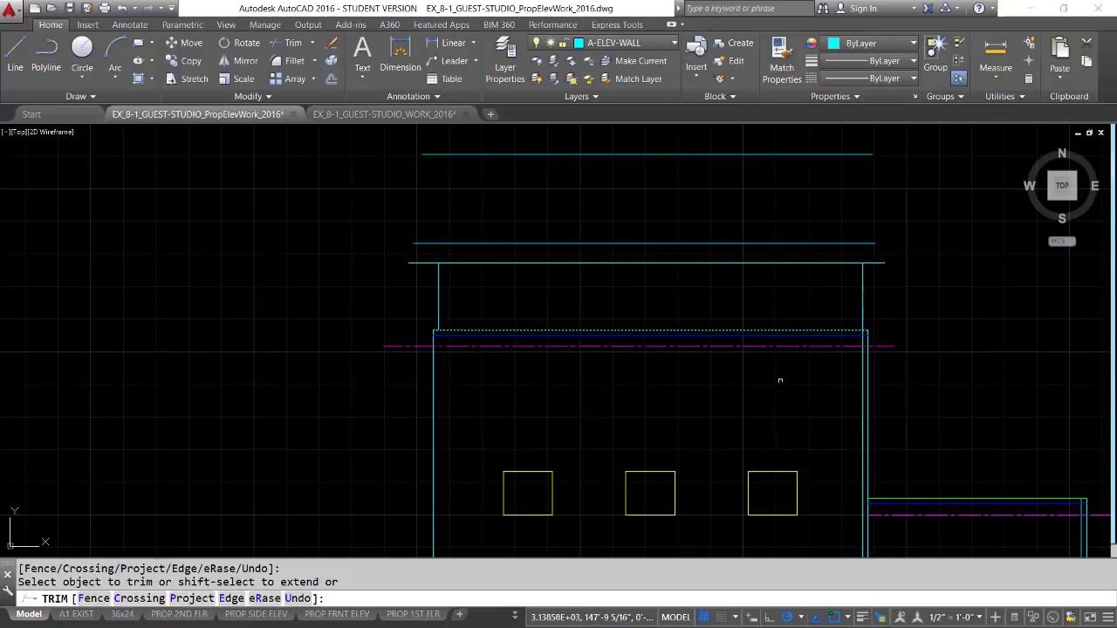
click(864, 372)
key(Return)
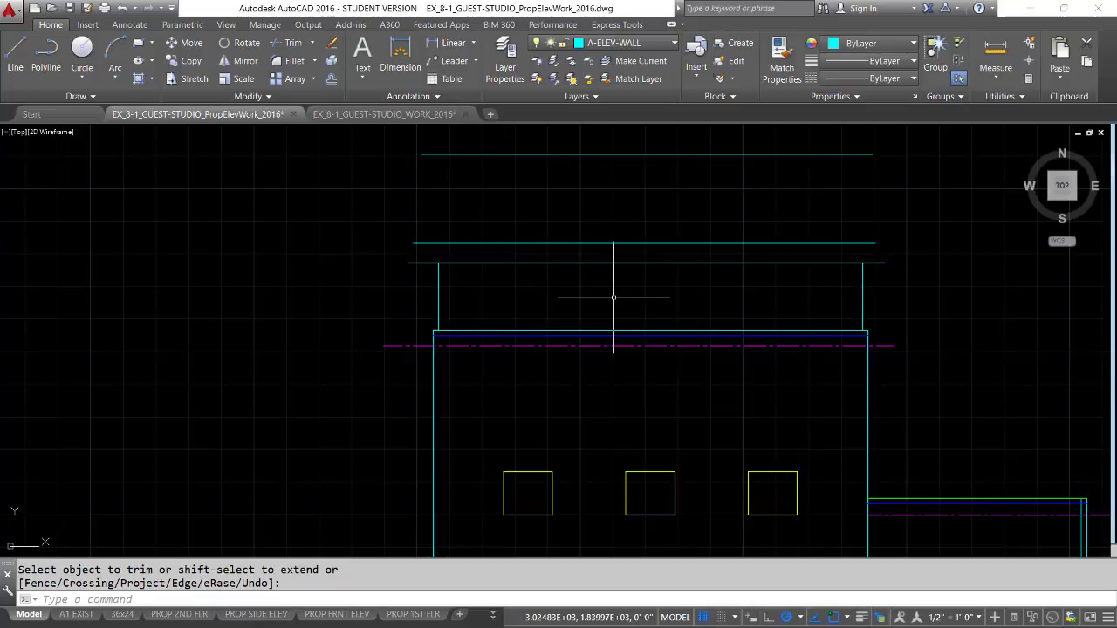
Step: Offset the tall wing's two short upper wall lines 6" outward
key(Return)
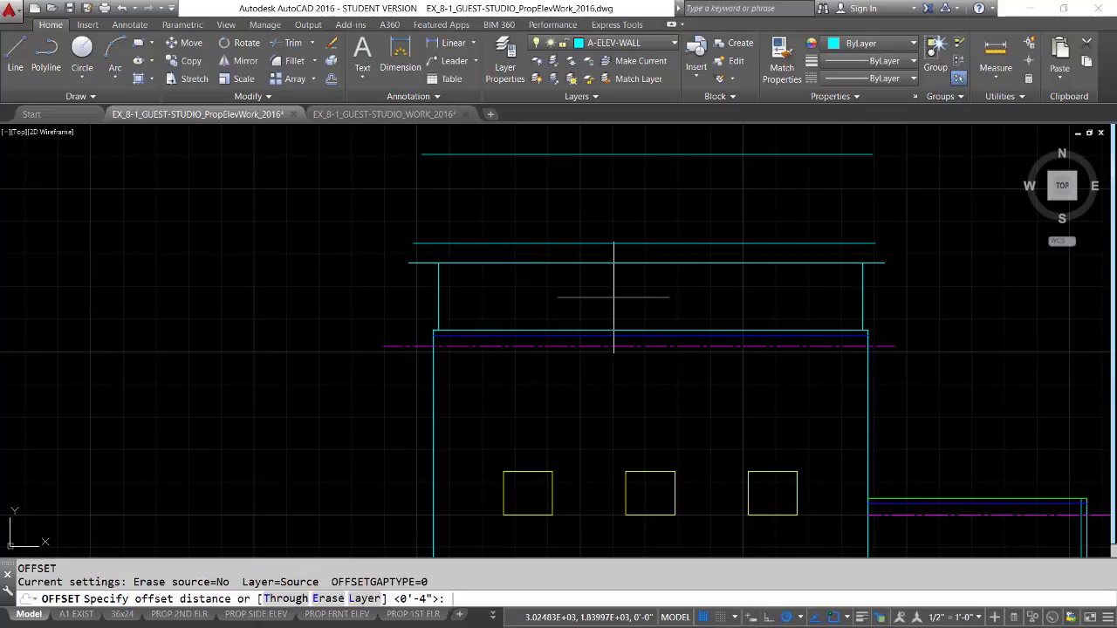
text(6)
key(Return)
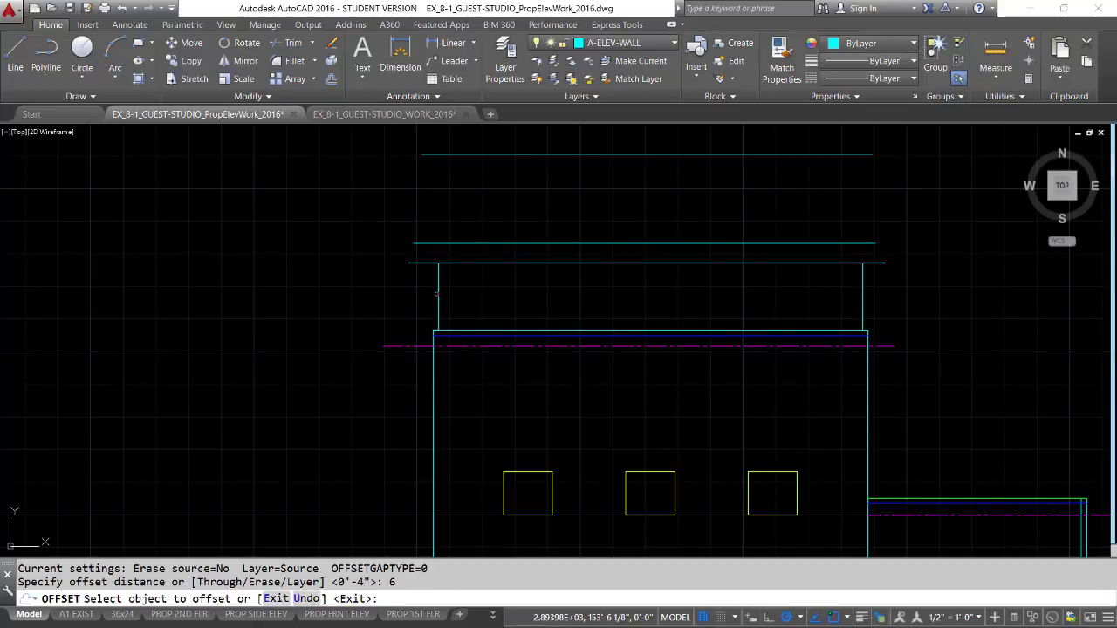
click(437, 293)
click(433, 294)
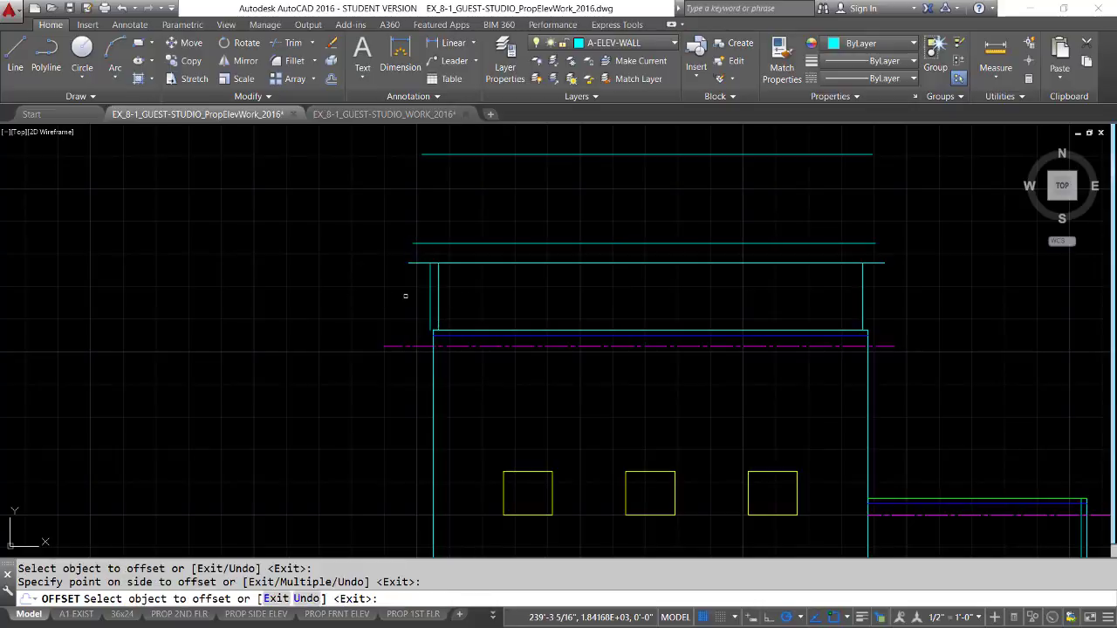
click(864, 295)
click(905, 304)
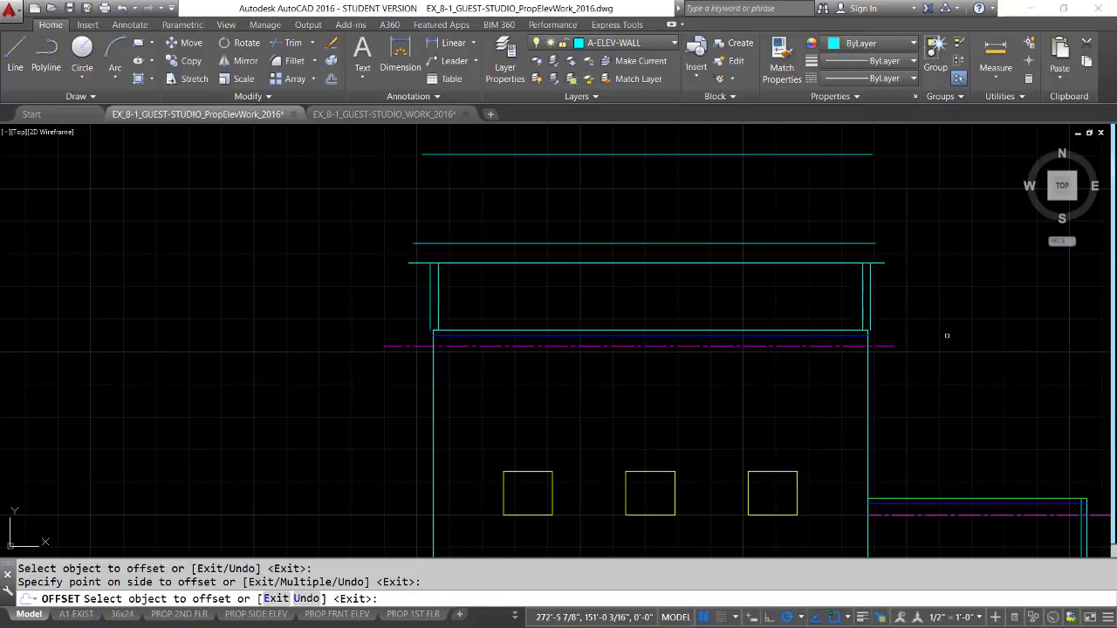
key(Return)
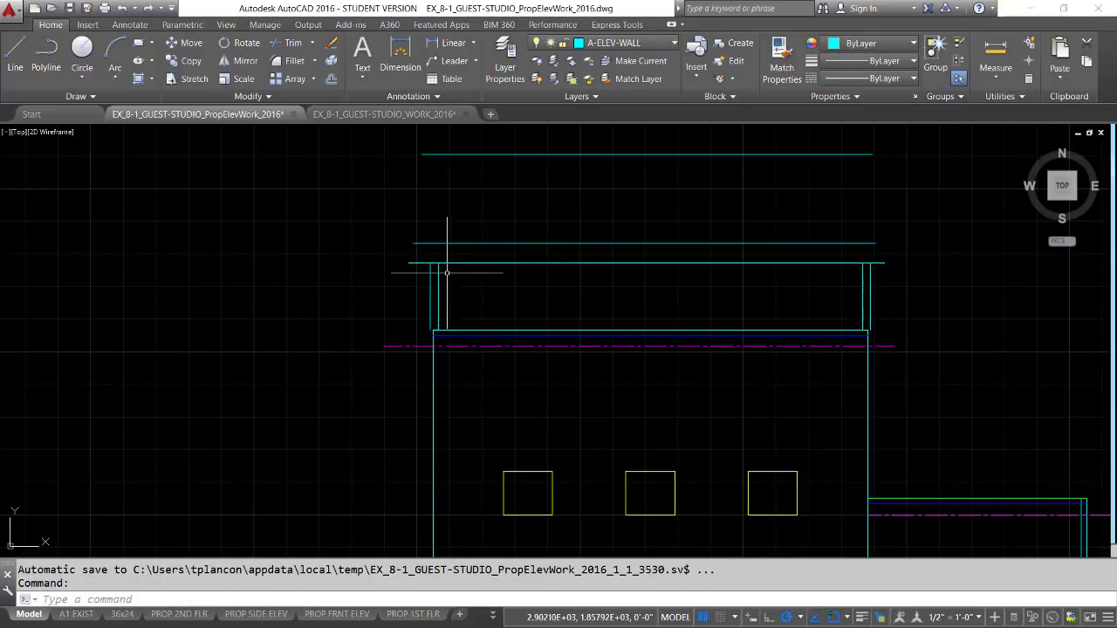
Step: Fillet the upper and lower eave lines with the left outer offset line at zero radius to close the roof edge's left end
scroll(451, 270, up, 1)
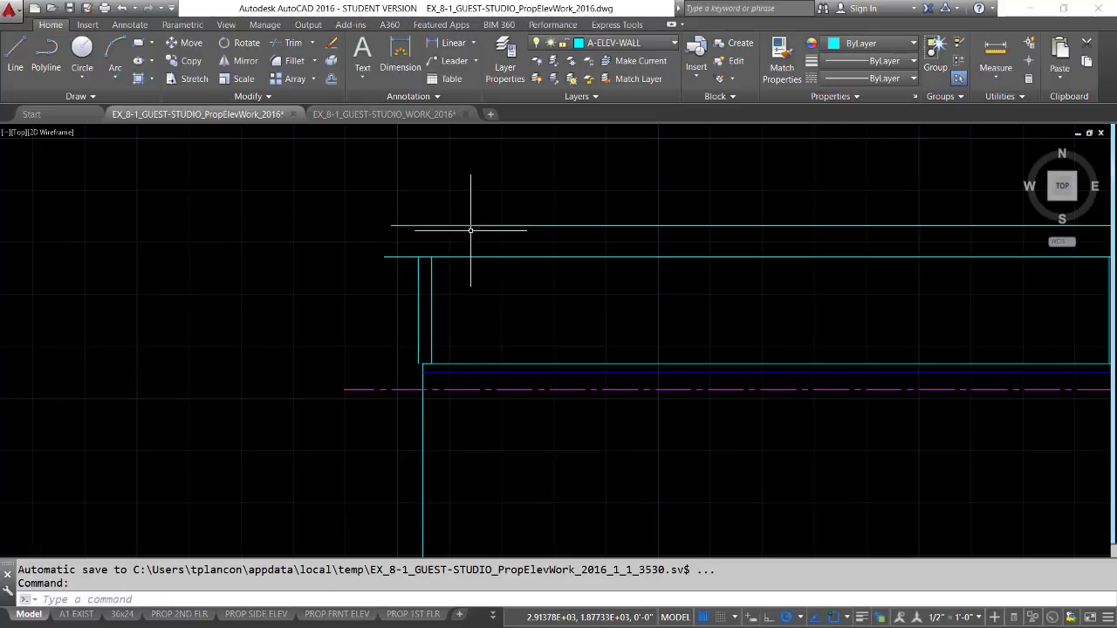
scroll(471, 231, down, 1)
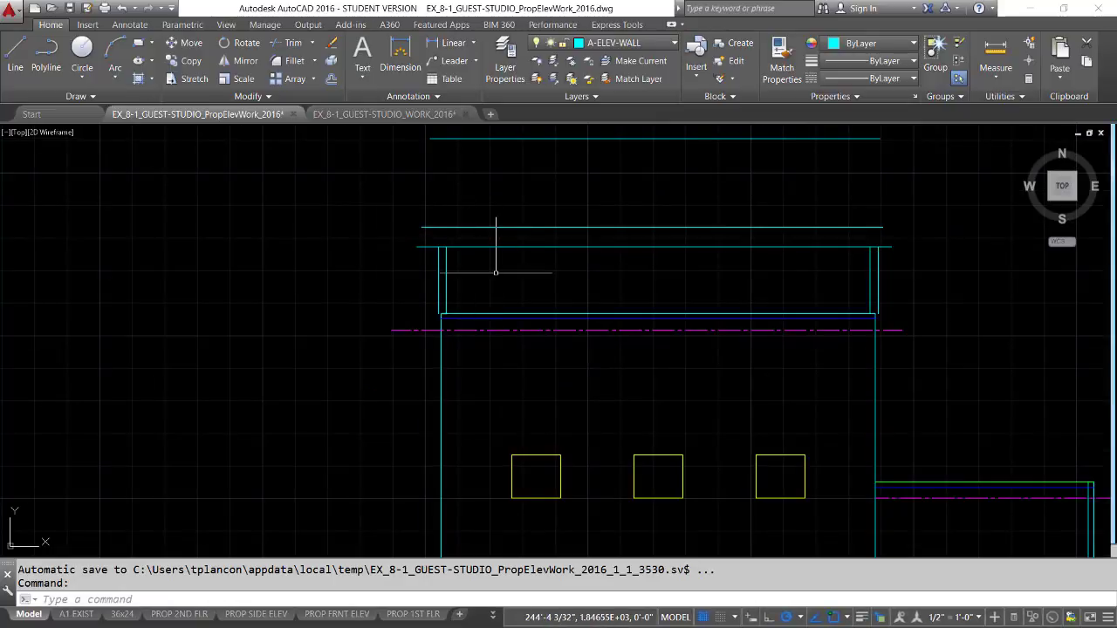
text(f)
key(Return)
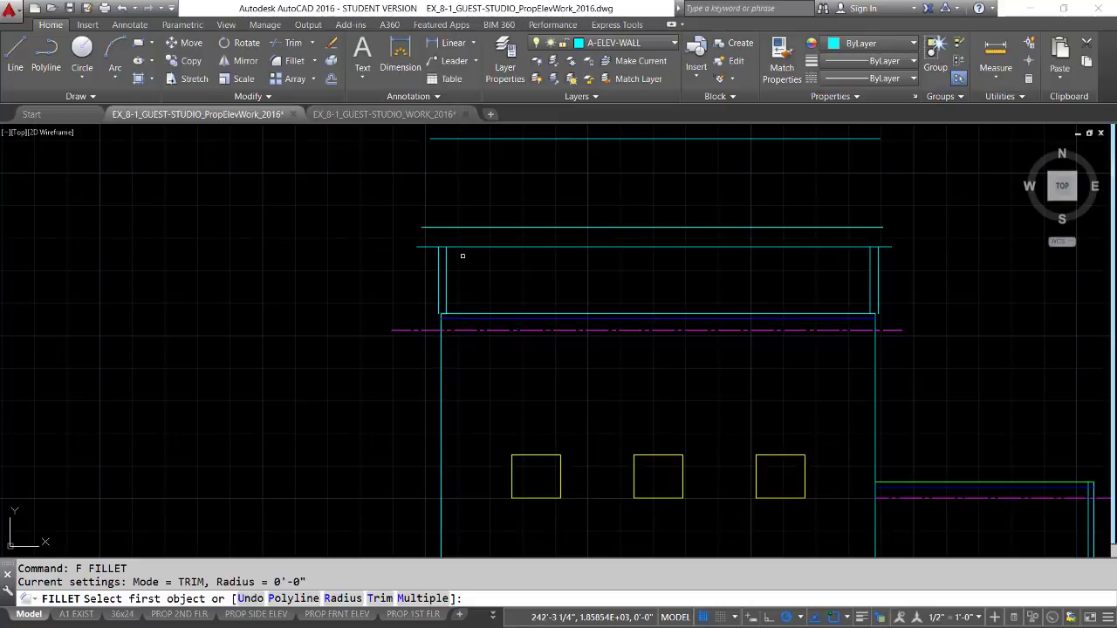
click(465, 225)
click(464, 228)
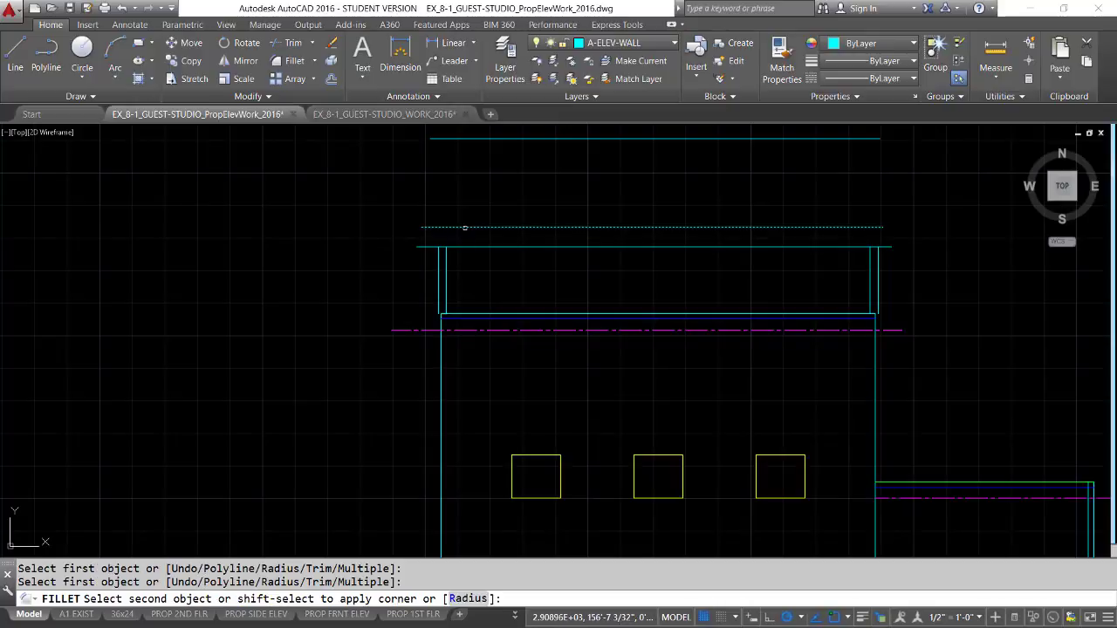
click(439, 272)
key(Return)
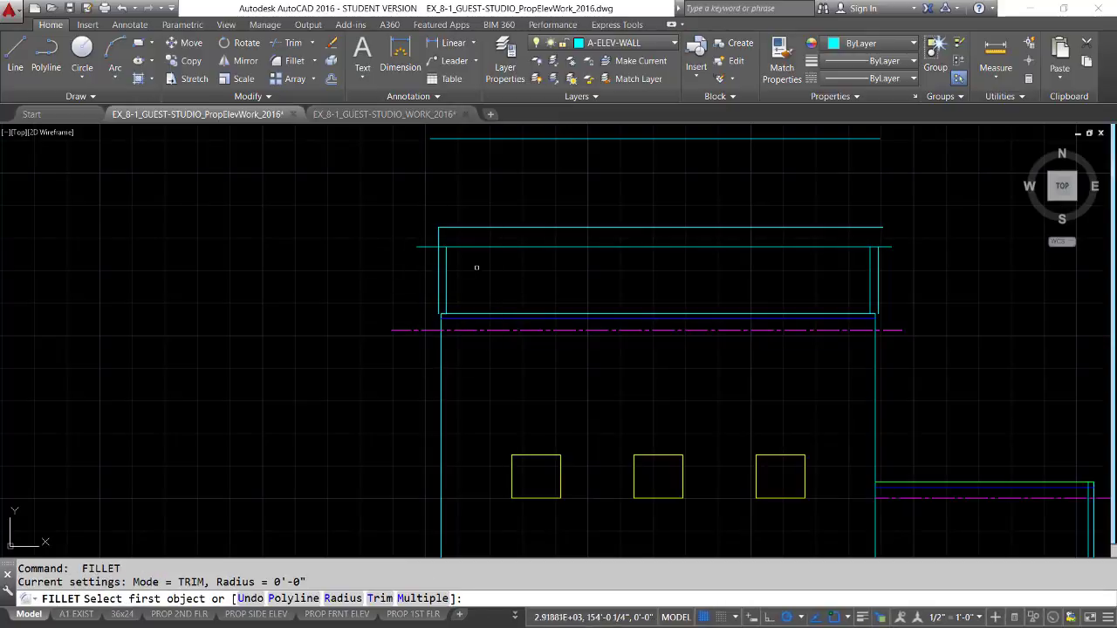
click(474, 247)
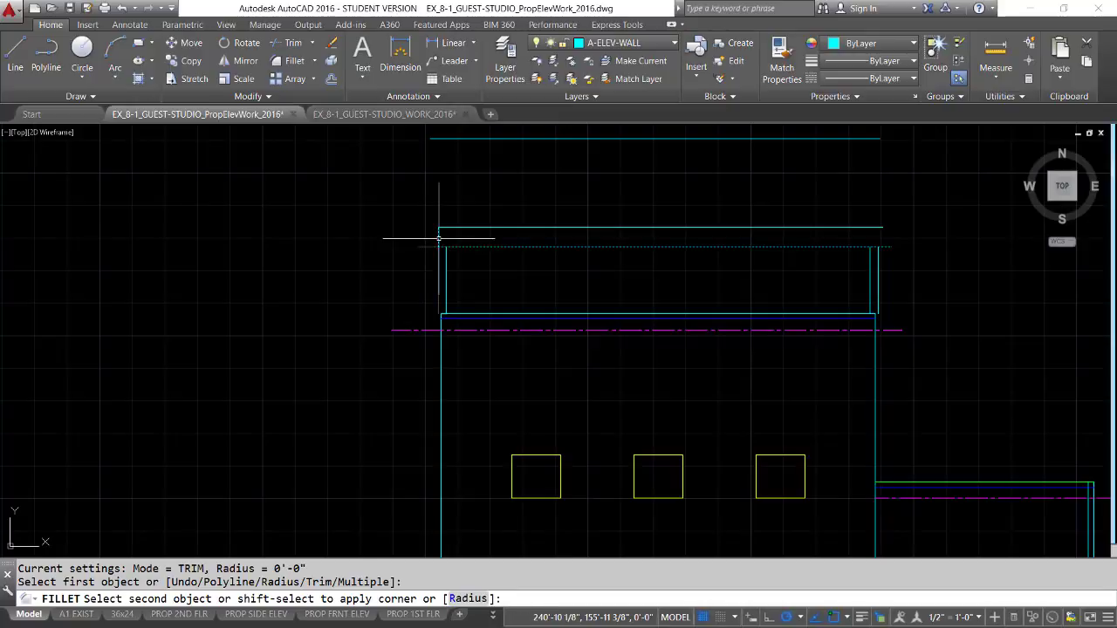
click(439, 238)
Step: Fillet the upper and lower eave lines with the right outer offset line at zero radius to close the roof edge's right end
key(Return)
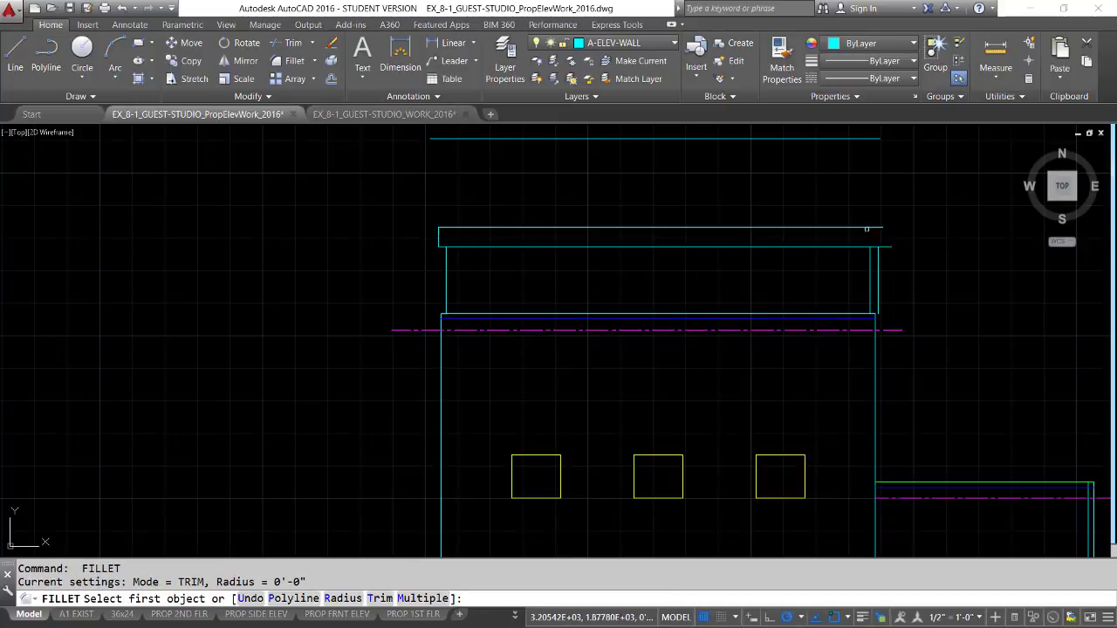
click(868, 228)
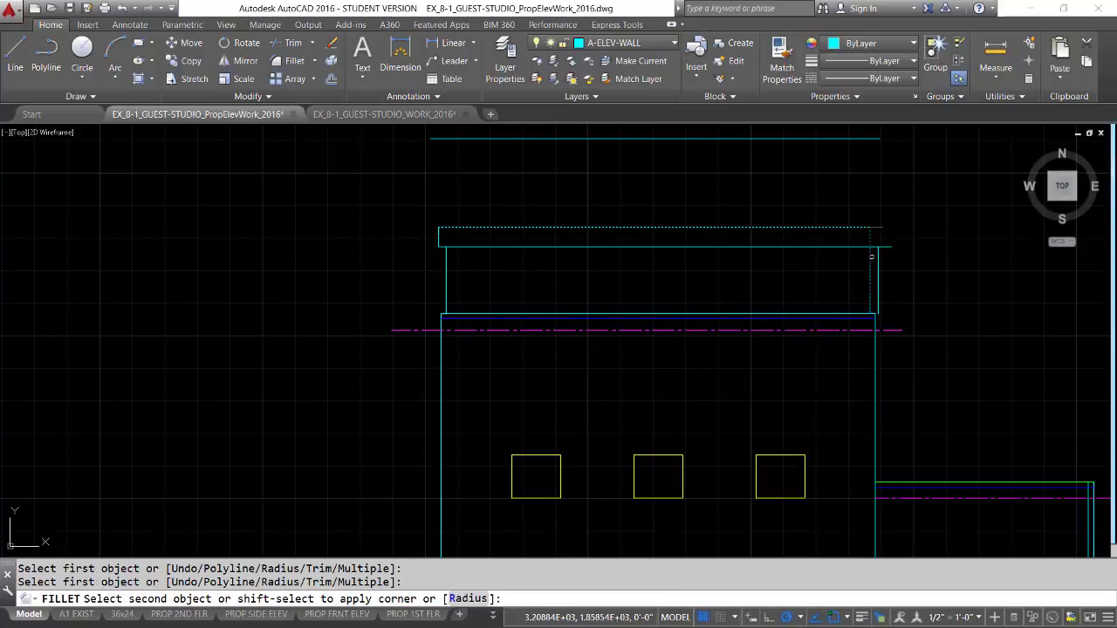
click(878, 269)
key(Return)
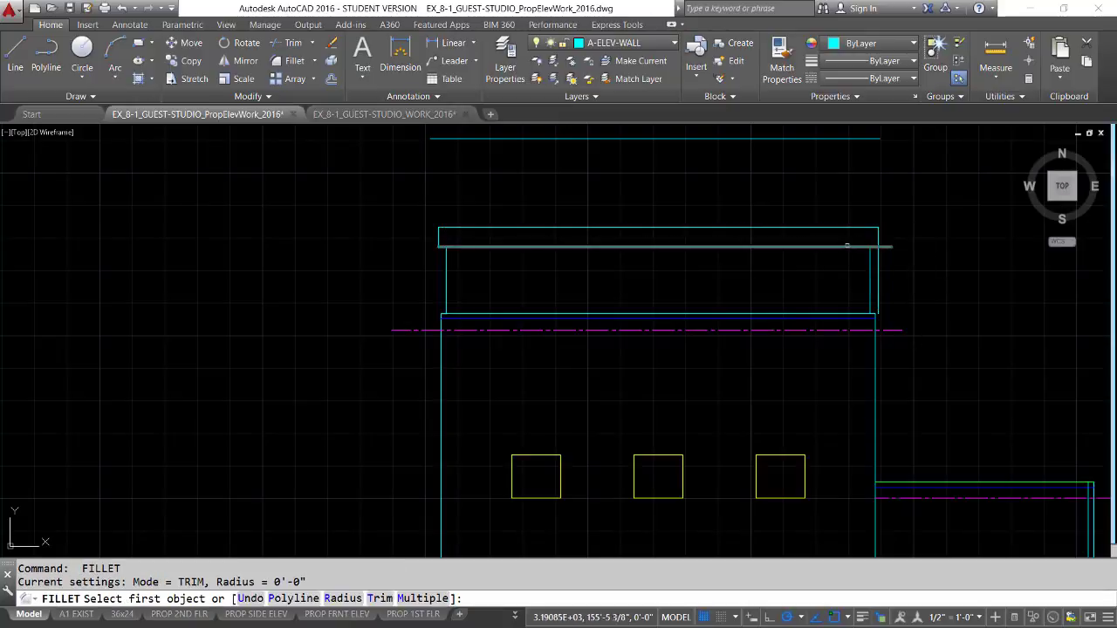
click(851, 247)
click(870, 262)
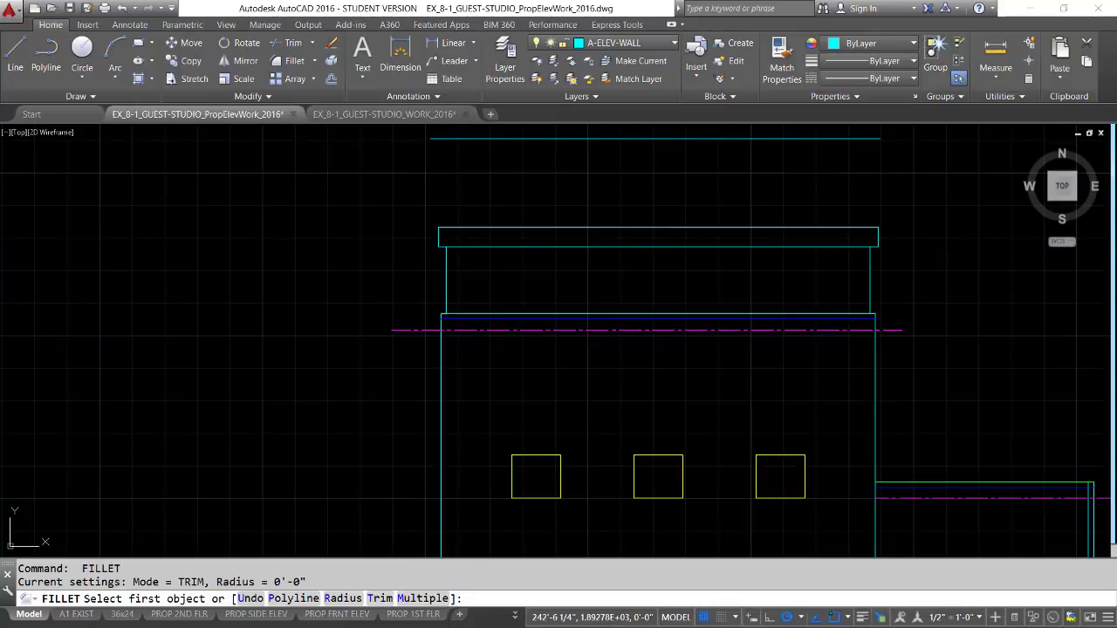
key(Escape)
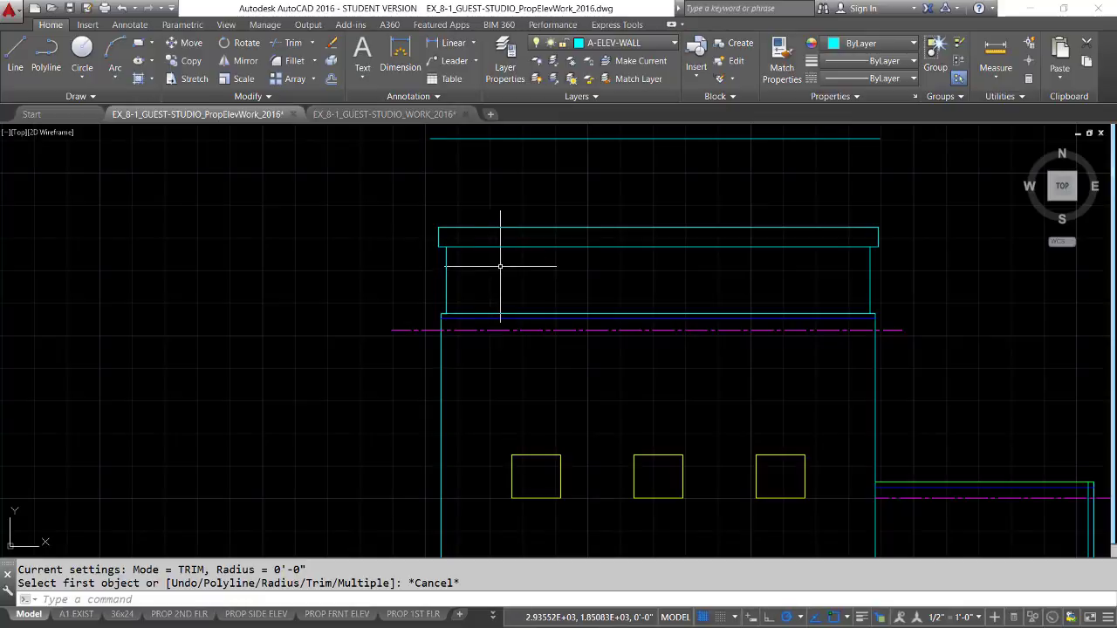
Step: Switch to PDF-XChange Viewer to check the roof in the proposed side elevation reference, and return to the AutoCAD work drawing
key(super+Tab)
click(585, 245)
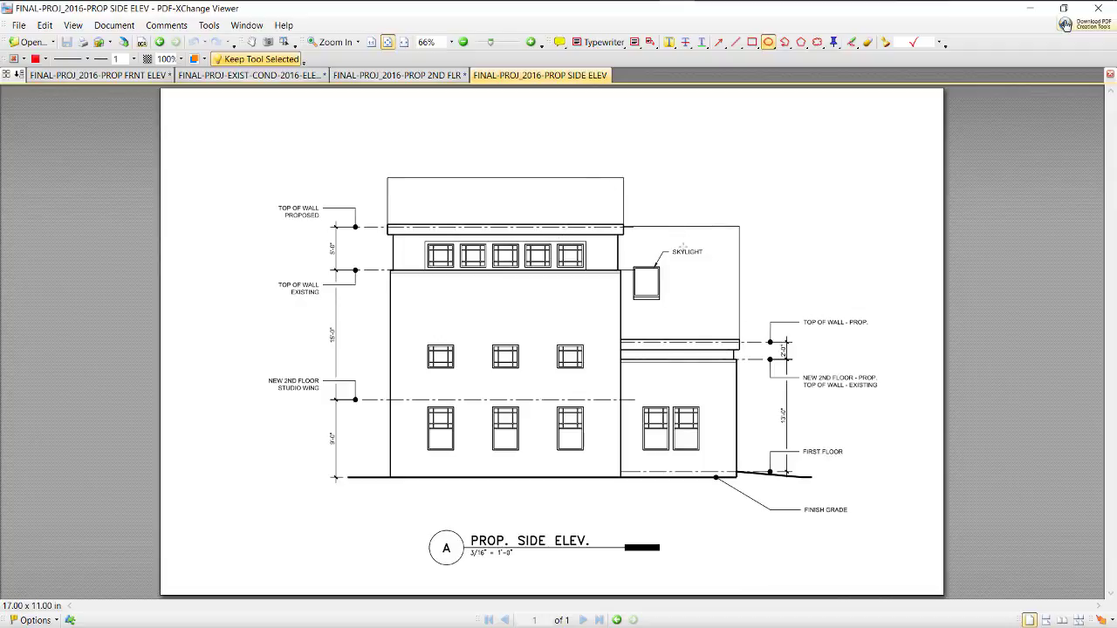
key(super+Tab)
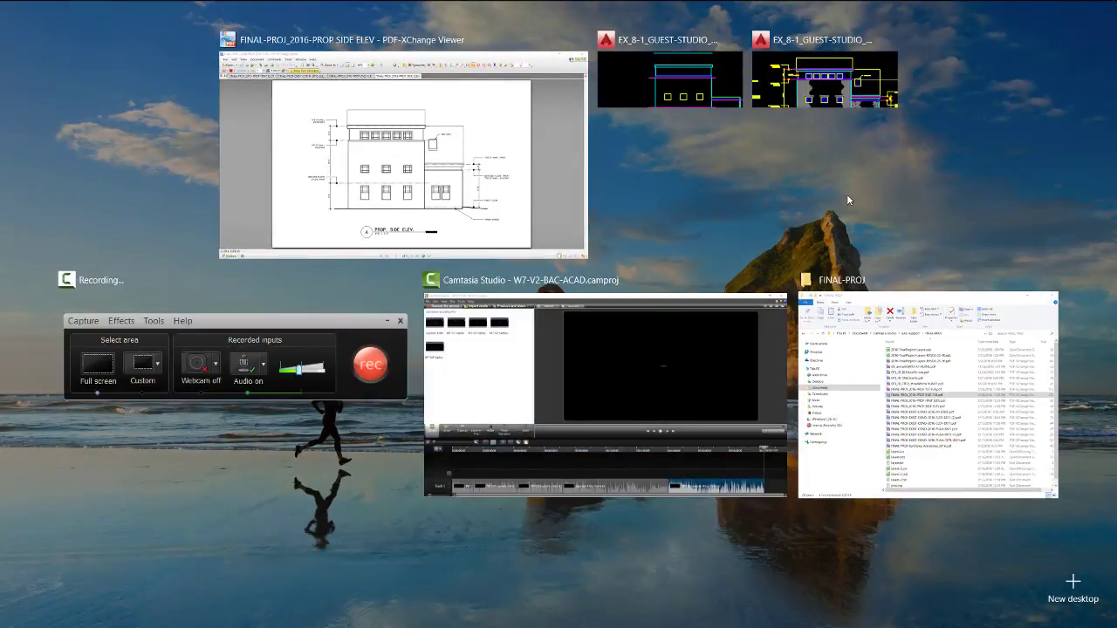
click(707, 86)
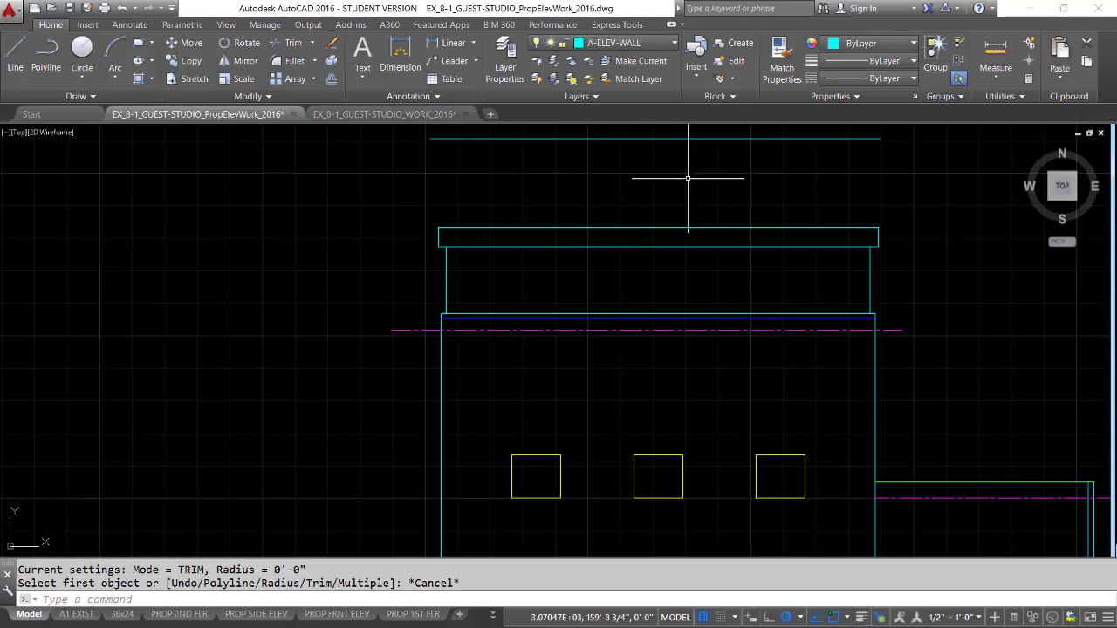
Step: Make A-ELEV-BYND the current layer
click(673, 41)
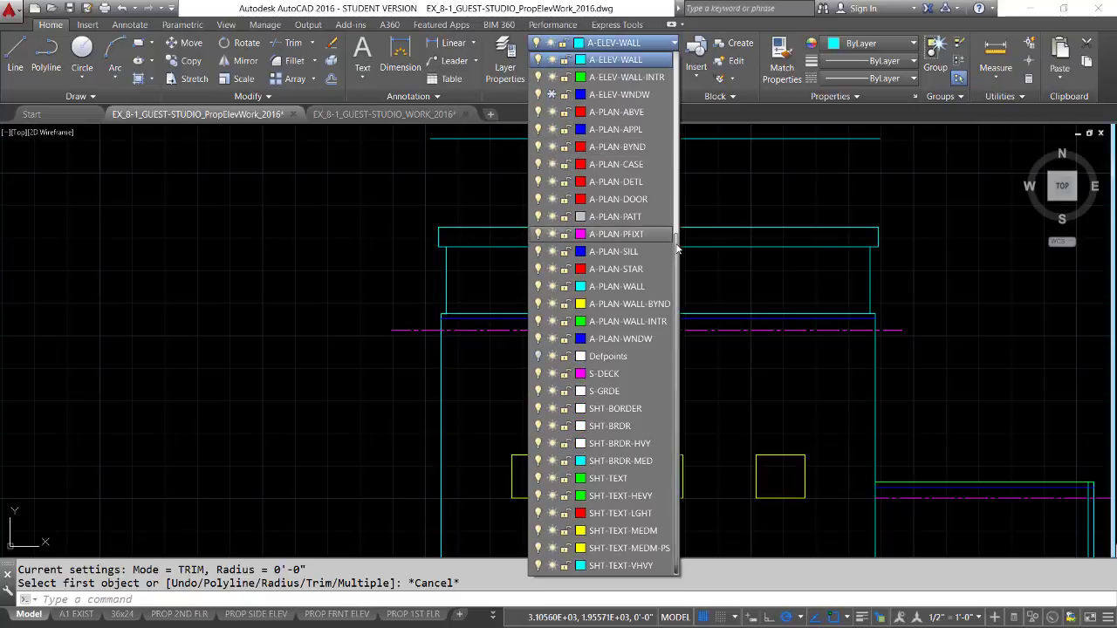
scroll(682, 199, up, 3)
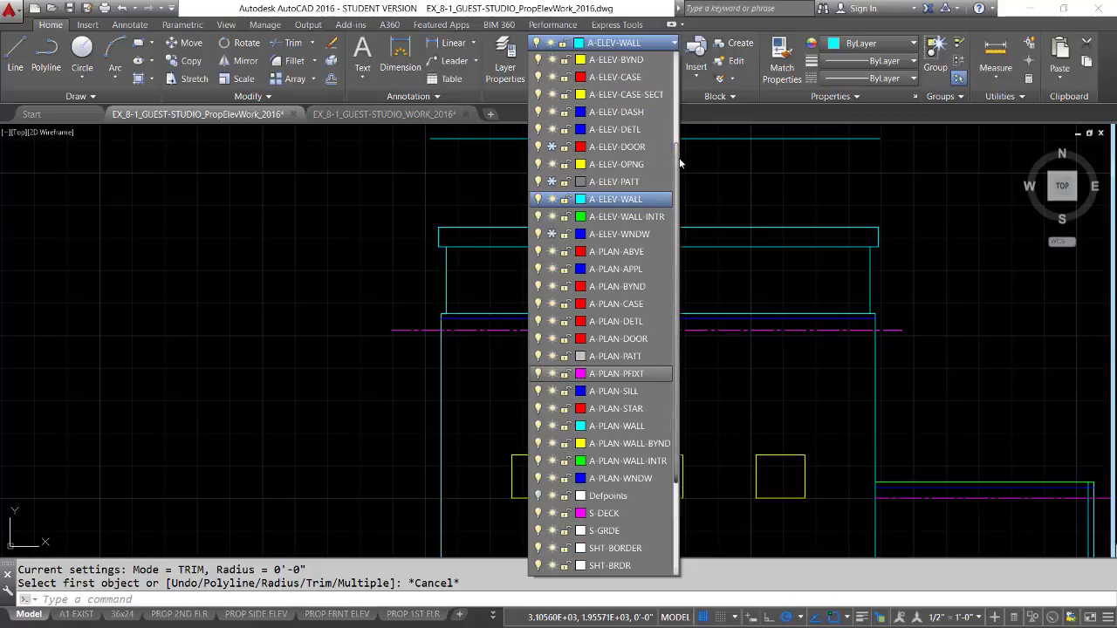
scroll(678, 156, up, 3)
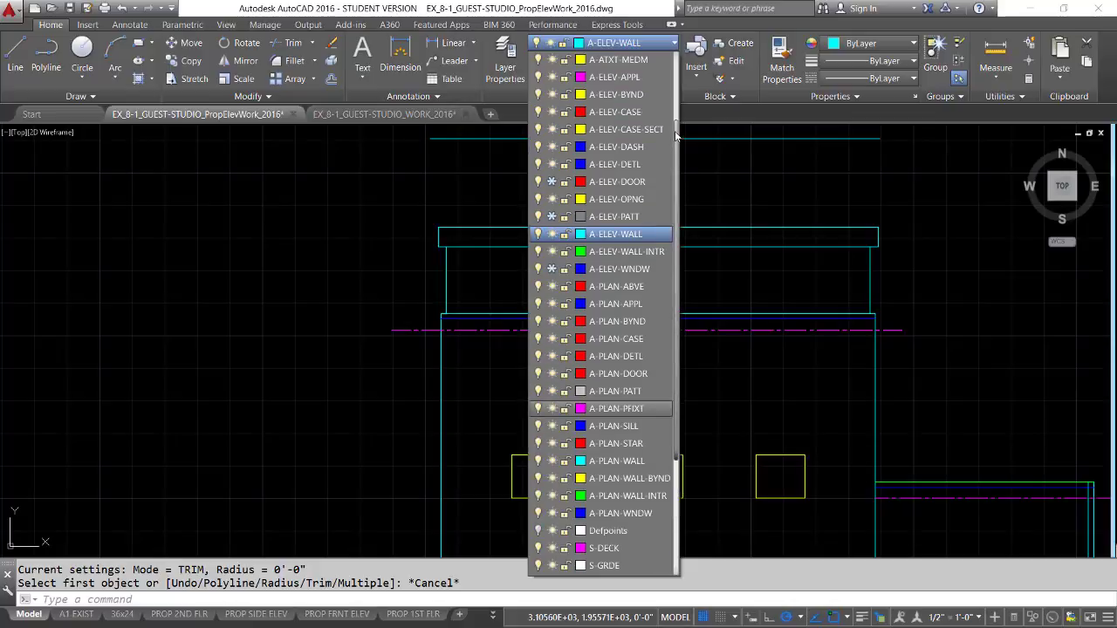
click(609, 94)
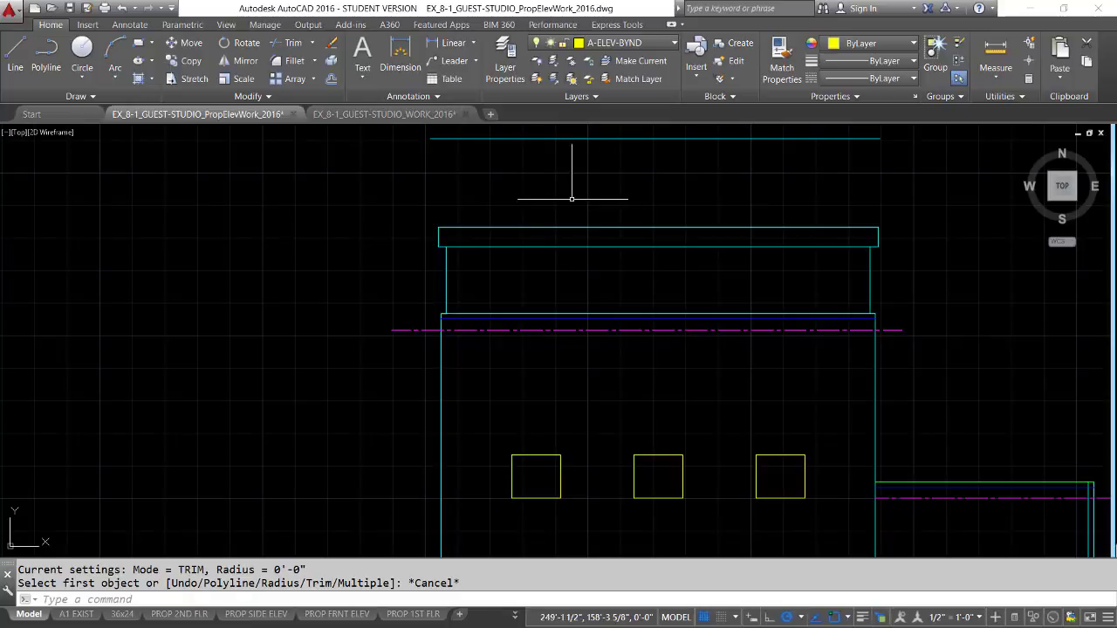
Step: Move the horizontal ridge line above the tall wing's roof edge to layer A-ELEV-BYND
click(654, 139)
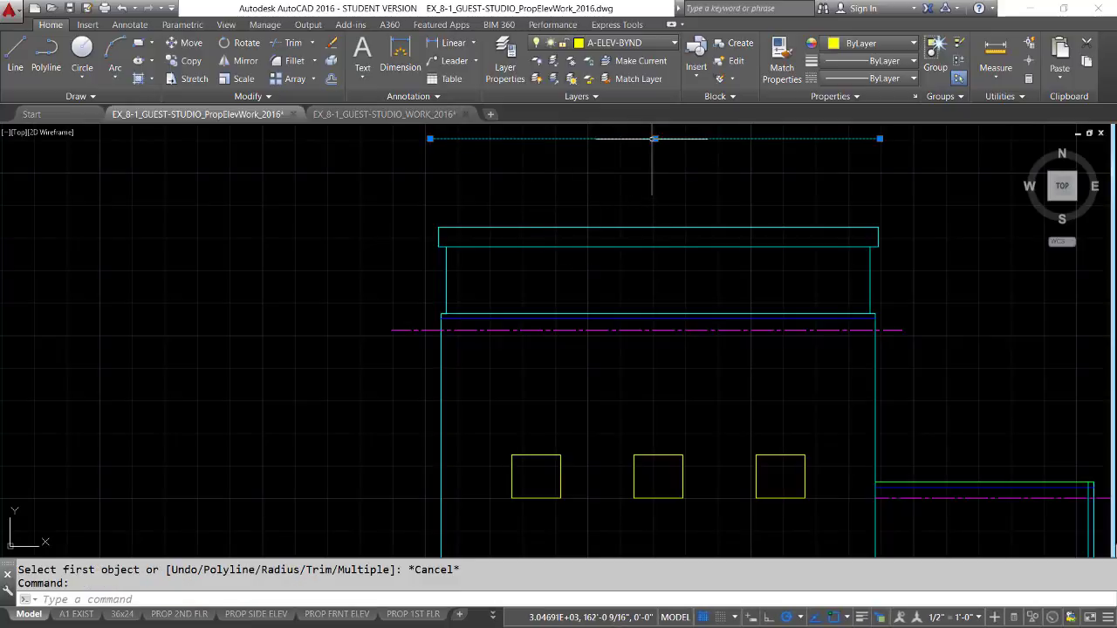
click(675, 42)
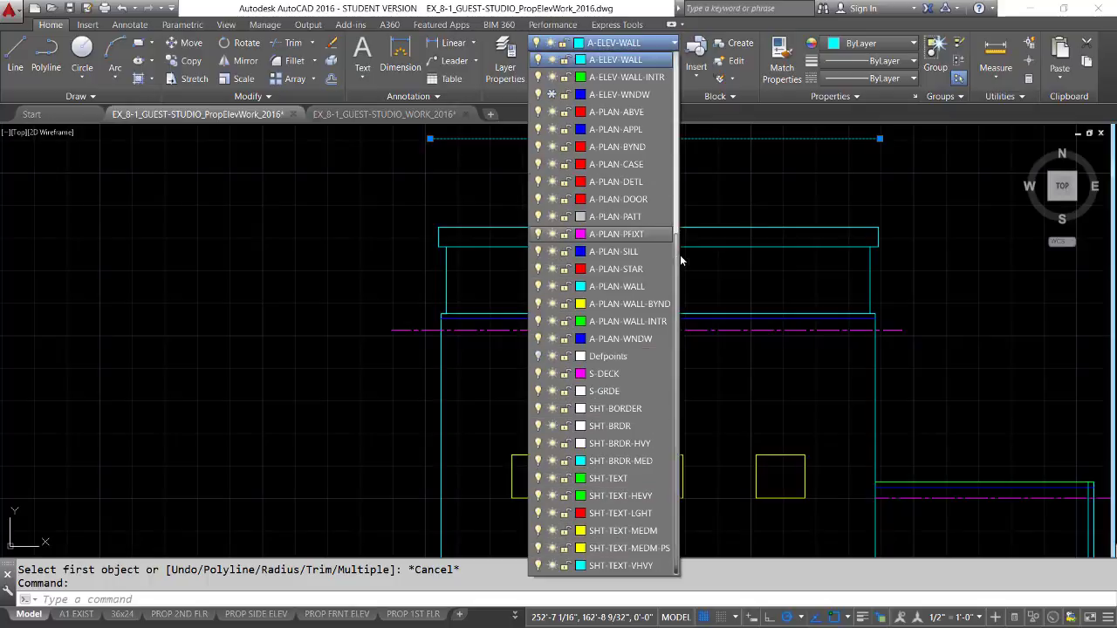
click(676, 207)
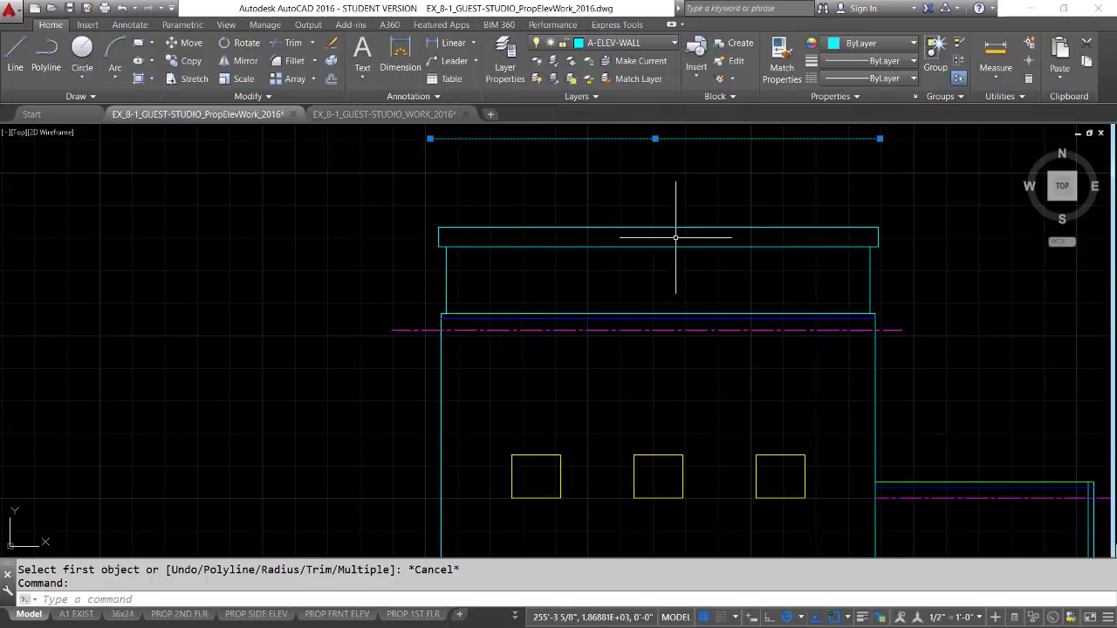
click(656, 46)
click(656, 43)
scroll(673, 150, up, 2)
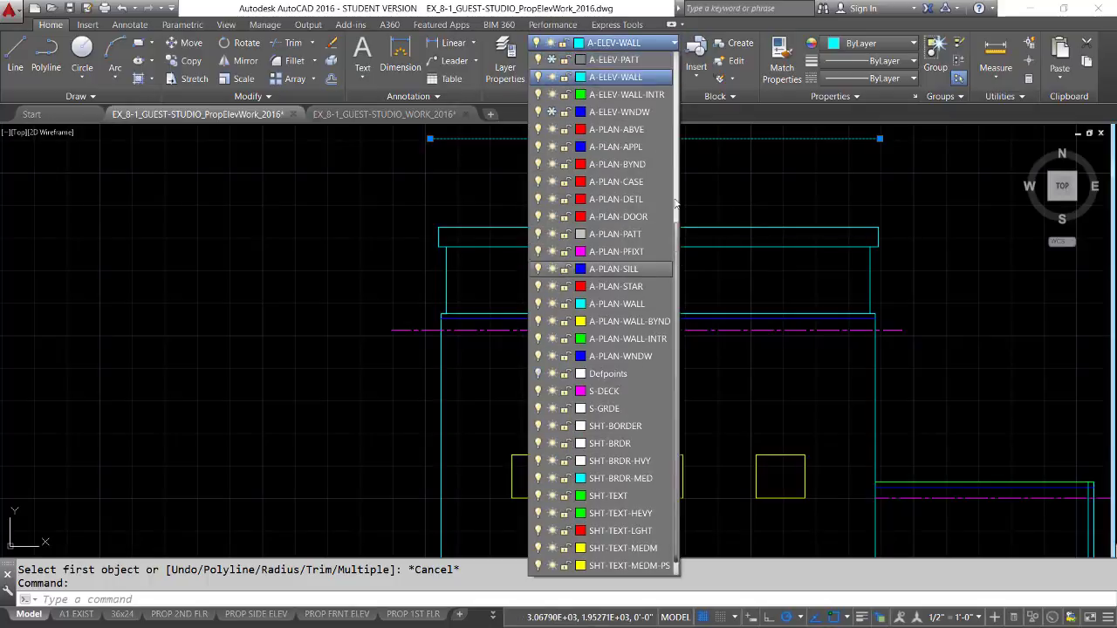
scroll(673, 139, up, 3)
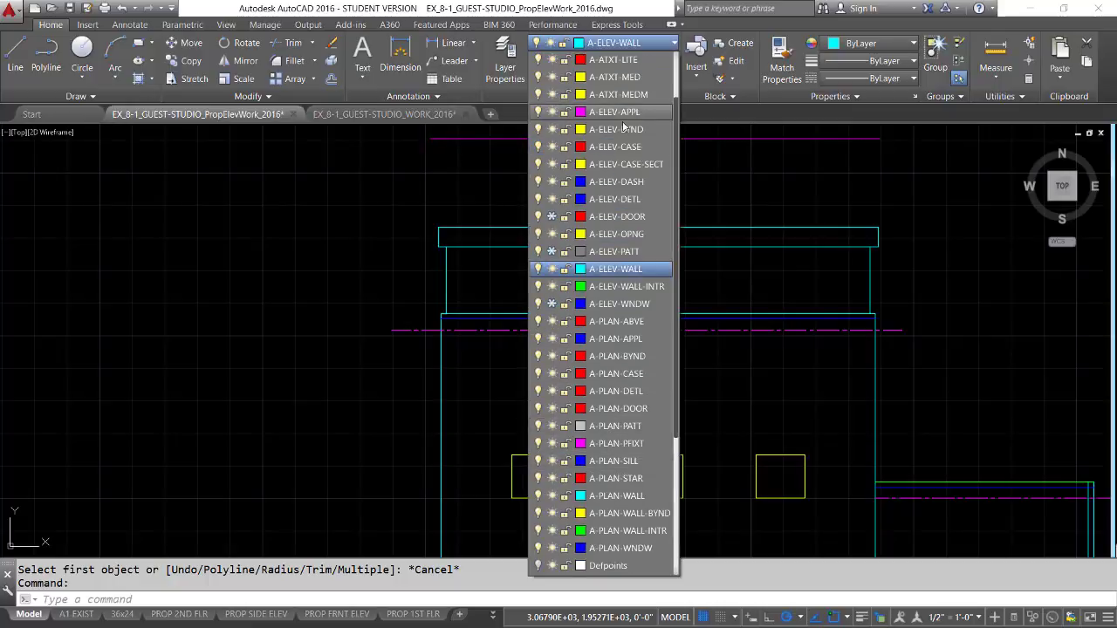
click(616, 130)
click(632, 138)
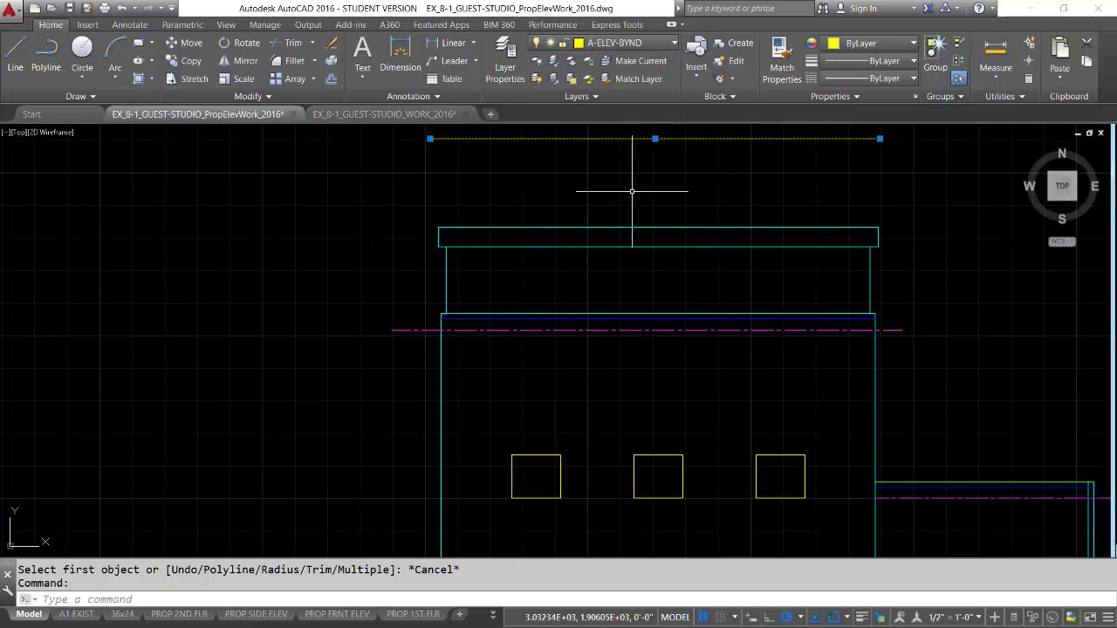
key(Escape)
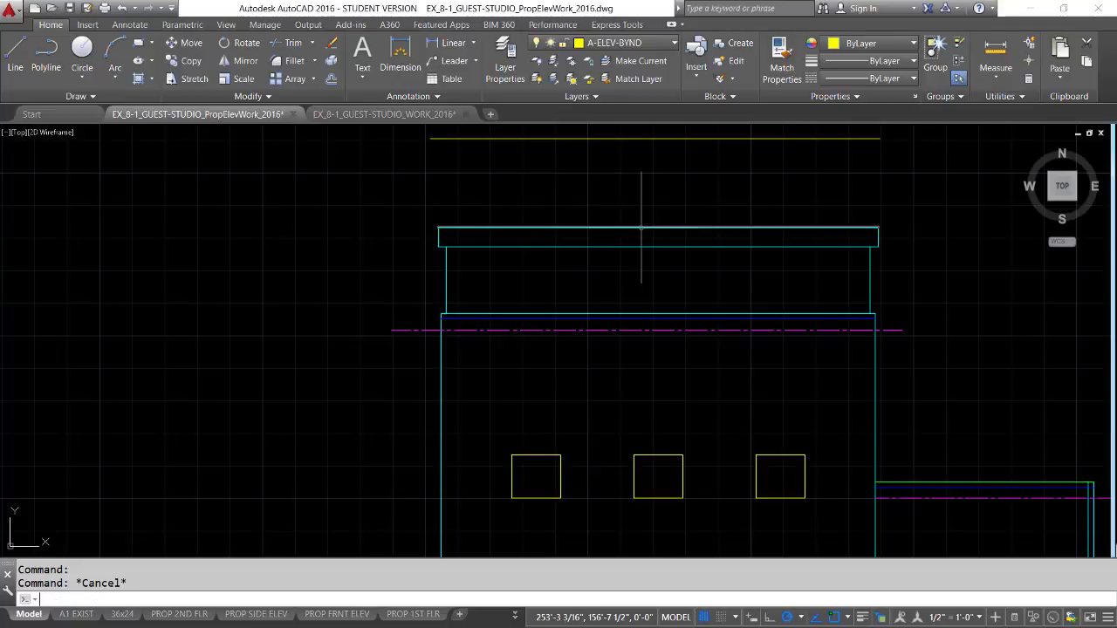
Step: Draw vertical lines from both upper corners of the tall wing's roof edge up to the ridge line
key(Return)
click(438, 199)
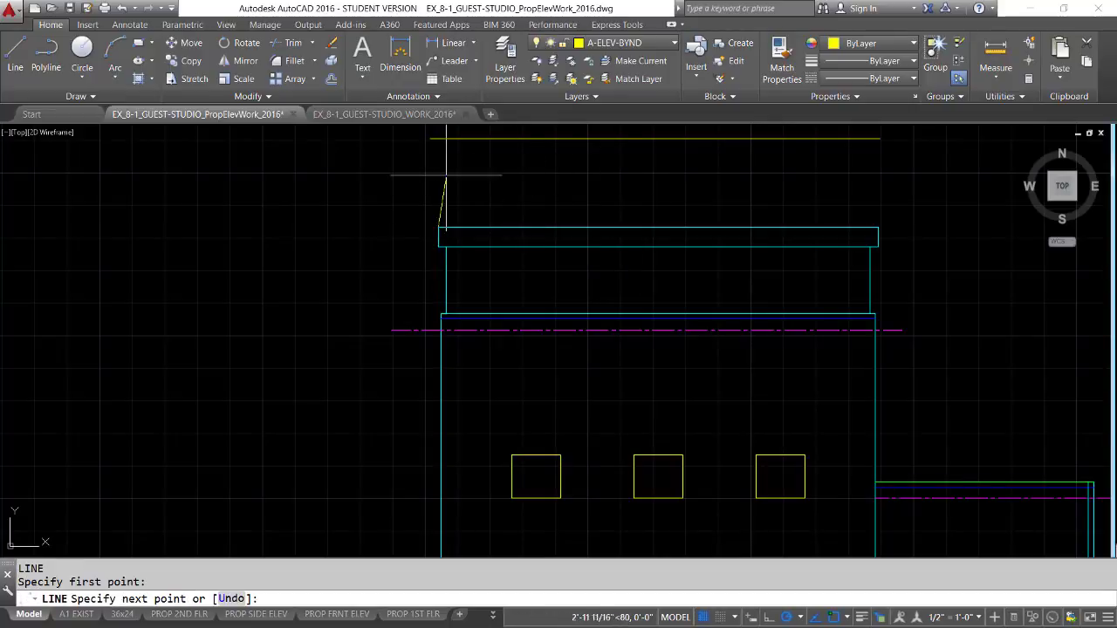
click(438, 138)
key(Return)
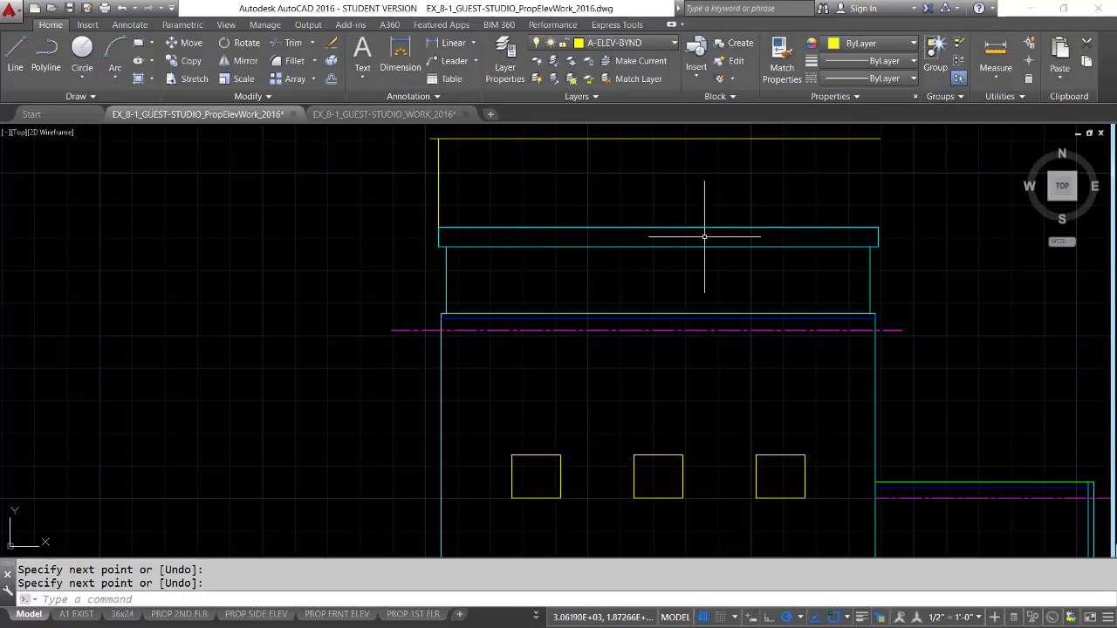
key(Return)
click(877, 227)
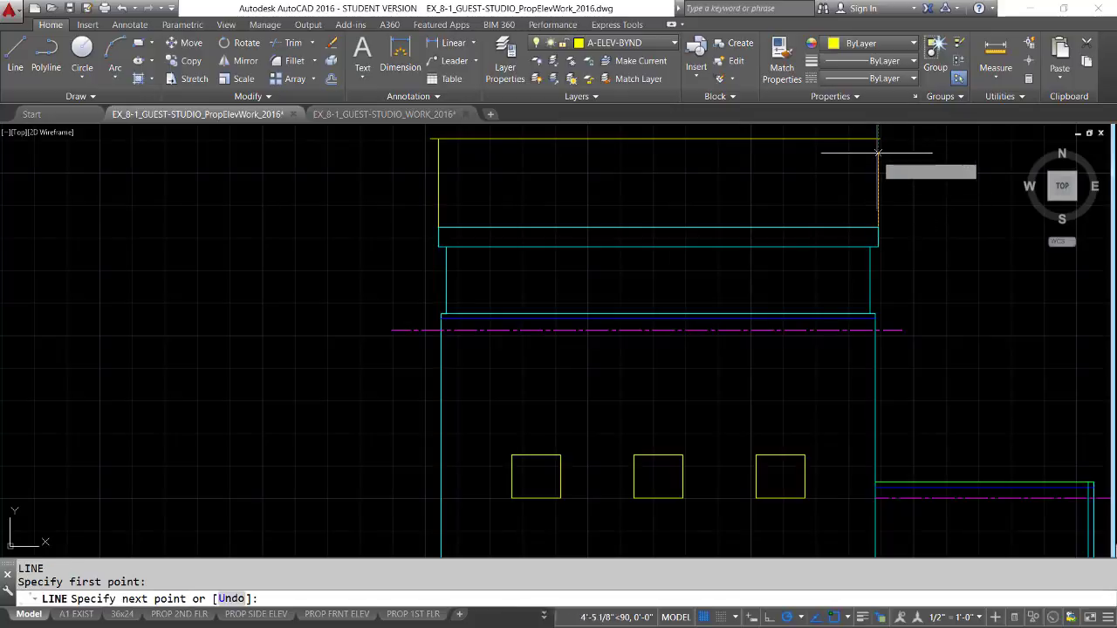
click(877, 138)
key(Return)
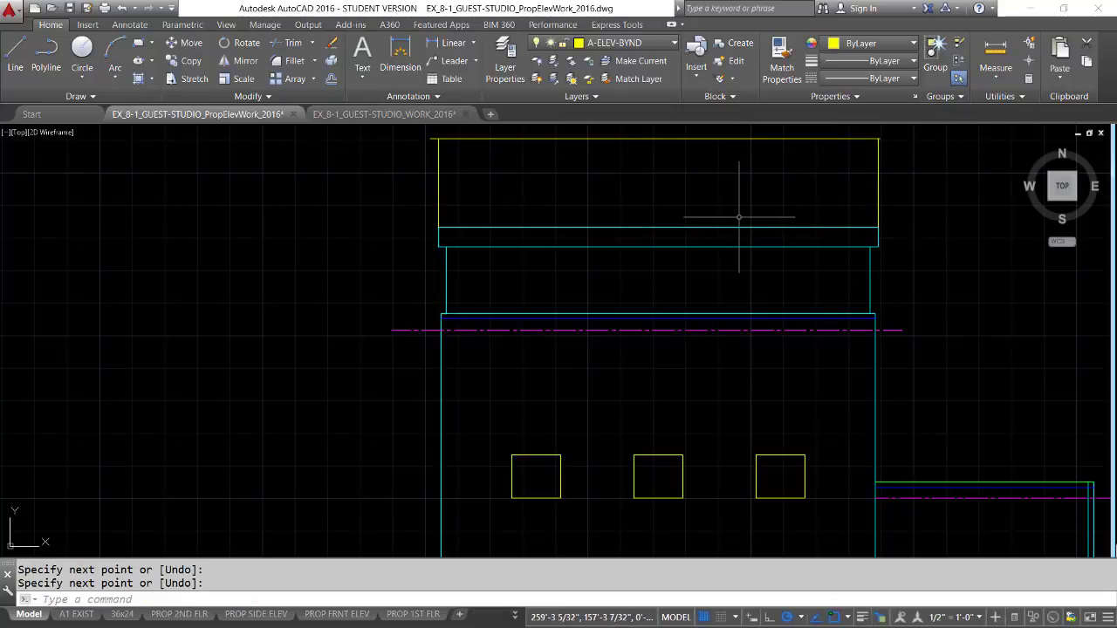
Step: Fillet the ridge line with the two vertical roof lines at zero radius to close the tall wing's upper roof corners
text(f)
key(Return)
click(515, 139)
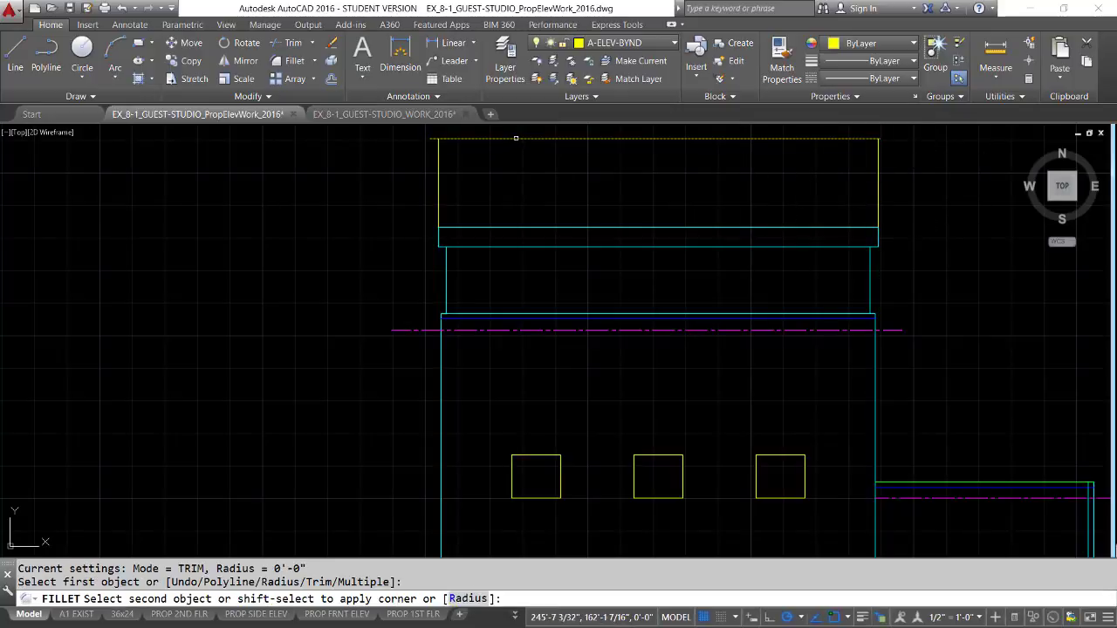
click(438, 175)
key(Return)
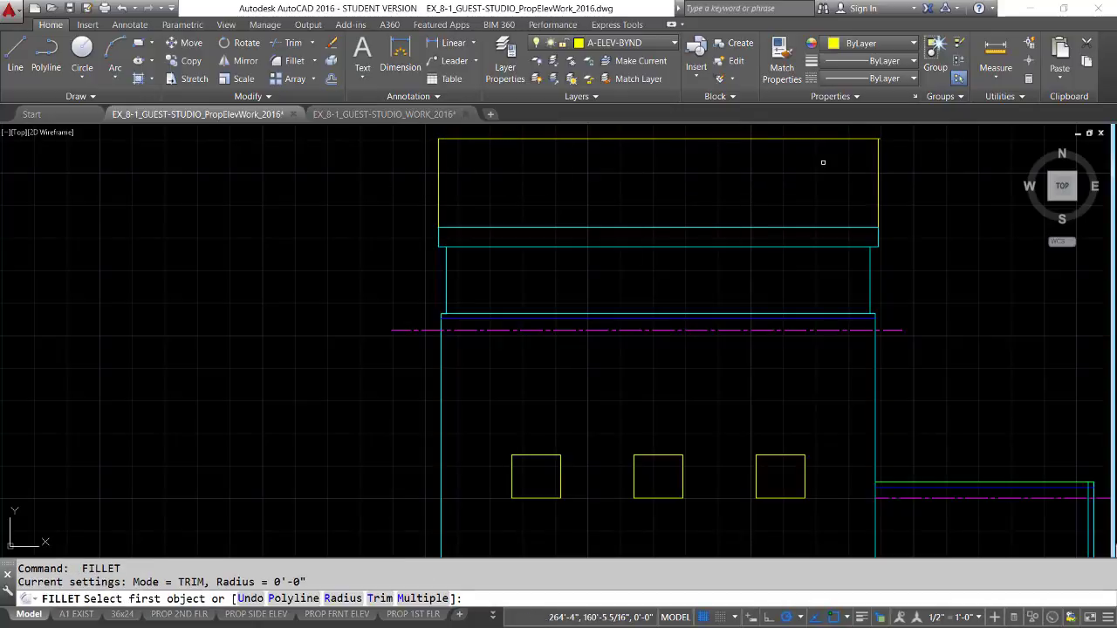
click(834, 138)
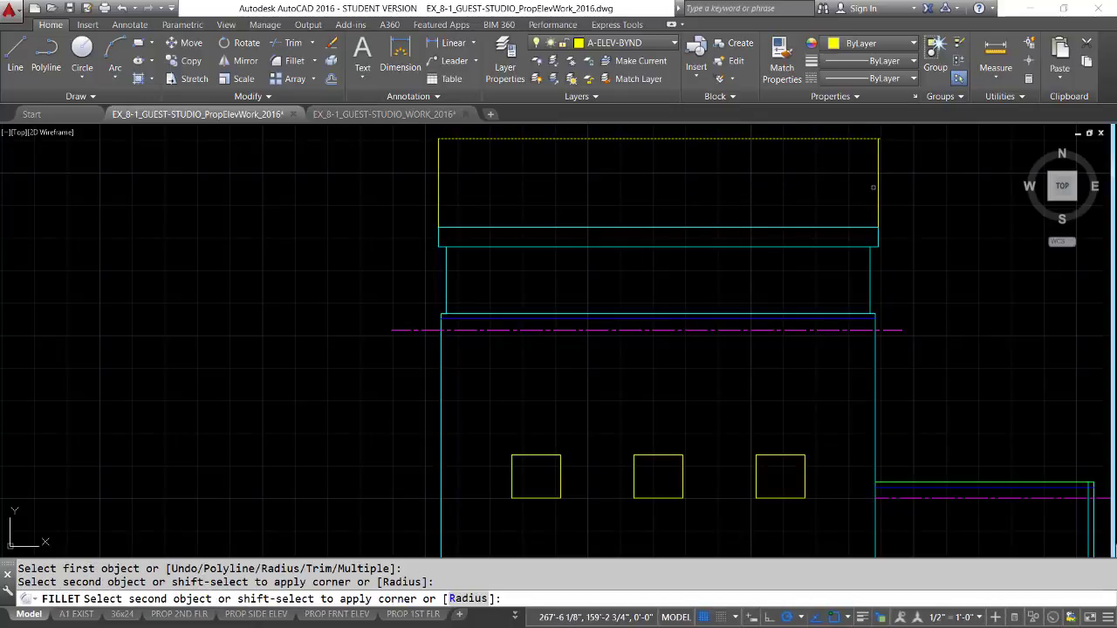
click(877, 182)
key(Return)
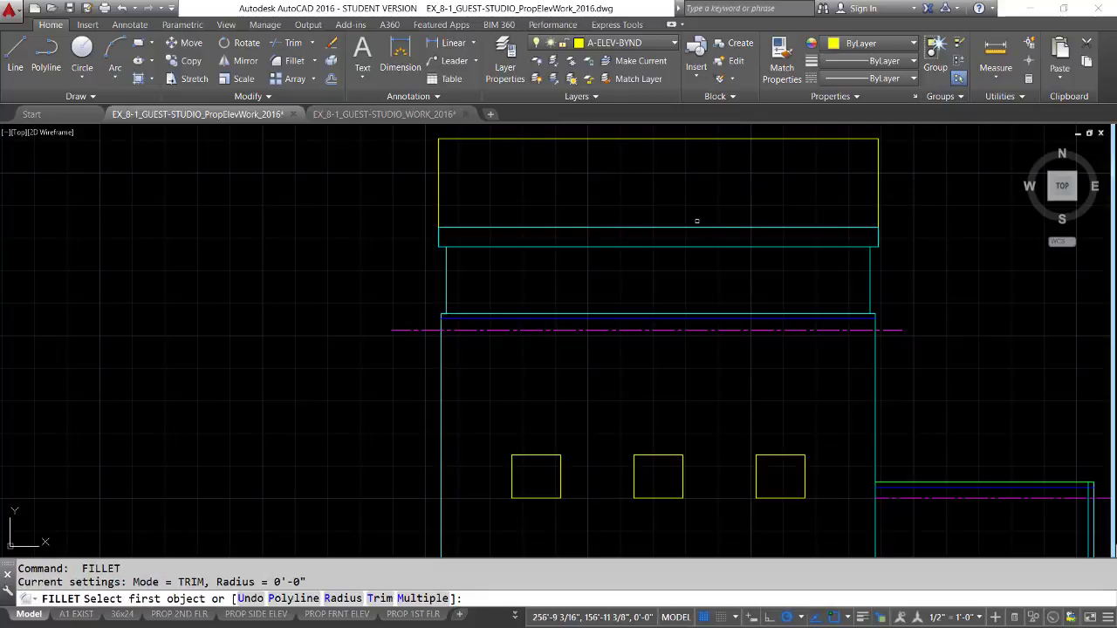
scroll(696, 222, down, 2)
mouse_move(832, 288)
middle_down()
mouse_move(727, 271)
mouse_move(872, 254)
mouse_move(823, 306)
middle_up()
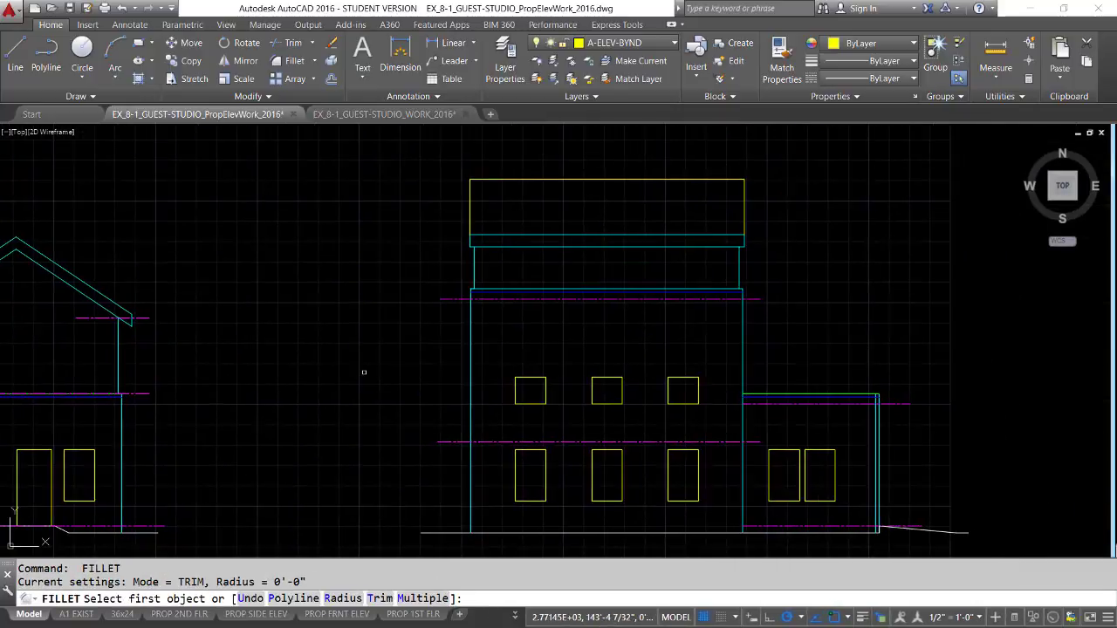
mouse_move(359, 370)
middle_down()
mouse_move(541, 357)
mouse_move(515, 351)
mouse_move(512, 334)
mouse_move(541, 322)
mouse_move(571, 358)
middle_up()
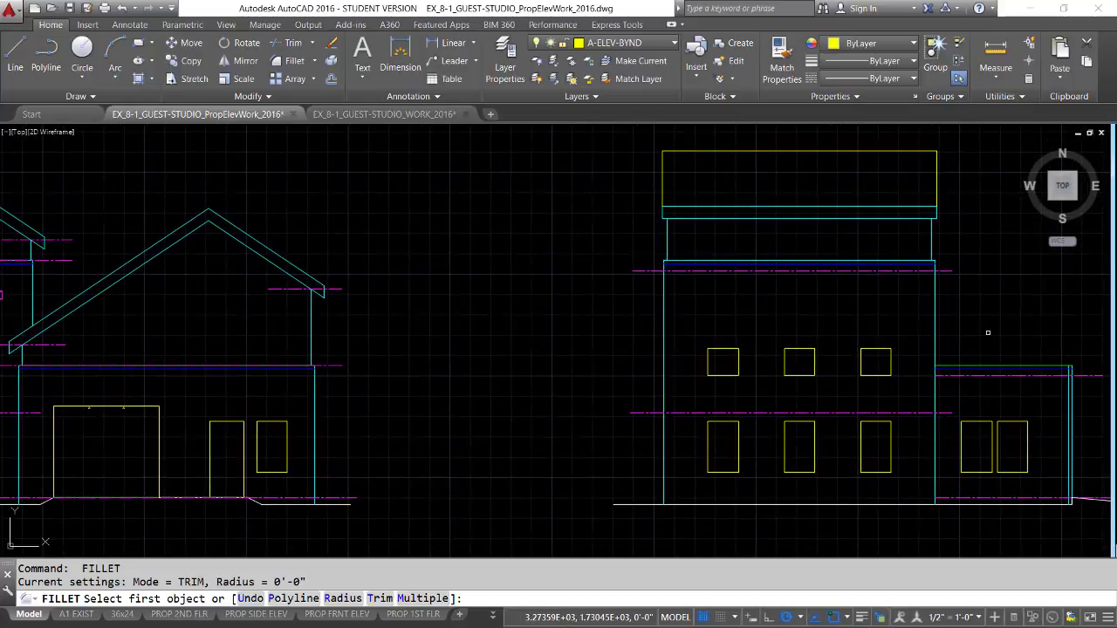
key(Escape)
Step: Make A-ELEV-WALL the current layer
mouse_move(1027, 335)
middle_down()
mouse_move(953, 322)
mouse_move(1012, 299)
mouse_move(1033, 305)
middle_up()
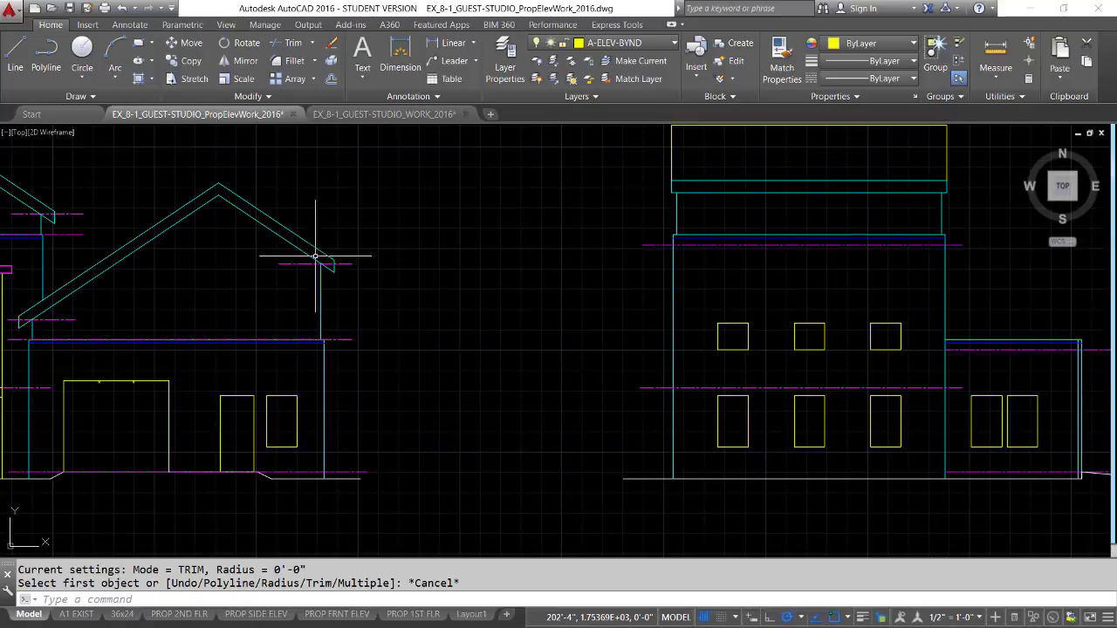
click(672, 43)
scroll(624, 219, up, 1)
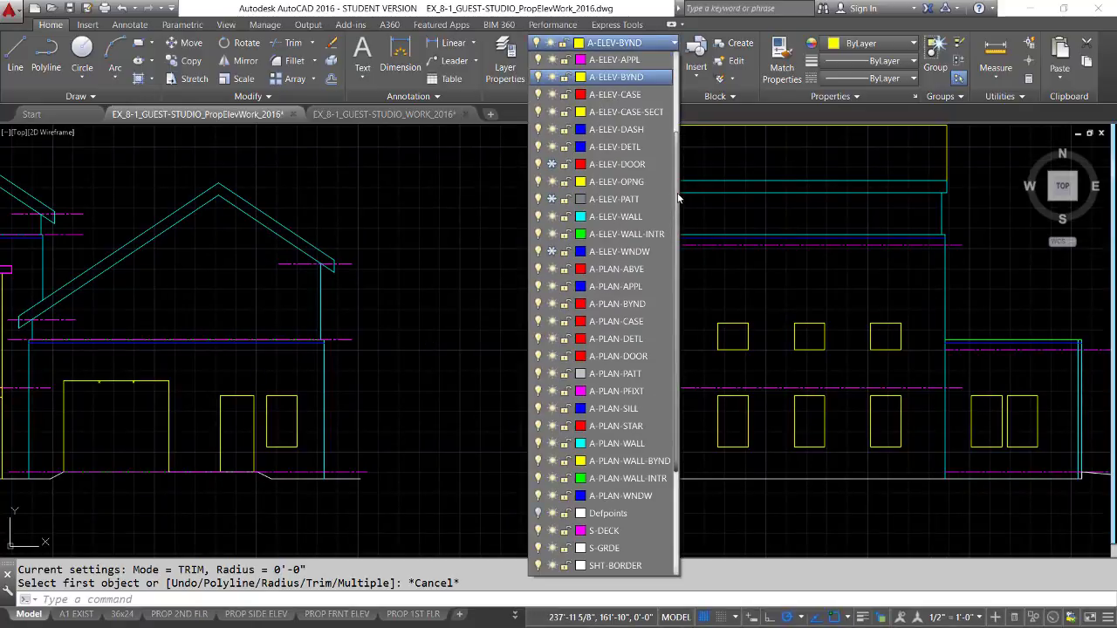
click(622, 217)
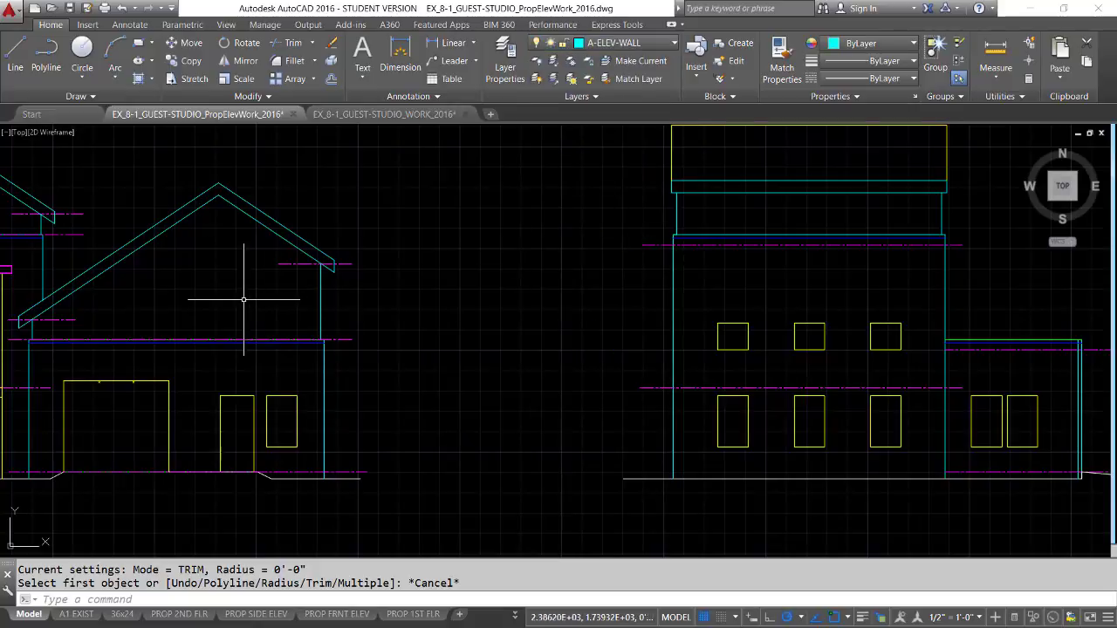
text(l)
key(Return)
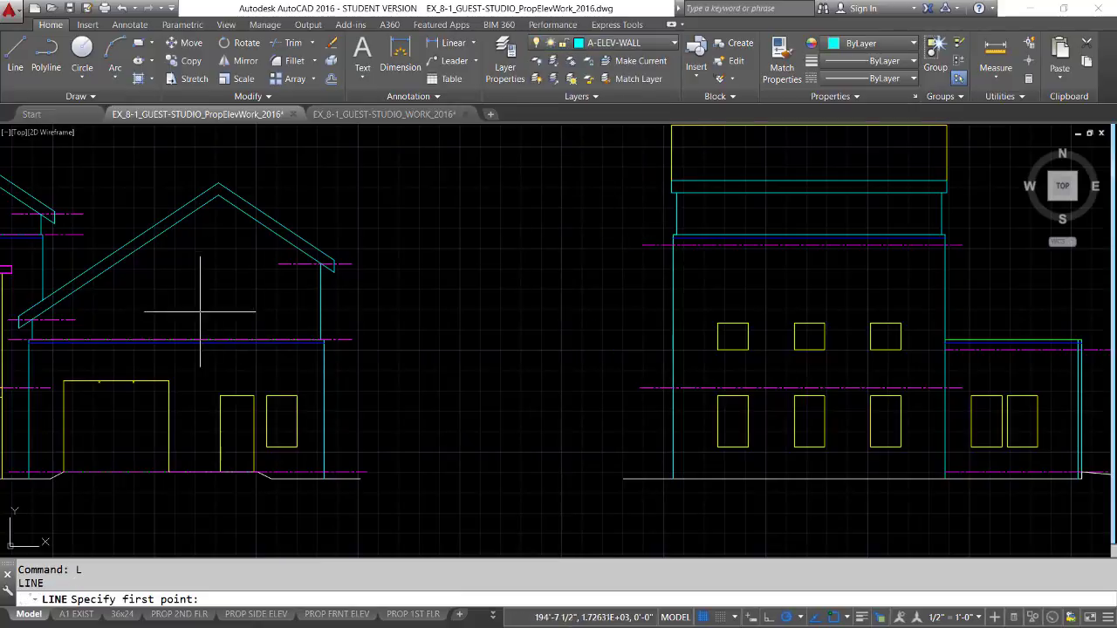
click(17, 330)
key(Escape)
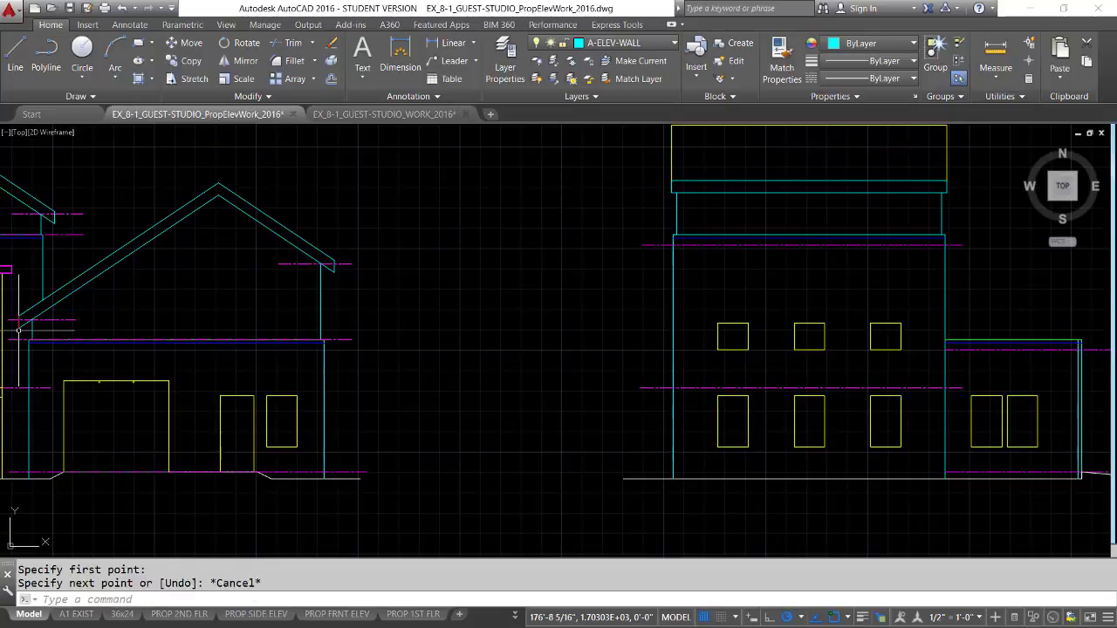
key(Escape)
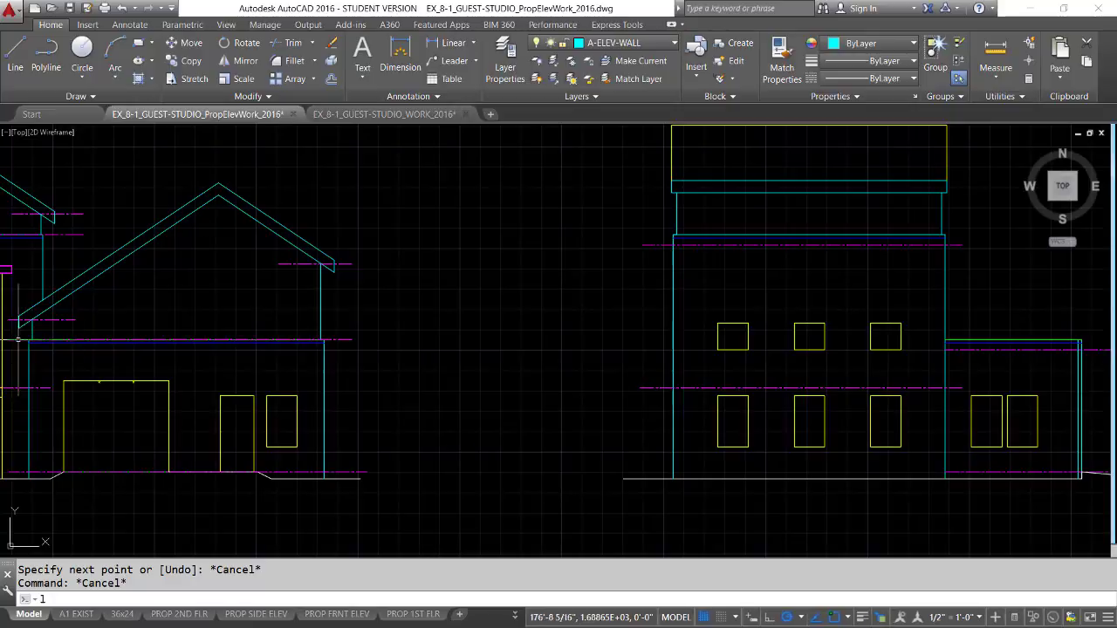
Step: Draw two horizontal roof-edge lines above the low wing, projected from the lower and upper corners of the front elevation's low eave
key(Return)
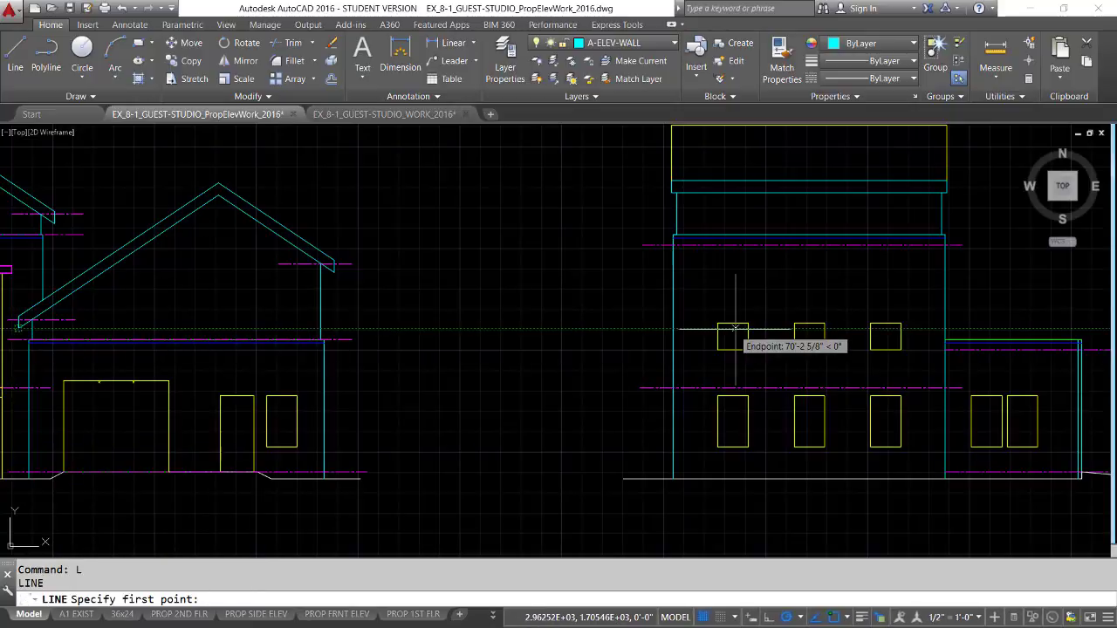
click(946, 329)
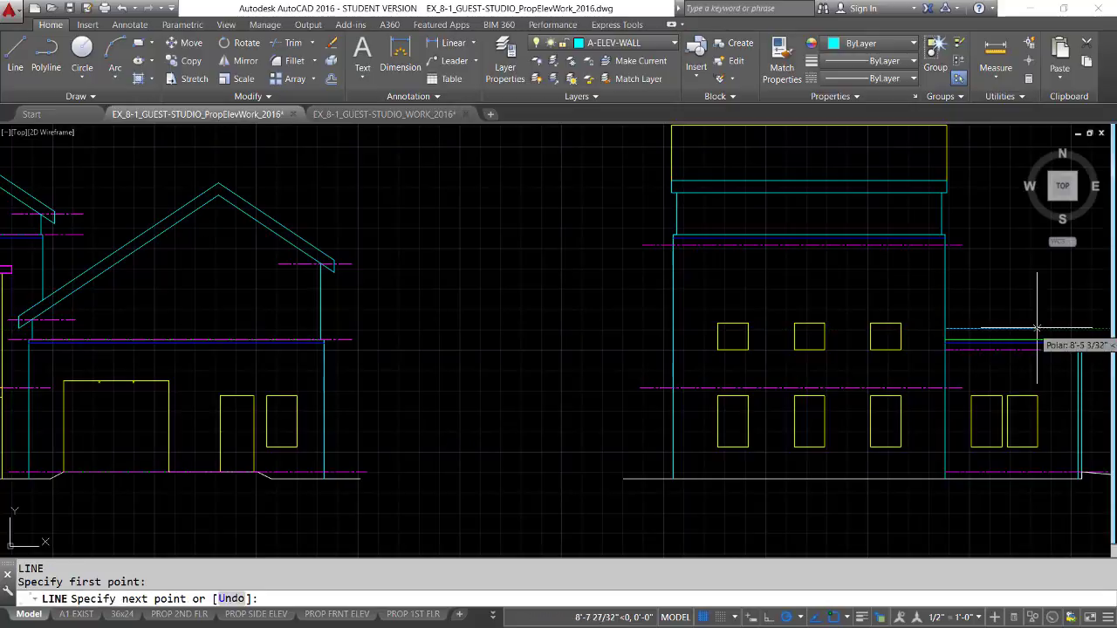
click(1091, 329)
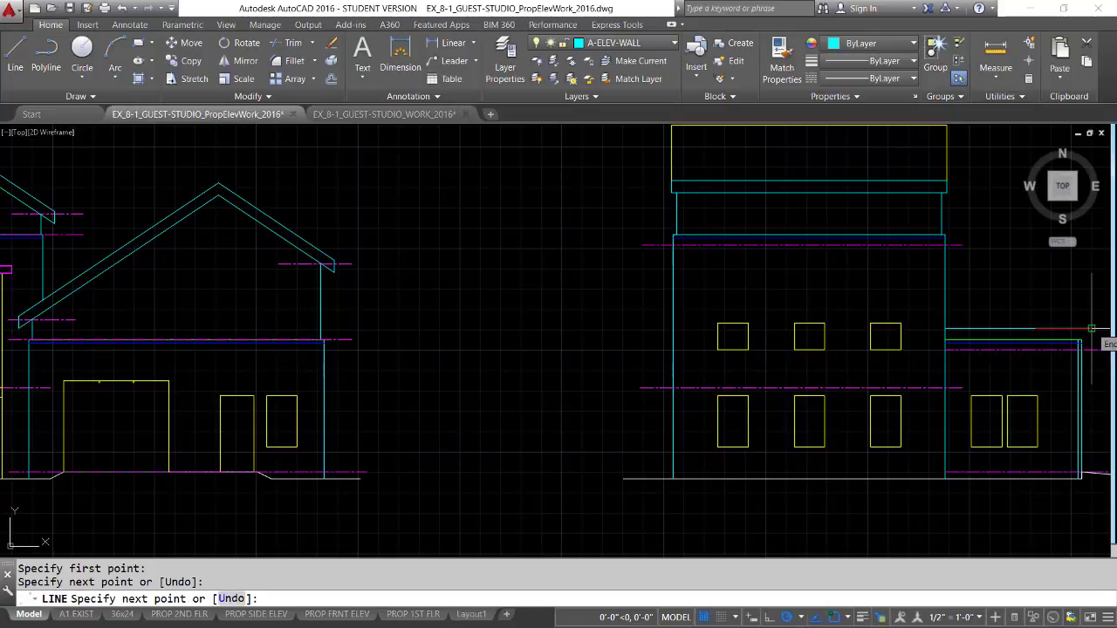
key(Return)
key(Return)
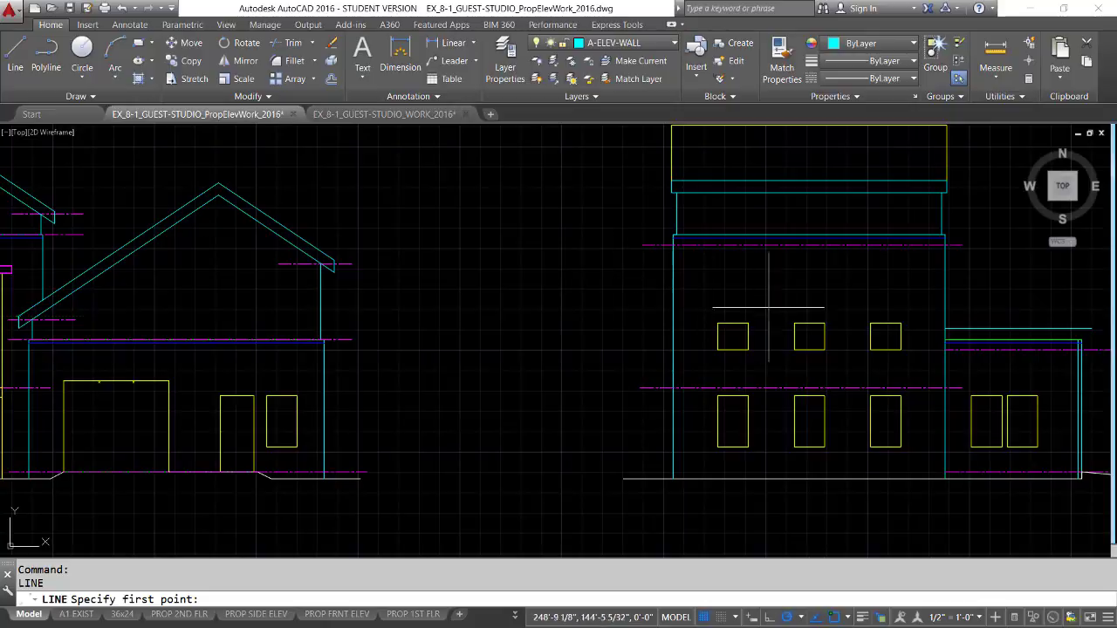
click(945, 316)
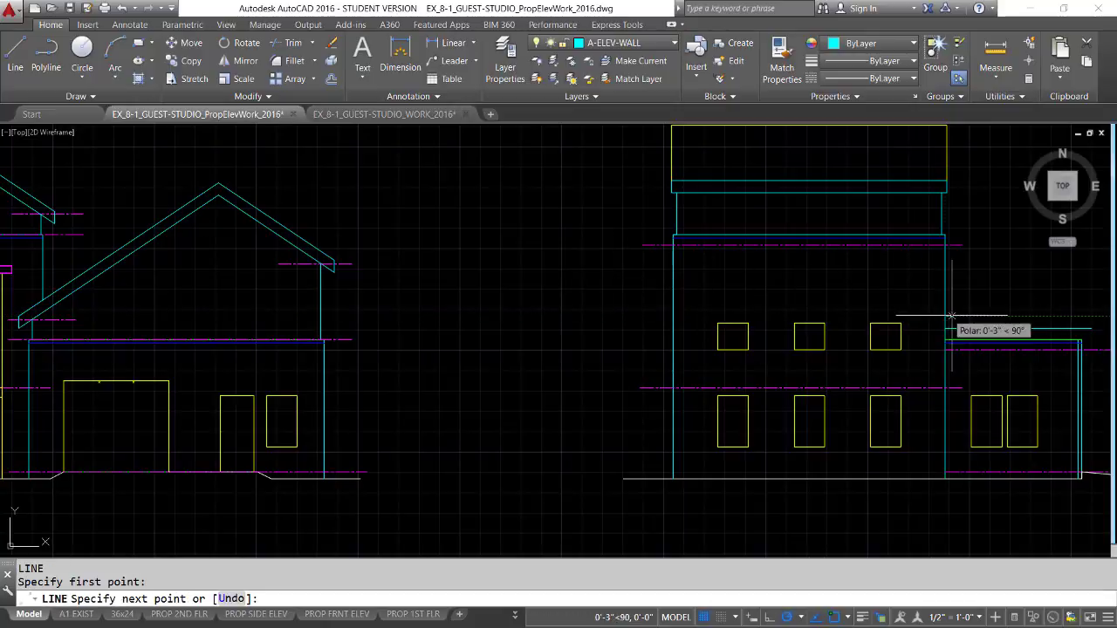
click(1084, 316)
key(Return)
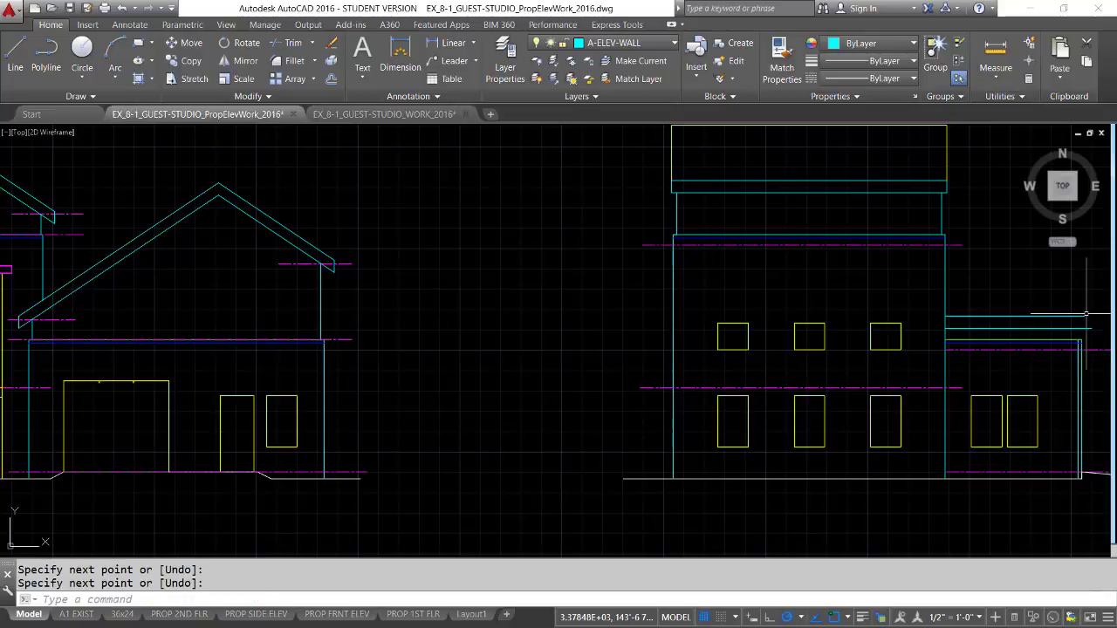
Step: Extend the inner vertical line at the low wing's outer end up to the lower roof-edge line
middle_drag(1083, 316, 723, 349)
scroll(703, 356, up, 4)
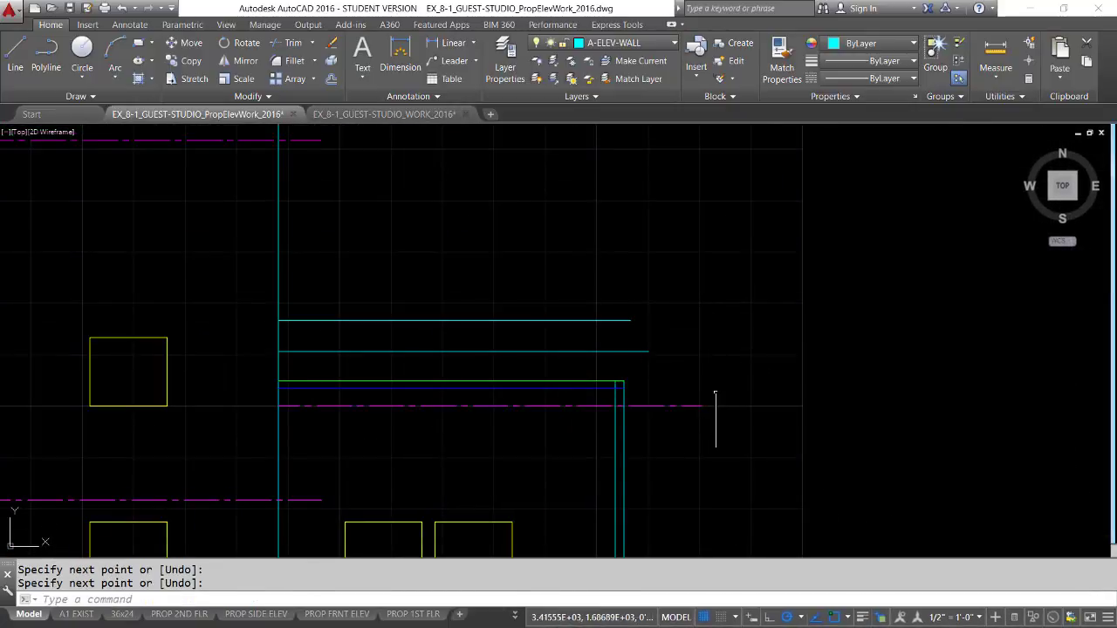
text(ex)
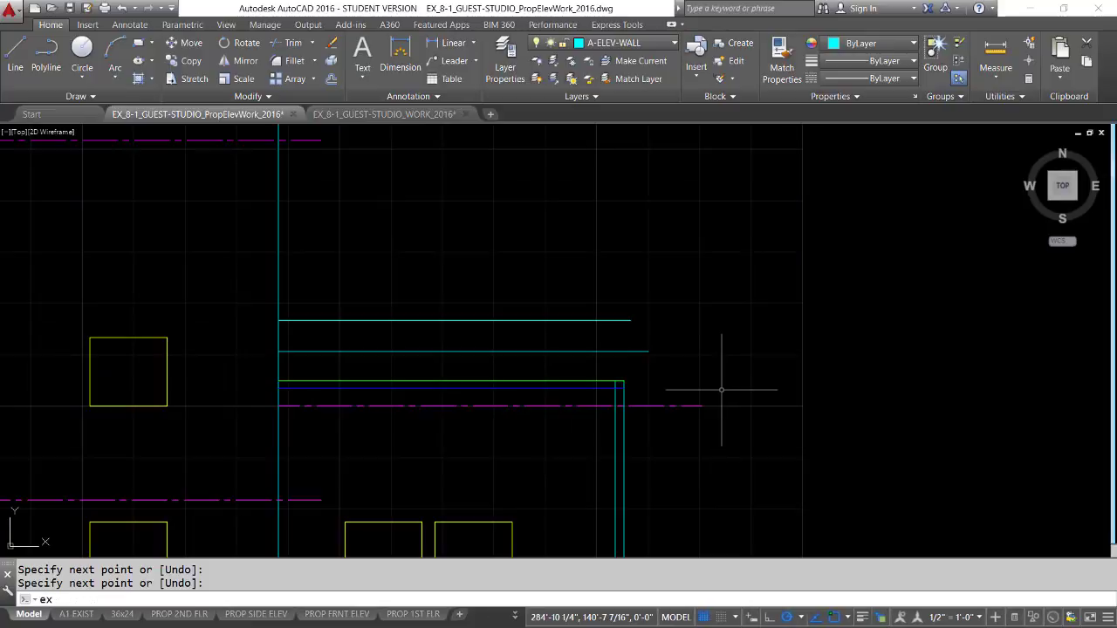
key(Return)
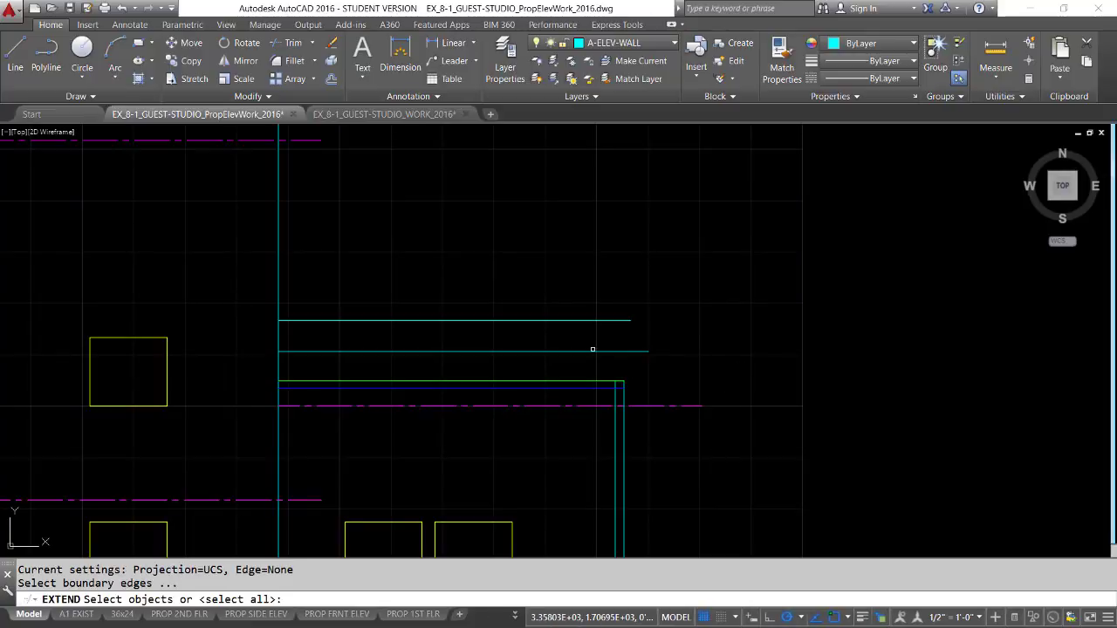
click(592, 351)
key(Return)
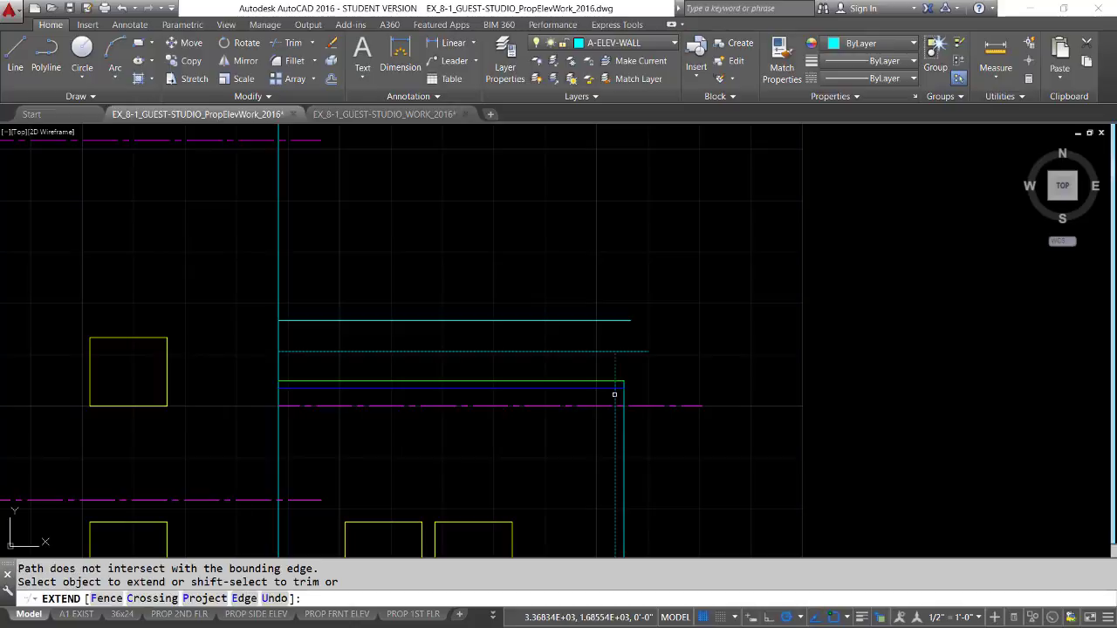
key(Return)
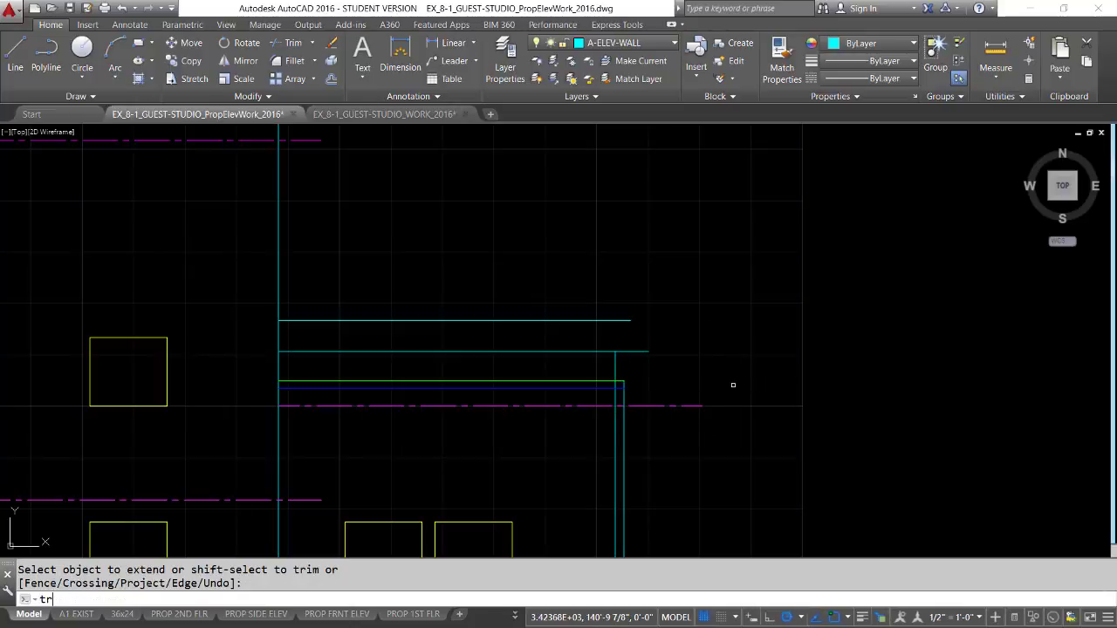
Step: Trim the extended vertical line below the low wing's wall-top line
text(tr)
key(Return)
click(599, 381)
key(Return)
click(595, 406)
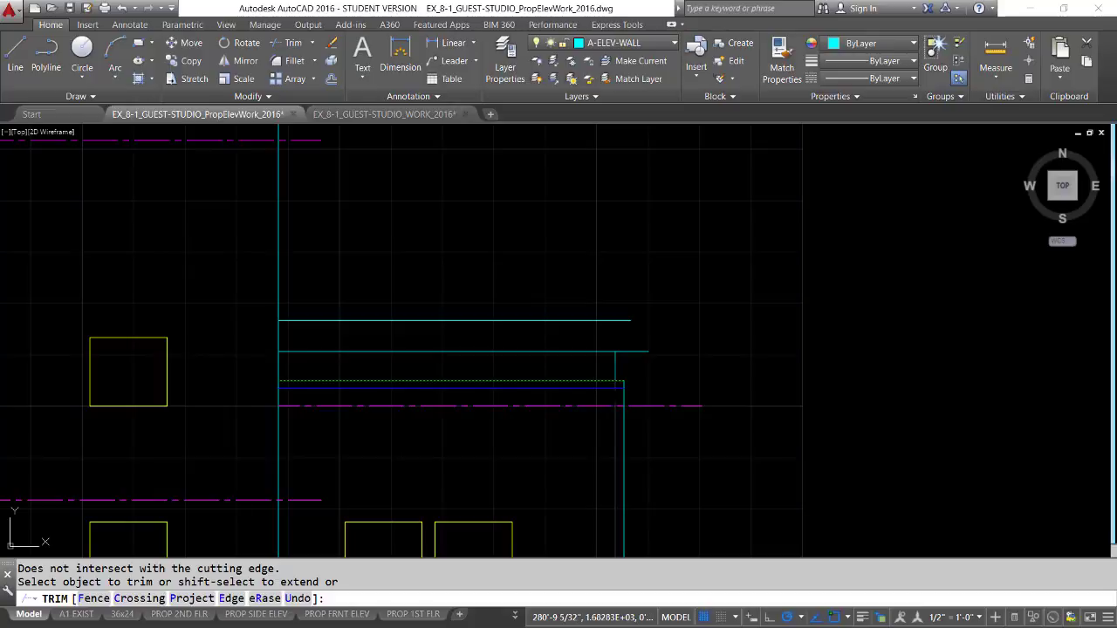
key(Return)
Step: Offset the short vertical wall line under the low roof 8 inches outward for the roof overhang
text(o)
key(Return)
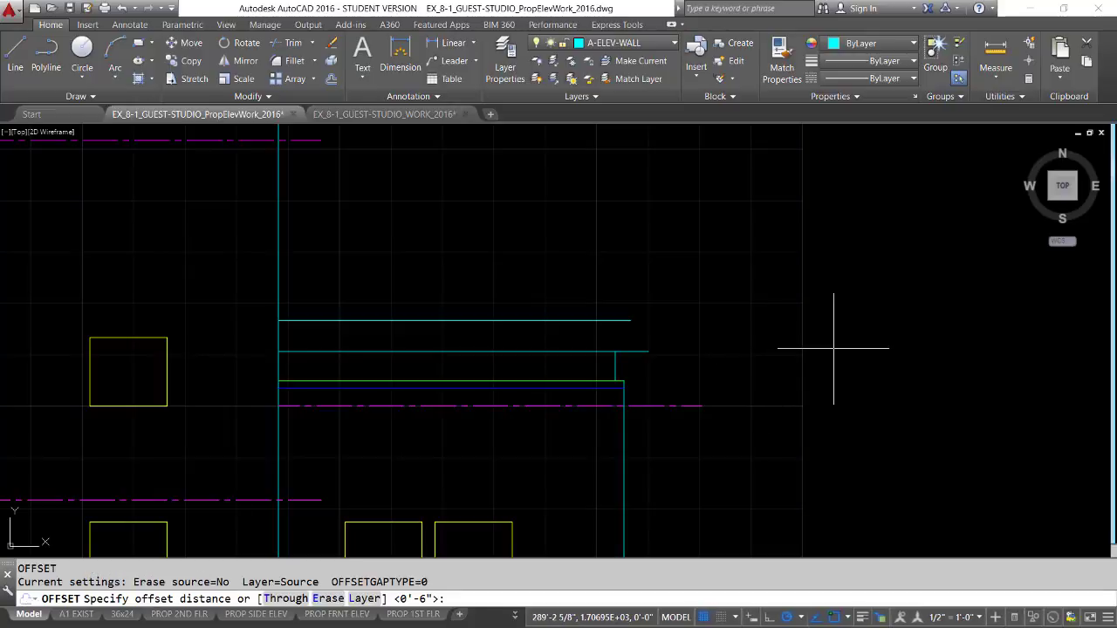
text(8)
key(Return)
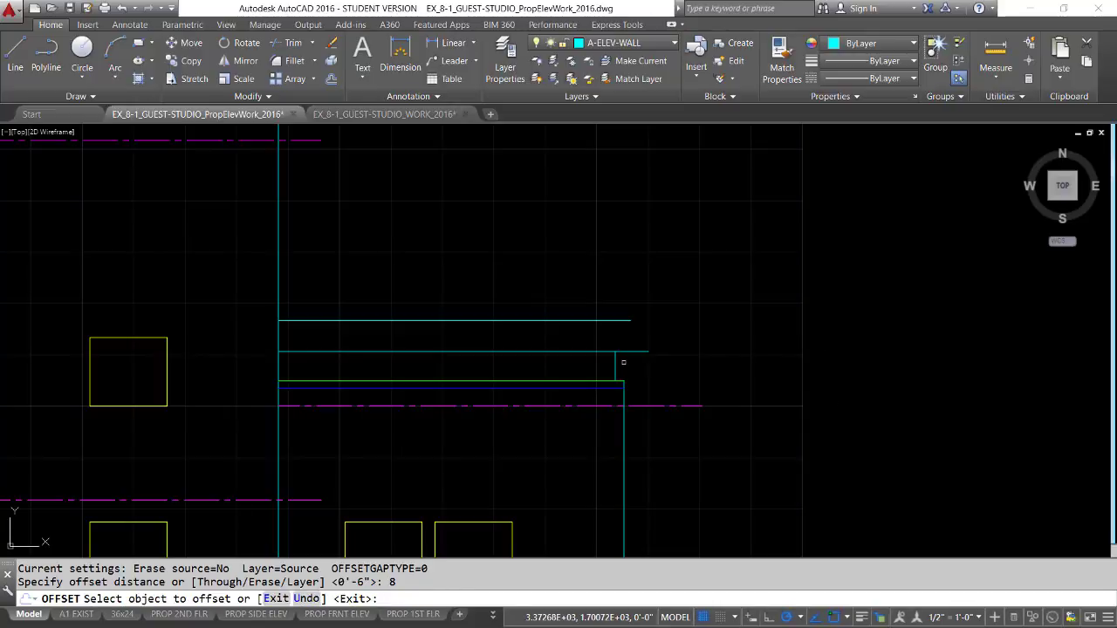
click(617, 366)
click(651, 372)
key(Return)
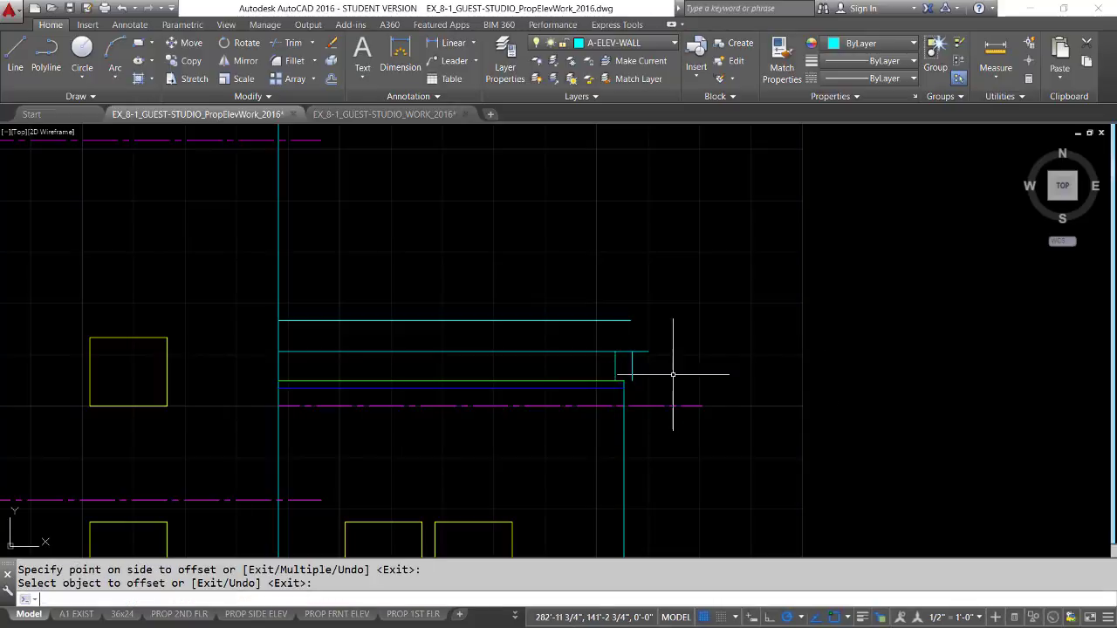
Step: Fillet both roof-edge lines with the offset vertical line at zero radius to close the low roof's outer end
text(f)
key(Return)
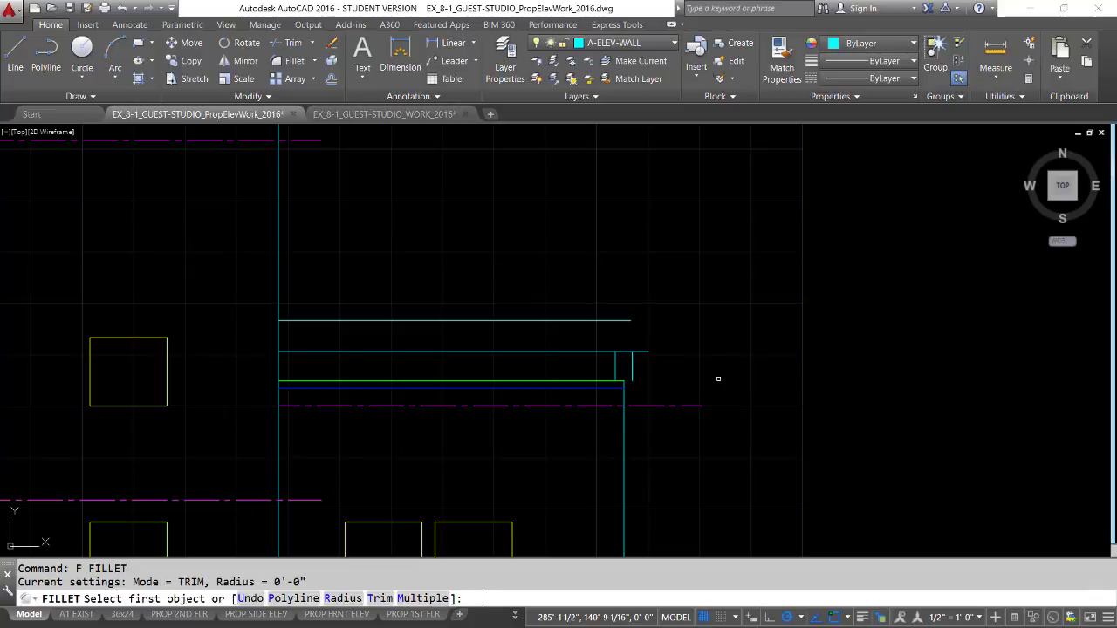
click(602, 321)
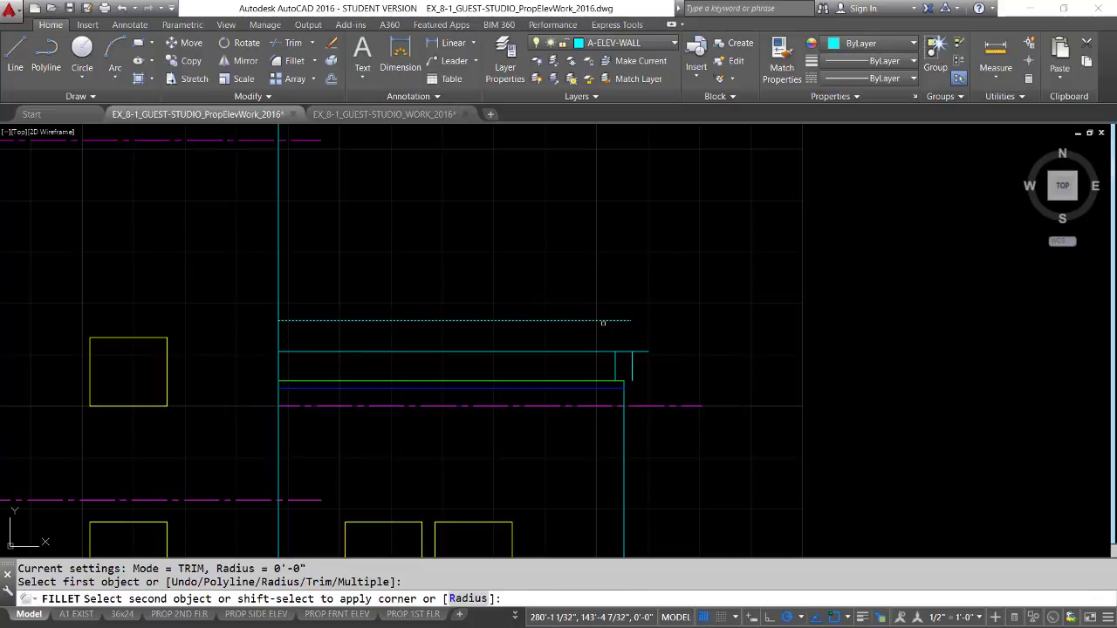
click(632, 361)
key(Return)
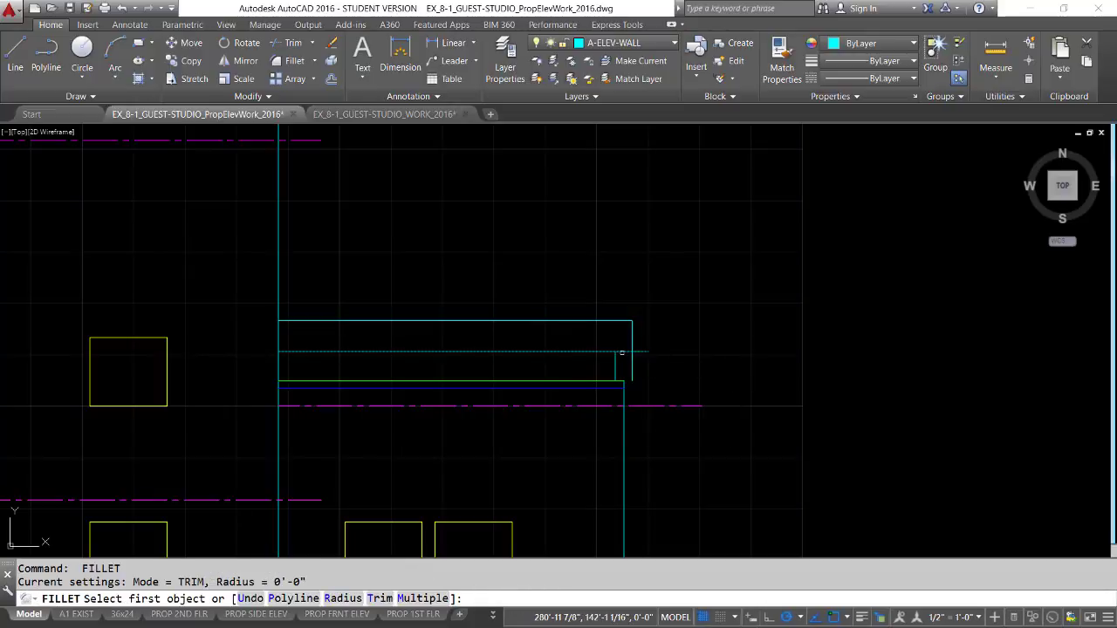
click(622, 352)
click(631, 336)
key(Return)
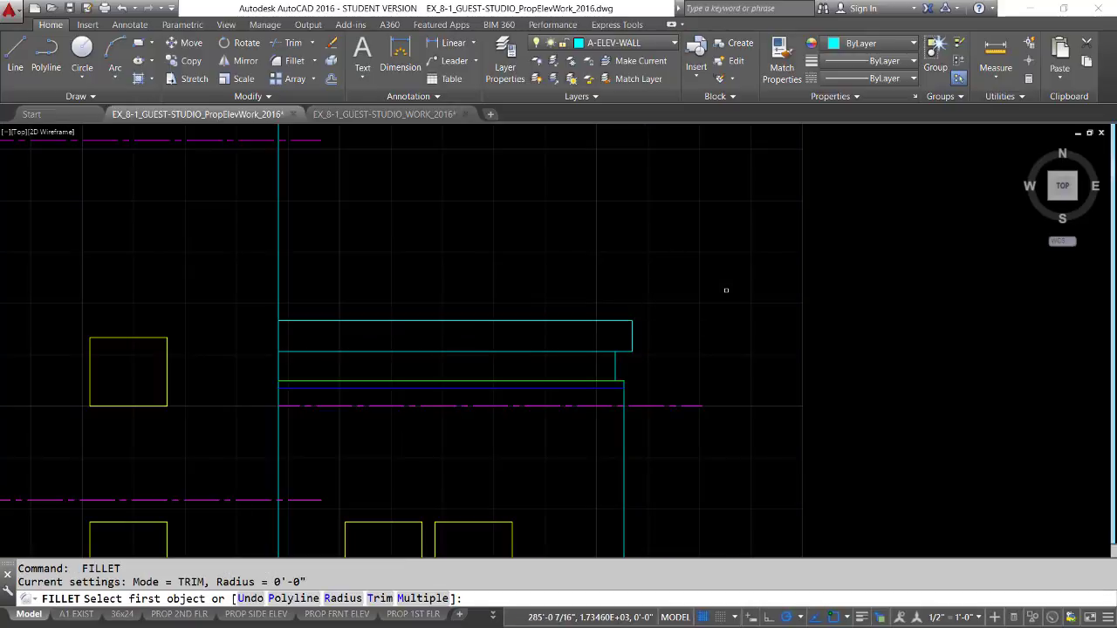
Step: Make A-ELEV-BYND the current layer
scroll(725, 290, down, 4)
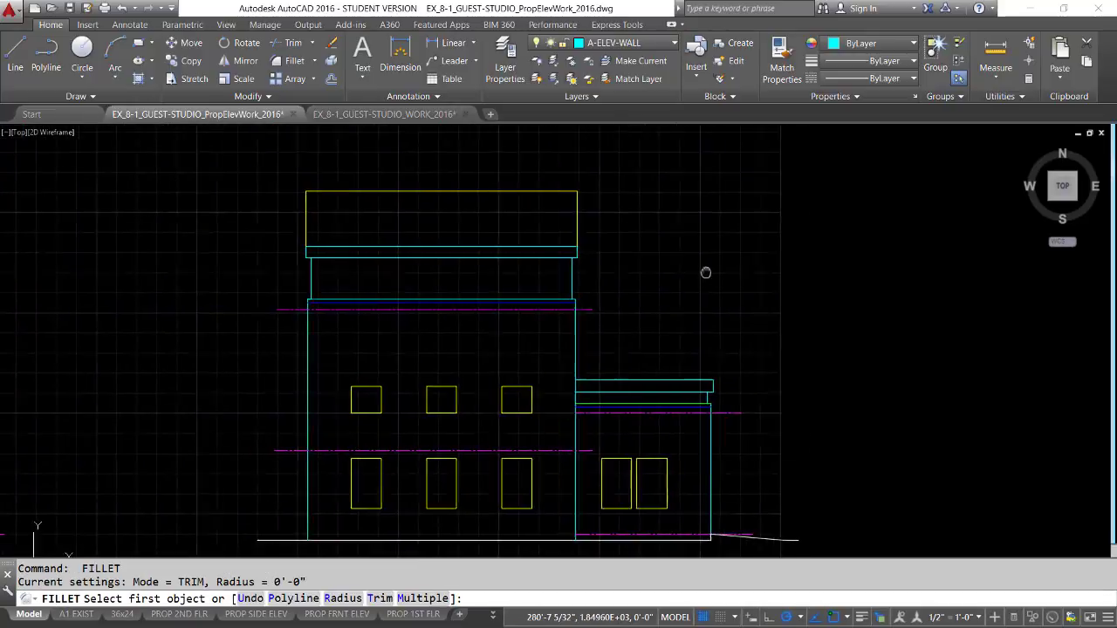
mouse_move(706, 272)
middle_down()
mouse_move(829, 256)
mouse_move(858, 239)
mouse_move(892, 249)
middle_up()
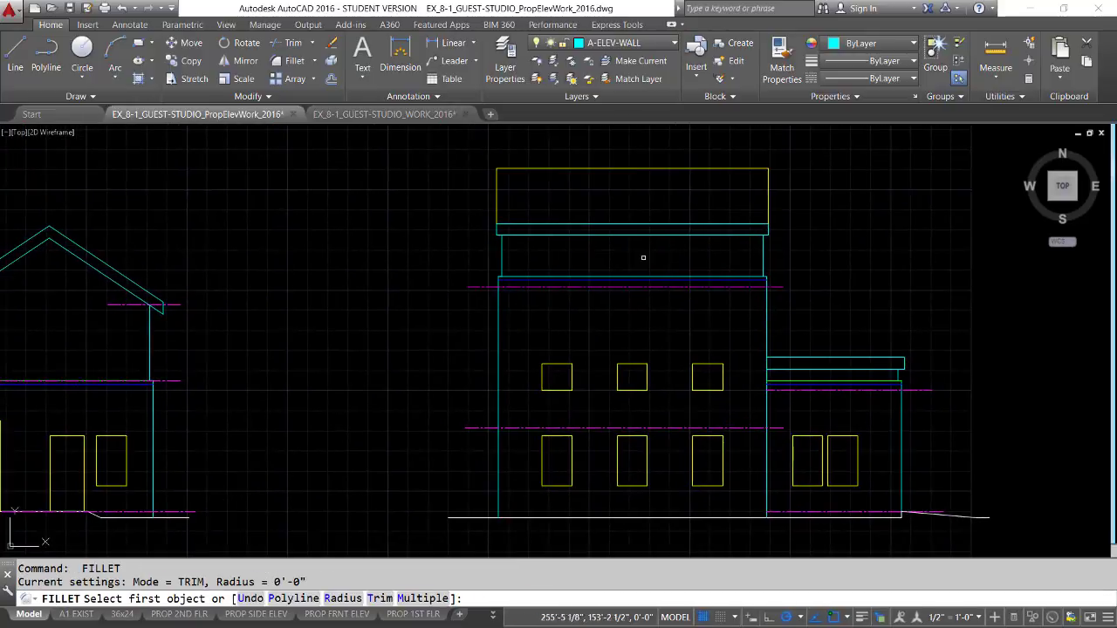
click(674, 43)
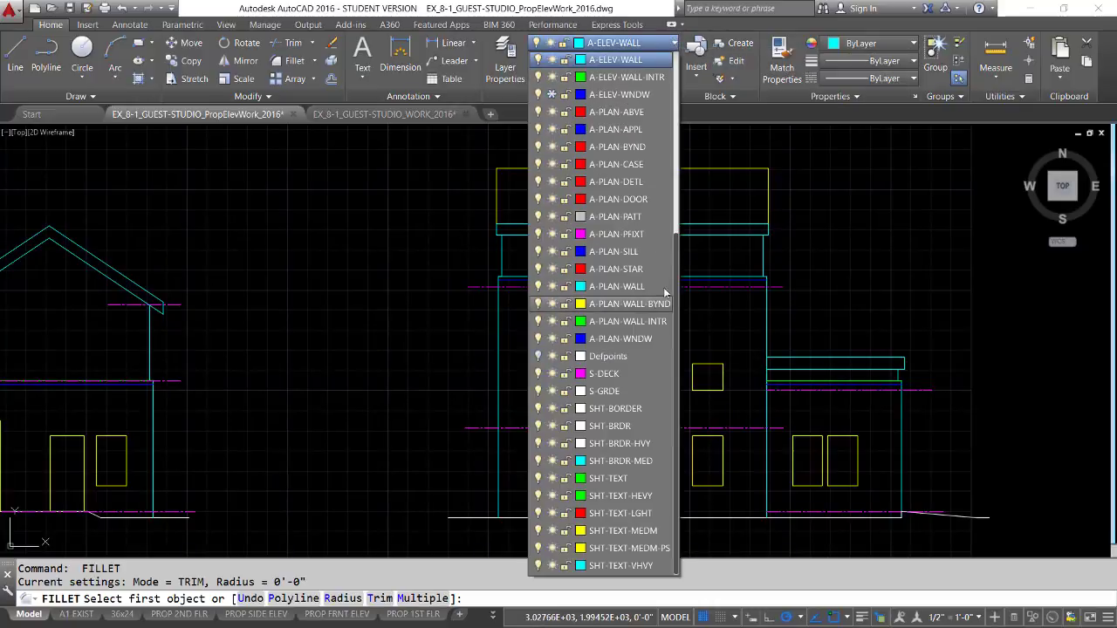
drag(678, 266, 680, 145)
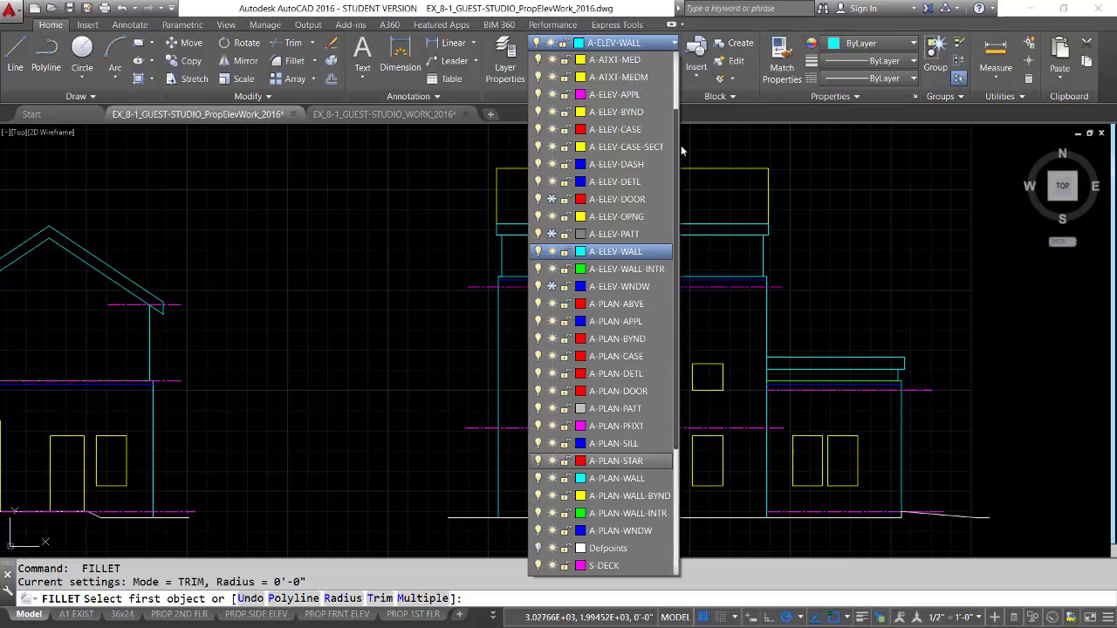
click(604, 112)
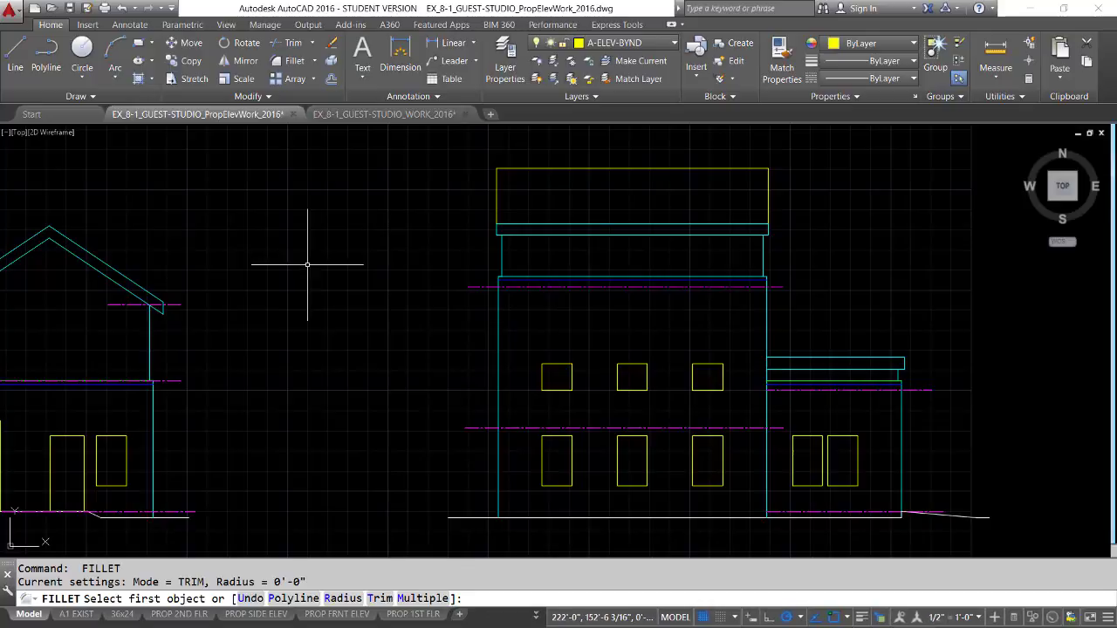
key(Escape)
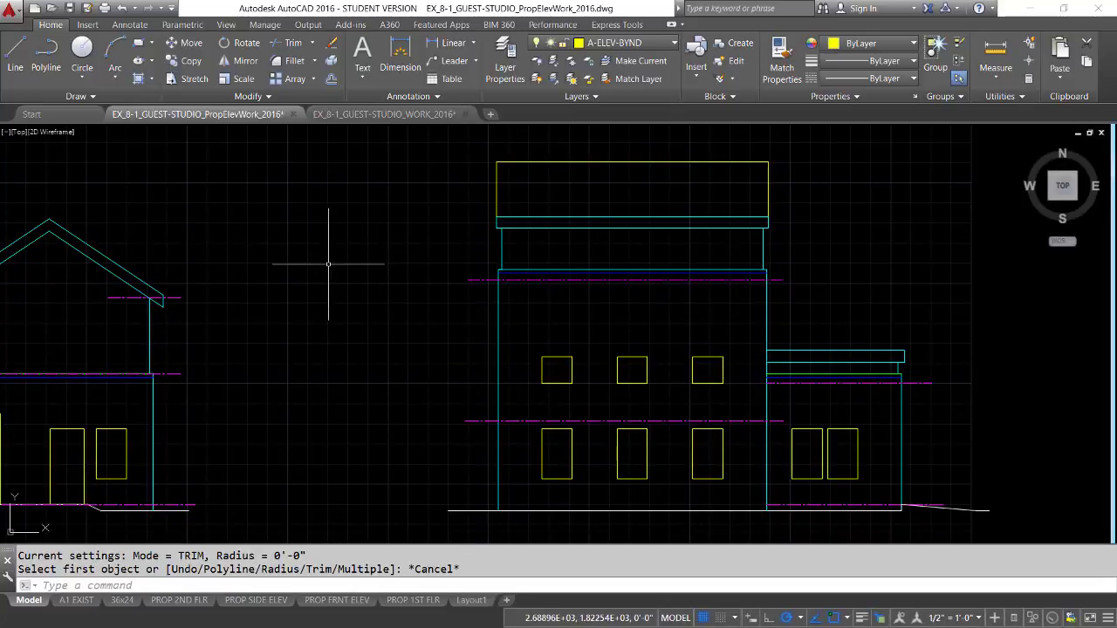
Step: Draw a horizontal ridge line from the tall wing's roof out past the low wing, at the height of the front elevation's lower gable peak
text(L)
key(Return)
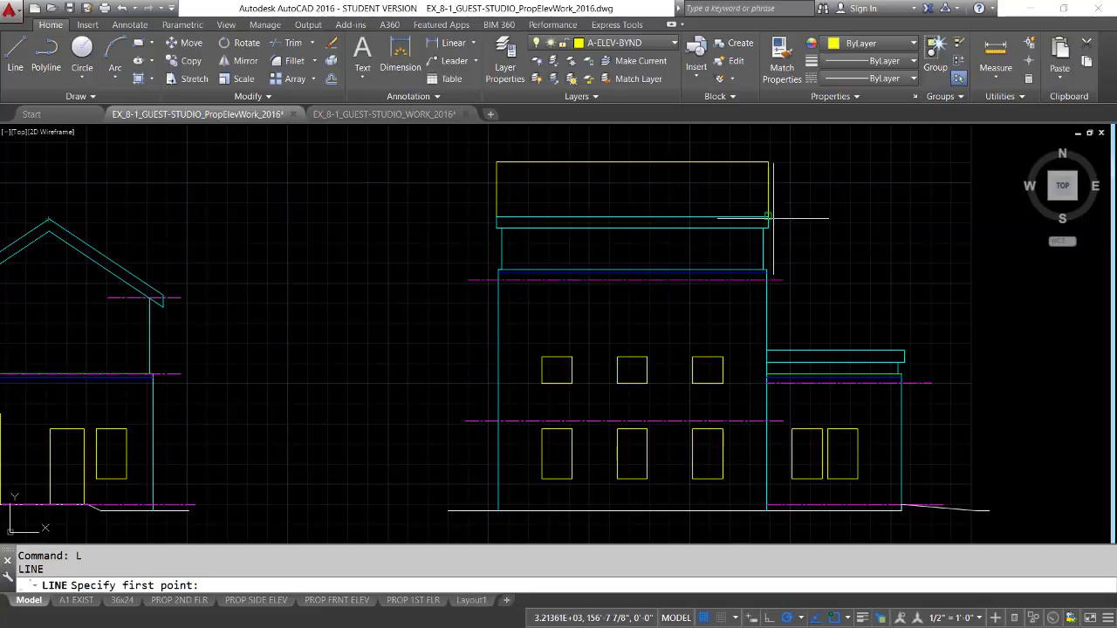
scroll(773, 218, up, 2)
scroll(775, 220, up, 2)
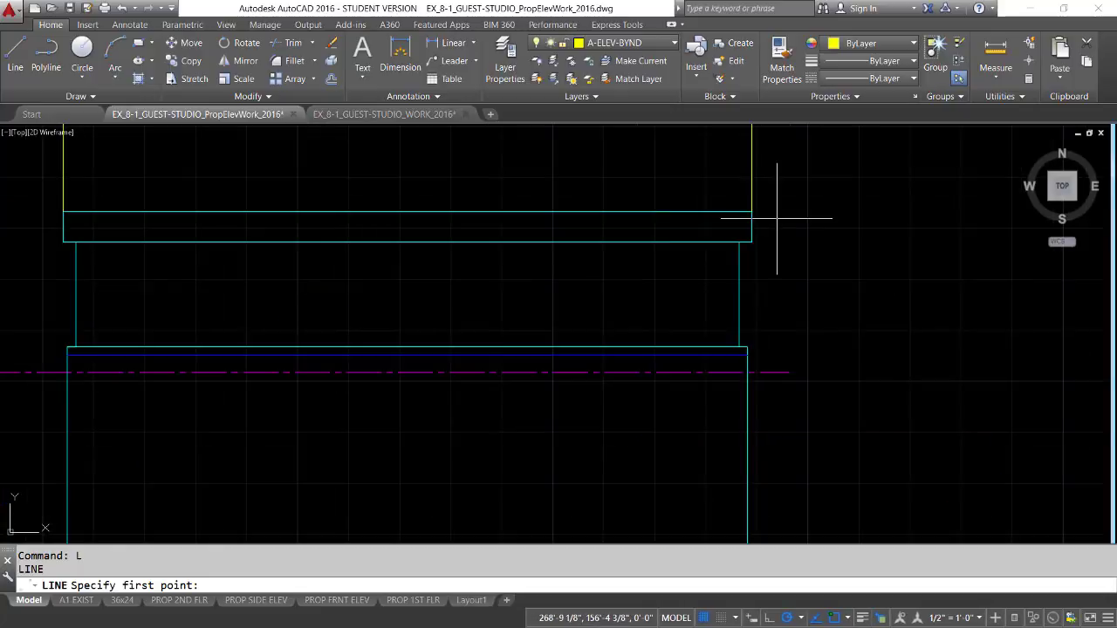
scroll(780, 219, down, 2)
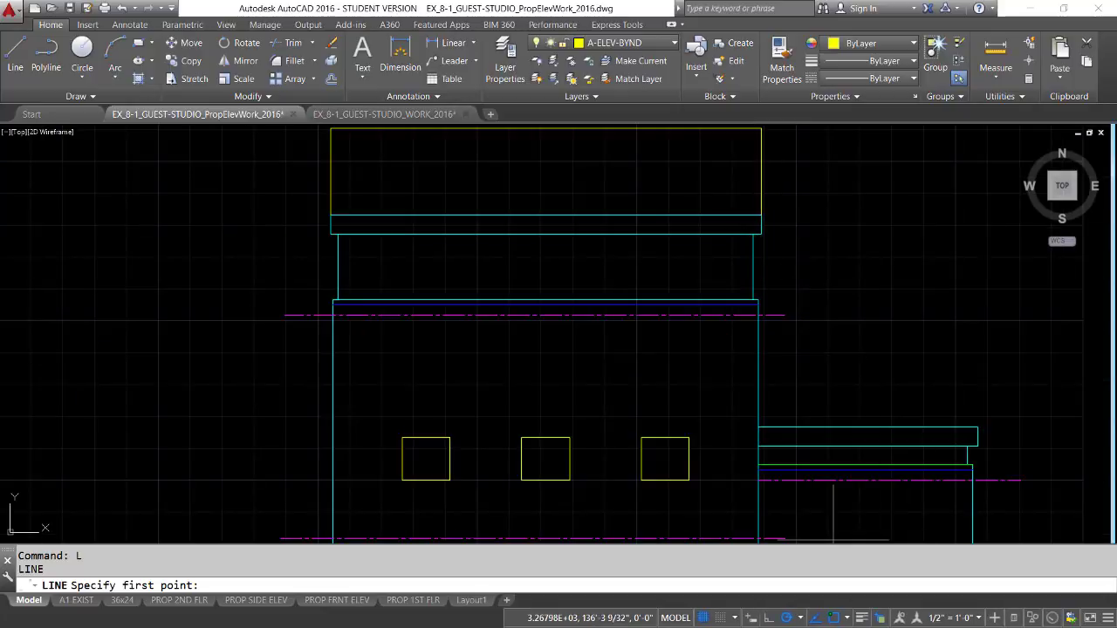
click(846, 618)
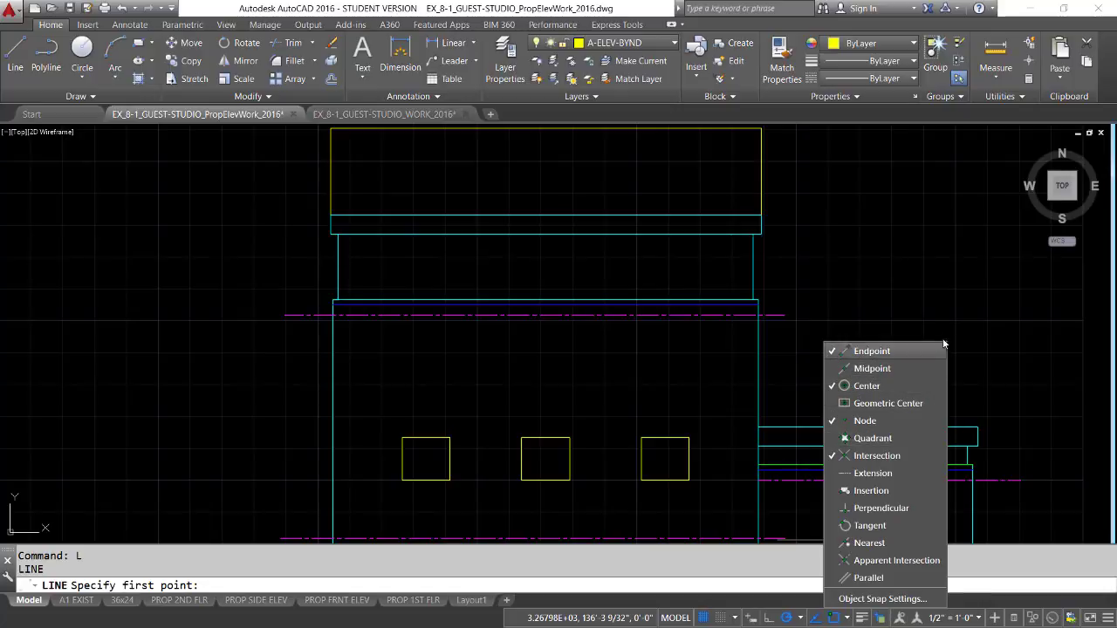
click(951, 313)
mouse_move(198, 369)
middle_down()
mouse_move(524, 369)
mouse_move(538, 378)
middle_up()
scroll(538, 378, down, 2)
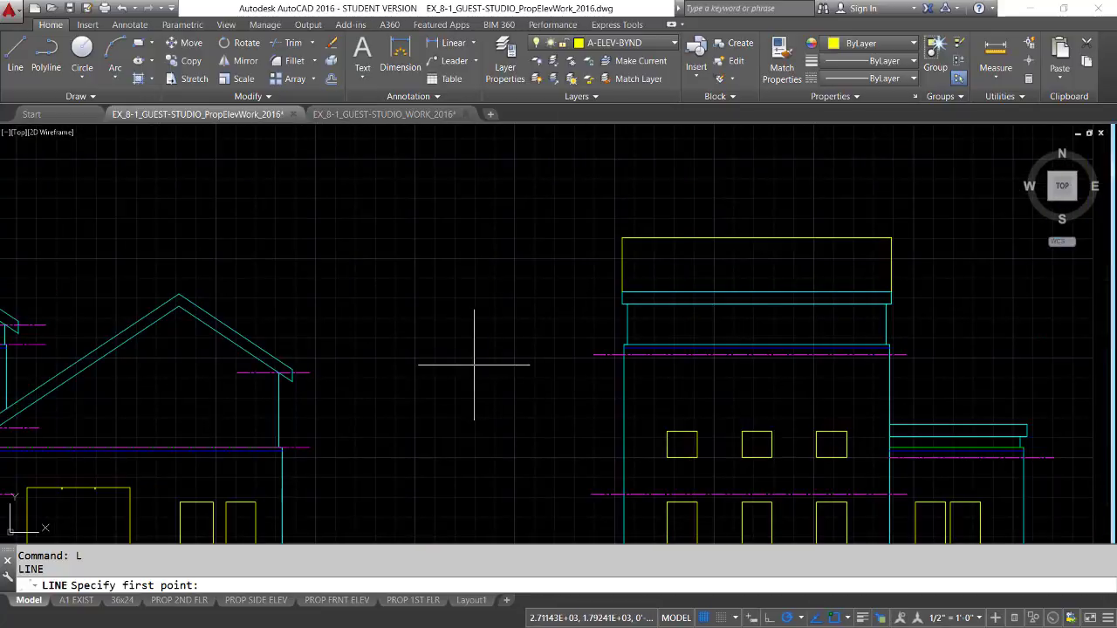
scroll(474, 367, down, 8)
text(l)
scroll(468, 371, up, 6)
scroll(468, 371, up, 4)
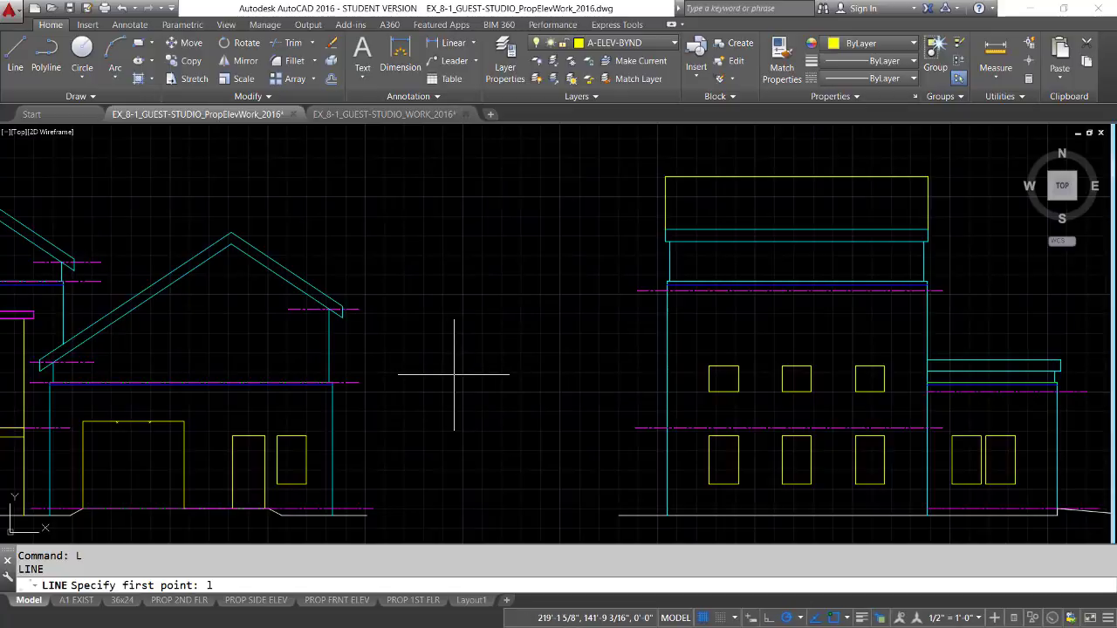
key(Return)
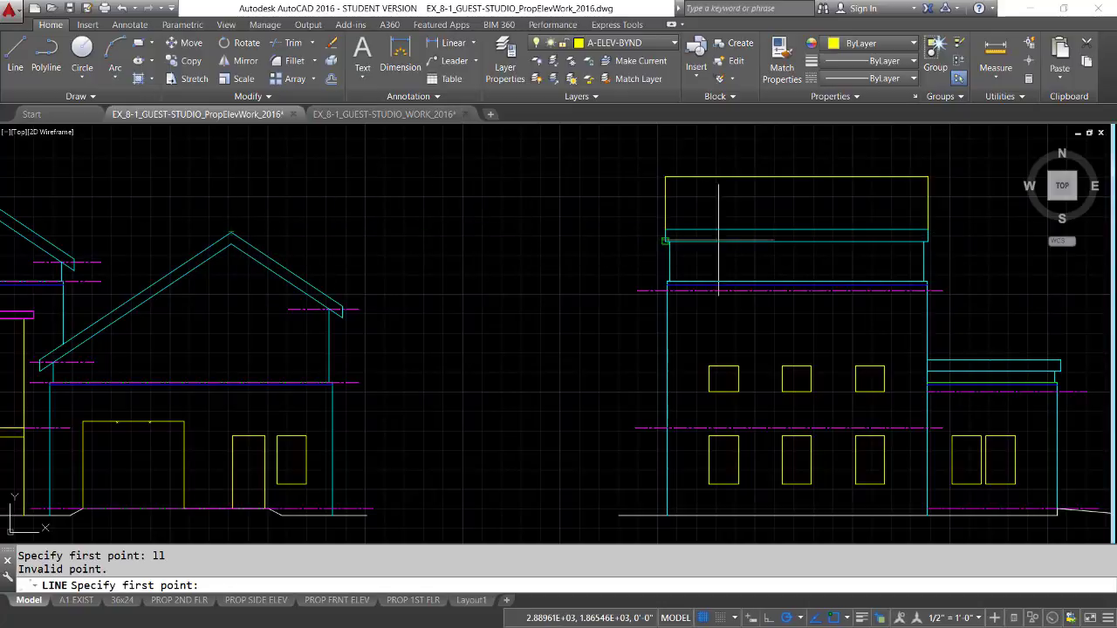
click(929, 232)
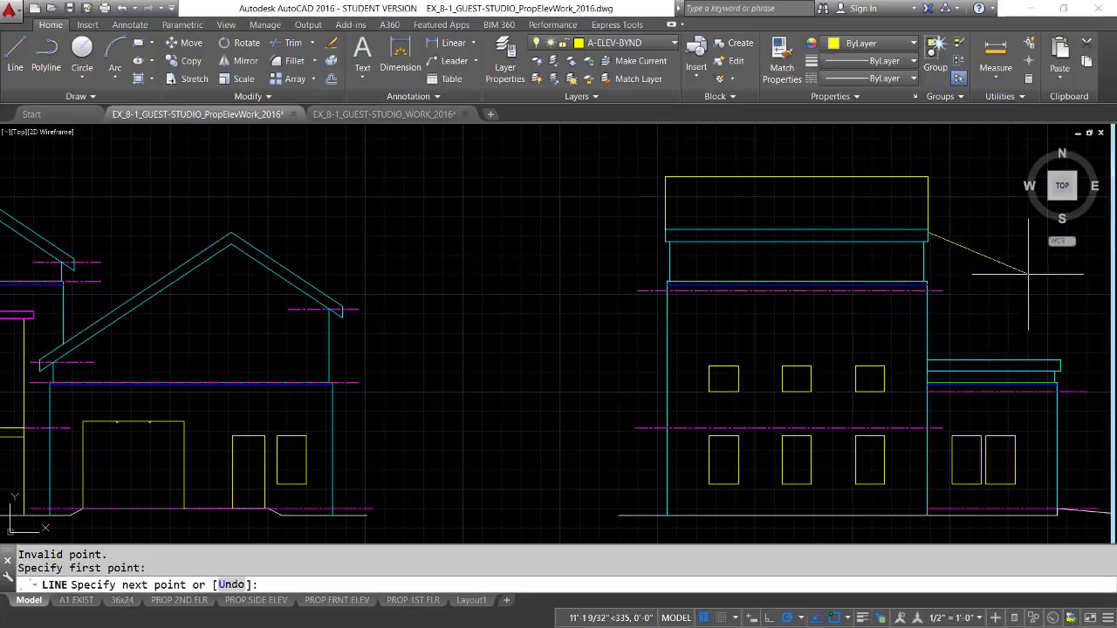
middle_drag(1008, 231, 728, 231)
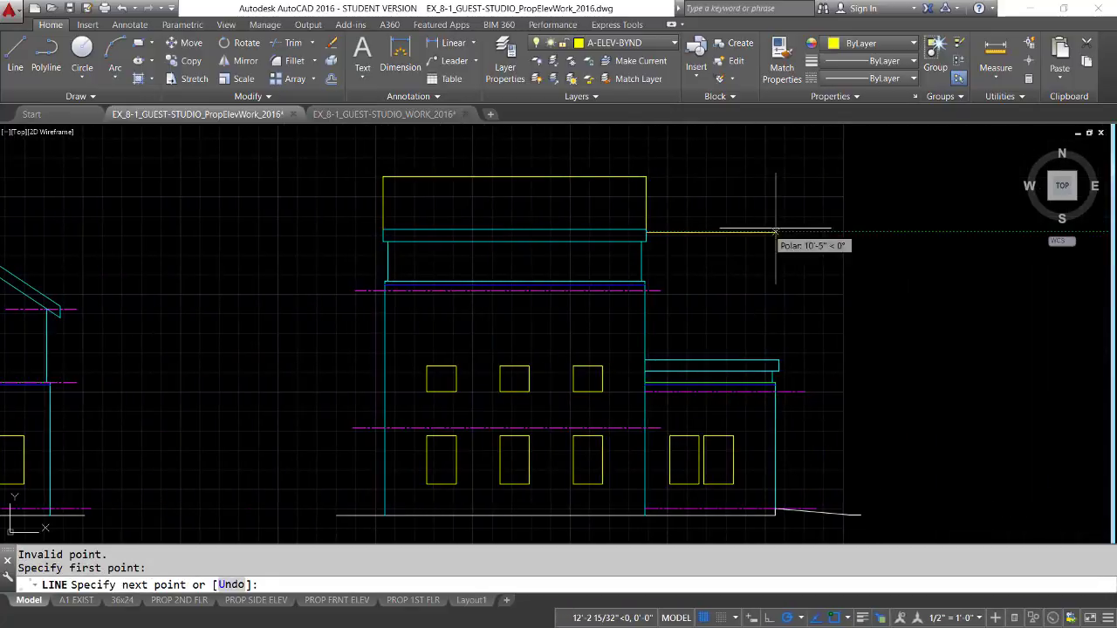
click(789, 231)
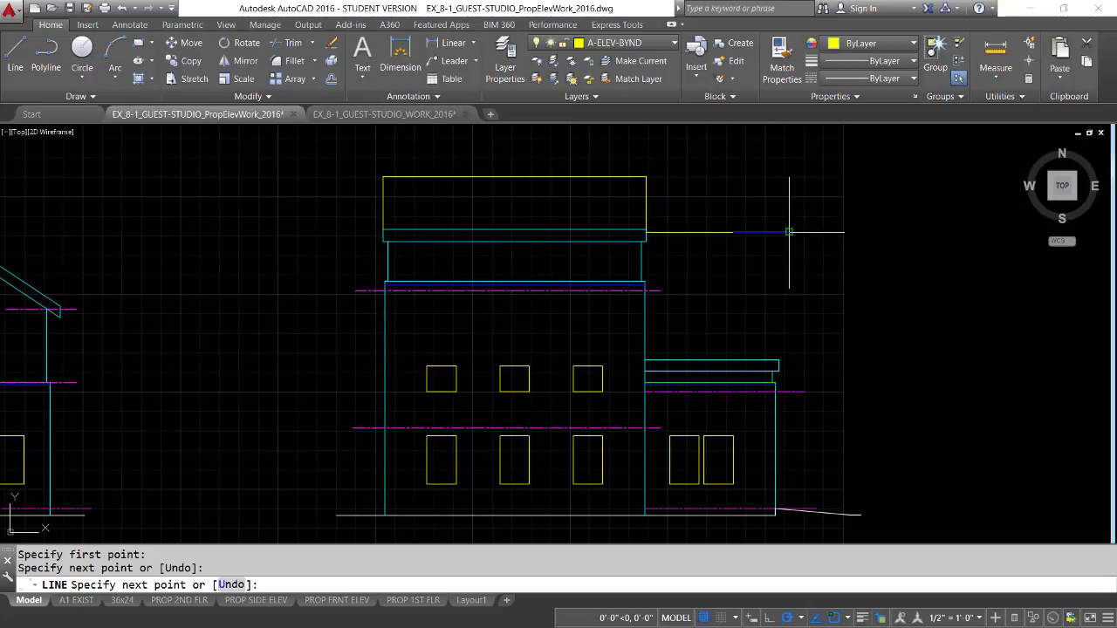
Step: Draw a vertical line from the upper outer corner of the low wing's roof edge up to the ridge line
key(Return)
text(l)
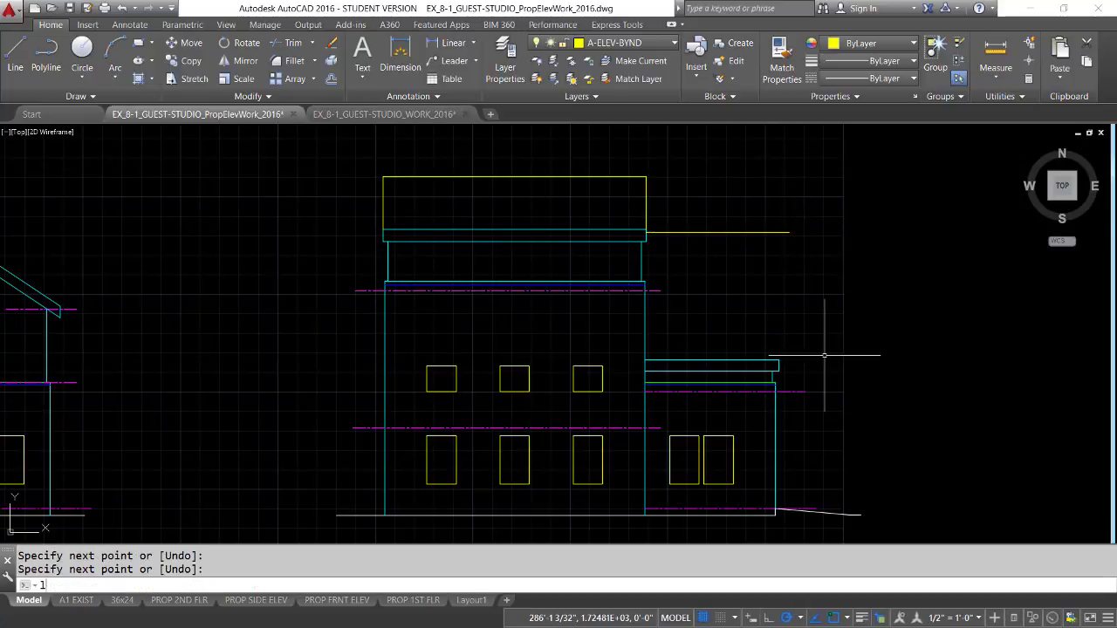
key(Return)
click(778, 360)
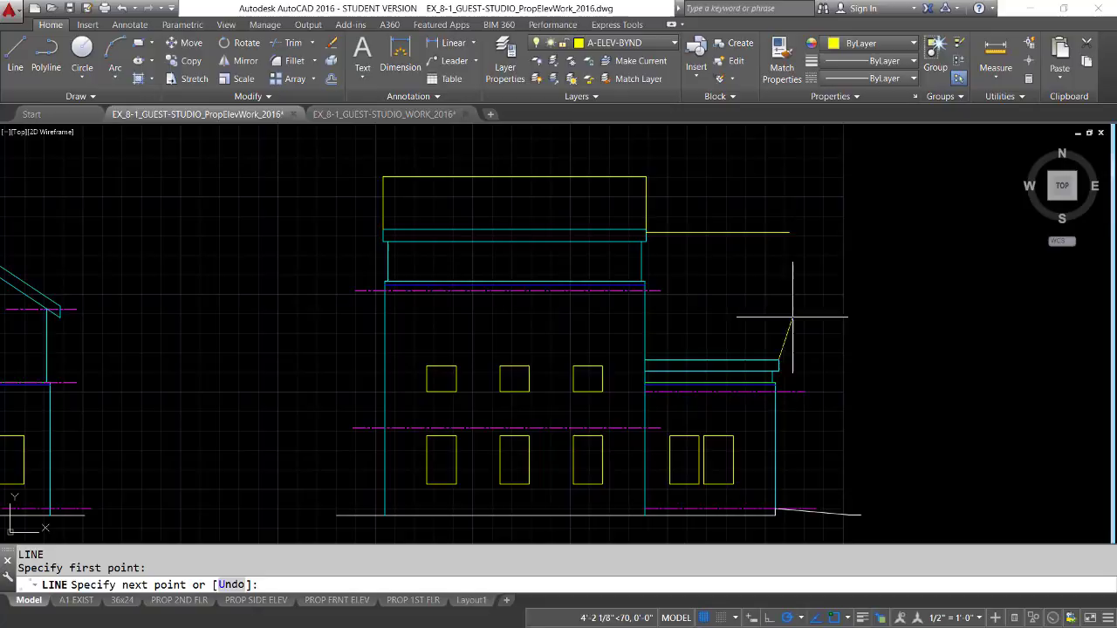
click(778, 233)
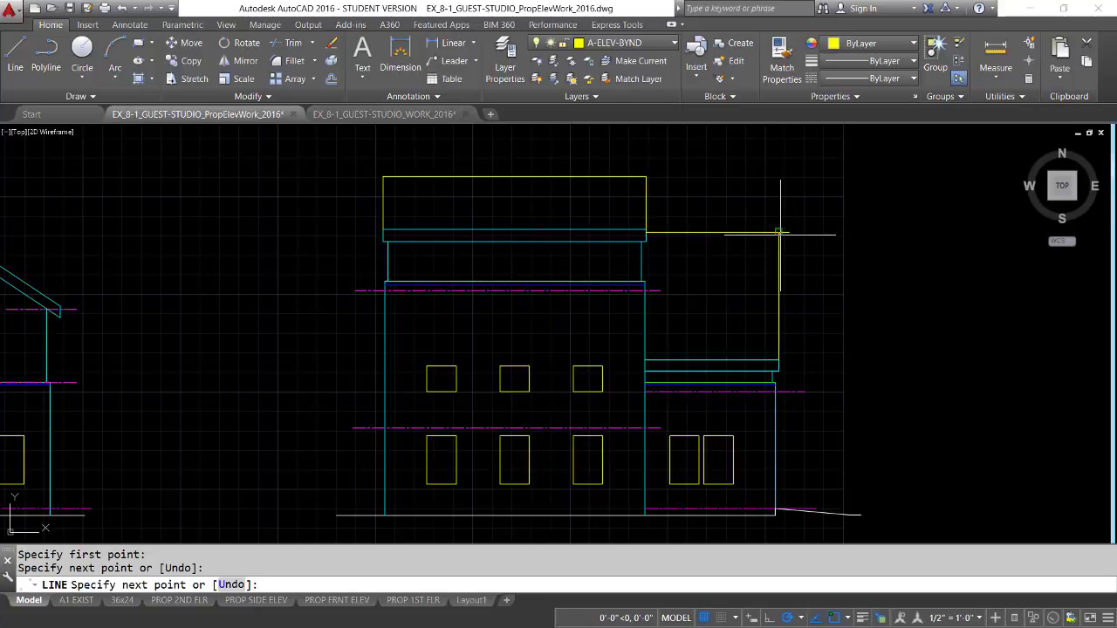
key(Return)
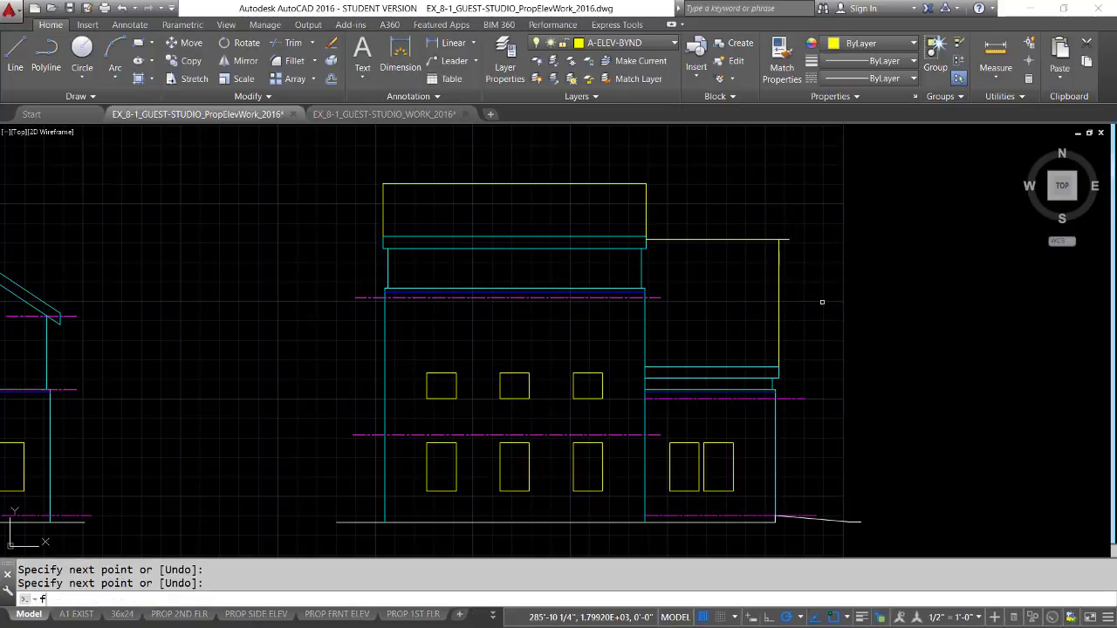
Step: Fillet the low wing's ridge line with the new vertical roof-end line at zero radius to form a clean corner
text(f)
key(Return)
click(742, 238)
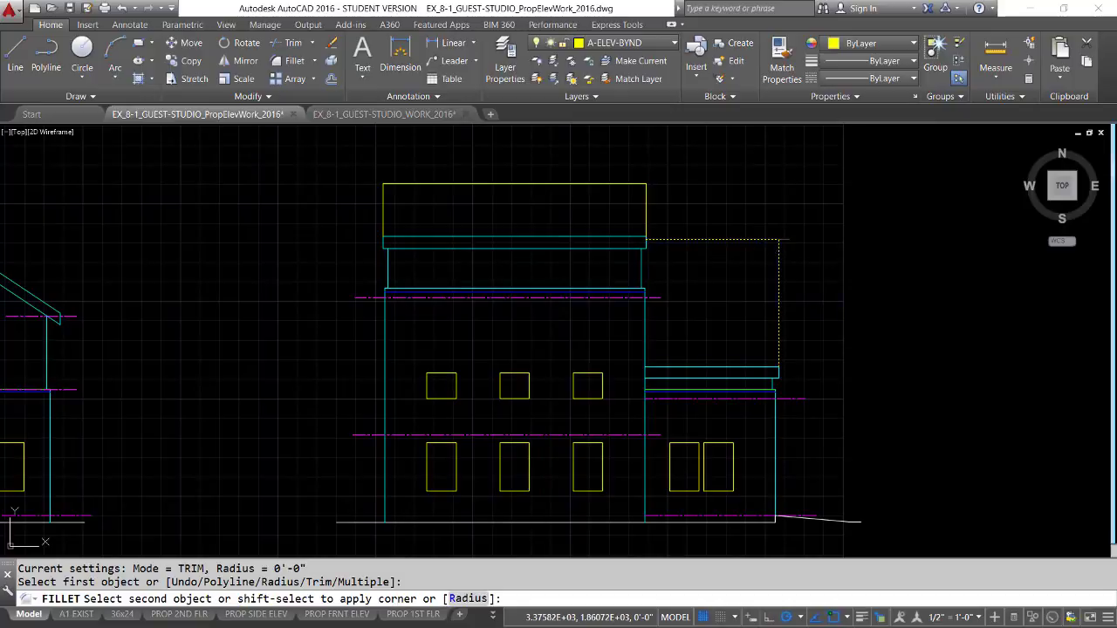
click(778, 288)
key(Return)
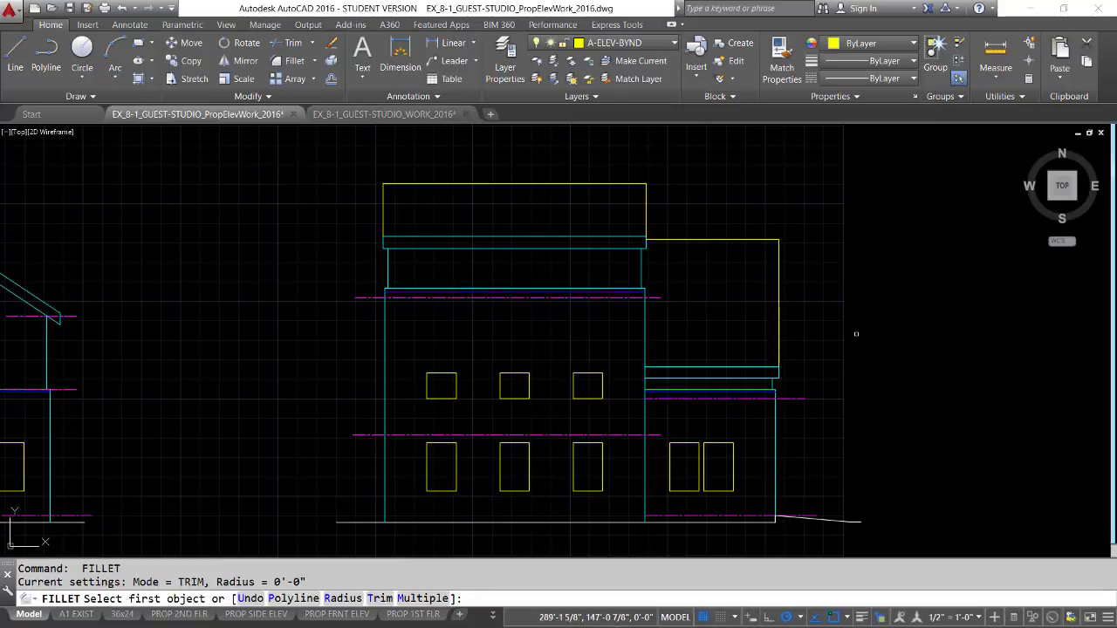
middle_drag(852, 314, 943, 322)
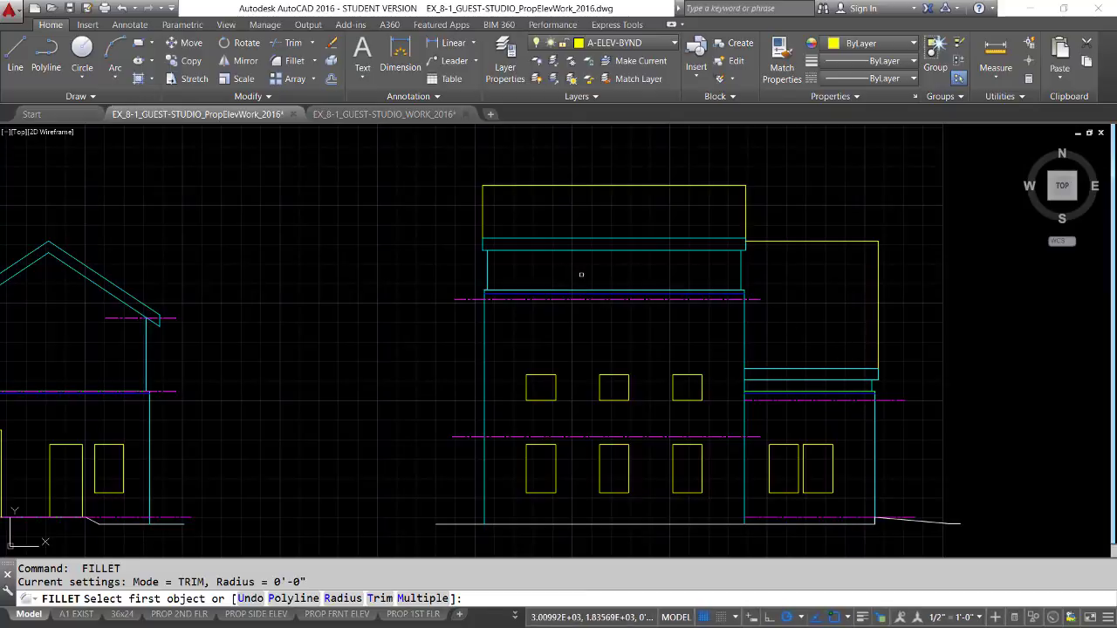
key(Escape)
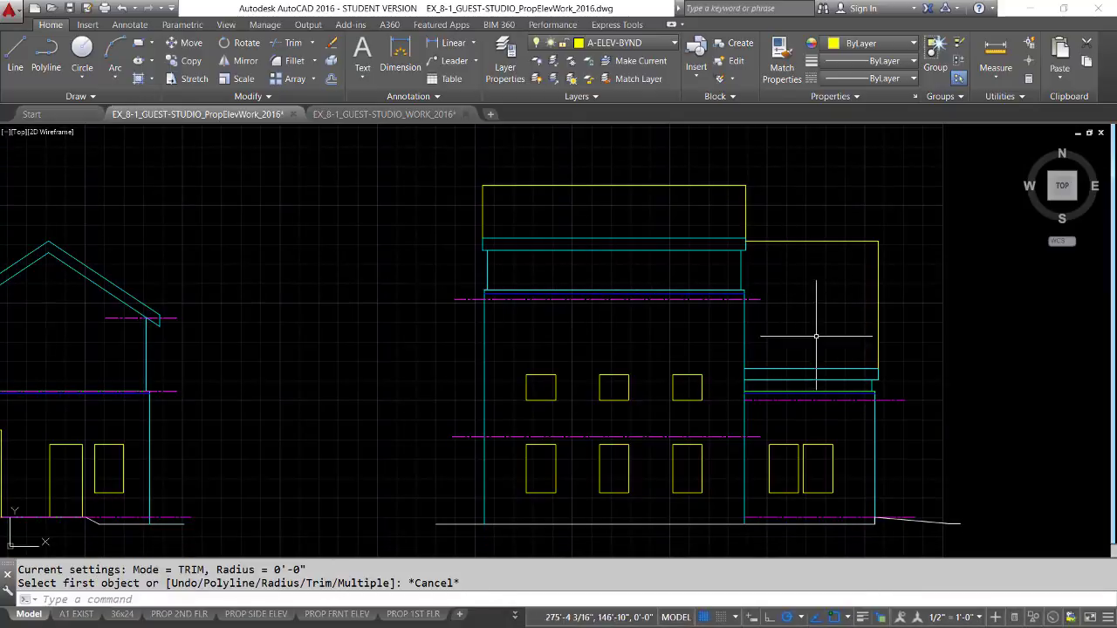